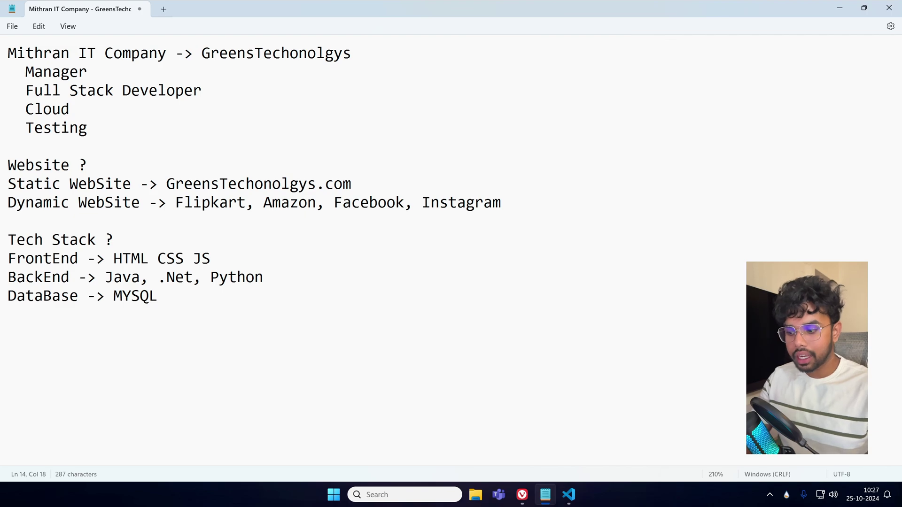
# Minimize Notepad and the browser, then bring back the architecture image-search window.
pyautogui.click(839, 8)
pyautogui.click(841, 8)
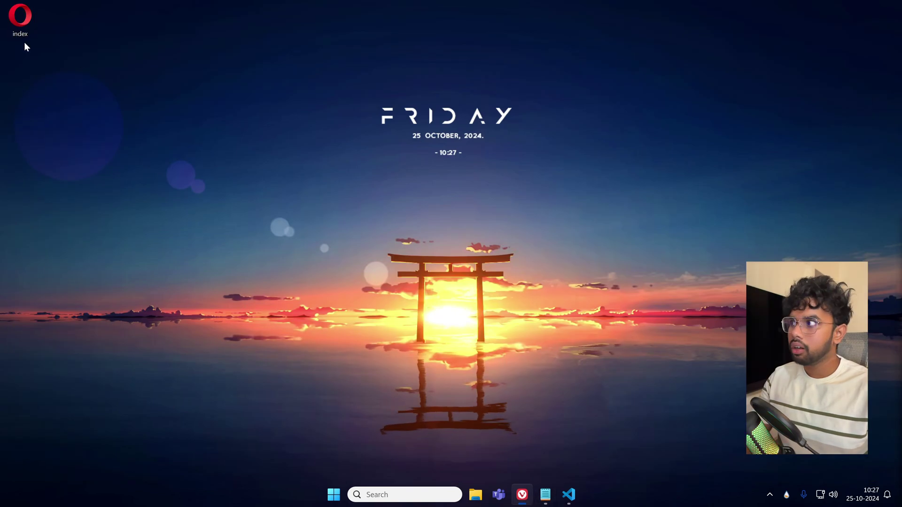
pyautogui.click(526, 502)
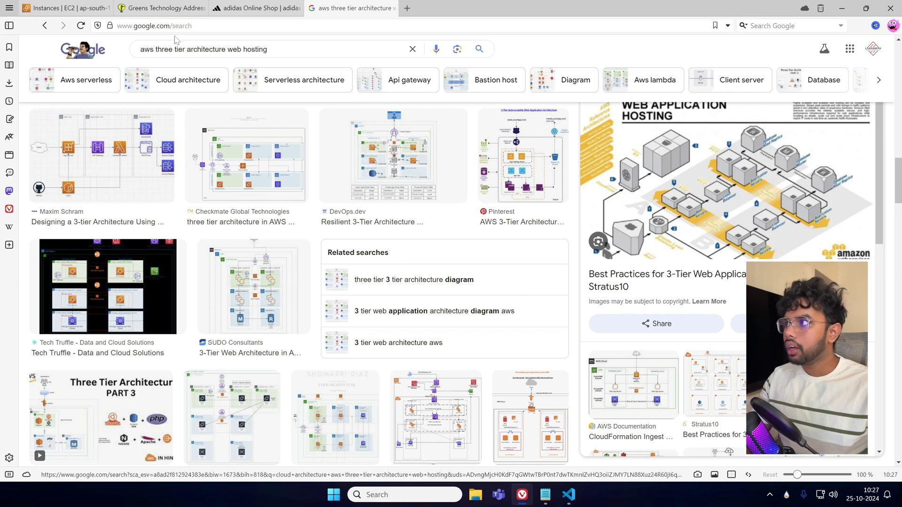
# Close the Greens Technology, adidas and architecture image-search tabs.
pyautogui.click(201, 8)
pyautogui.click(200, 8)
pyautogui.click(200, 8)
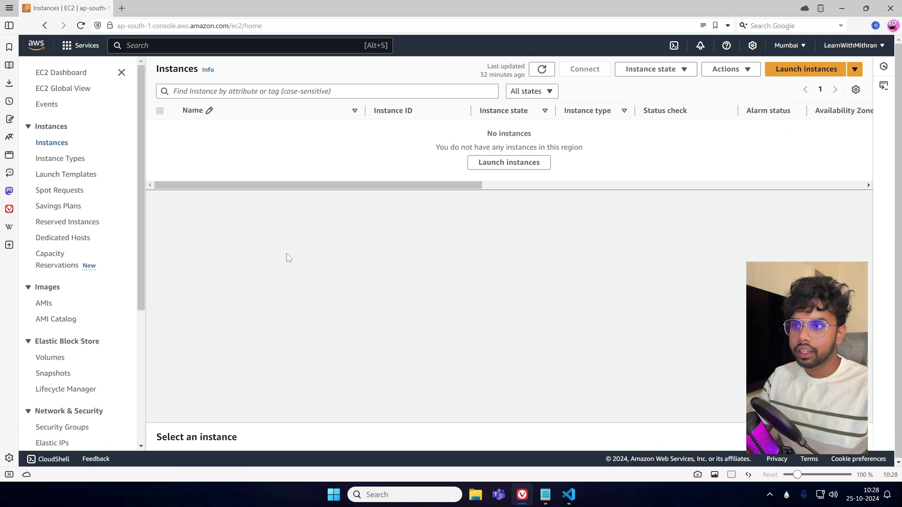
# Search Google for 'aws products' in a new tab and open the AWS Products page result.
pyautogui.click(122, 8)
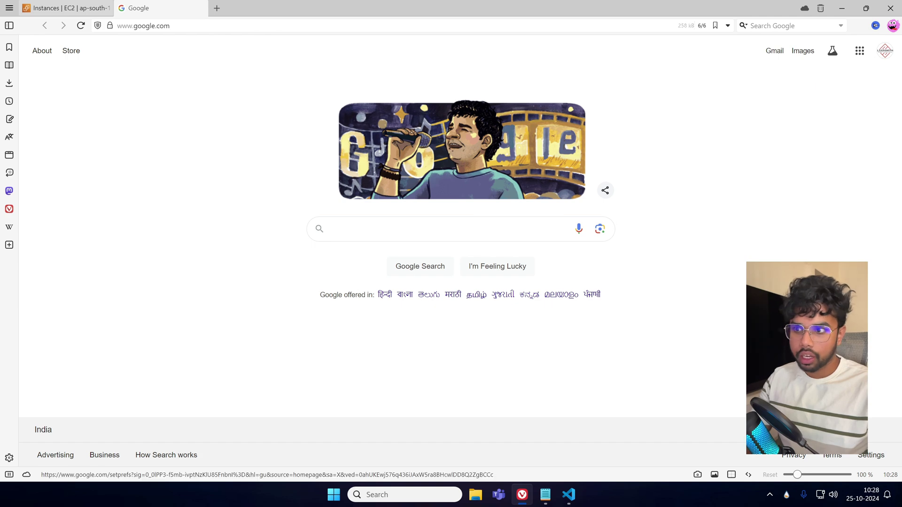
pyautogui.click(423, 228)
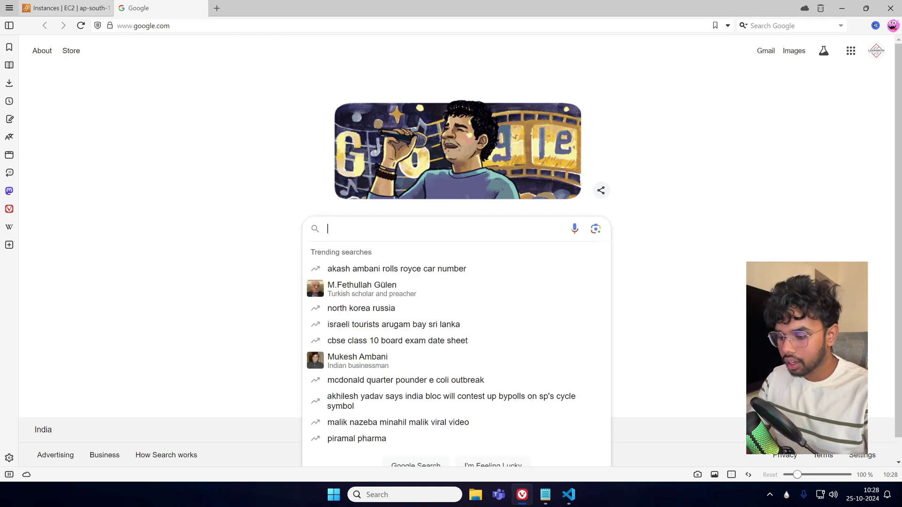
pyautogui.write('aws ')
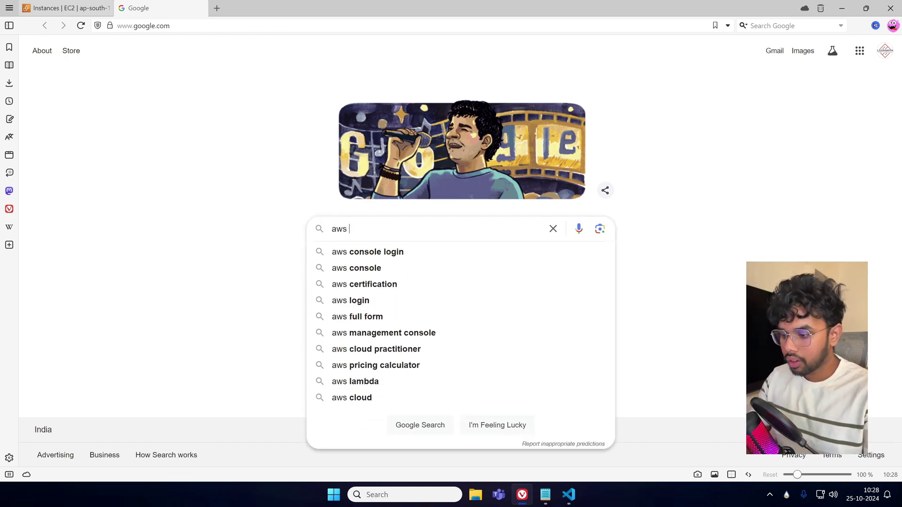
pyautogui.write('products')
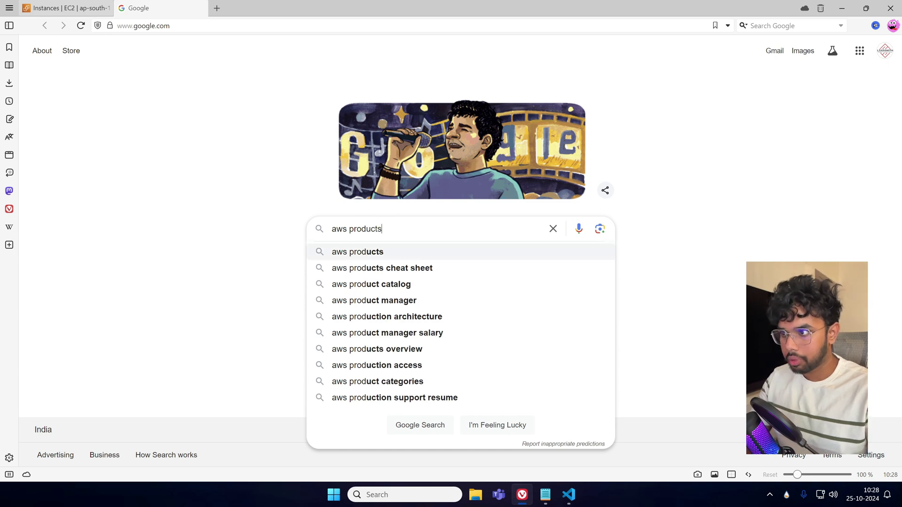
pyautogui.press('Return')
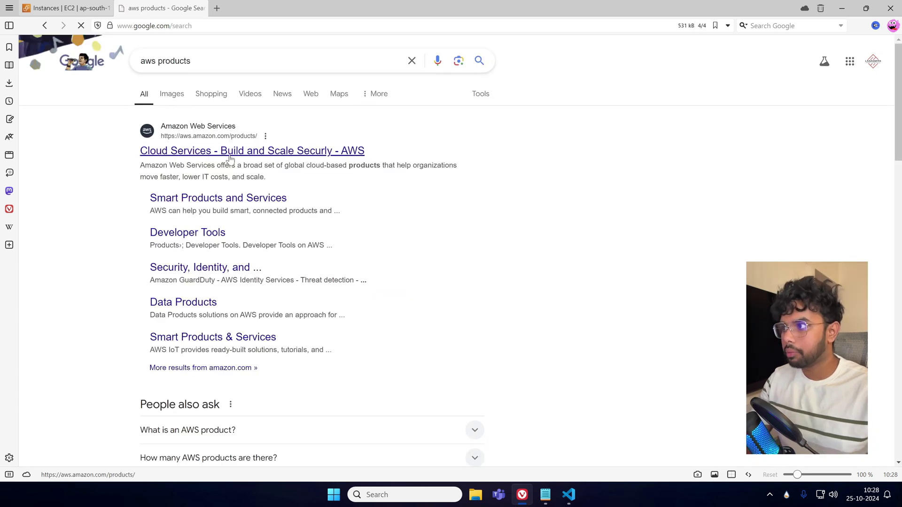
pyautogui.click(228, 156)
# Highlight the page text about 34 geographic regions and six more AWS Regions.
pyautogui.scroll(-20, 512, 306)
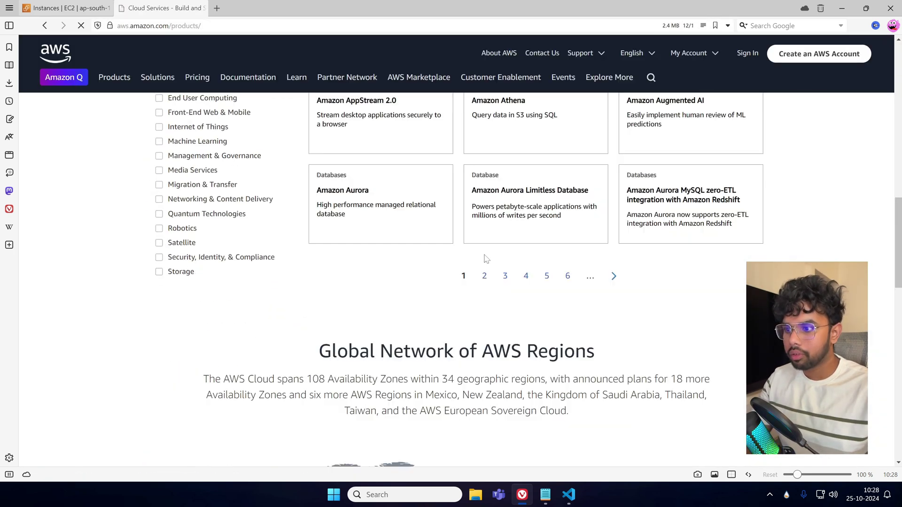
pyautogui.scroll(2, 519, 367)
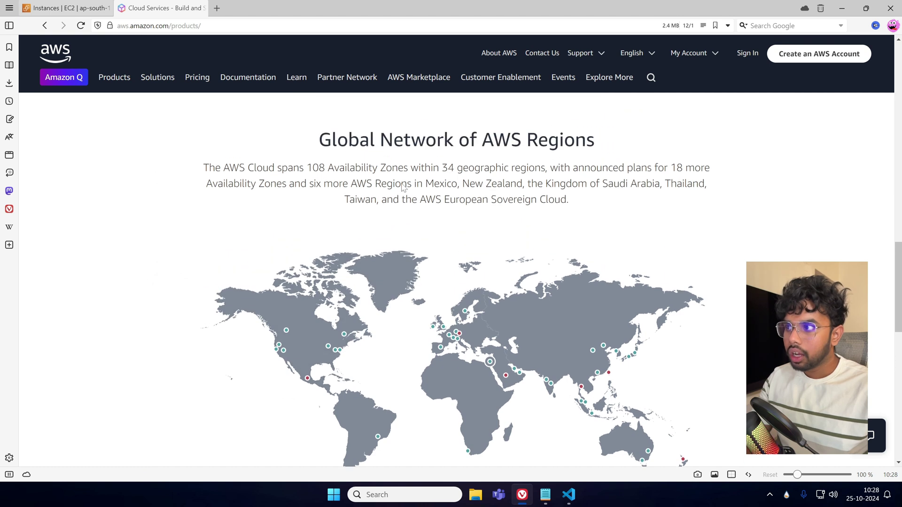
pyautogui.moveTo(441, 168); pyautogui.dragTo(538, 169)
pyautogui.click(651, 218)
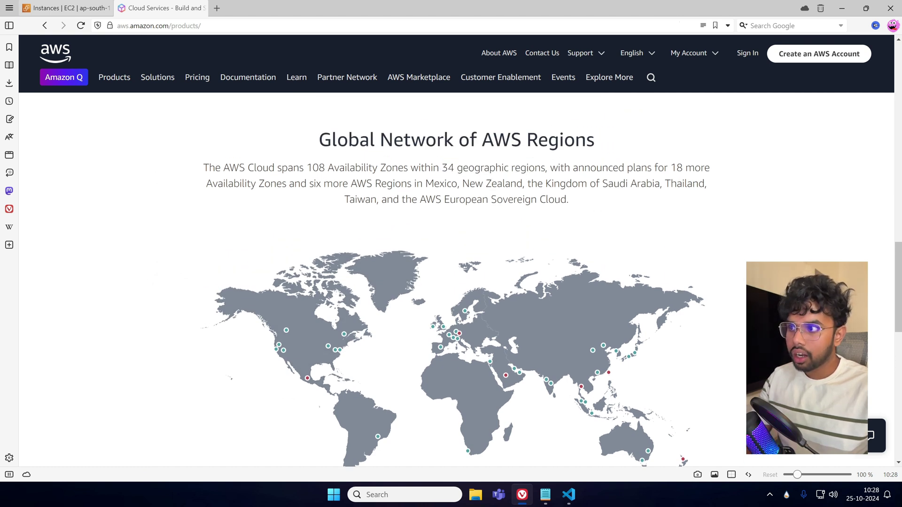
pyautogui.moveTo(309, 184); pyautogui.dragTo(572, 183)
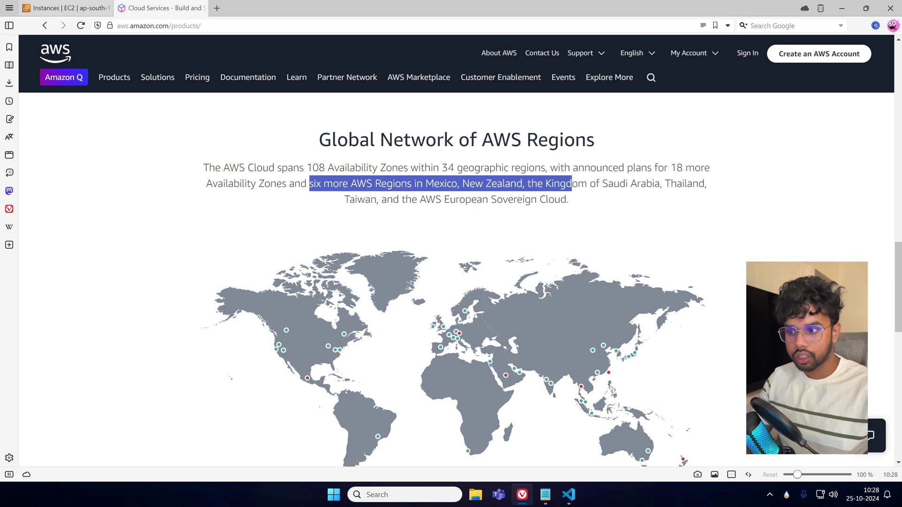
pyautogui.click(681, 221)
# View the Mumbai and Hyderabad region details on the Global Network regions map.
pyautogui.scroll(-1, 681, 221)
pyautogui.scroll(-1, 541, 400)
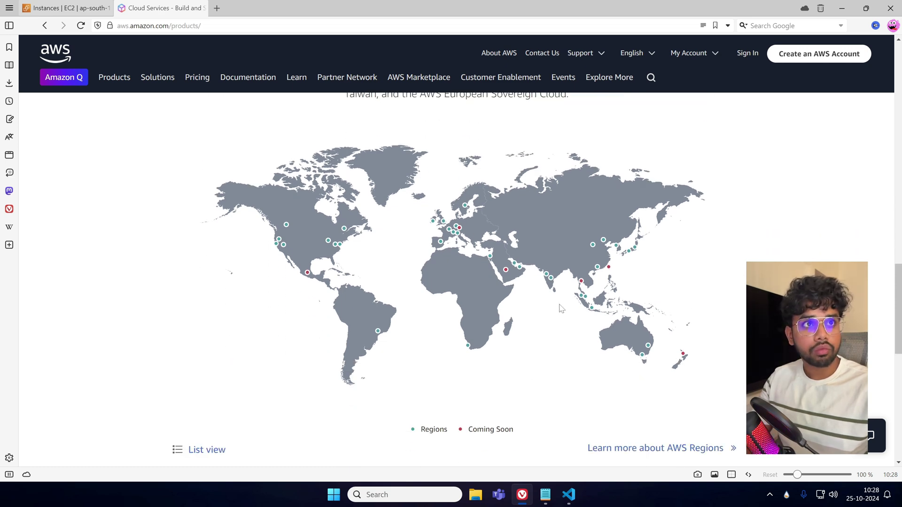
pyautogui.scroll(1, 560, 308)
pyautogui.scroll(-2, 566, 360)
pyautogui.scroll(1, 560, 356)
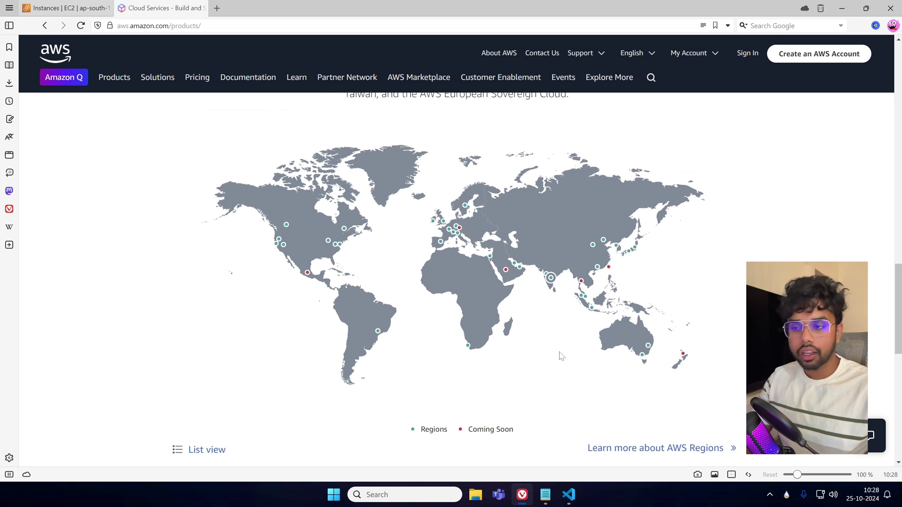
pyautogui.click(550, 278)
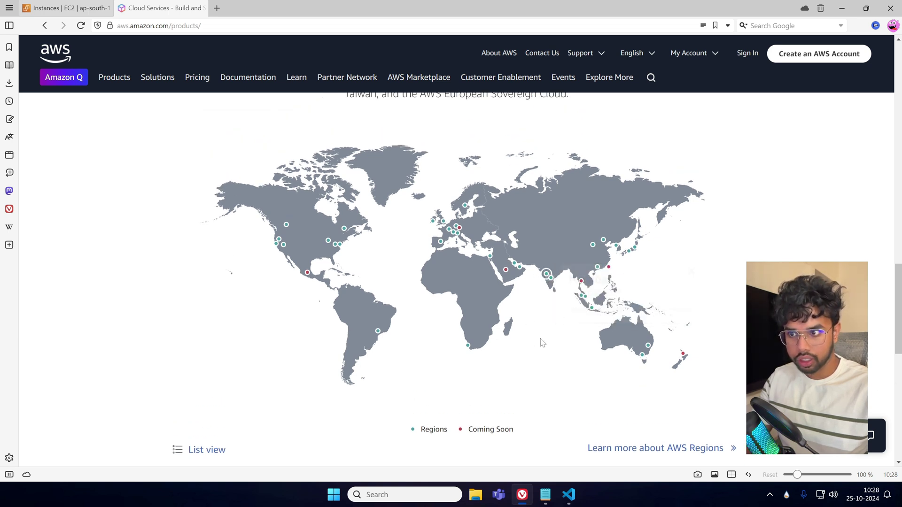
pyautogui.click(552, 278)
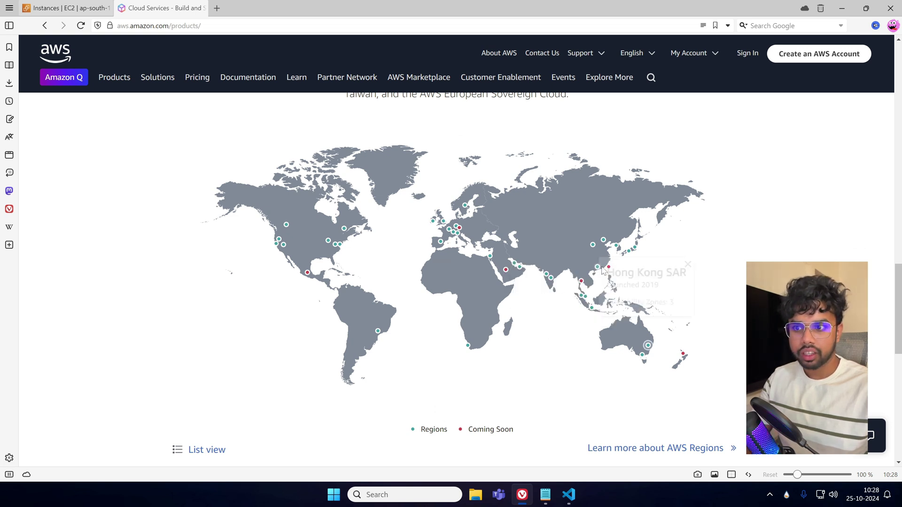
pyautogui.moveTo(610, 272)
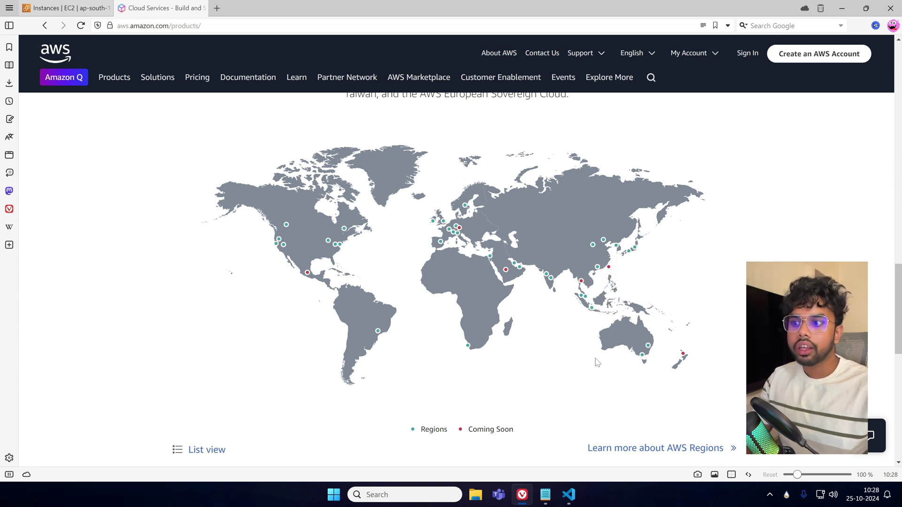
pyautogui.scroll(1, 574, 383)
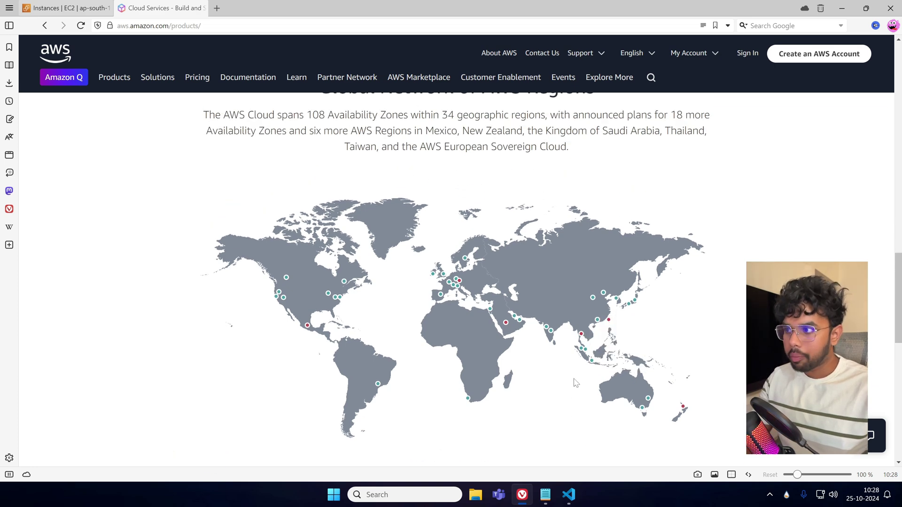
pyautogui.scroll(-1, 576, 383)
pyautogui.click(66, 8)
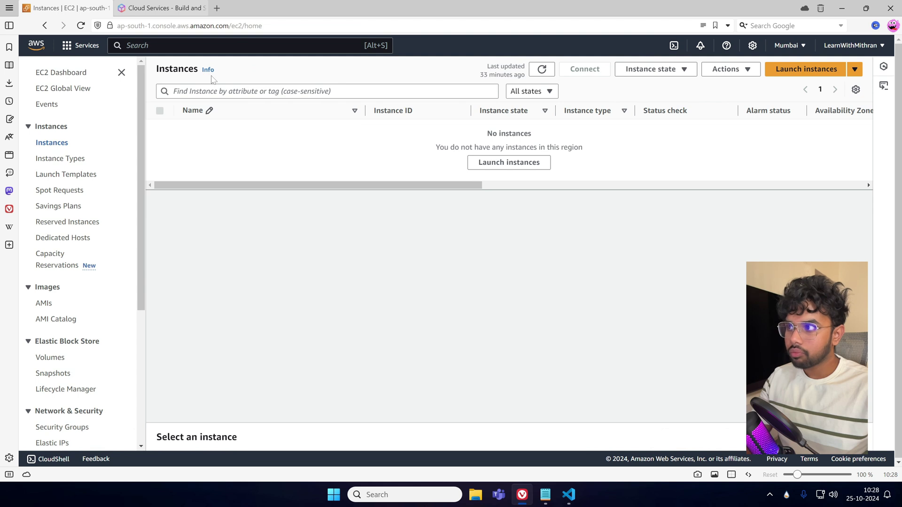
pyautogui.click(790, 46)
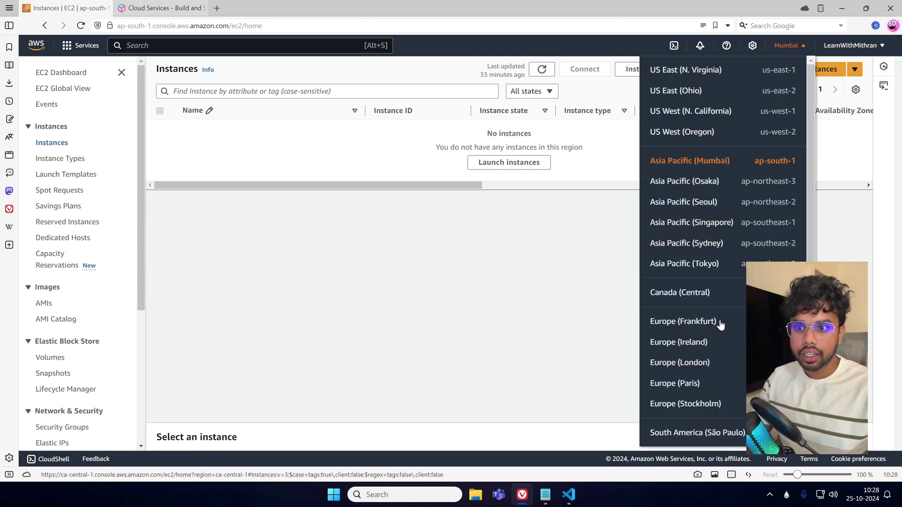
pyautogui.scroll(-5, 729, 371)
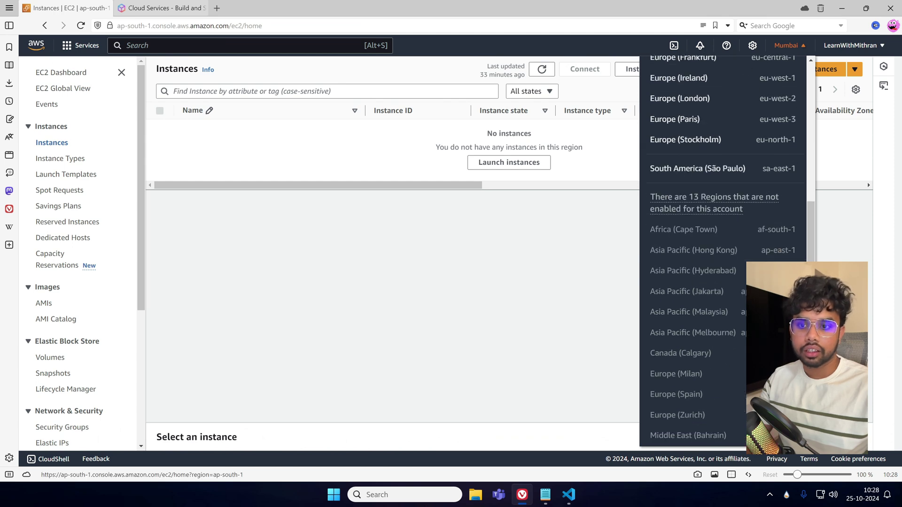
pyautogui.scroll(5, 738, 333)
pyautogui.click(681, 159)
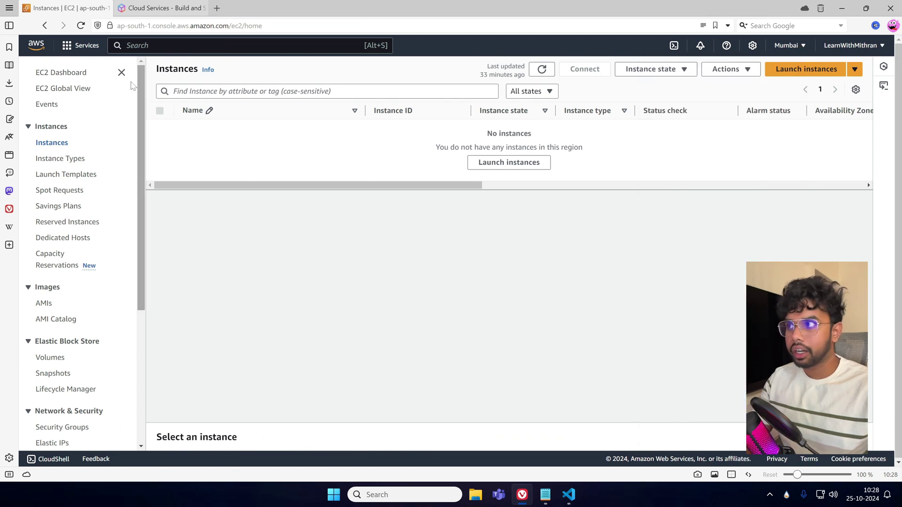
pyautogui.click(132, 6)
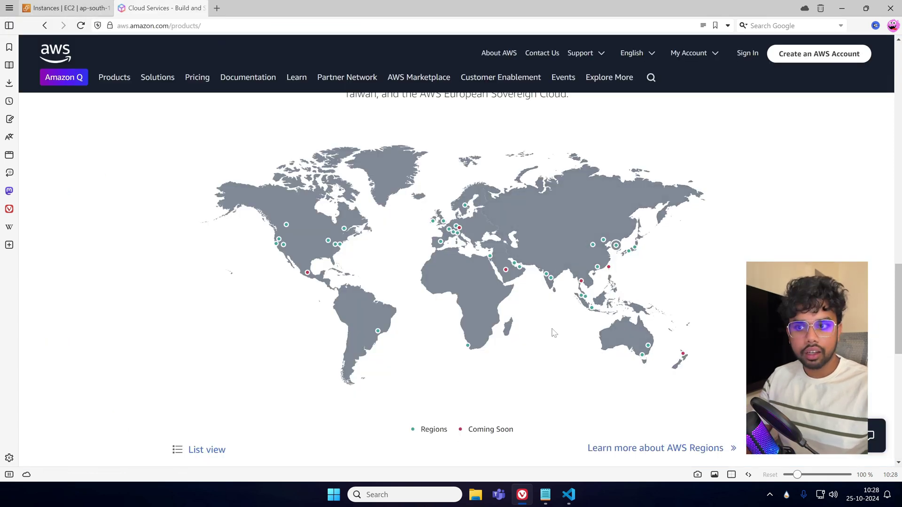
pyautogui.moveTo(553, 293)
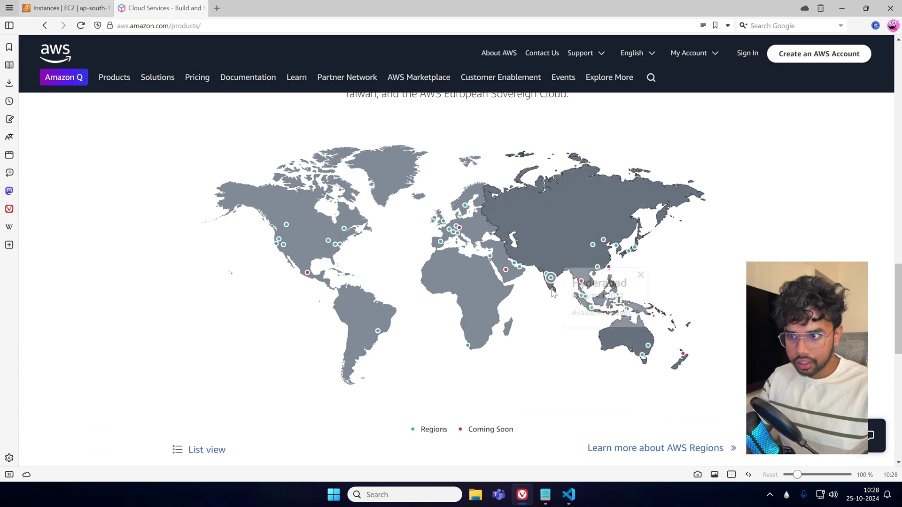
pyautogui.moveTo(547, 276)
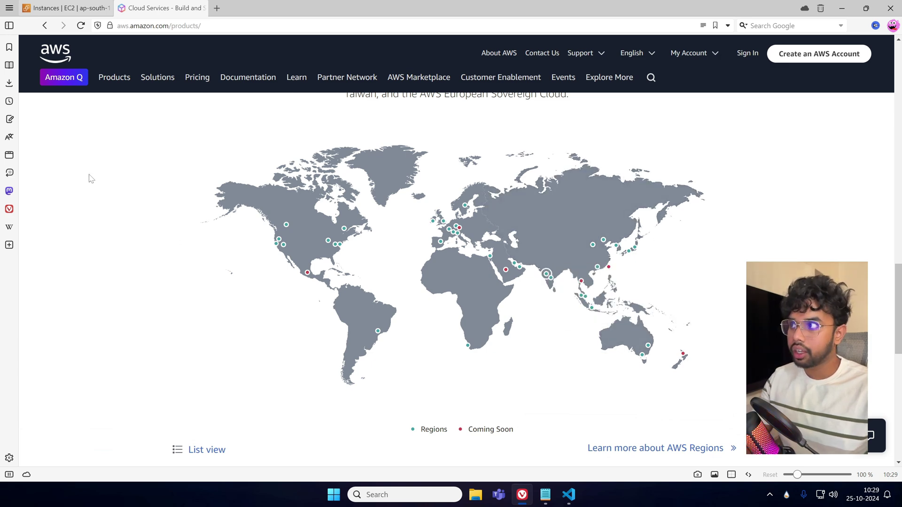
pyautogui.hotkey('ctrl', 'Tab')
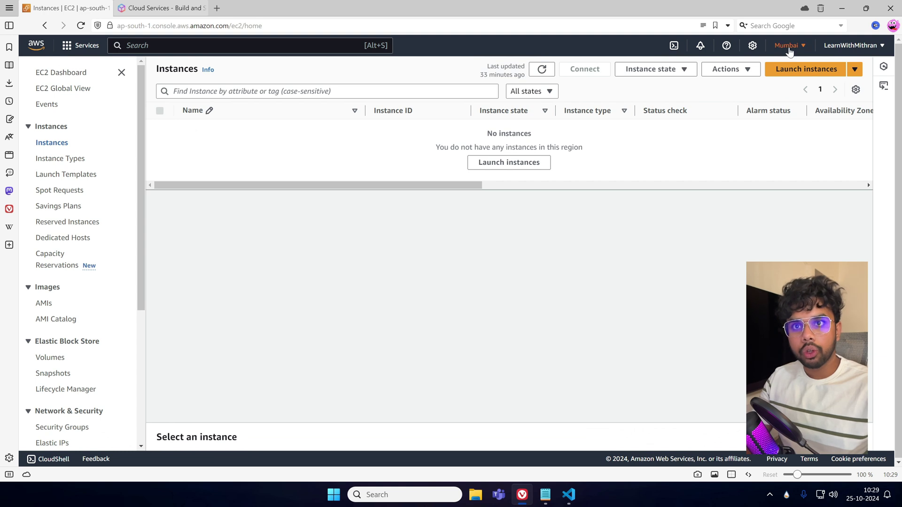
pyautogui.click(788, 47)
pyautogui.scroll(-6, 721, 288)
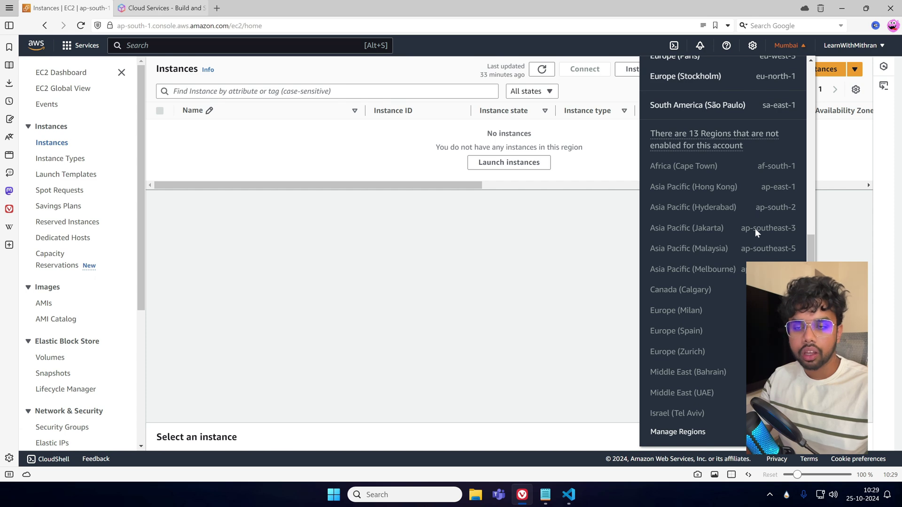
pyautogui.scroll(1, 755, 229)
pyautogui.scroll(7, 701, 170)
pyautogui.scroll(-2, 701, 171)
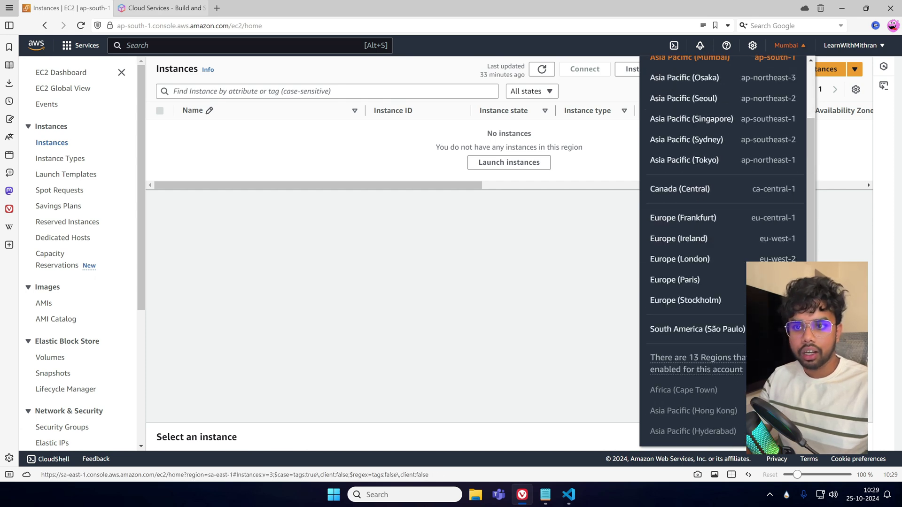
pyautogui.scroll(2, 700, 171)
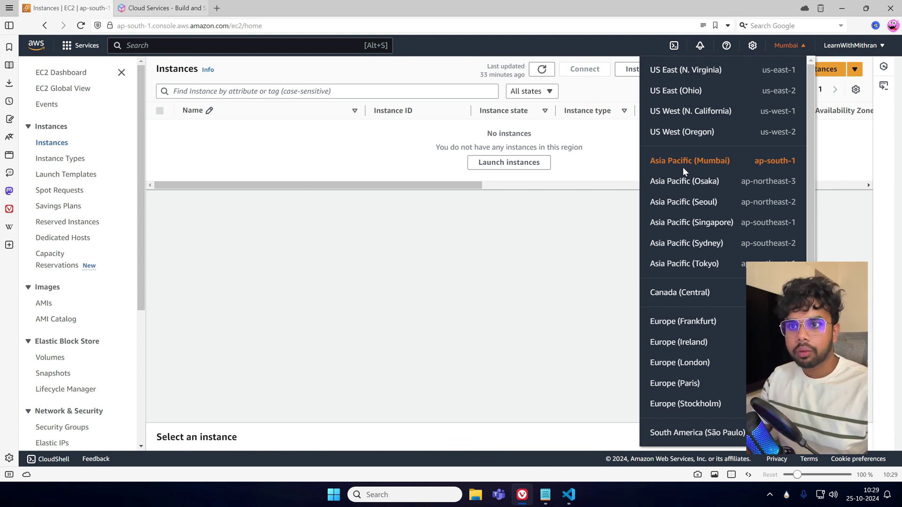
pyautogui.click(719, 162)
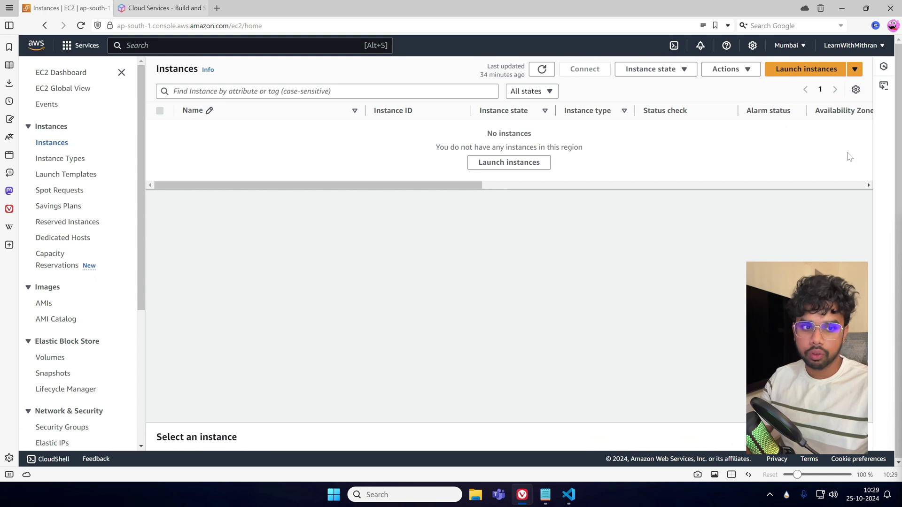
# Launch a new instance named Windows-WebServer using the Quick Start Windows AMI.
pyautogui.click(806, 69)
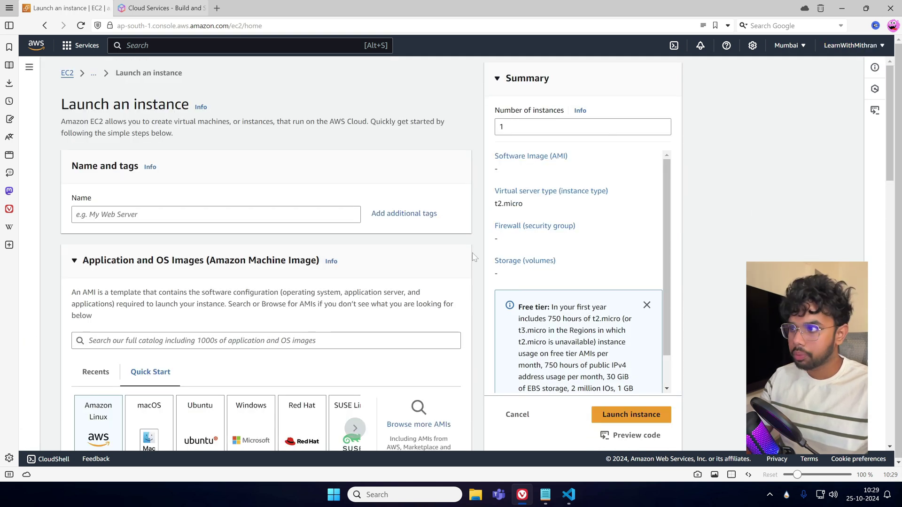
pyautogui.click(184, 207)
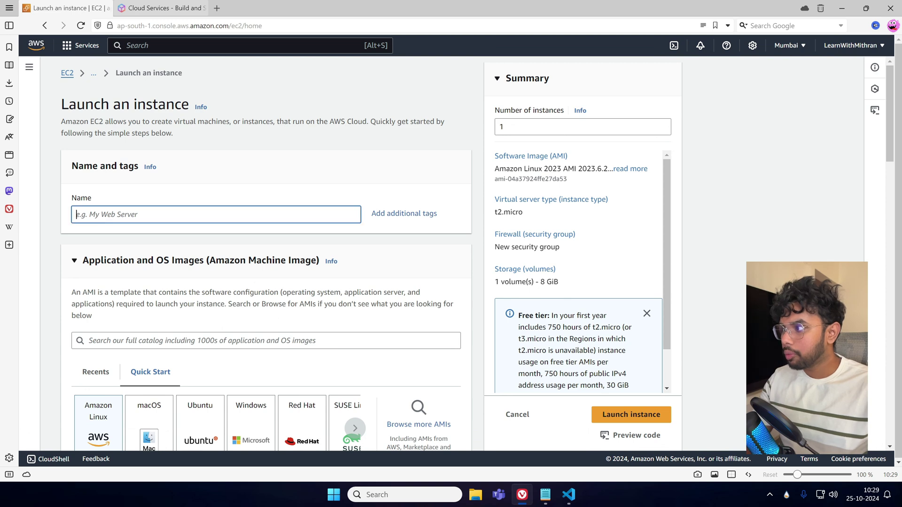
pyautogui.write('Windows-WebServer')
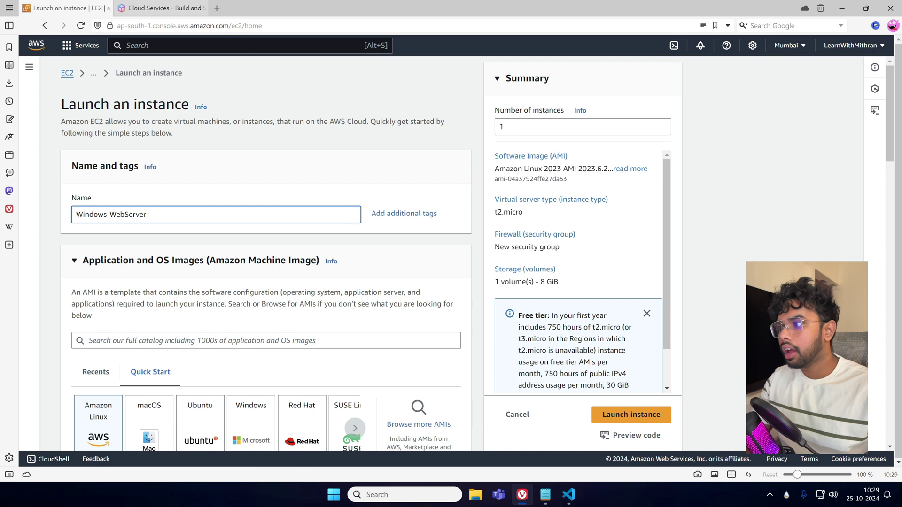
pyautogui.scroll(-2, 229, 252)
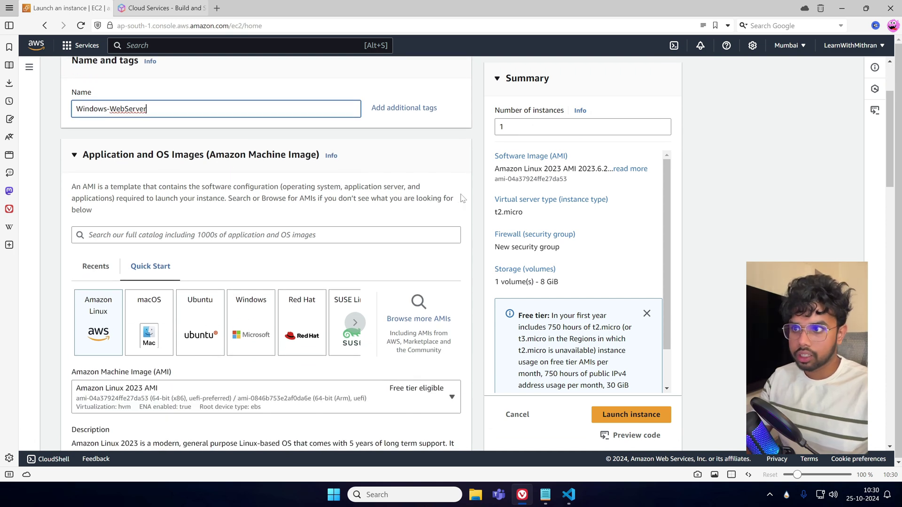
pyautogui.scroll(-2, 465, 224)
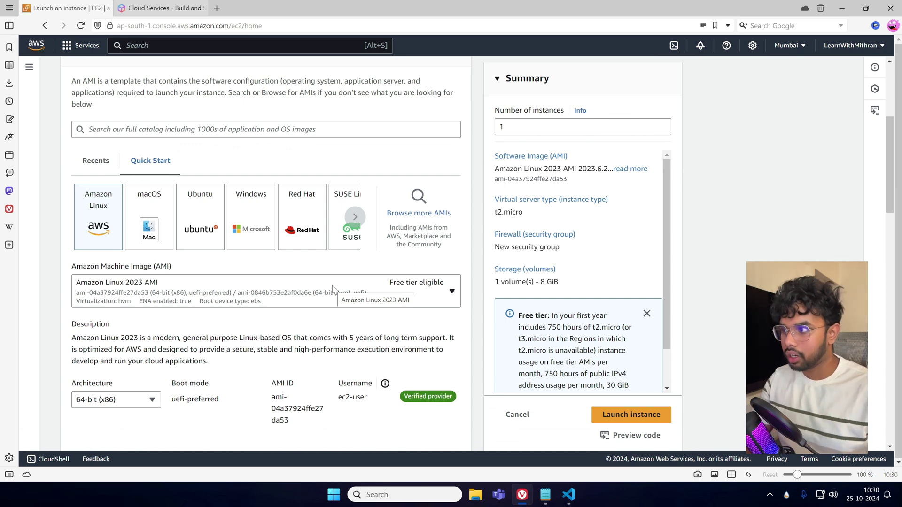
pyautogui.click(263, 228)
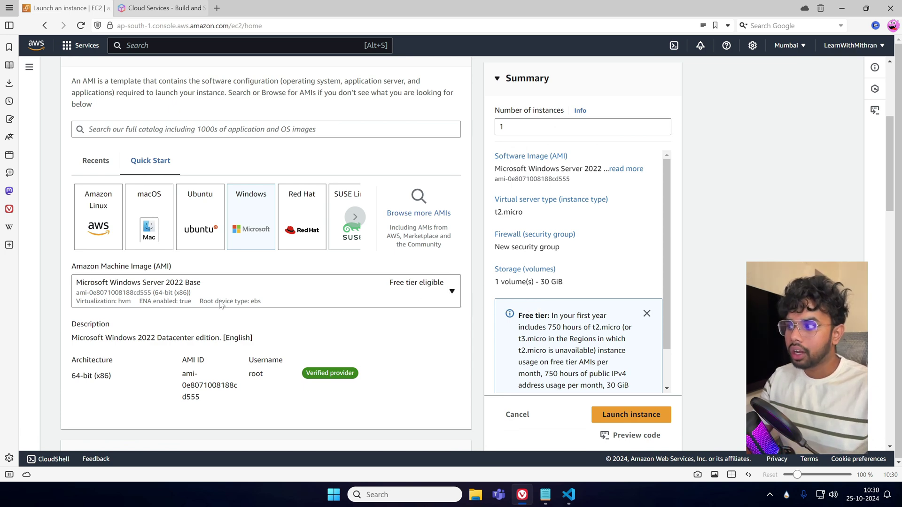
pyautogui.click(252, 277)
pyautogui.scroll(-5, 340, 329)
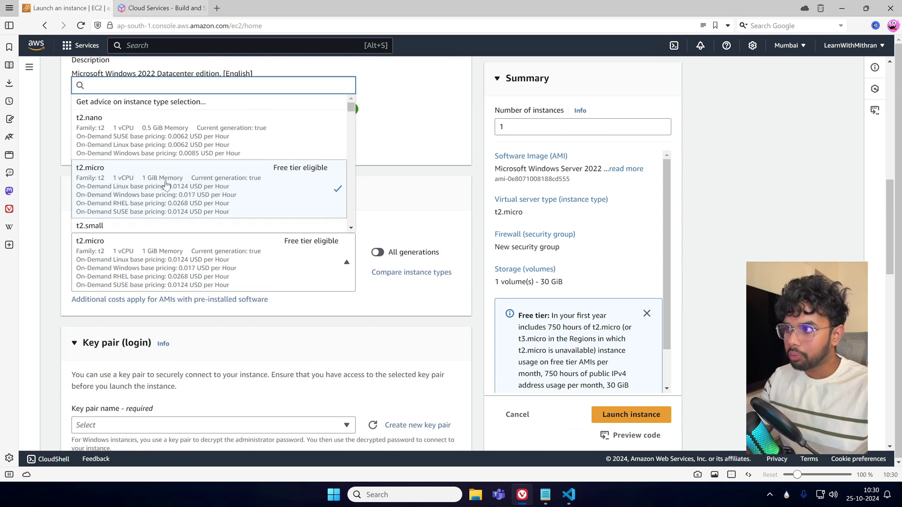
pyautogui.scroll(-2, 282, 151)
pyautogui.scroll(1, 281, 145)
pyautogui.scroll(-1, 294, 158)
pyautogui.scroll(-12, 292, 158)
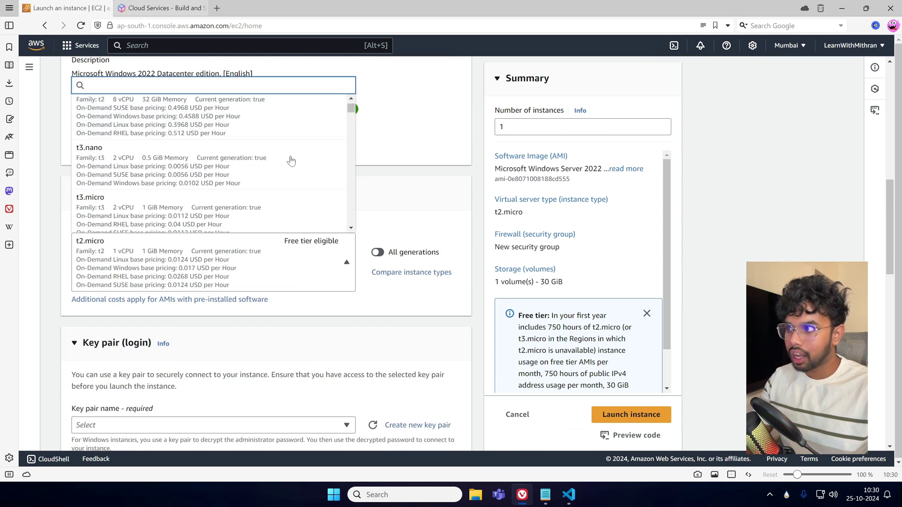
pyautogui.scroll(12, 271, 194)
pyautogui.scroll(3, 267, 200)
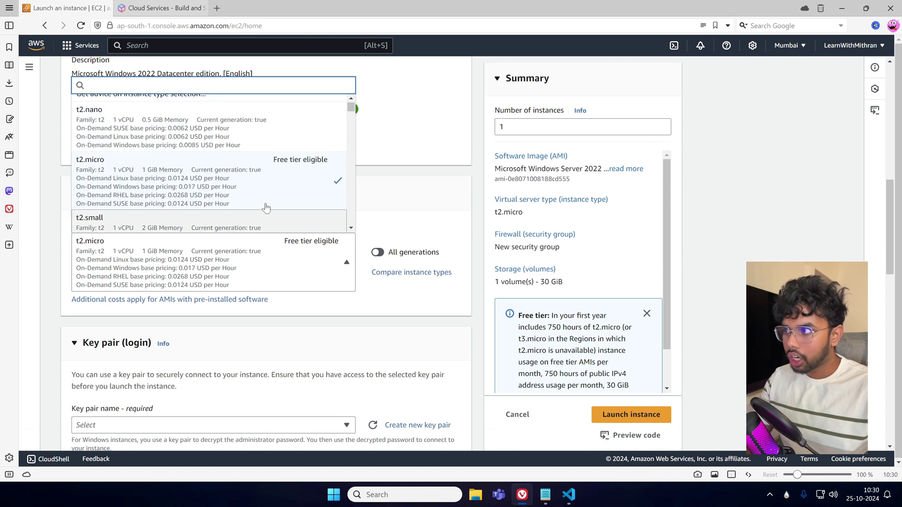
pyautogui.click(263, 205)
pyautogui.scroll(5, 448, 215)
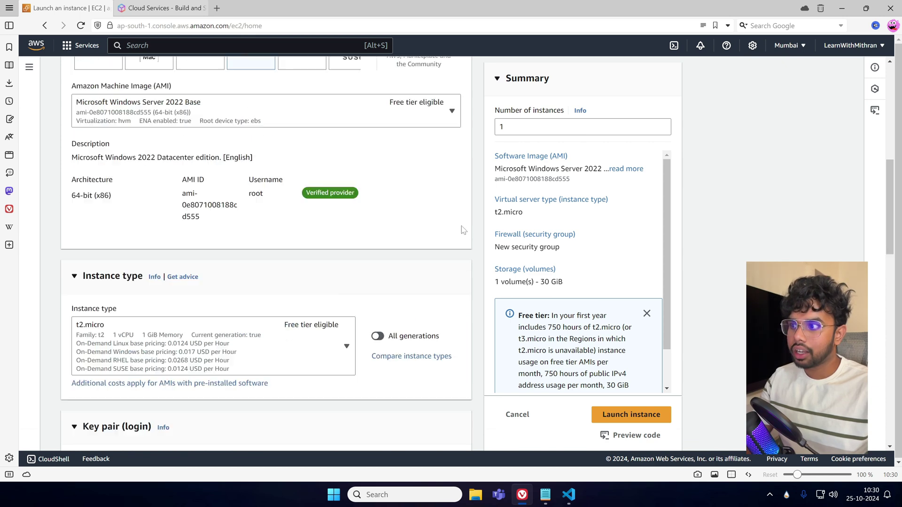
pyautogui.click(355, 240)
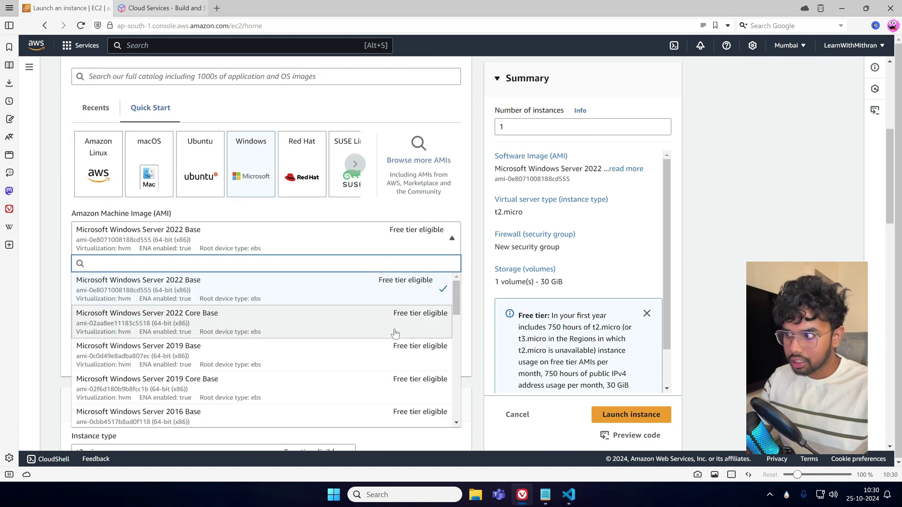
pyautogui.scroll(-3, 316, 336)
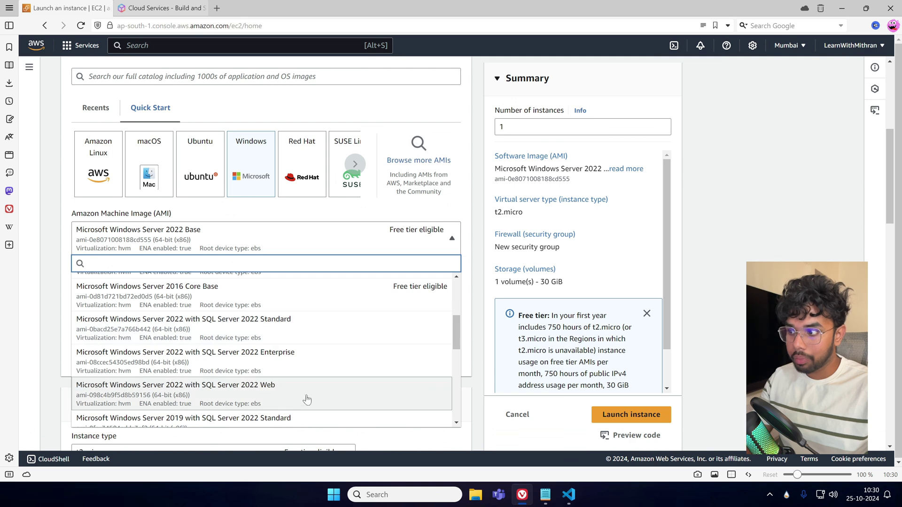
pyautogui.scroll(4, 333, 420)
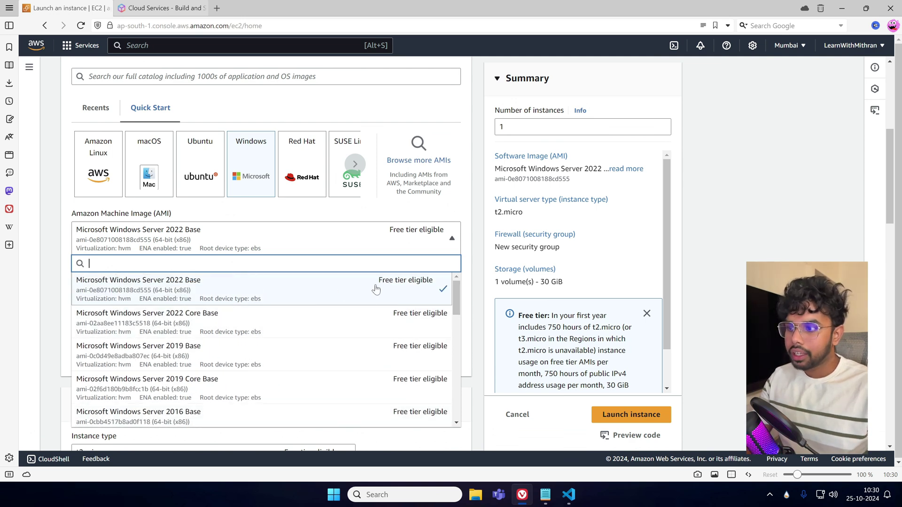
pyautogui.click(474, 277)
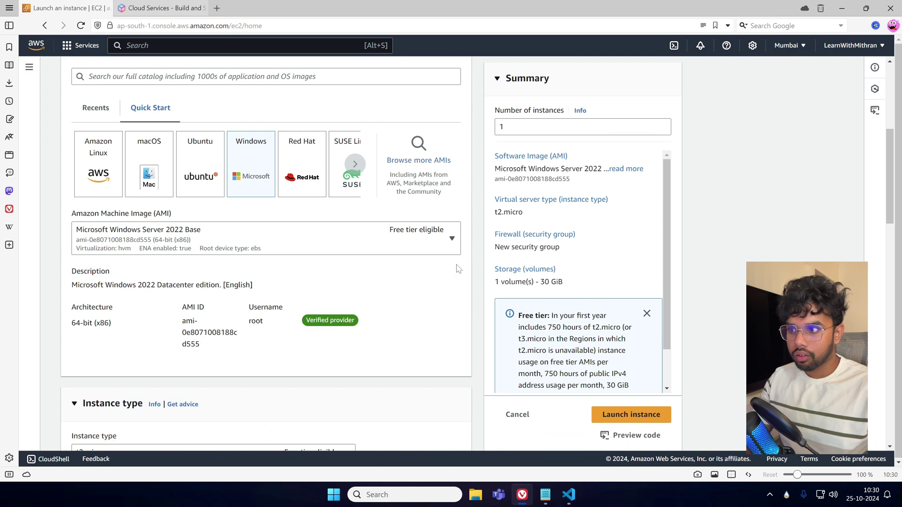
pyautogui.scroll(-3, 468, 329)
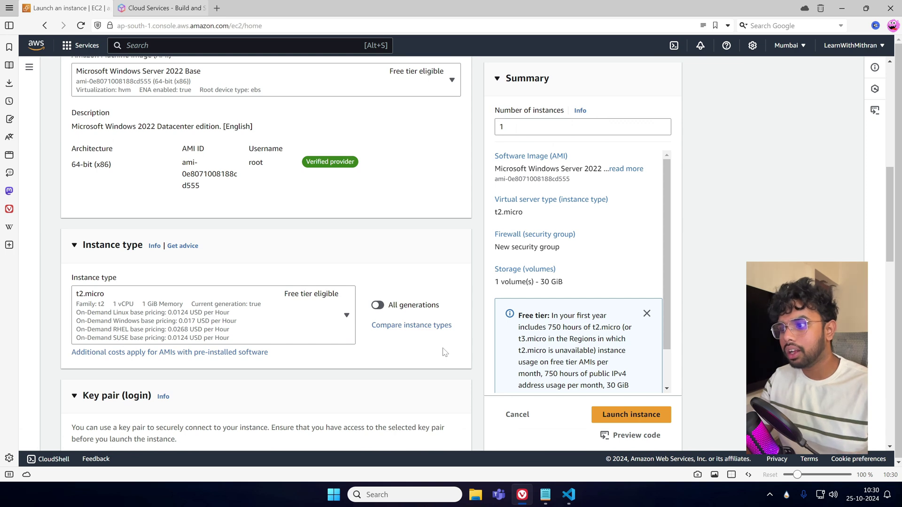
pyautogui.scroll(2, 460, 289)
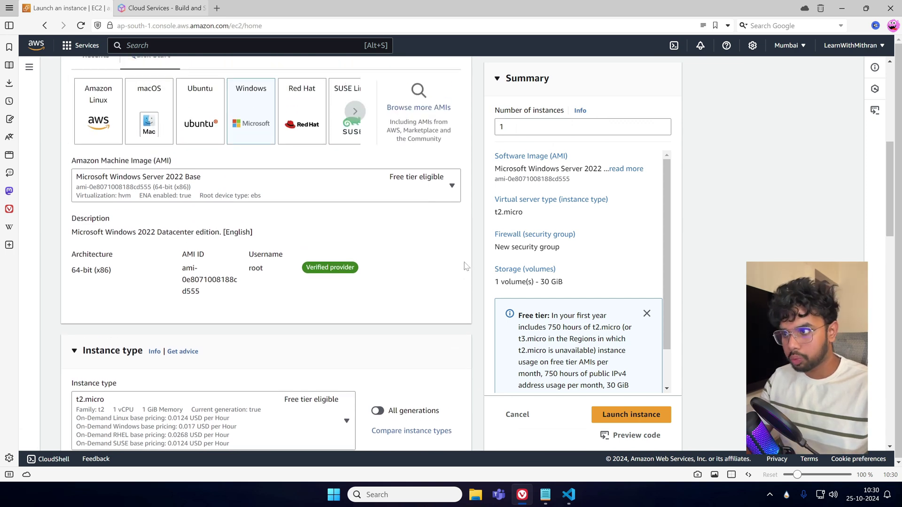
pyautogui.scroll(-7, 467, 263)
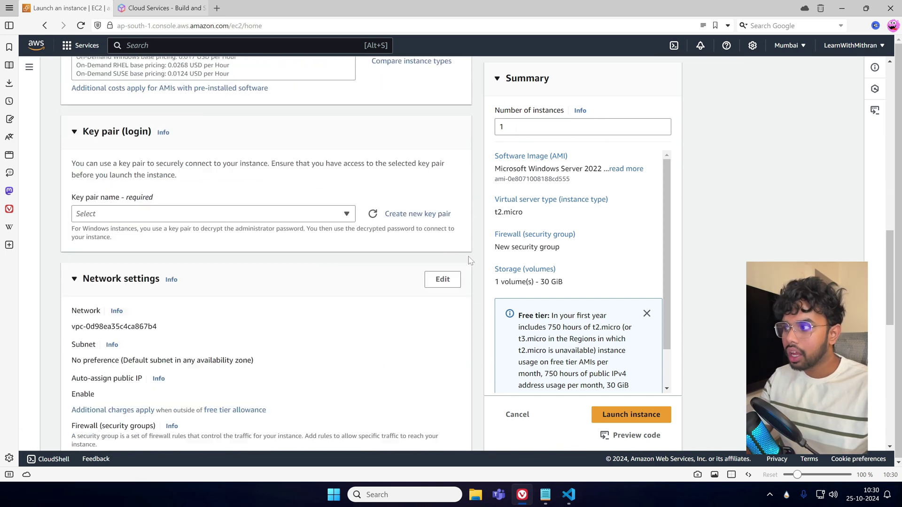
pyautogui.click(247, 221)
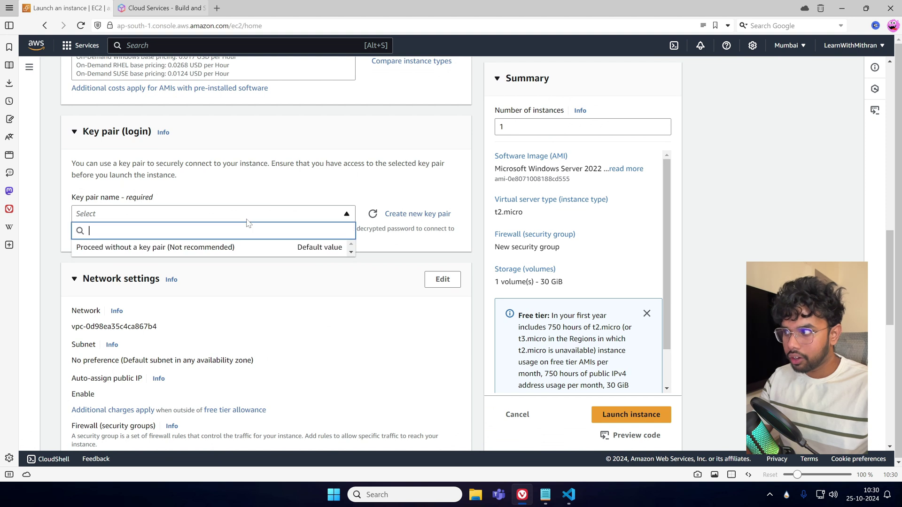
pyautogui.click(247, 221)
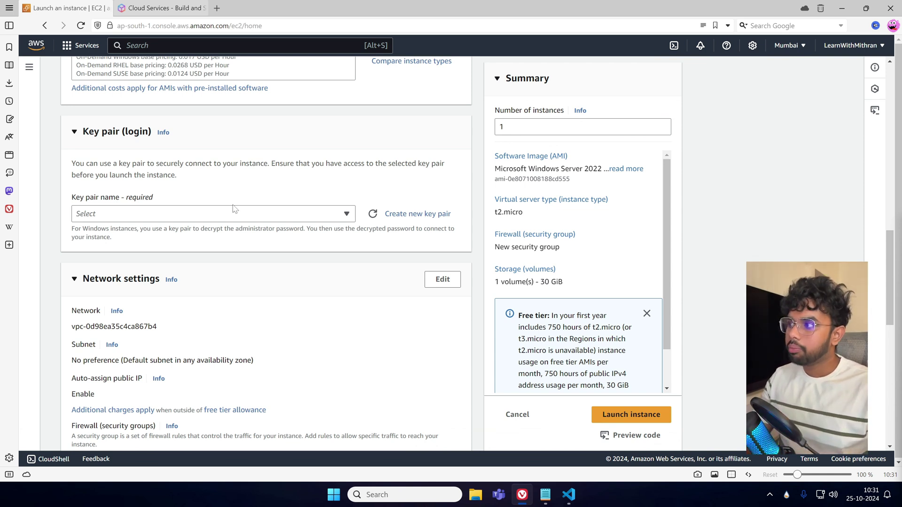
pyautogui.click(347, 213)
pyautogui.click(420, 256)
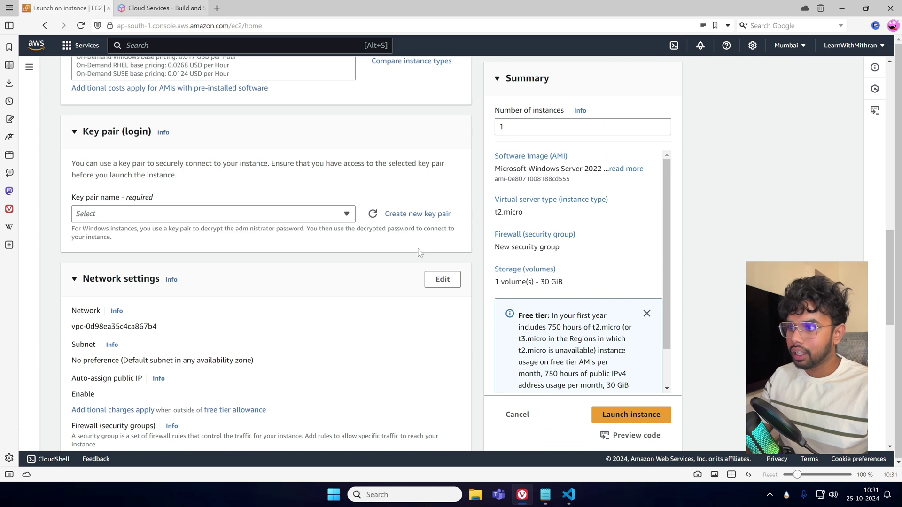
# Create and download a named RSA .pem key pair, then close the downloads list.
pyautogui.click(424, 221)
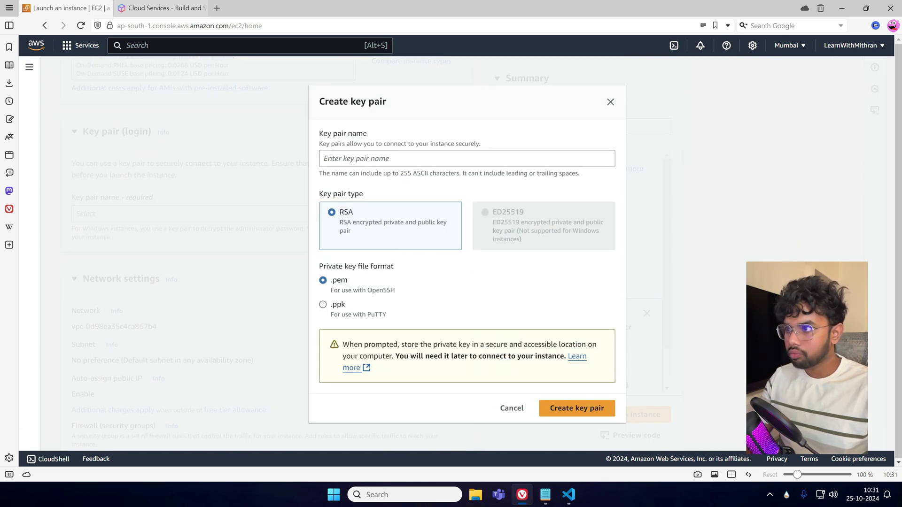
pyautogui.click(418, 158)
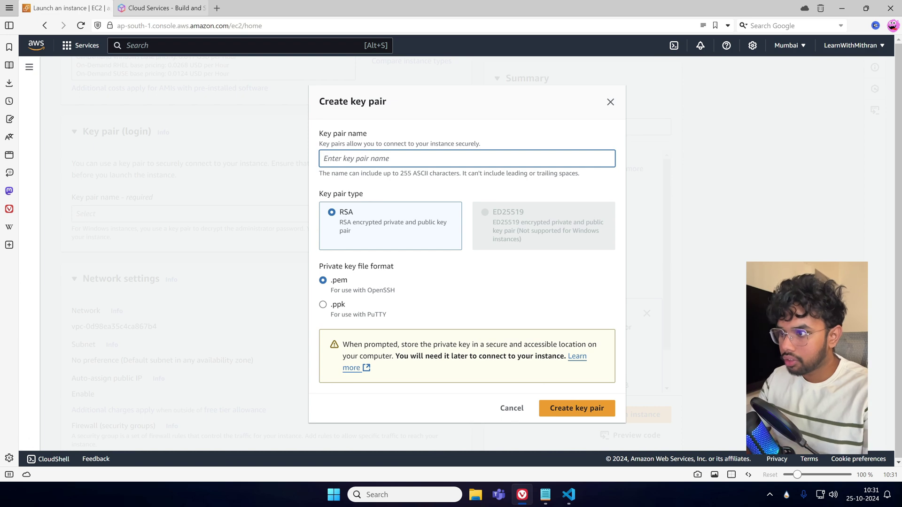
pyautogui.write('Le')
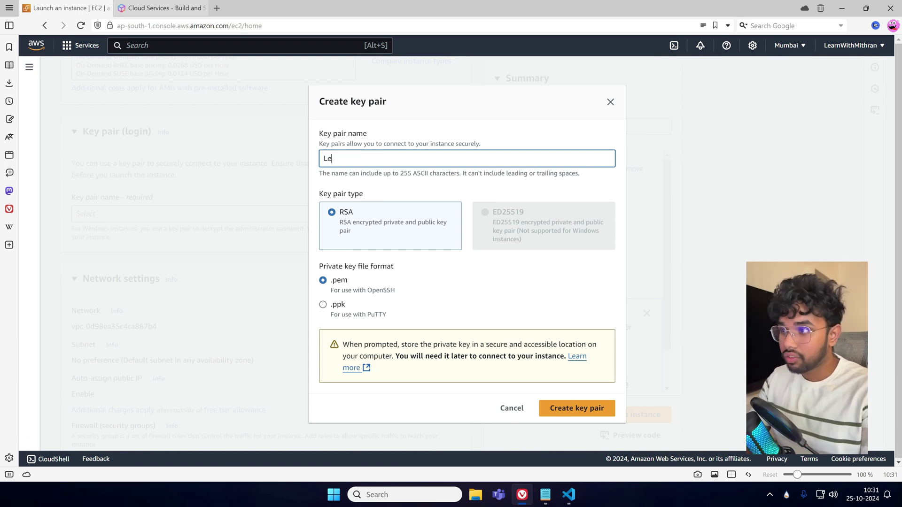
pyautogui.write('arnWithMithran')
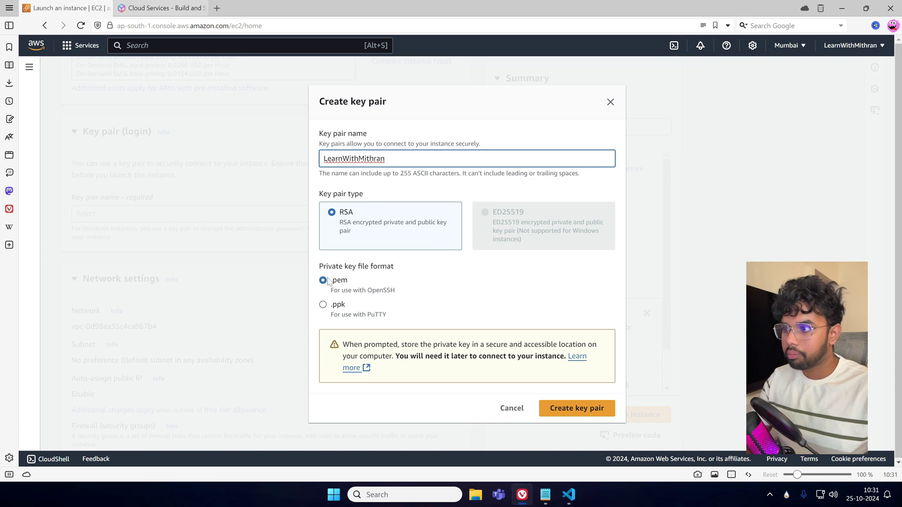
pyautogui.click(605, 415)
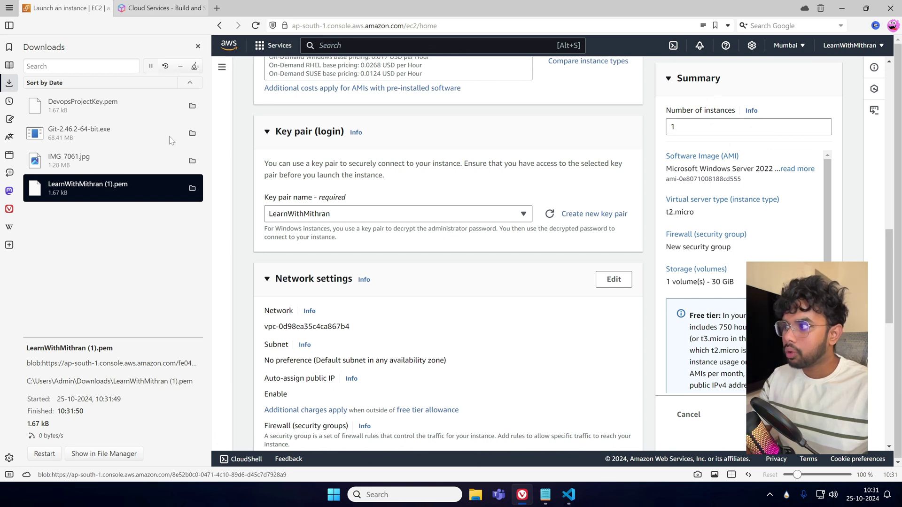
pyautogui.click(198, 47)
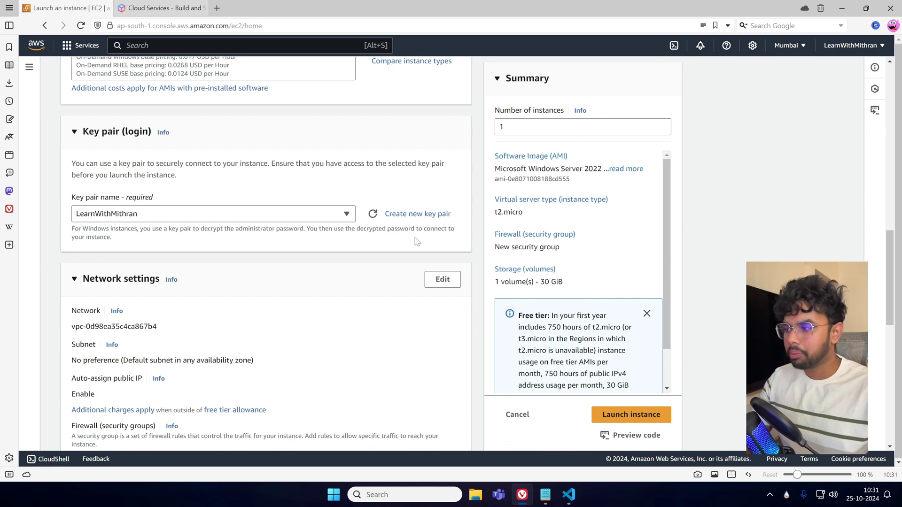
pyautogui.scroll(-2, 258, 238)
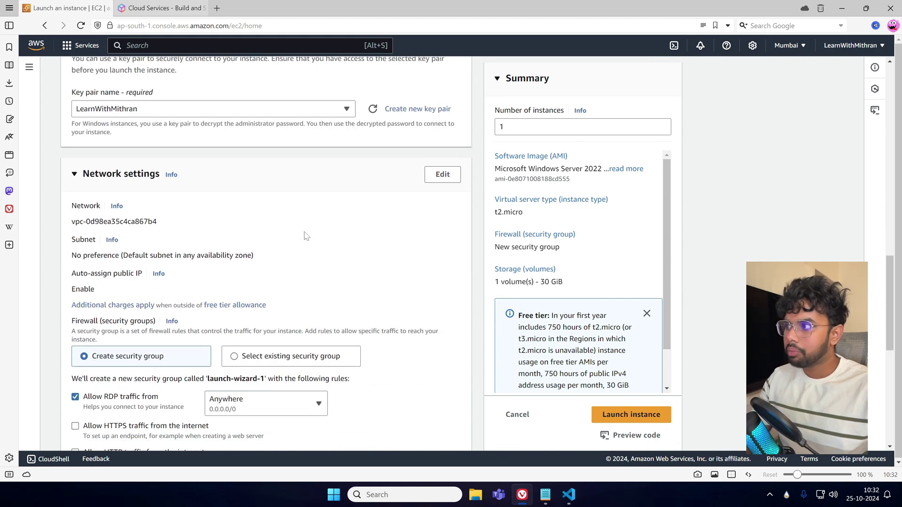
pyautogui.scroll(1, 306, 232)
pyautogui.scroll(-2, 264, 218)
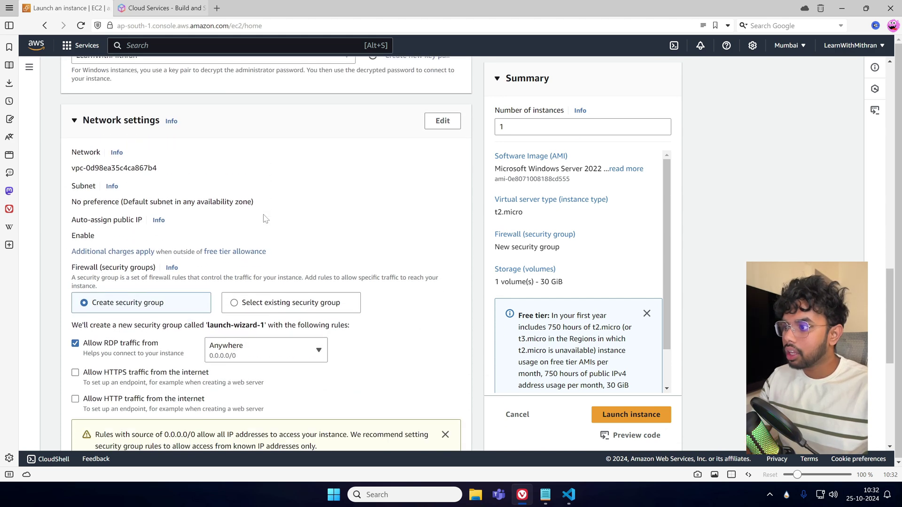
pyautogui.scroll(-1, 310, 217)
pyautogui.scroll(1, 438, 246)
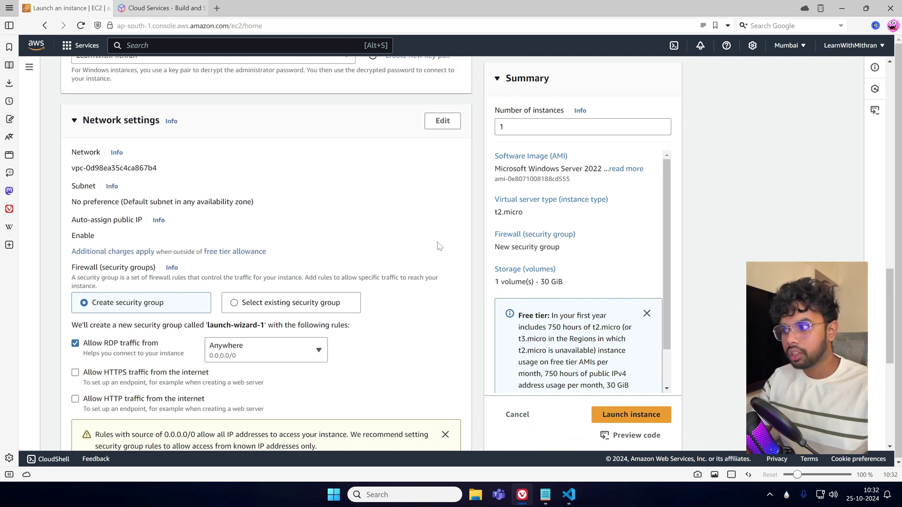
pyautogui.scroll(-1, 438, 245)
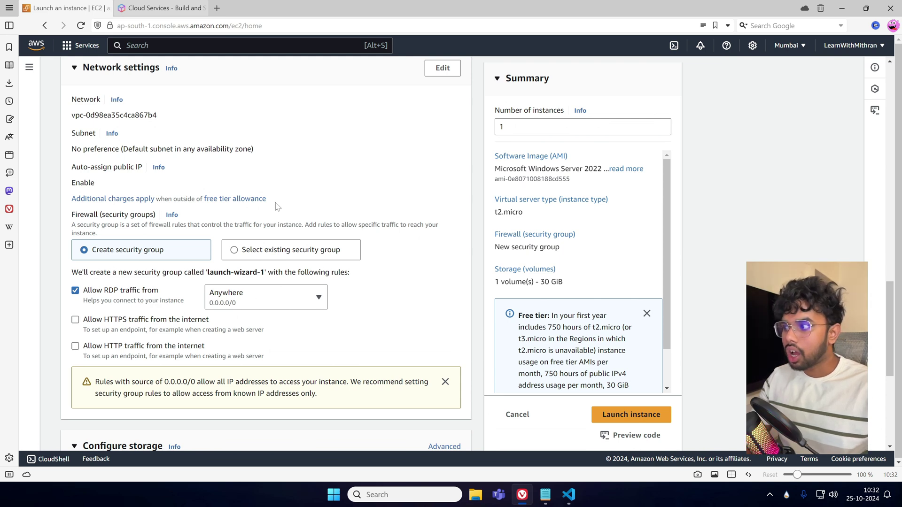
# Search Google for 'RDP port', highlight the default port 3389, and return to Notepad.
pyautogui.click(217, 8)
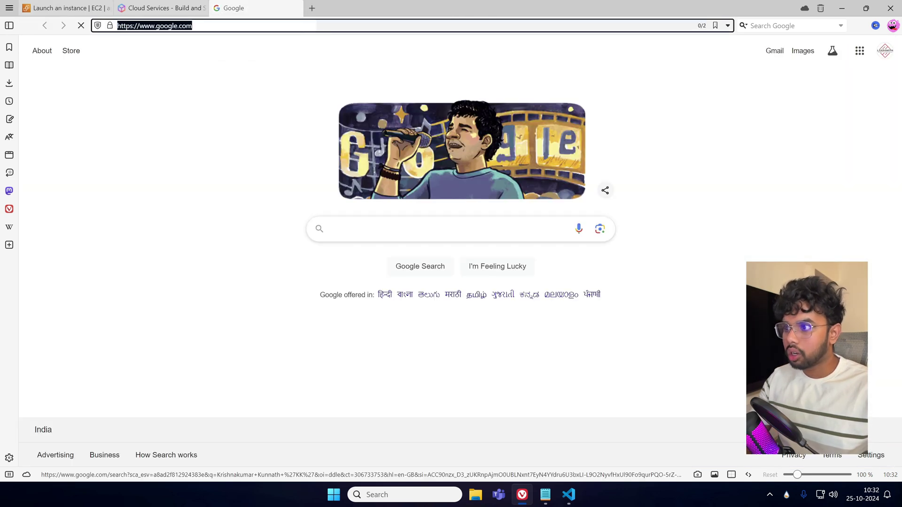
pyautogui.click(423, 228)
pyautogui.write('RDP port')
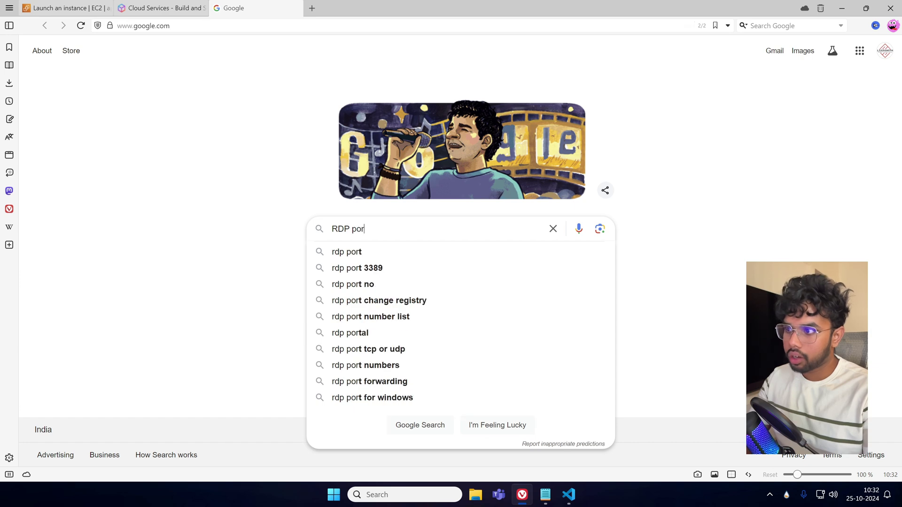
pyautogui.press('Return')
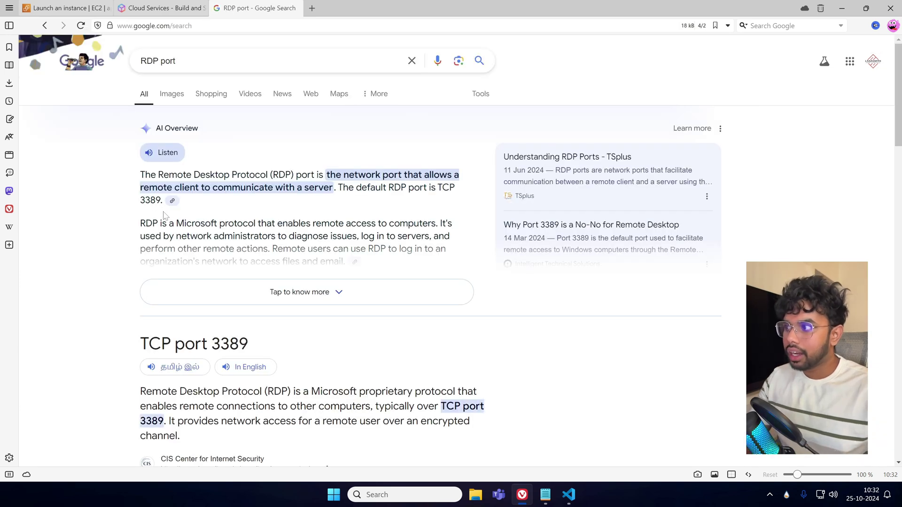
pyautogui.doubleClick(150, 200)
pyautogui.click(563, 355)
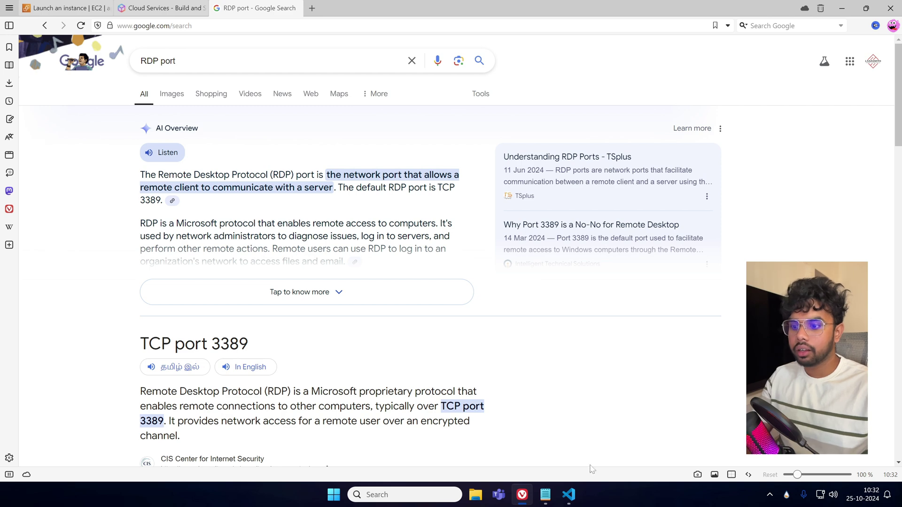
pyautogui.click(545, 495)
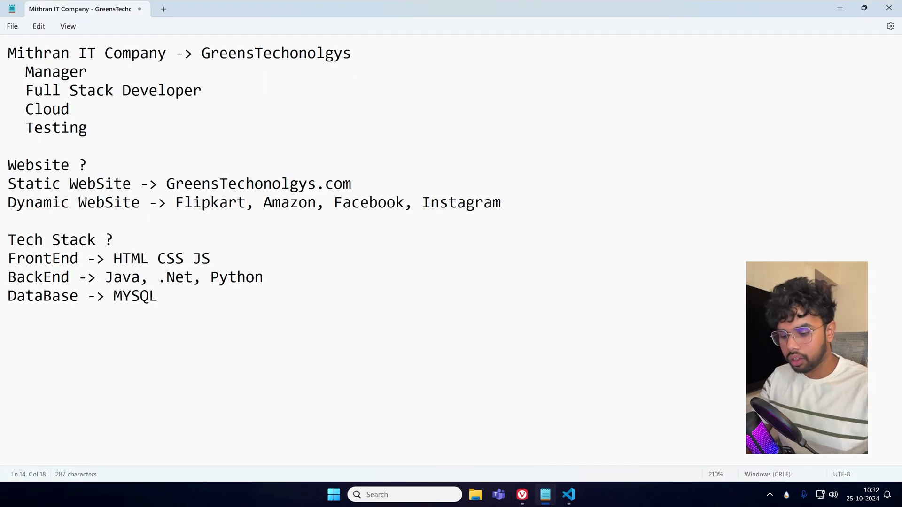
# Add 'Total 65536 Ports' and '0 - 65535' on lines below the tech stack.
pyautogui.press('Return')
pyautogui.press('Return')
pyautogui.press('Return')
pyautogui.press('Return')
pyautogui.press('Return')
pyautogui.press('Return')
pyautogui.press('Return')
pyautogui.press('Return')
pyautogui.press('Return')
pyautogui.press('Return')
pyautogui.press('Return')
pyautogui.press('Return')
pyautogui.press('Return')
pyautogui.press('Return')
pyautogui.press('Return')
pyautogui.press('Return')
pyautogui.press('Return')
pyautogui.press('Return')
pyautogui.press('Return')
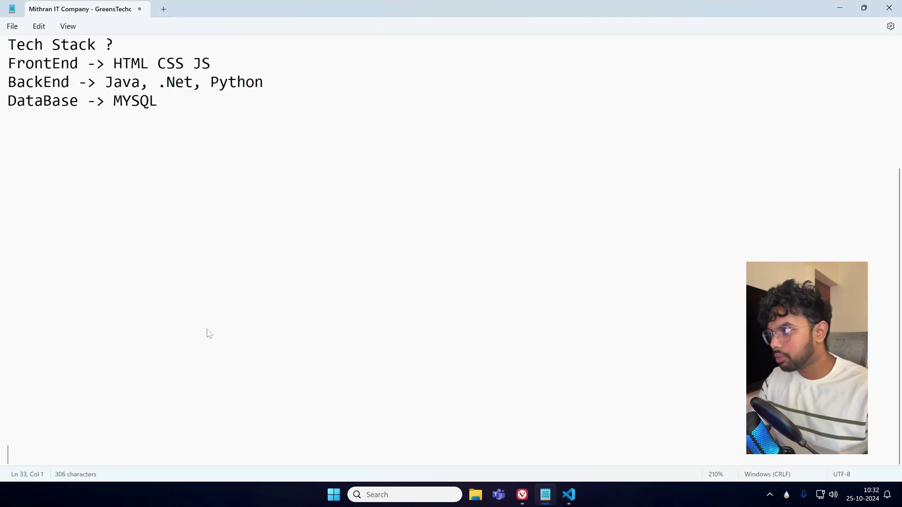
pyautogui.click(51, 157)
pyautogui.write('0 -')
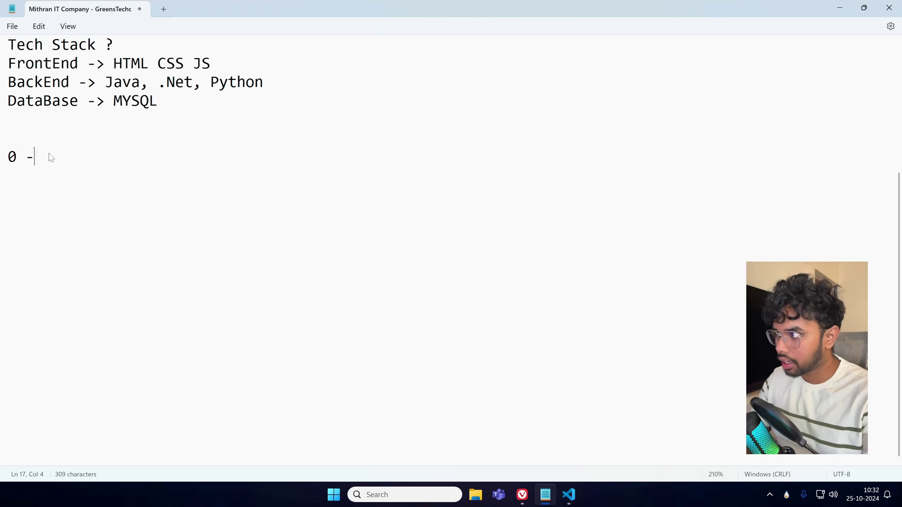
pyautogui.write(' 655')
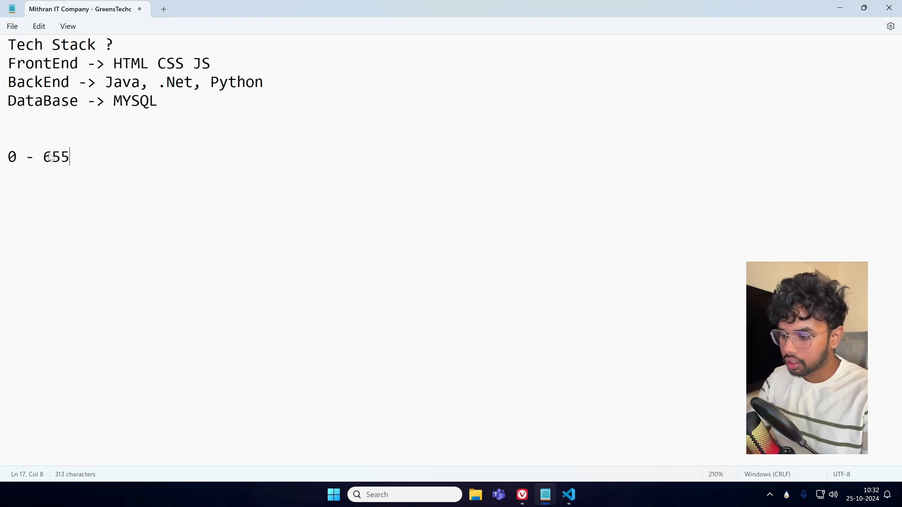
pyautogui.write('35')
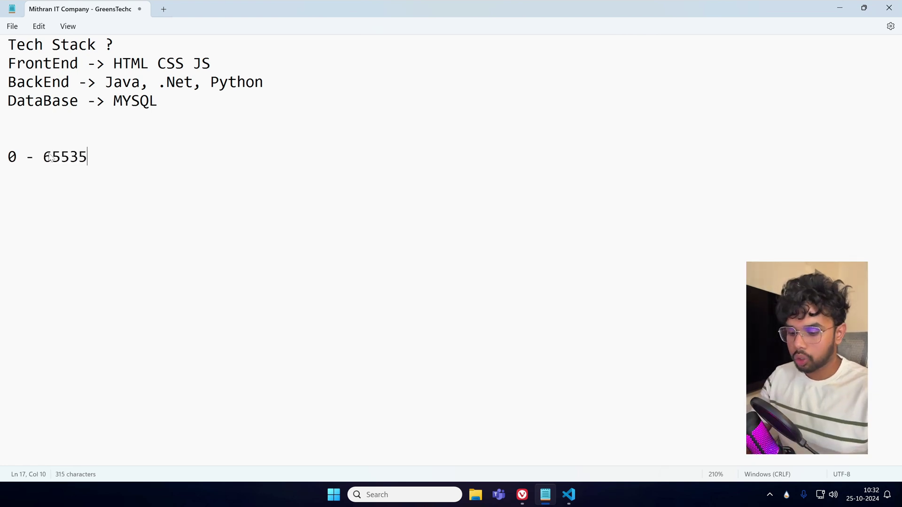
pyautogui.press('Home')
pyautogui.press('Return')
pyautogui.press('Up')
pyautogui.write('Total ')
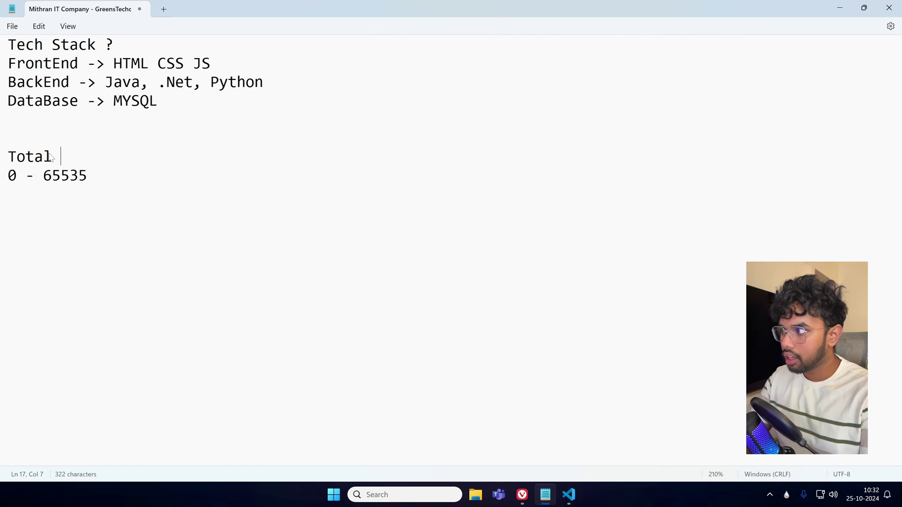
pyautogui.write('65536')
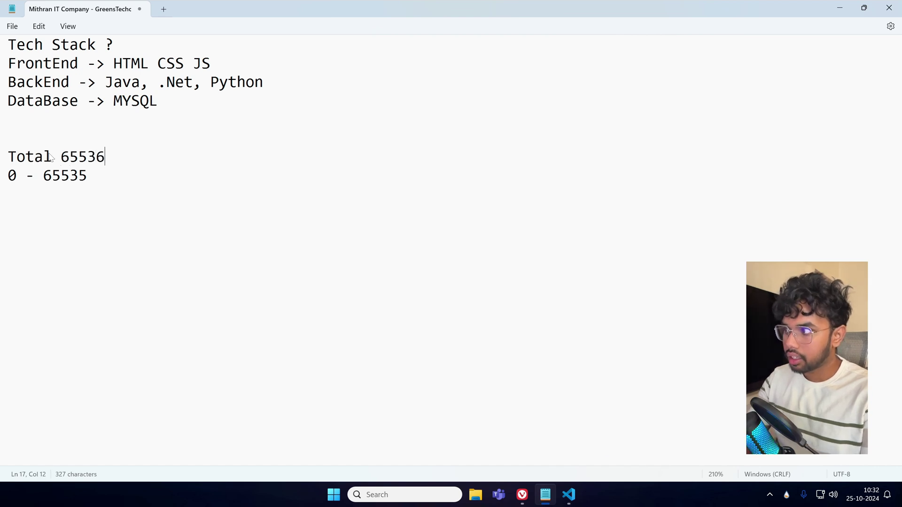
pyautogui.write(' Por')
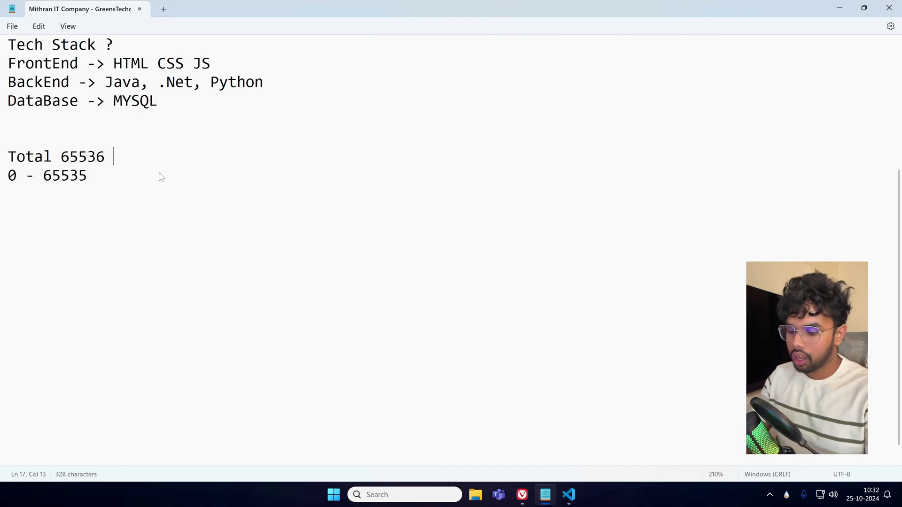
pyautogui.write('ts')
pyautogui.press('Down')
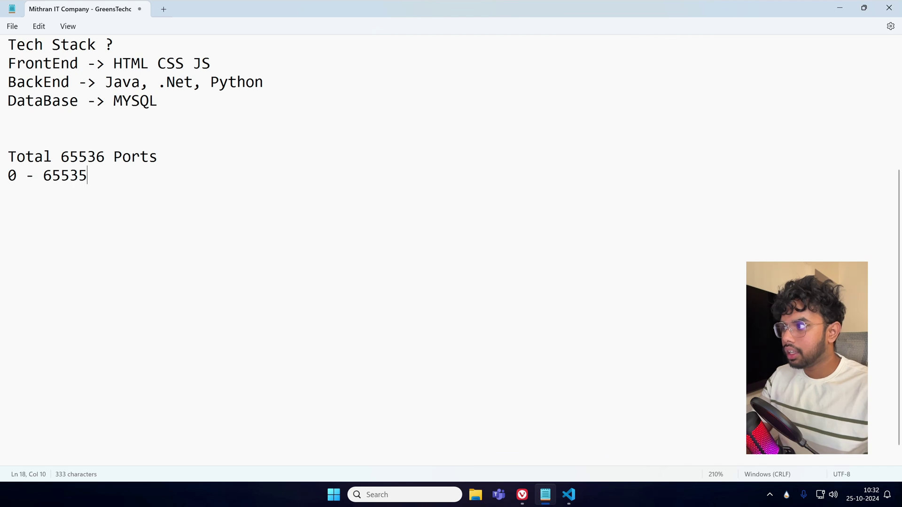
pyautogui.moveTo(8, 178); pyautogui.dragTo(90, 180)
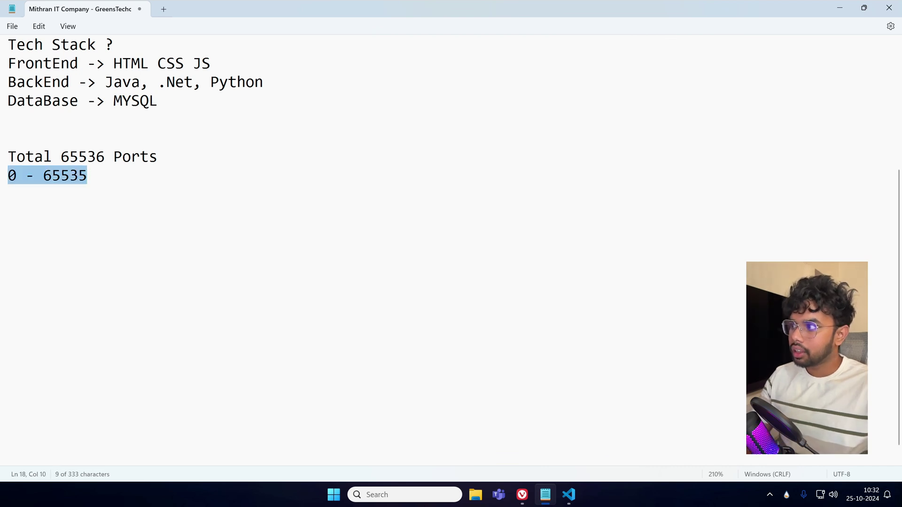
pyautogui.click(90, 179)
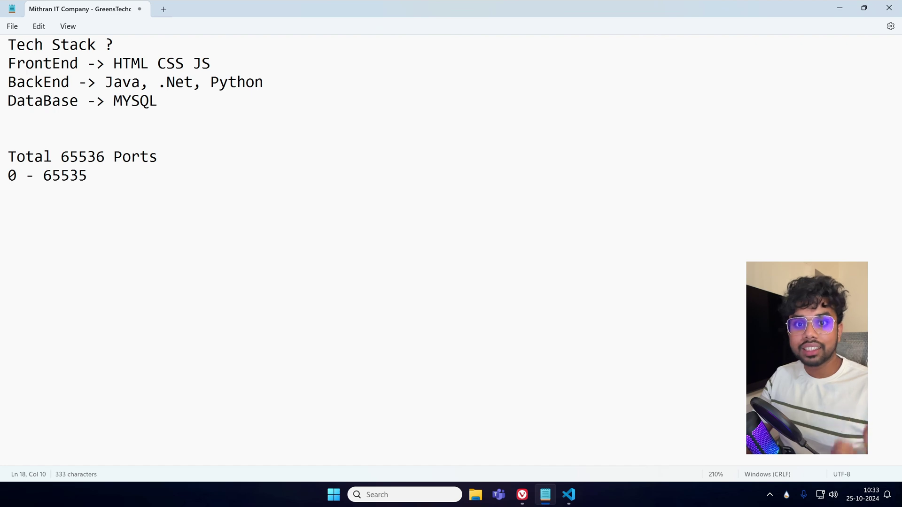
pyautogui.hotkey('alt', 'Tab')
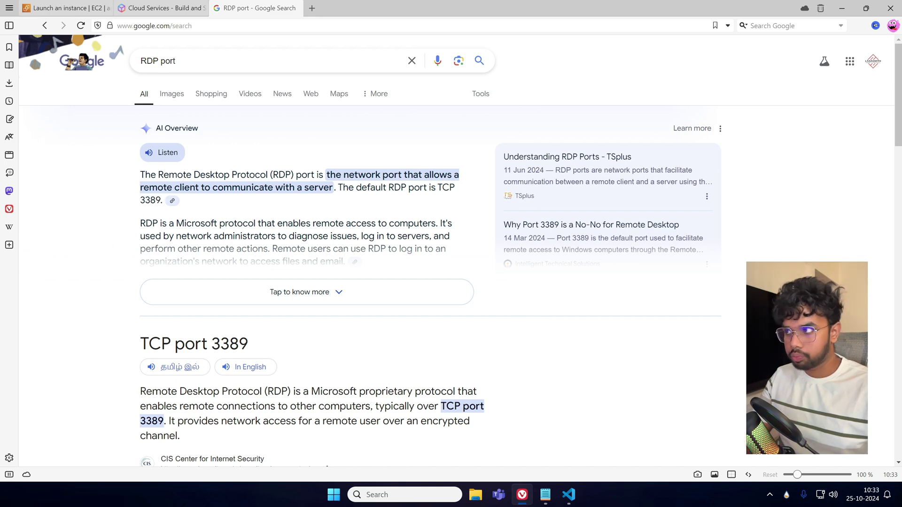
# Change the search to 'ssh port' showing default port 22, then inspect the page's https address.
pyautogui.moveTo(159, 61); pyautogui.dragTo(127, 56)
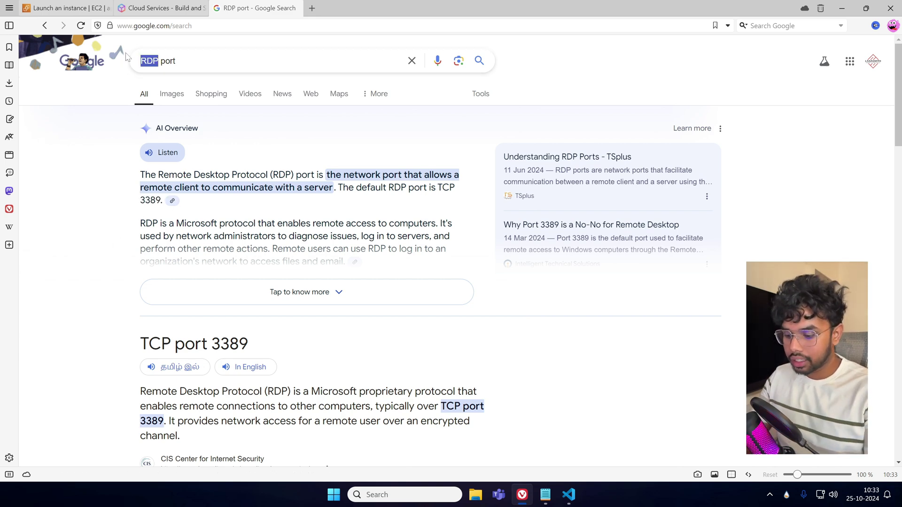
pyautogui.write('ssh')
pyautogui.press('Return')
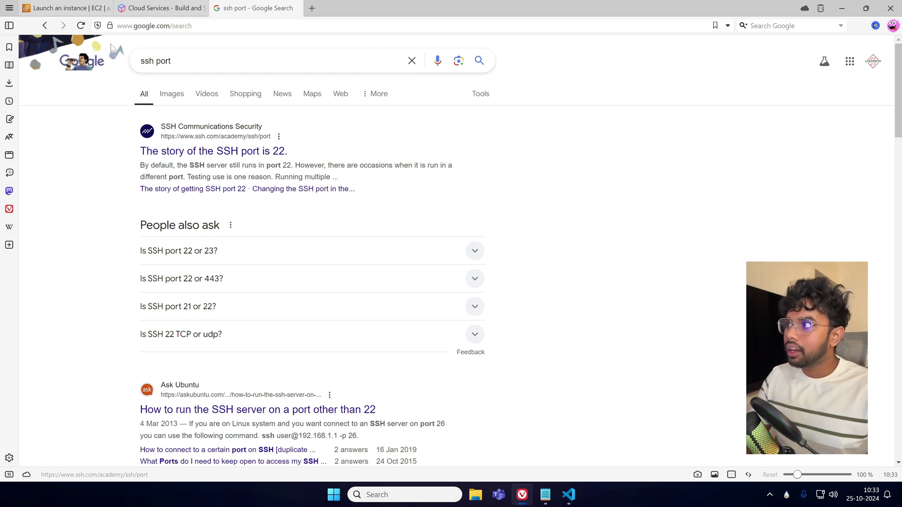
pyautogui.click(110, 26)
pyautogui.click(141, 26)
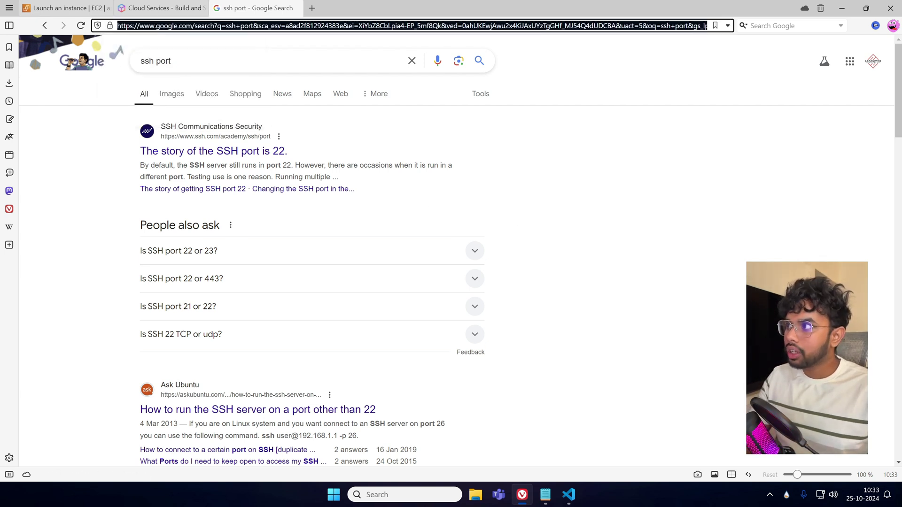
pyautogui.moveTo(134, 26); pyautogui.dragTo(101, 25)
# List SSH 22, RDP 3389, HTTP 80 and HTTPS 443 in the notes, discarding MYSQL and Jenkins lines.
pyautogui.hotkey('alt', 'Tab')
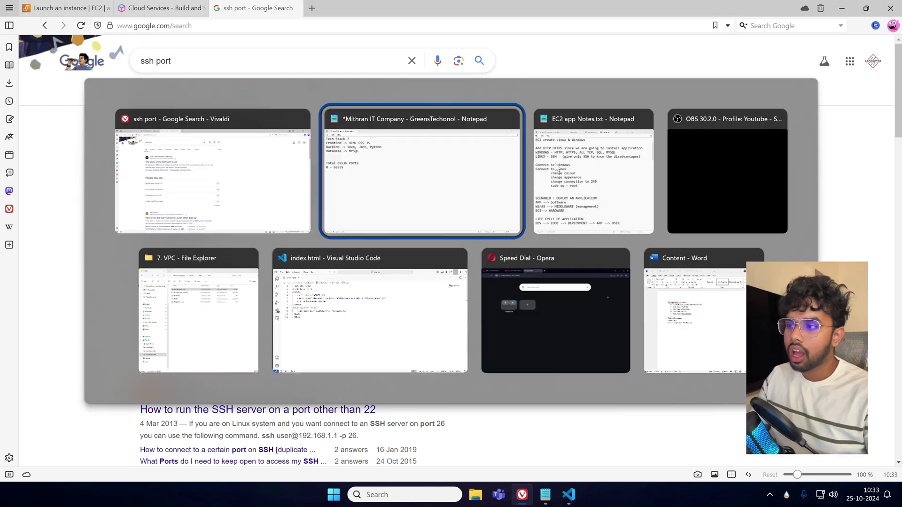
pyautogui.write('SSH 22')
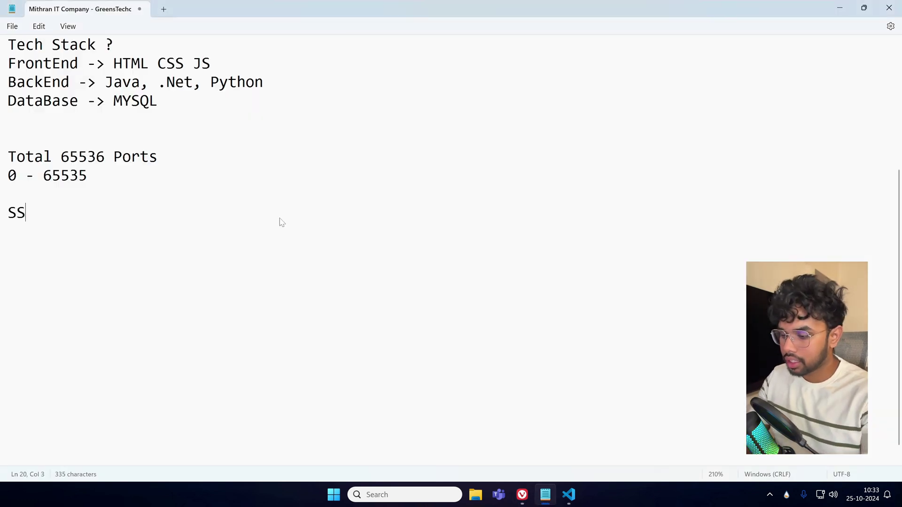
pyautogui.press('Return')
pyautogui.write('RDP 3389')
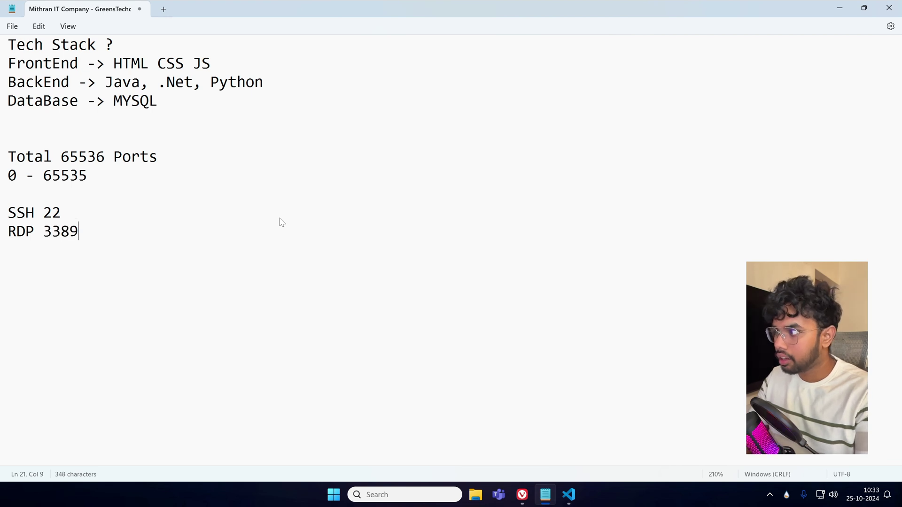
pyautogui.press('Return')
pyautogui.write('H')
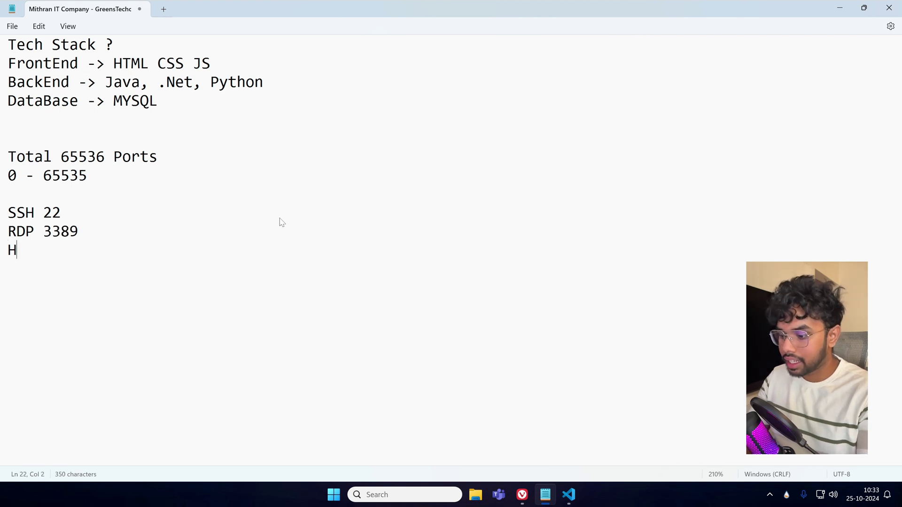
pyautogui.write('TTP 80 ')
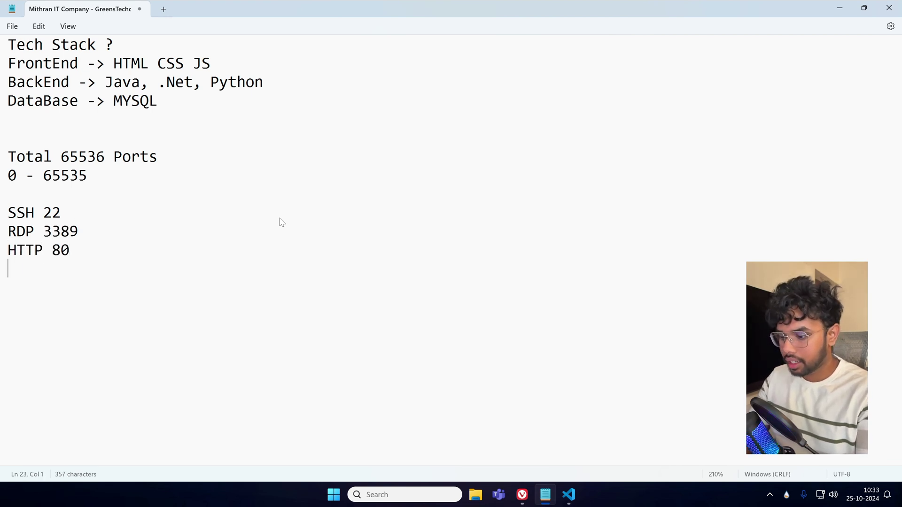
pyautogui.write('HTTPS 443')
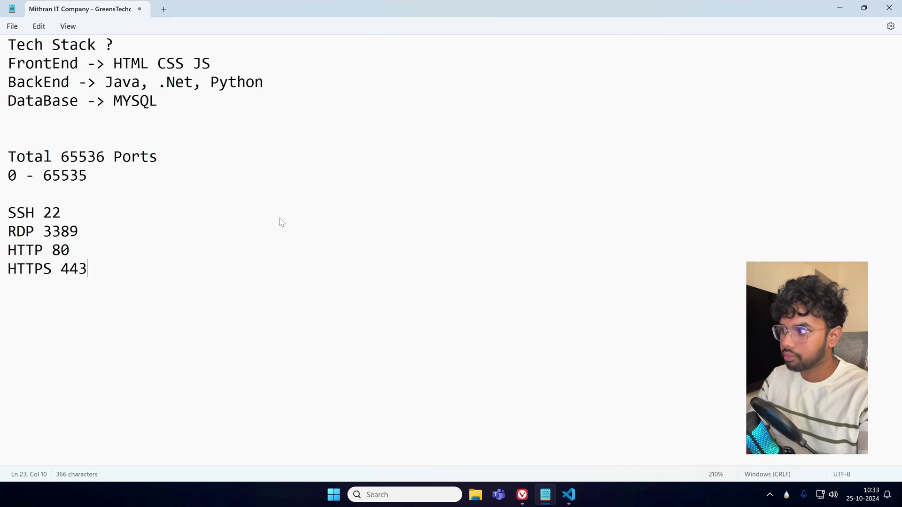
pyautogui.press('Return')
pyautogui.write('MYSQL ')
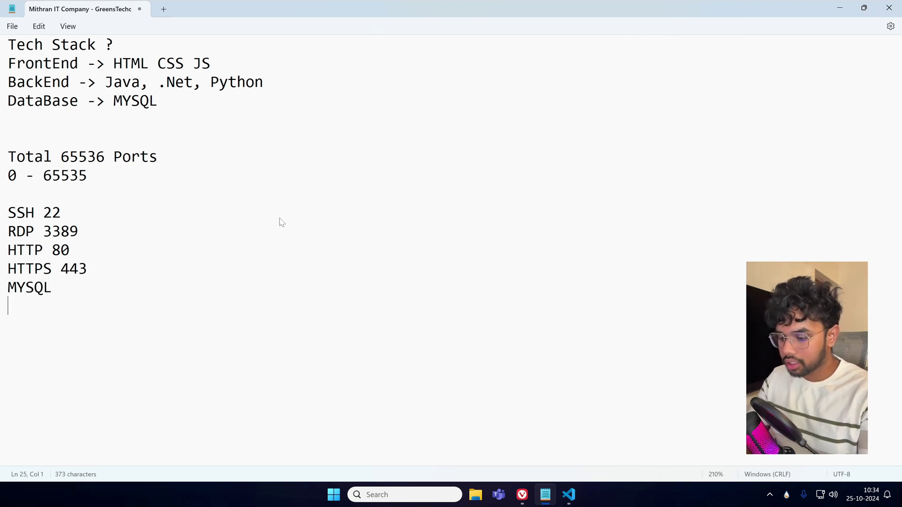
pyautogui.write('Jenkins')
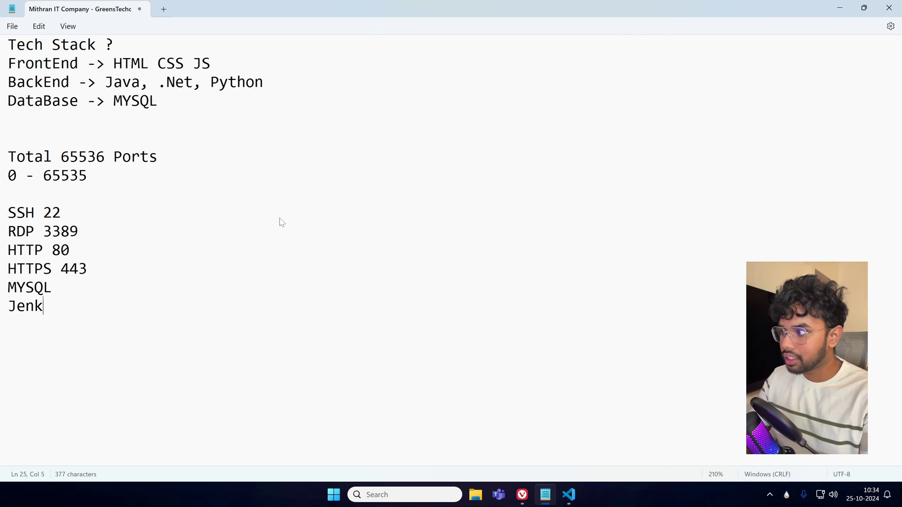
pyautogui.press('Return')
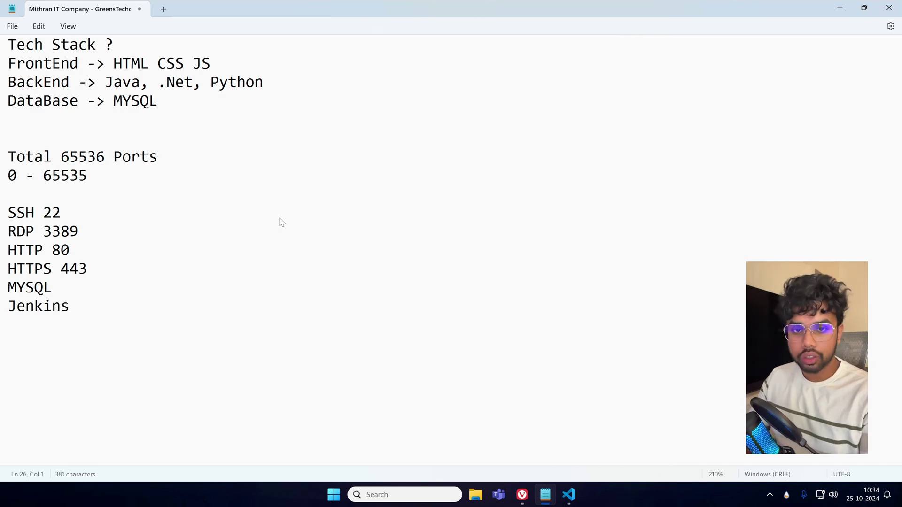
pyautogui.hotkey('shift', 'Up')
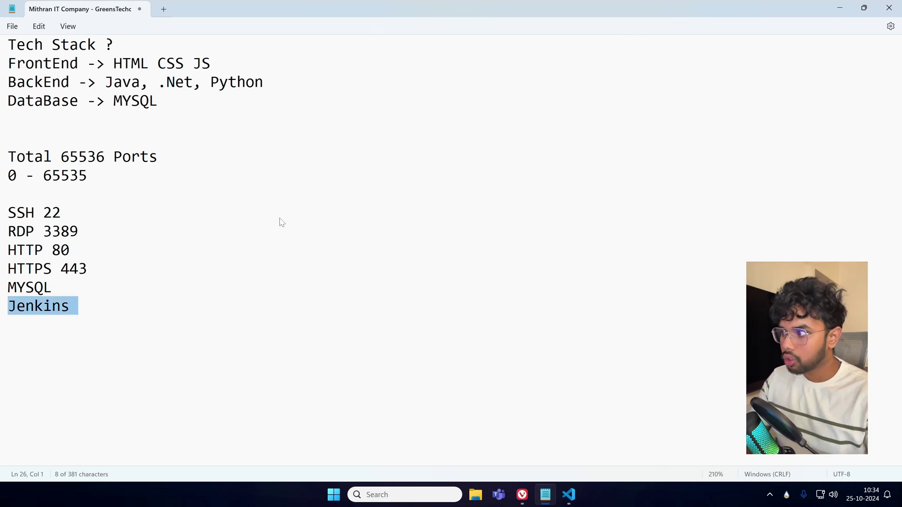
pyautogui.hotkey('shift', 'Up')
pyautogui.press('BackSpace')
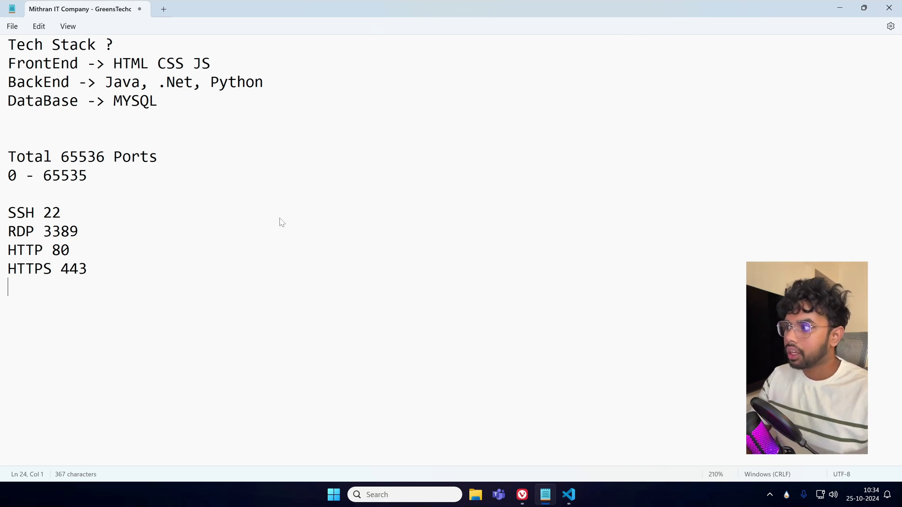
# Point out the HTTP 80 and HTTPS 443 port numbers in the notes.
pyautogui.doubleClick(52, 250)
pyautogui.doubleClick(59, 272)
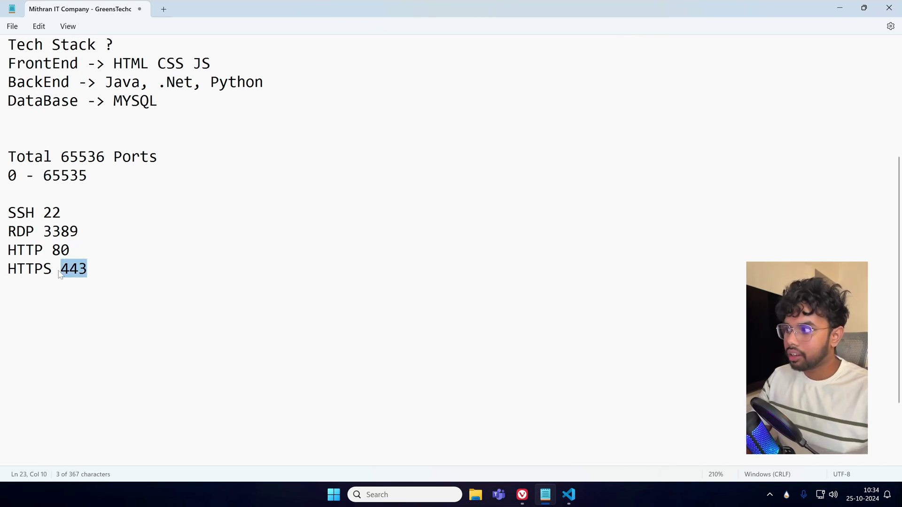
pyautogui.click(115, 282)
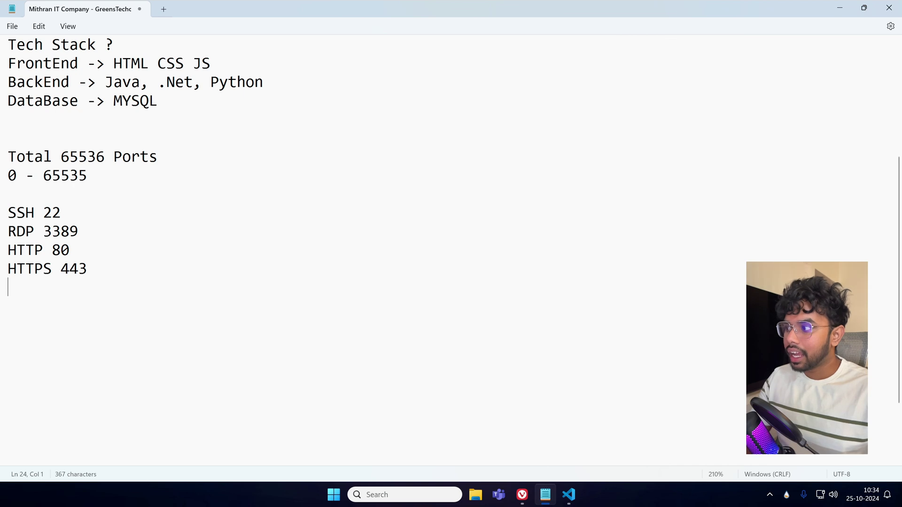
pyautogui.click(47, 267)
pyautogui.press('End')
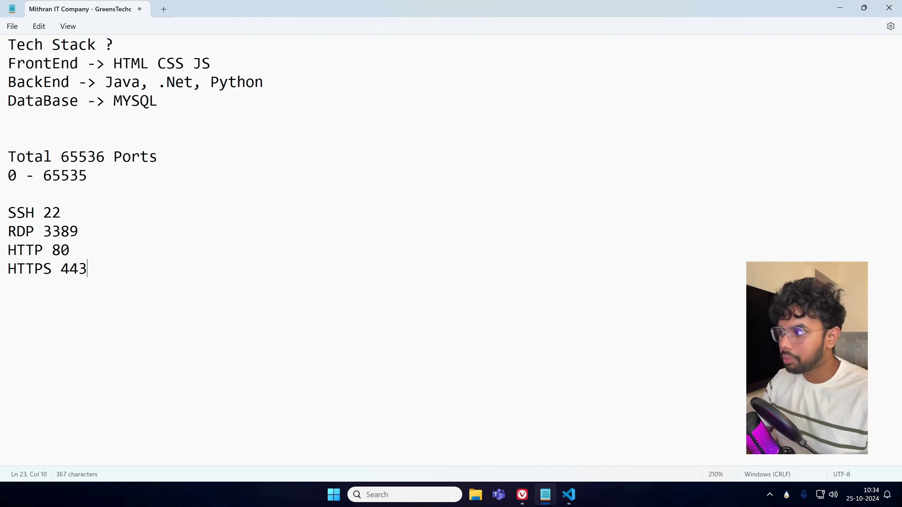
pyautogui.moveTo(82, 247); pyautogui.dragTo(8, 250)
pyautogui.press('End')
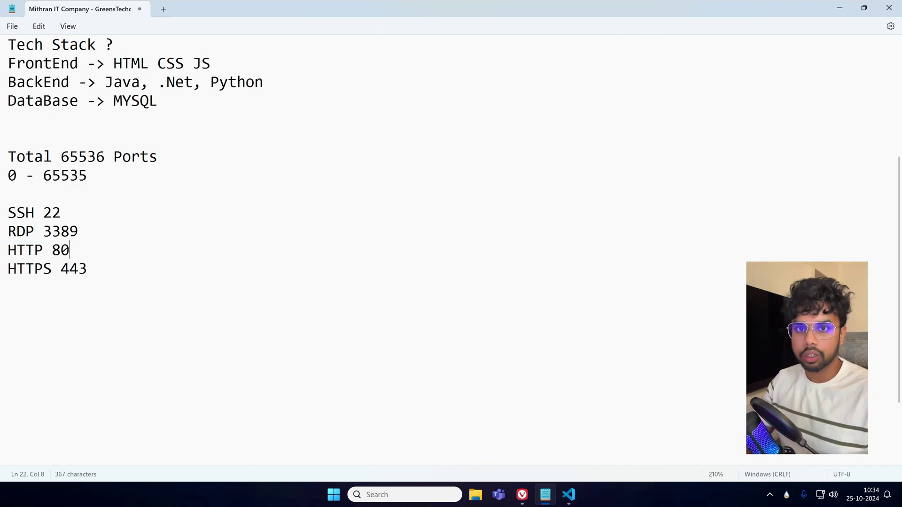
pyautogui.hotkey('alt', 'Tab')
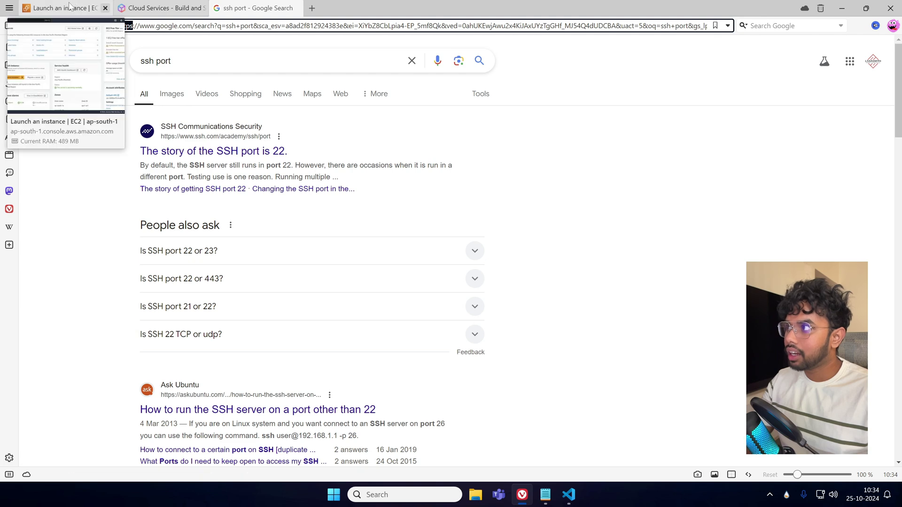
# Allow HTTP traffic from the internet so security group launch-wizard-1 accepts HTTP alongside RDP.
pyautogui.click(66, 8)
pyautogui.scroll(-2, 224, 265)
pyautogui.scroll(1, 162, 264)
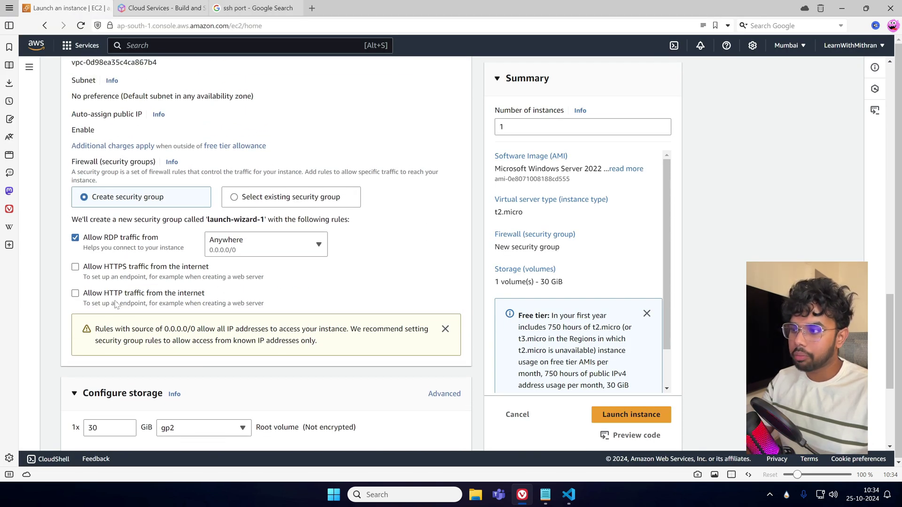
pyautogui.click(76, 294)
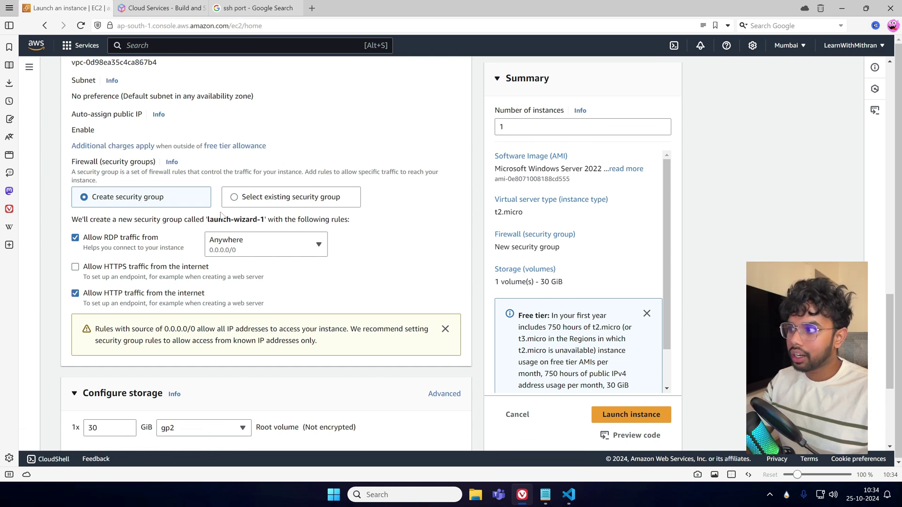
pyautogui.moveTo(205, 219); pyautogui.dragTo(260, 219)
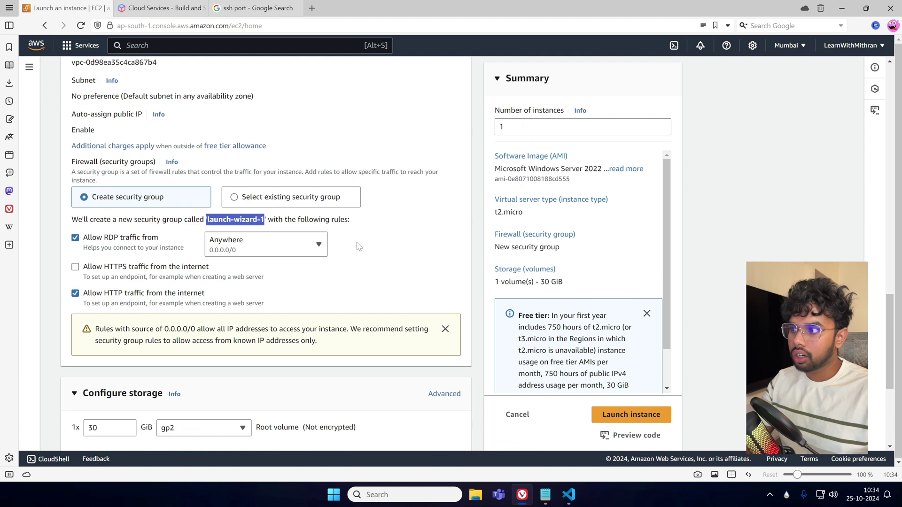
pyautogui.click(410, 262)
pyautogui.scroll(3, 409, 262)
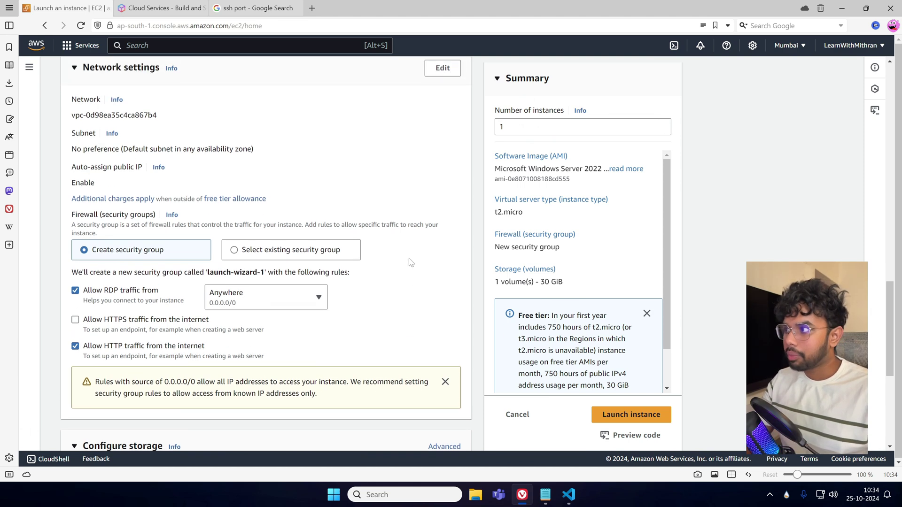
# Rename the security group from launch-wizard-1 to Windows-SG and copy that into its description.
pyautogui.click(444, 125)
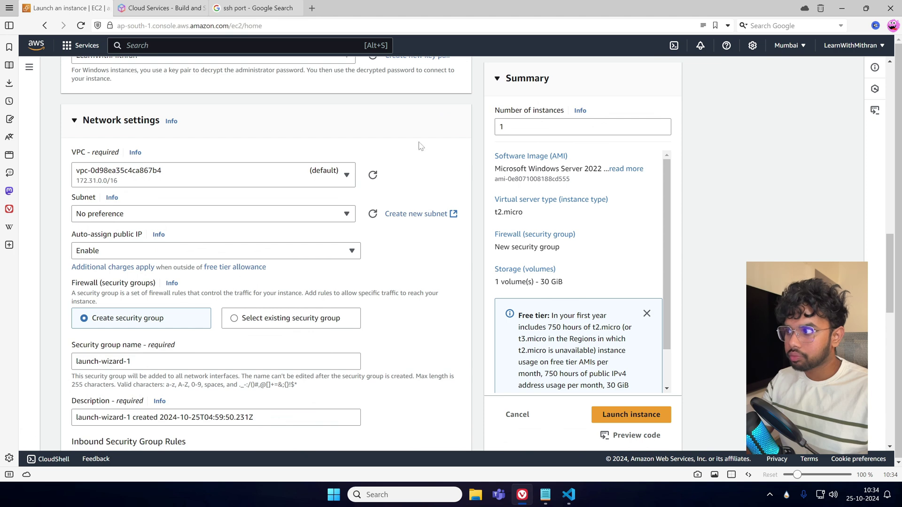
pyautogui.scroll(-3, 210, 323)
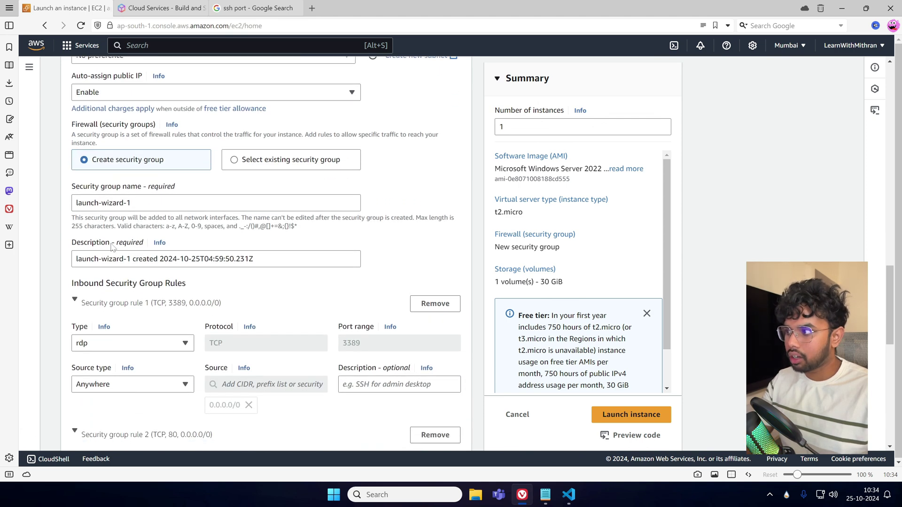
pyautogui.tripleClick(76, 203)
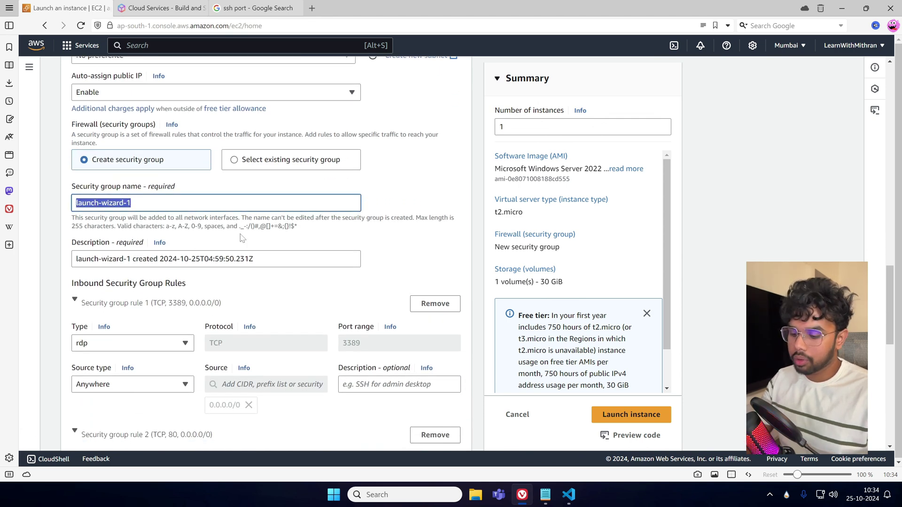
pyautogui.write('Wi')
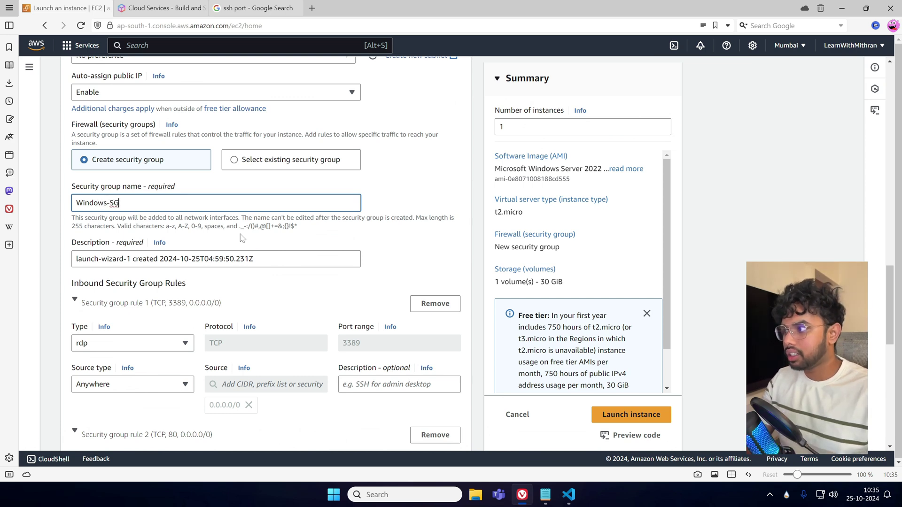
pyautogui.write('ndows-SG')
pyautogui.hotkey('ctrl', 'a')
pyautogui.hotkey('ctrl', 'c')
pyautogui.press('Tab')
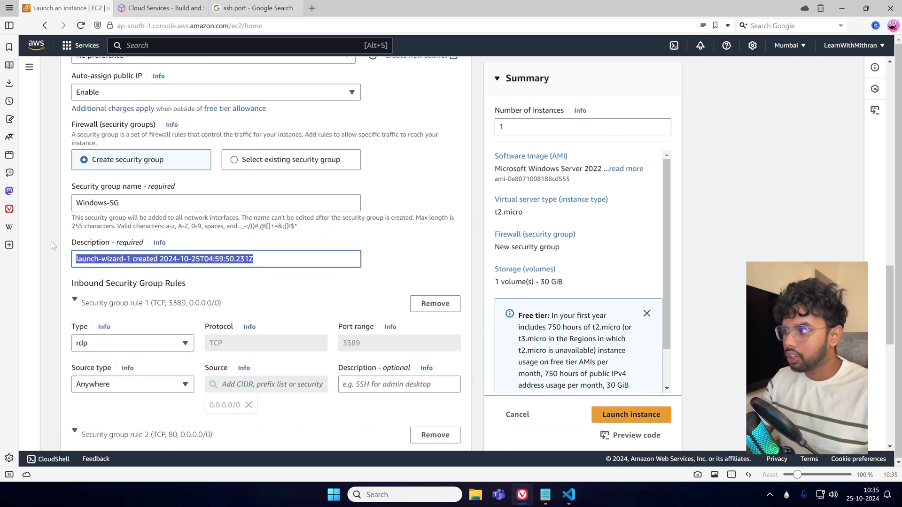
pyautogui.hotkey('ctrl', 'v')
pyautogui.click(423, 261)
pyautogui.scroll(-3, 423, 260)
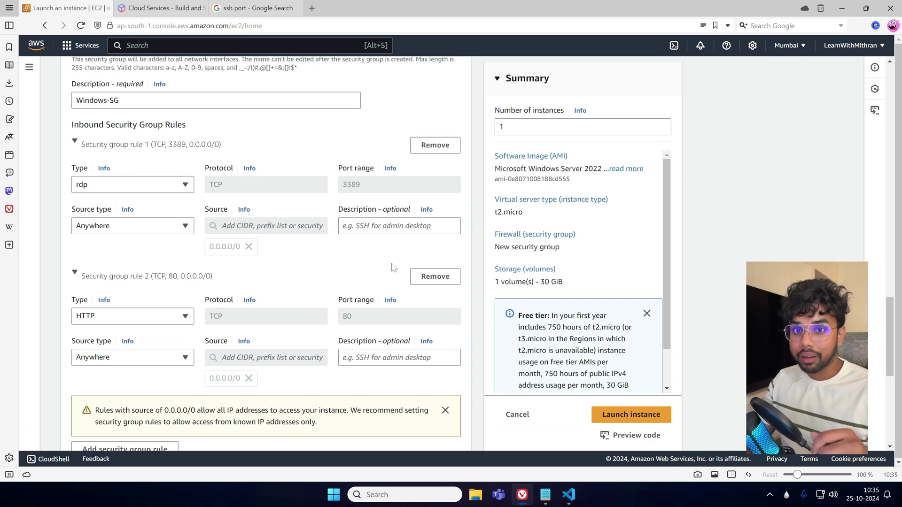
pyautogui.scroll(9, 394, 268)
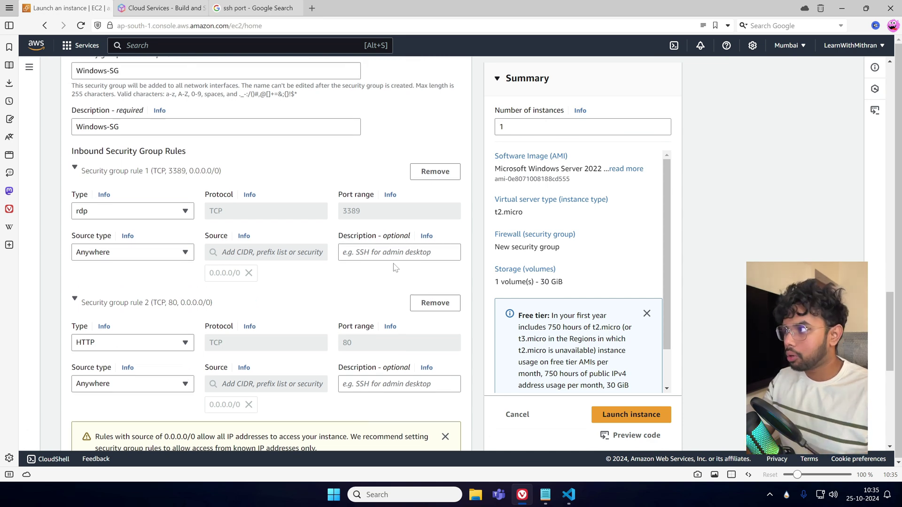
pyautogui.scroll(-8, 427, 256)
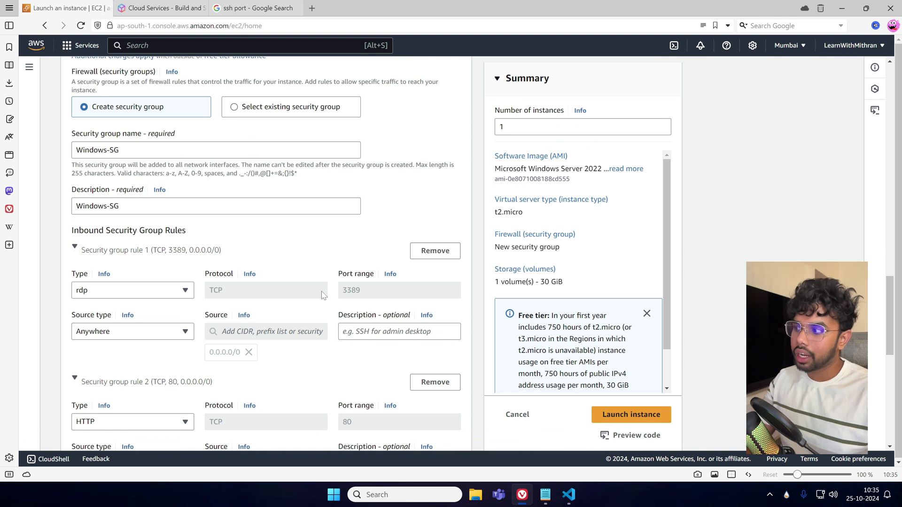
pyautogui.scroll(-2, 246, 311)
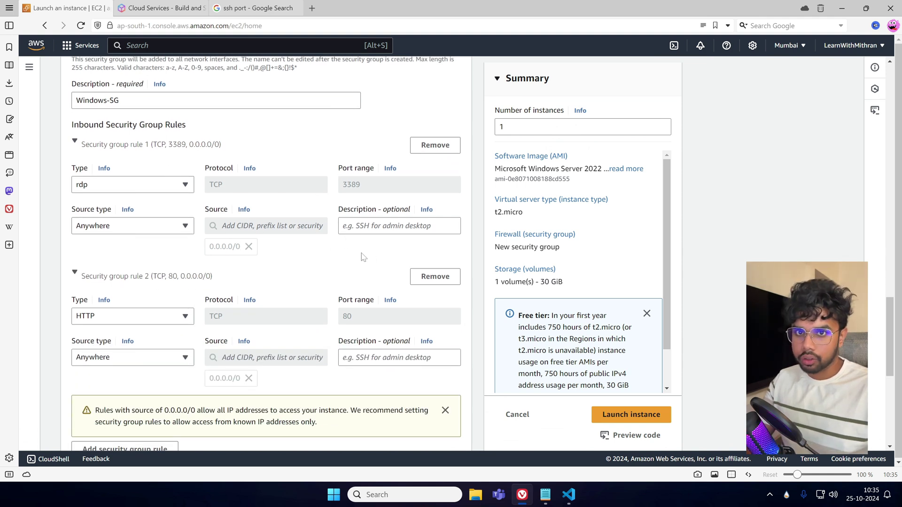
pyautogui.scroll(-1, 357, 254)
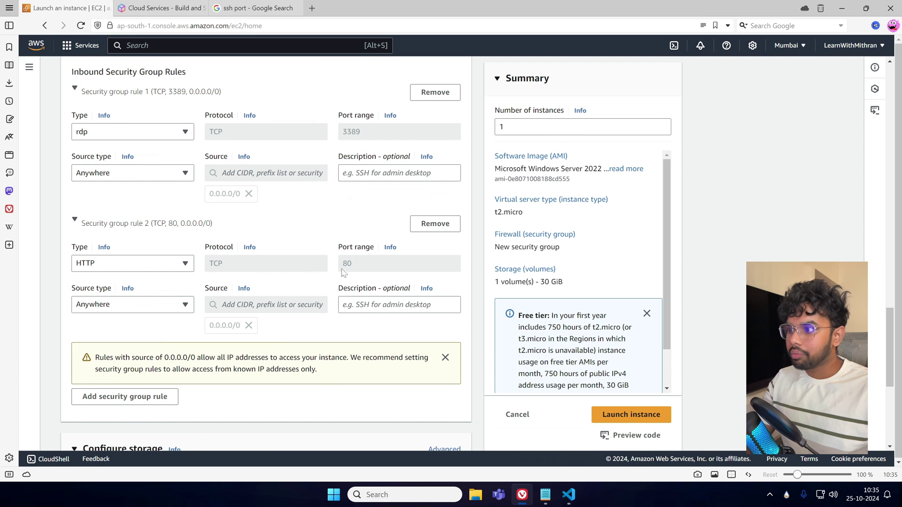
pyautogui.scroll(-1, 341, 273)
pyautogui.scroll(1, 248, 256)
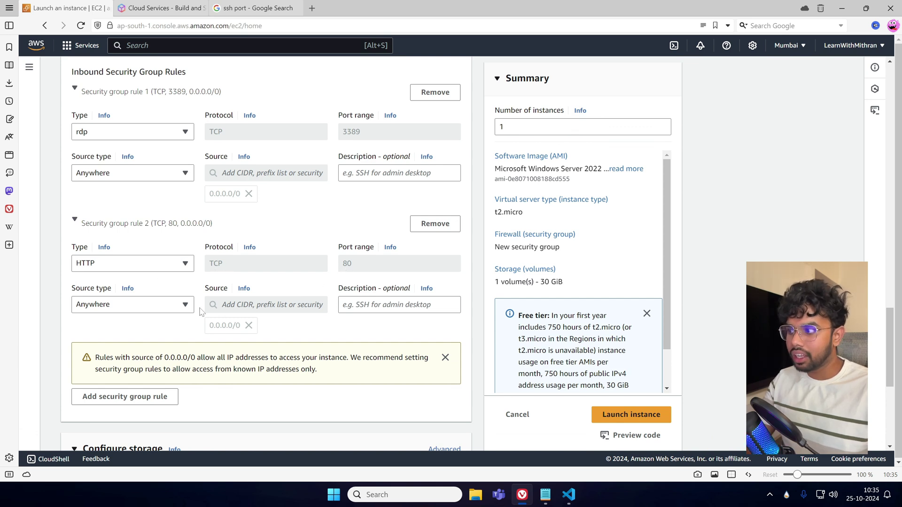
pyautogui.scroll(-1, 332, 321)
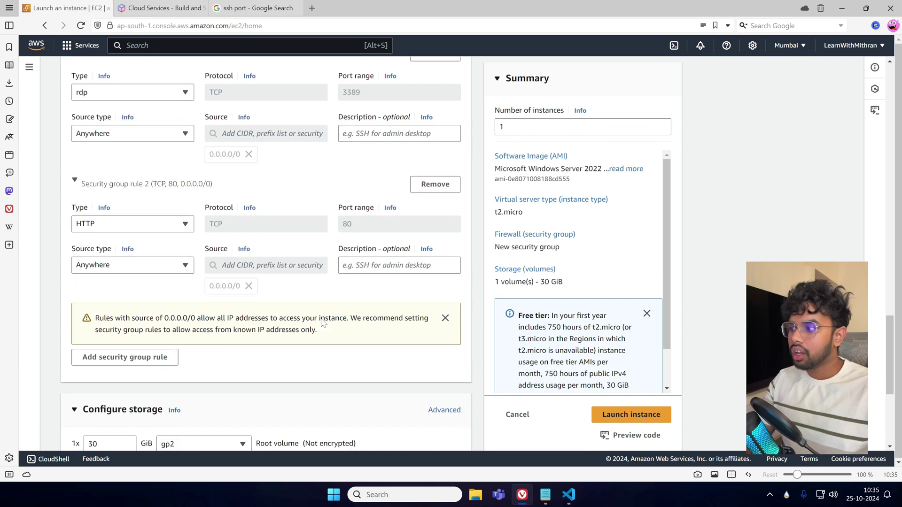
pyautogui.scroll(2, 212, 258)
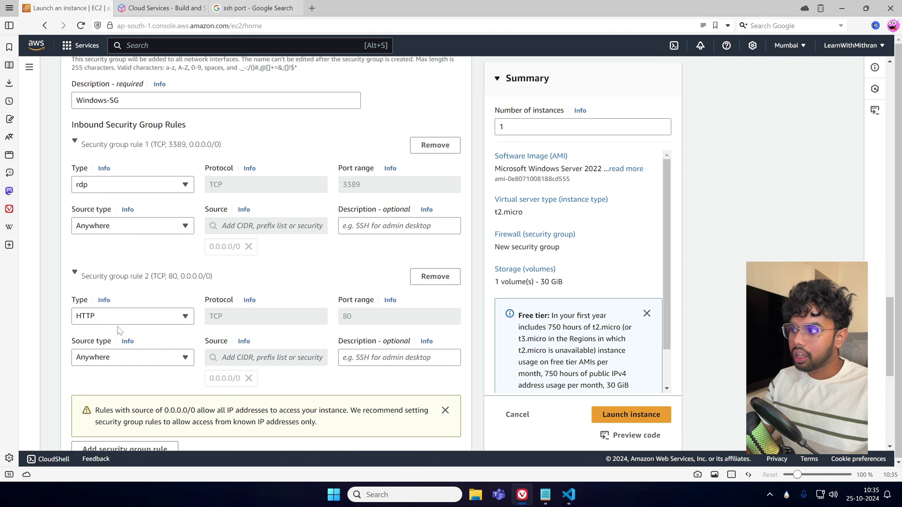
pyautogui.scroll(-1, 231, 332)
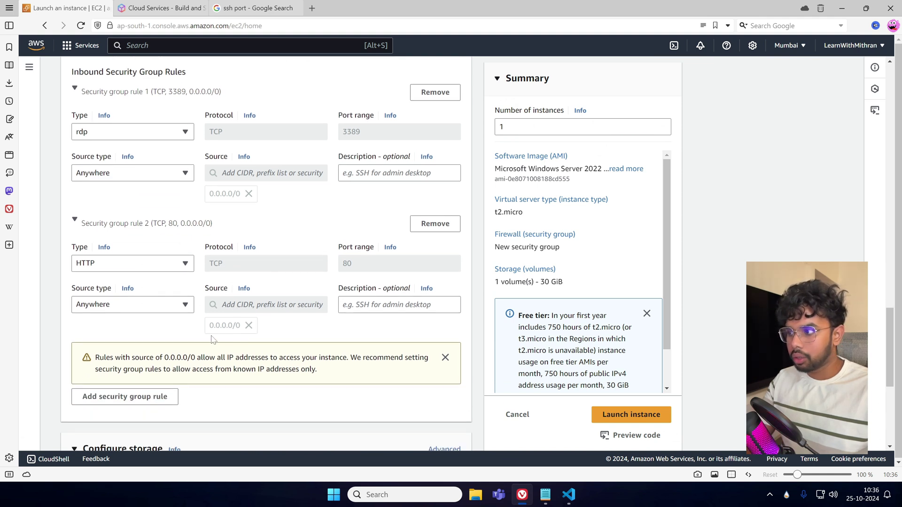
pyautogui.click(157, 264)
pyautogui.scroll(-1, 125, 215)
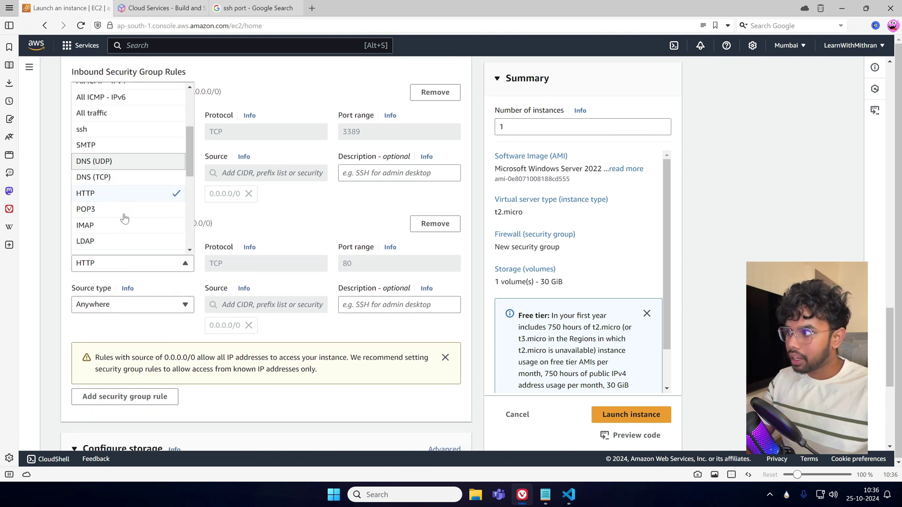
pyautogui.scroll(-1, 110, 215)
pyautogui.click(112, 207)
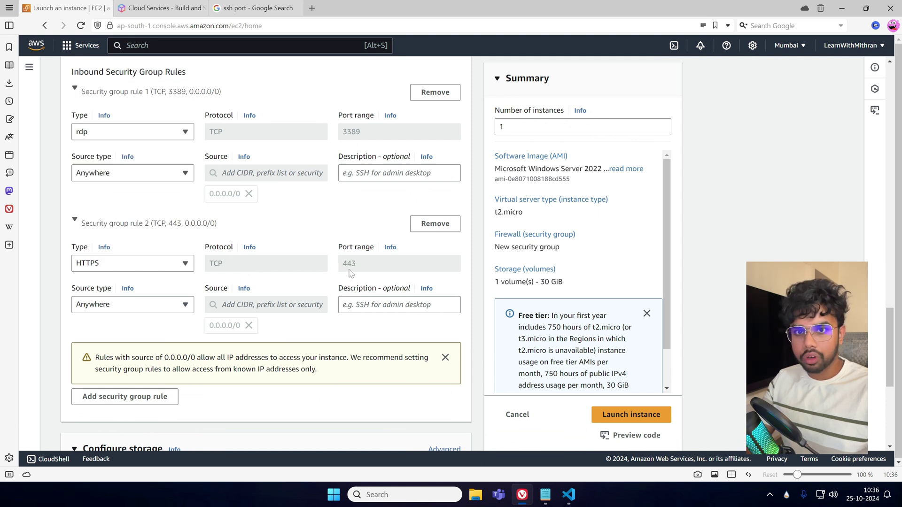
pyautogui.click(180, 266)
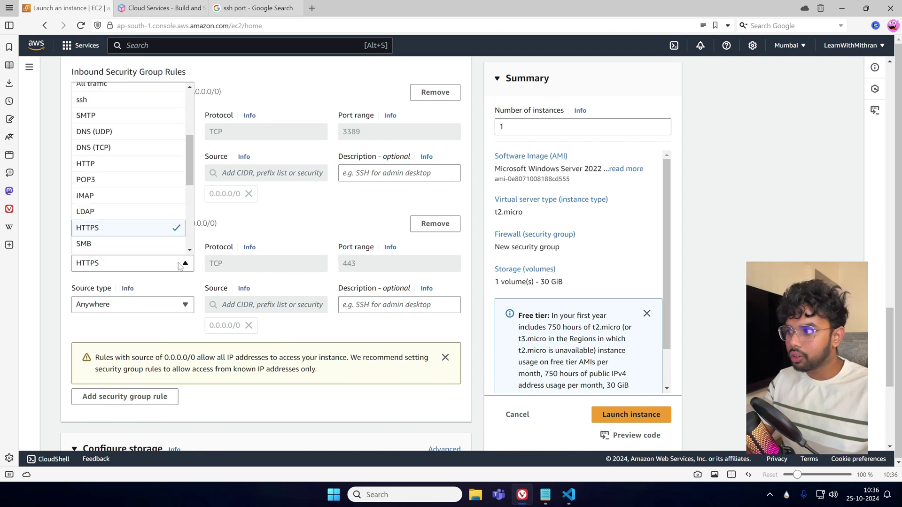
pyautogui.click(121, 165)
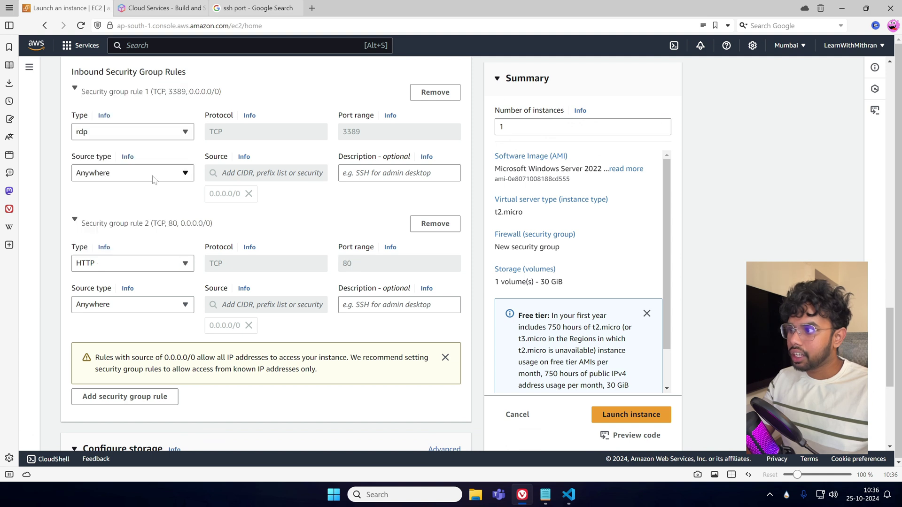
pyautogui.scroll(-2, 201, 285)
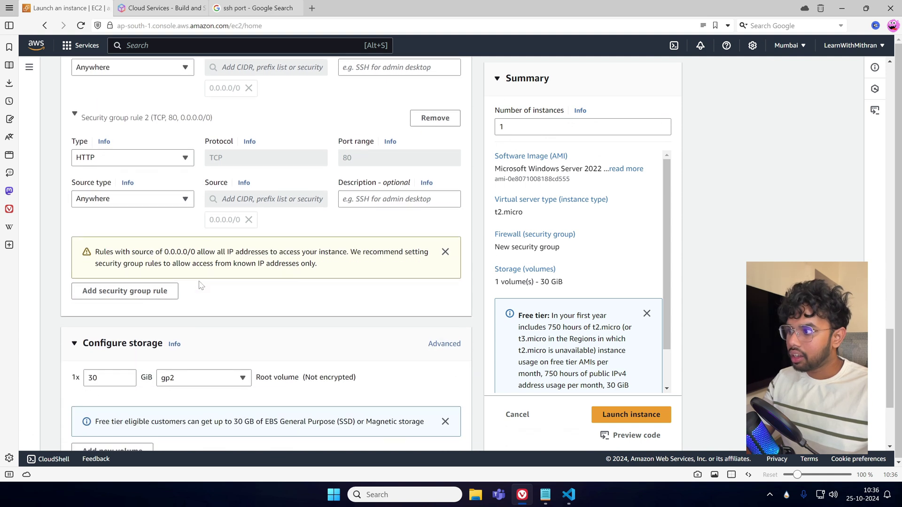
# Keep the root volume at 30 GiB, within the free tier storage limit.
pyautogui.scroll(-3, 202, 285)
pyautogui.doubleClick(123, 205)
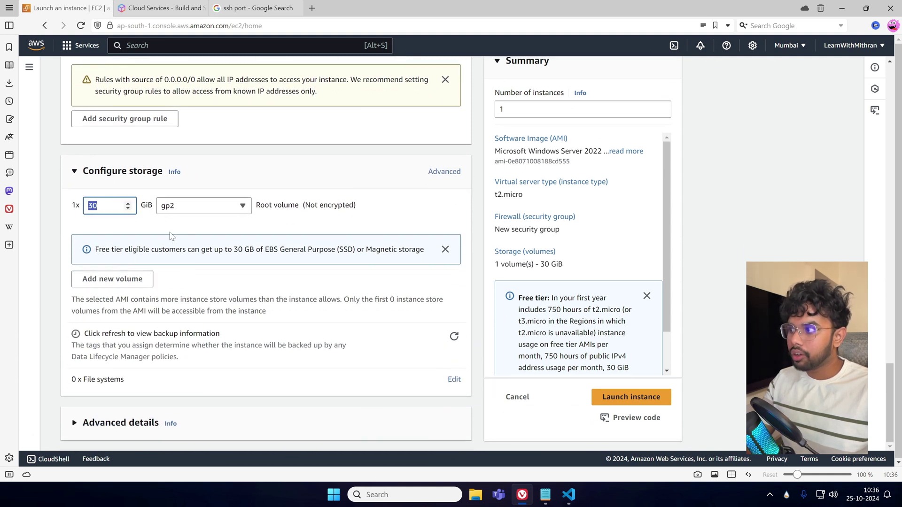
pyautogui.click(172, 236)
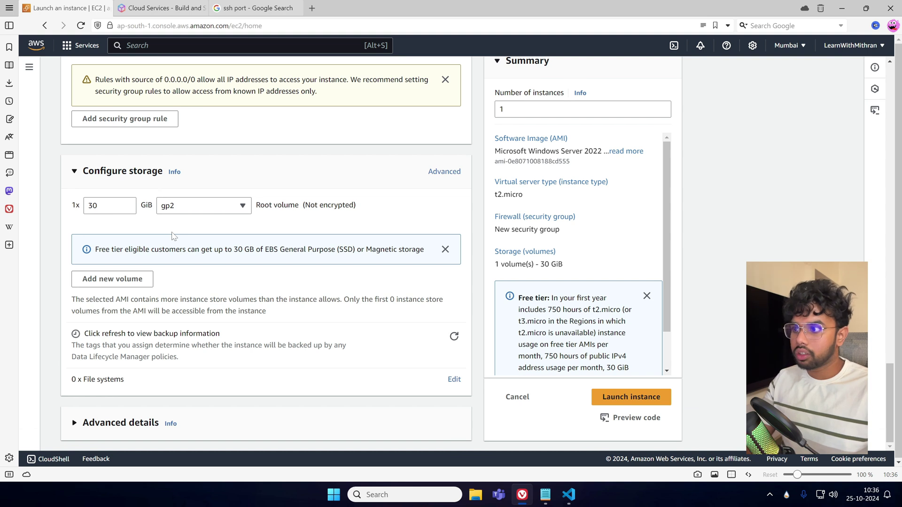
pyautogui.moveTo(265, 250); pyautogui.dragTo(355, 250)
pyautogui.click(348, 282)
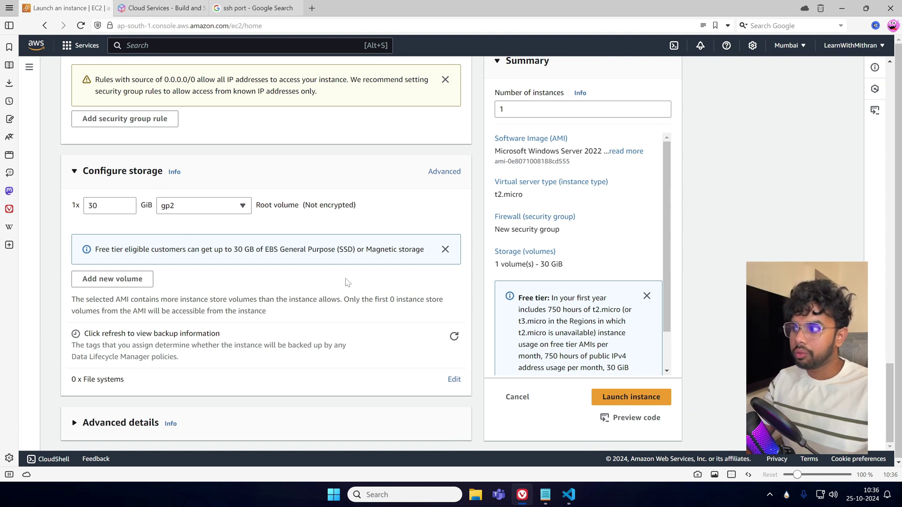
pyautogui.scroll(-1, 349, 282)
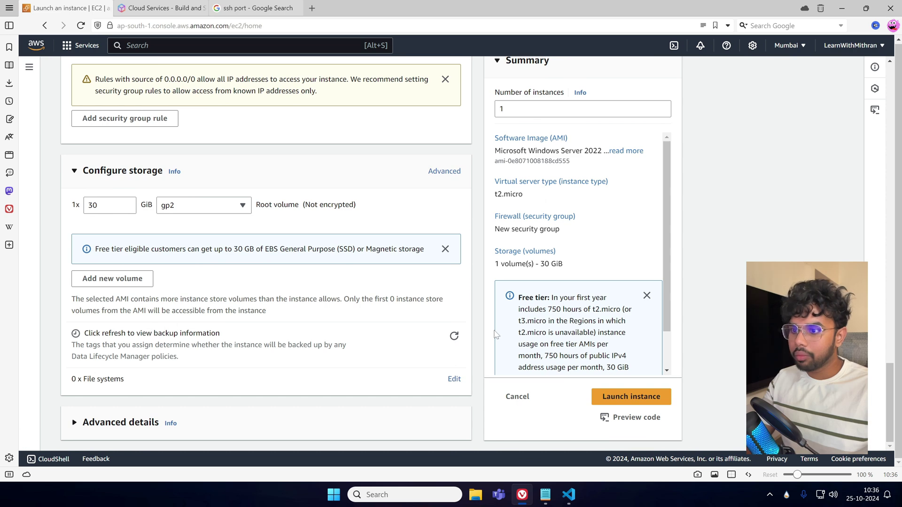
# Review Advanced details and launch the Windows Server 2022 t2.micro instance.
pyautogui.click(118, 422)
pyautogui.scroll(-5, 358, 363)
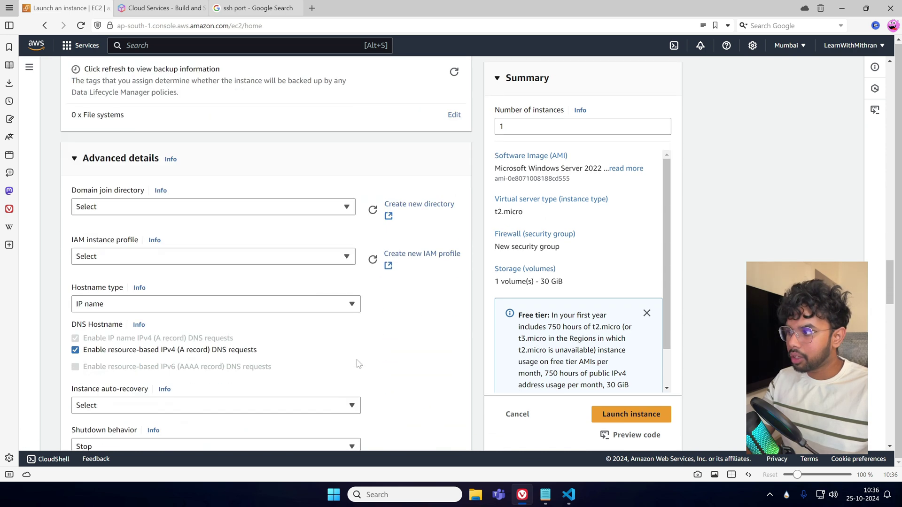
pyautogui.scroll(-20, 358, 364)
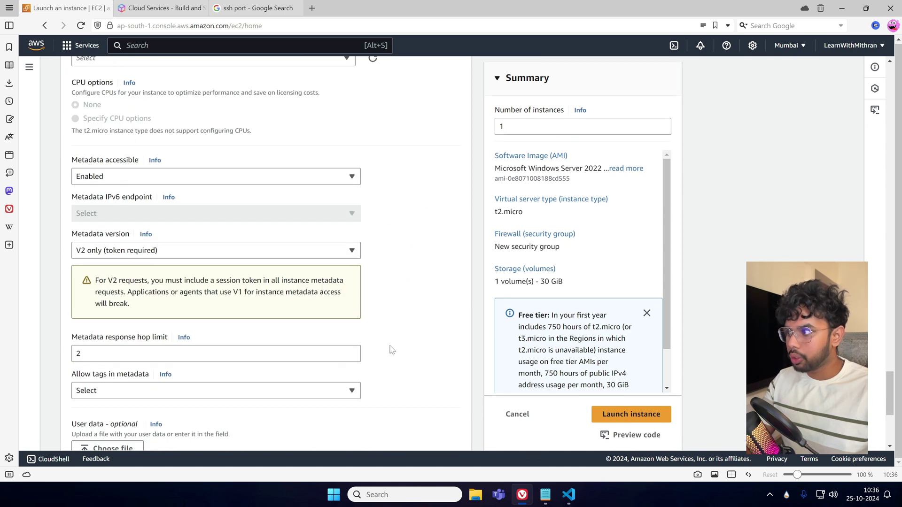
pyautogui.scroll(-5, 397, 348)
pyautogui.scroll(5, 407, 351)
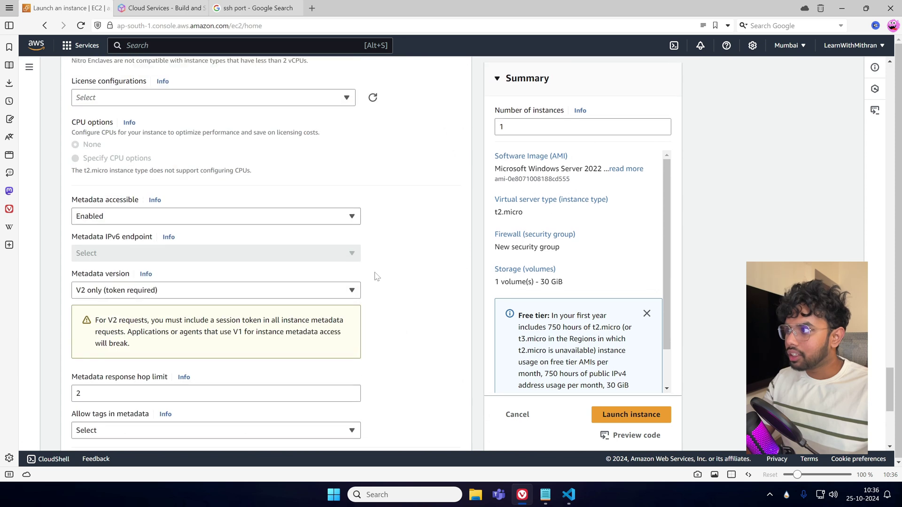
pyautogui.scroll(15, 376, 276)
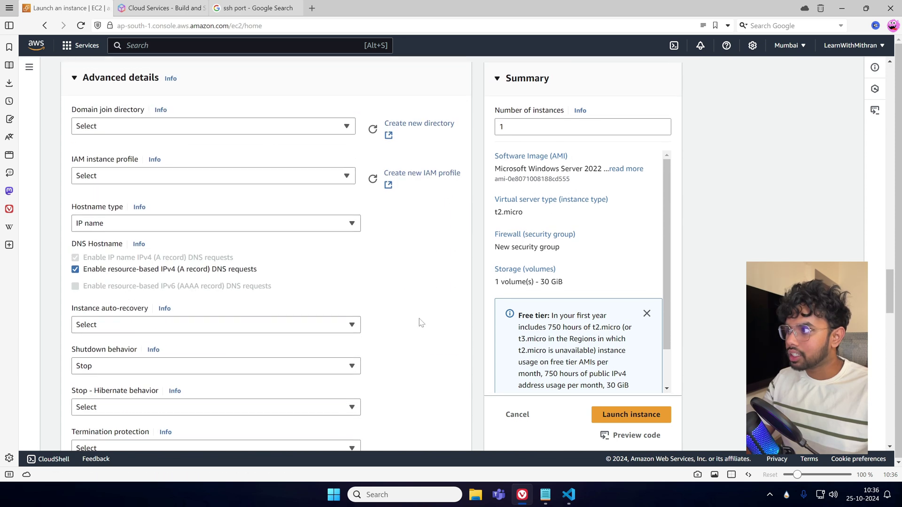
pyautogui.scroll(2, 420, 322)
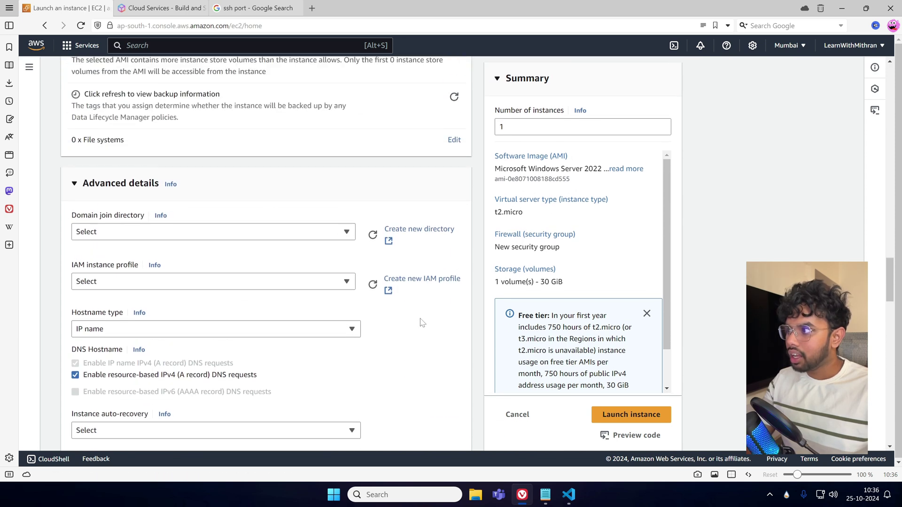
pyautogui.click(642, 423)
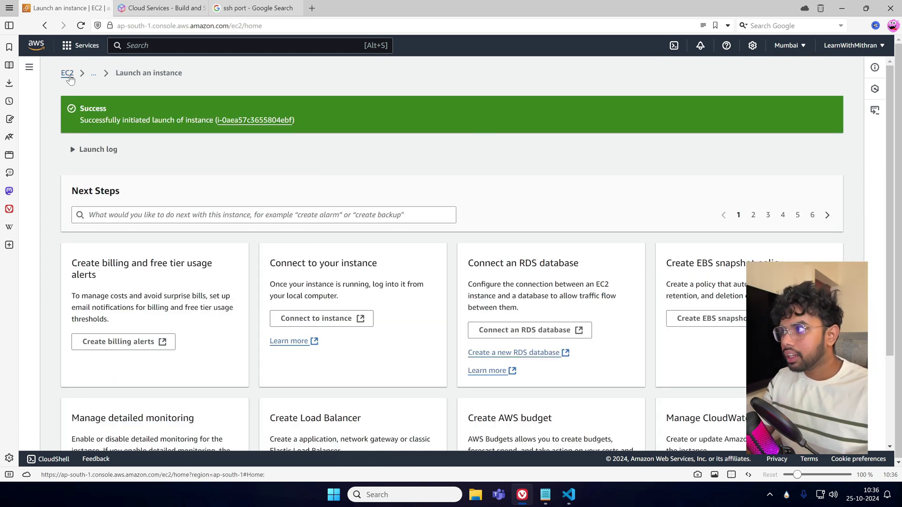
# Return to the EC2 dashboard, refresh resource counts, and view the running instances list.
pyautogui.click(68, 73)
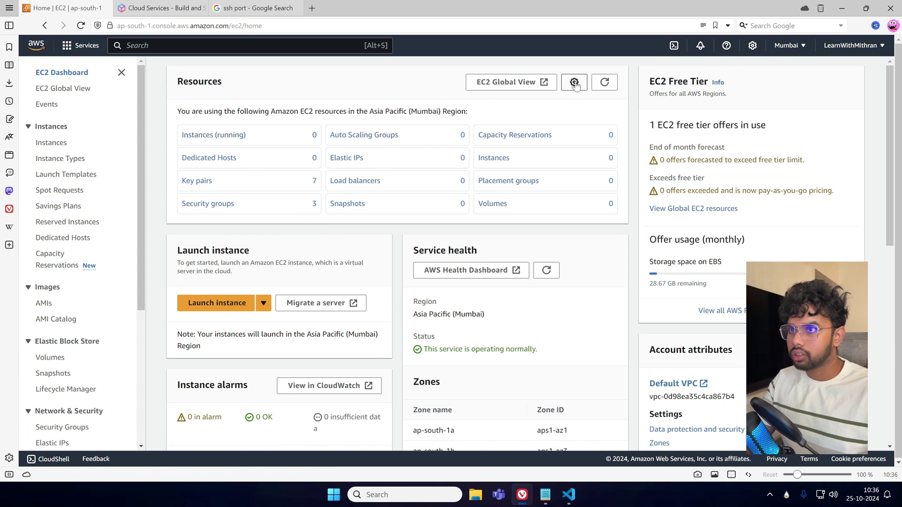
pyautogui.click(605, 82)
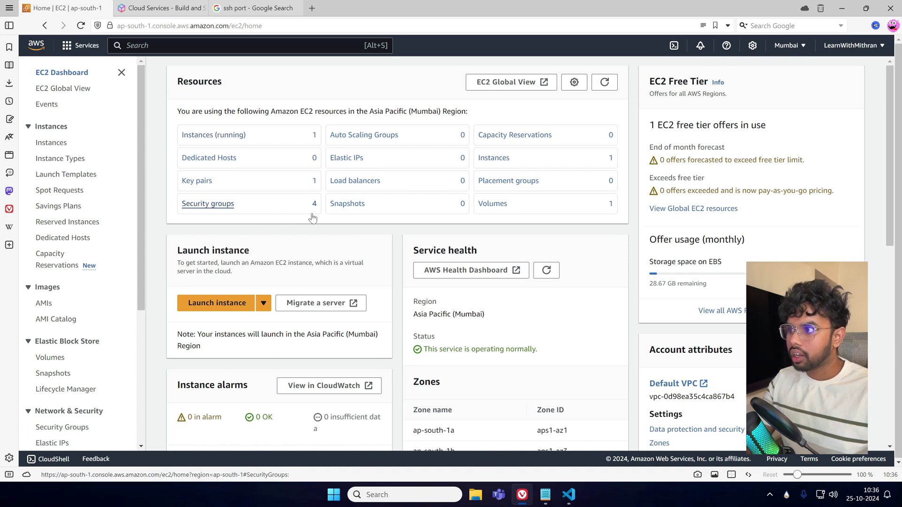
pyautogui.click(253, 142)
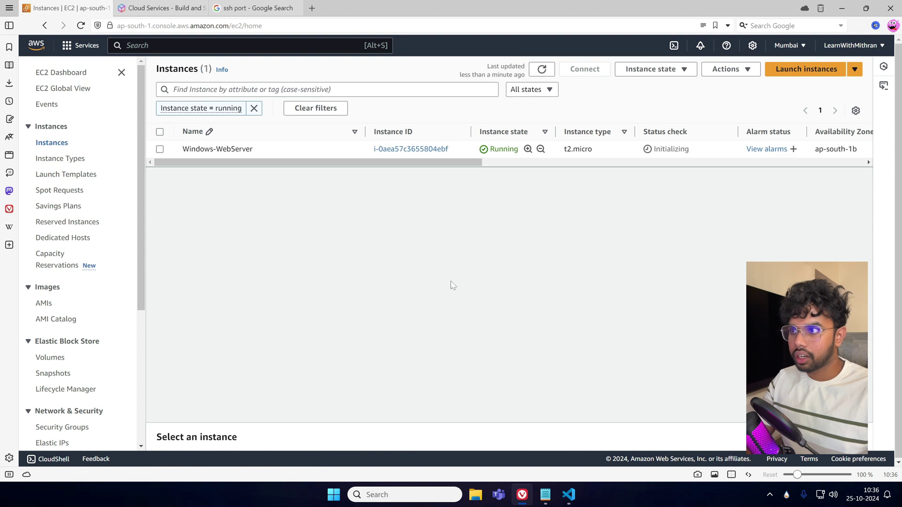
# Start another instance named Linux-WebServer using the Amazon Linux 2 Kernel 5.10 AMI.
pyautogui.click(806, 70)
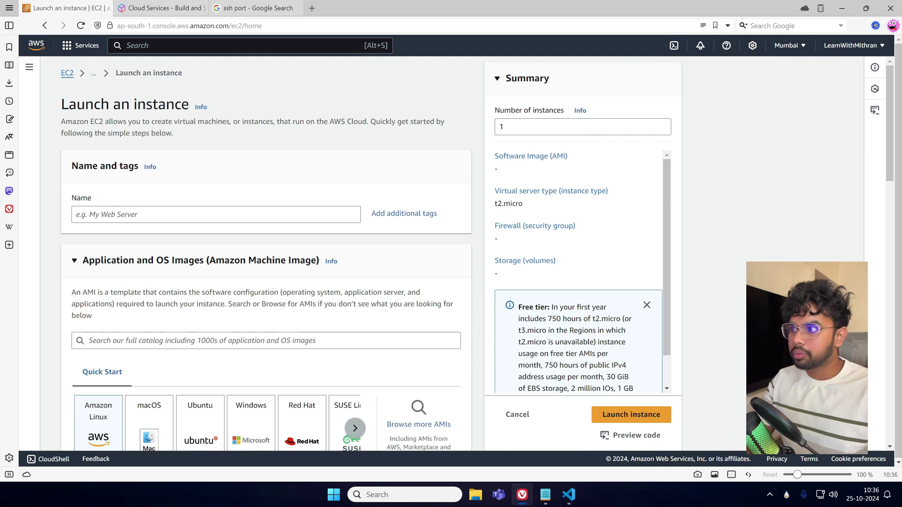
pyautogui.write('Linux-WebServer')
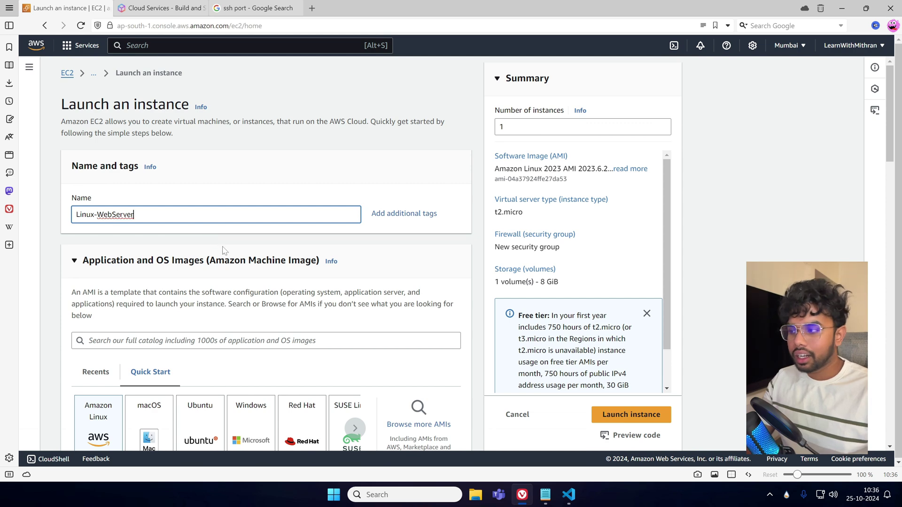
pyautogui.scroll(-2, 196, 236)
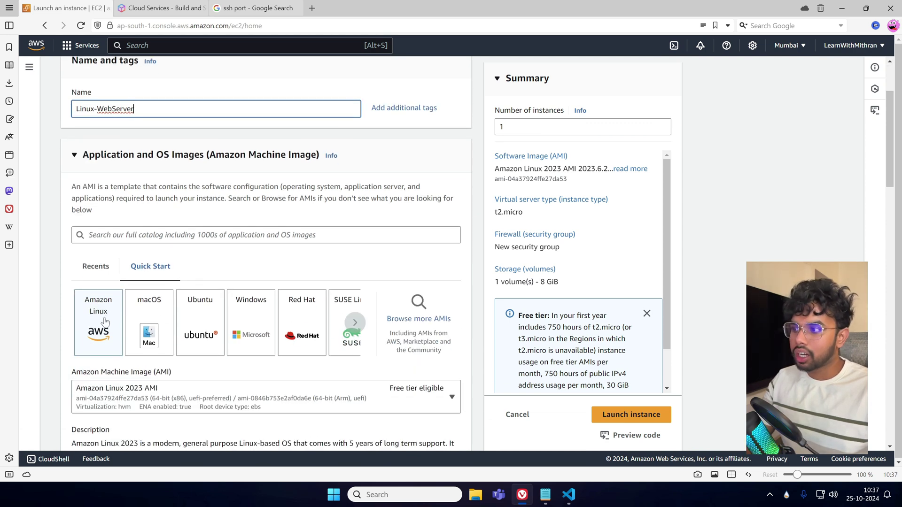
pyautogui.scroll(-2, 105, 321)
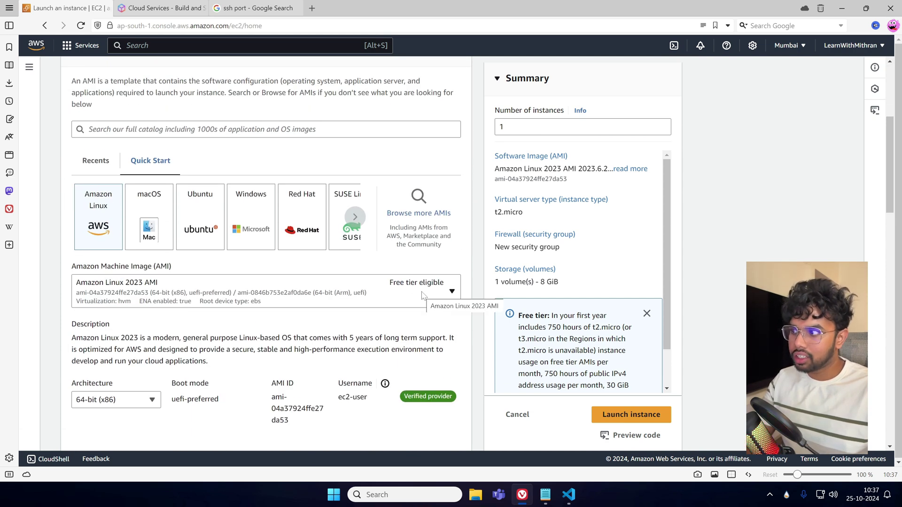
pyautogui.click(371, 296)
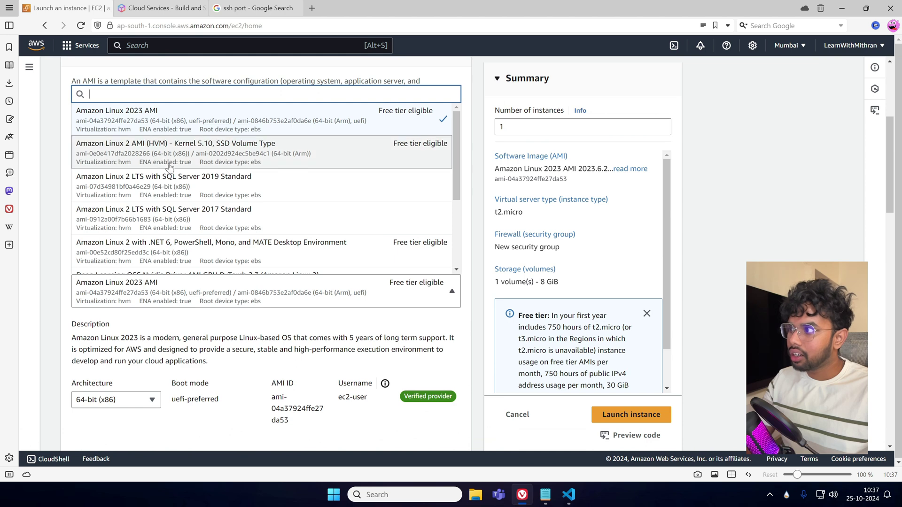
pyautogui.click(132, 153)
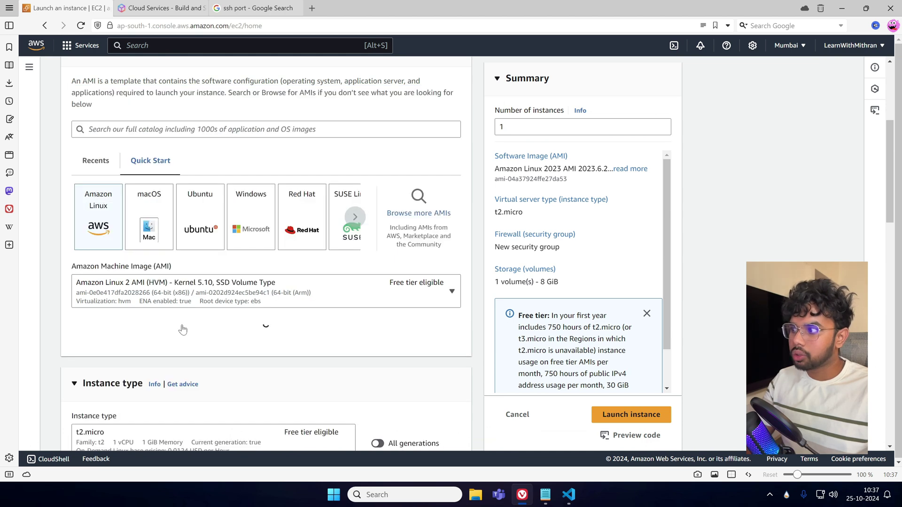
# Choose the existing RSA key pair for logging in to Linux-WebServer.
pyautogui.scroll(2, 389, 327)
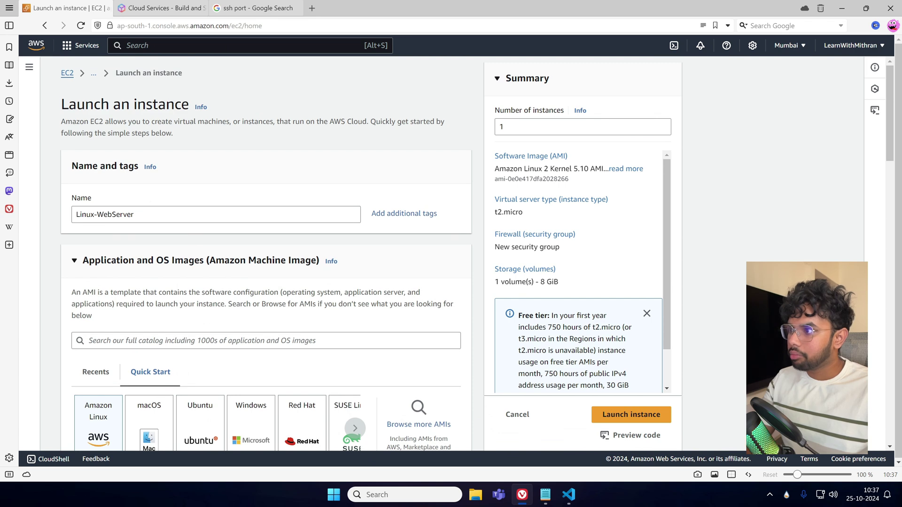
pyautogui.scroll(-4, 259, 317)
pyautogui.scroll(-2, 371, 223)
pyautogui.scroll(-4, 371, 224)
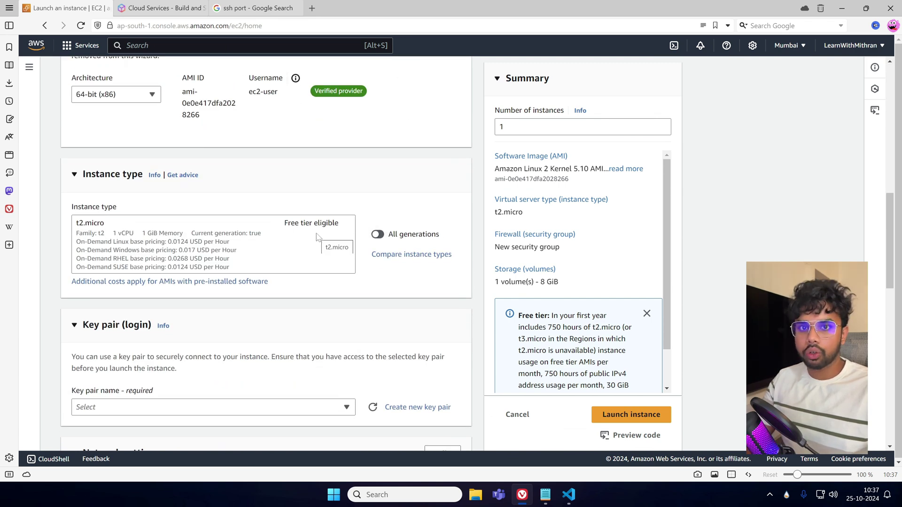
pyautogui.scroll(-2, 317, 236)
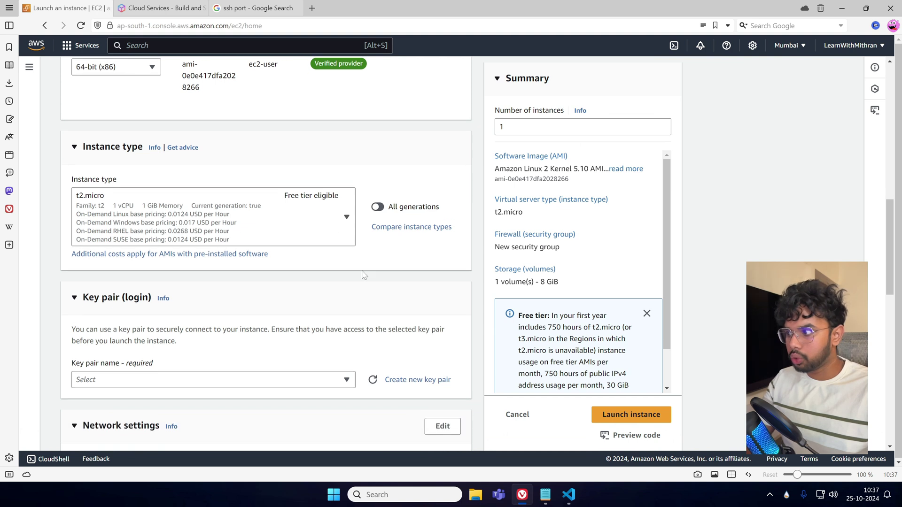
pyautogui.click(324, 305)
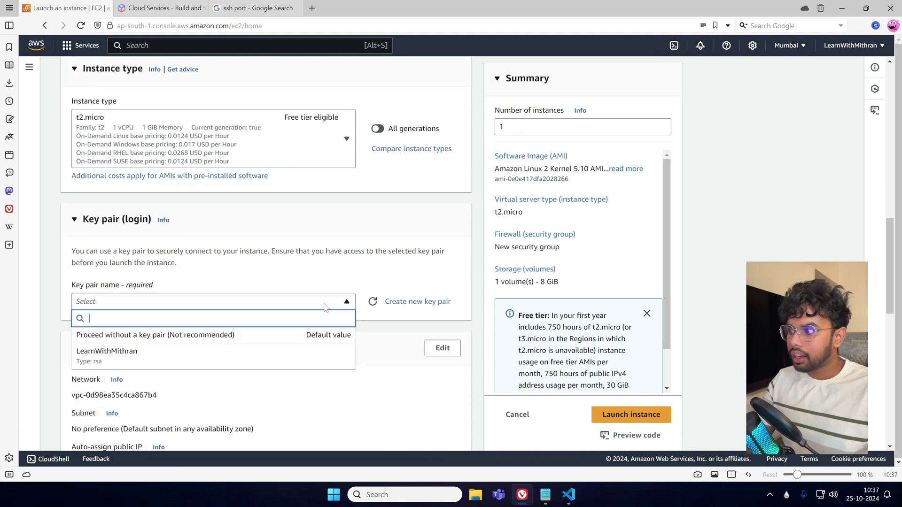
pyautogui.click(121, 364)
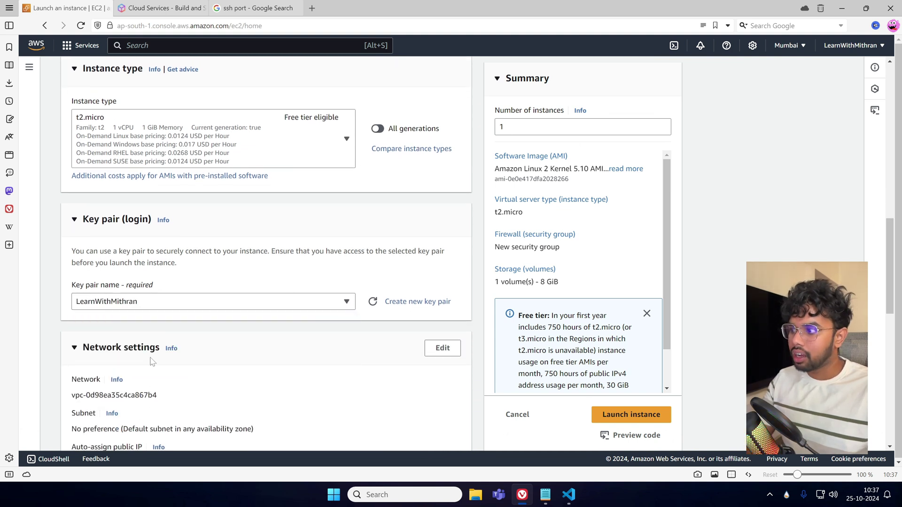
pyautogui.scroll(-2, 350, 321)
pyautogui.scroll(-3, 350, 321)
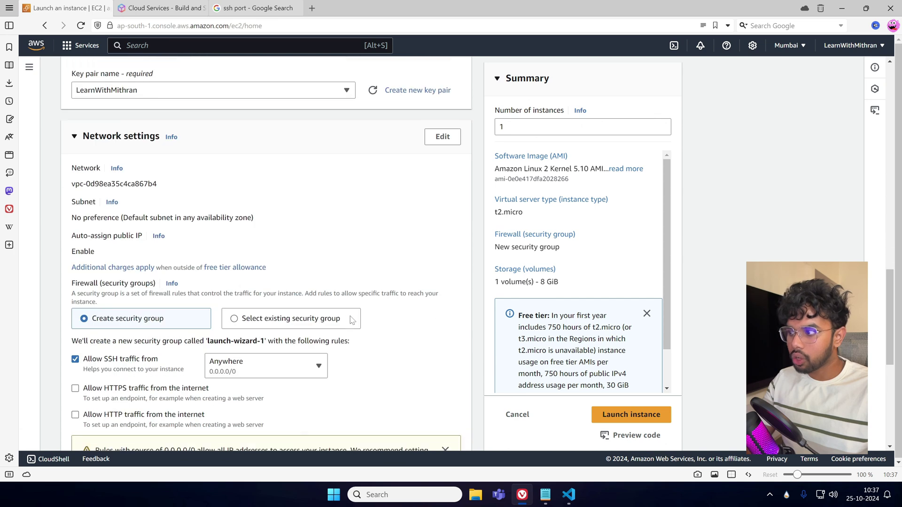
pyautogui.scroll(-1, 410, 331)
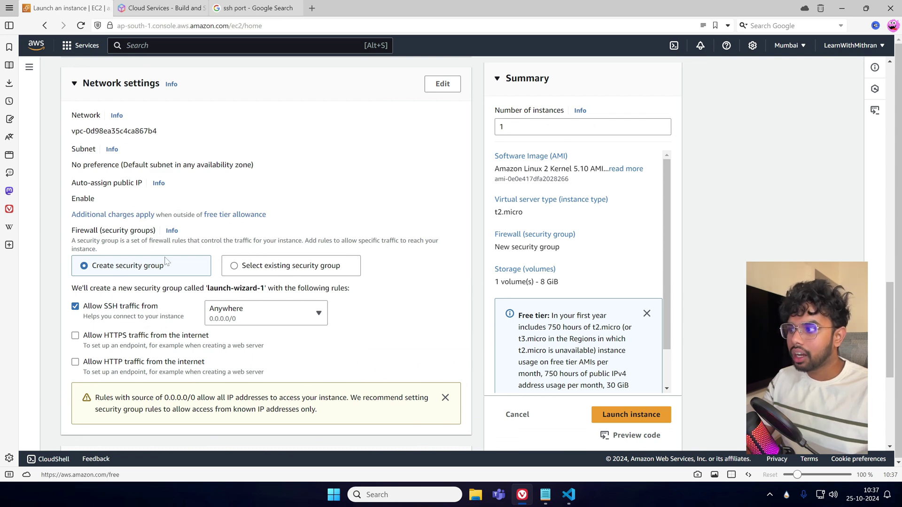
pyautogui.click(447, 84)
pyautogui.scroll(-1, 334, 278)
pyautogui.moveTo(134, 272); pyautogui.dragTo(61, 279)
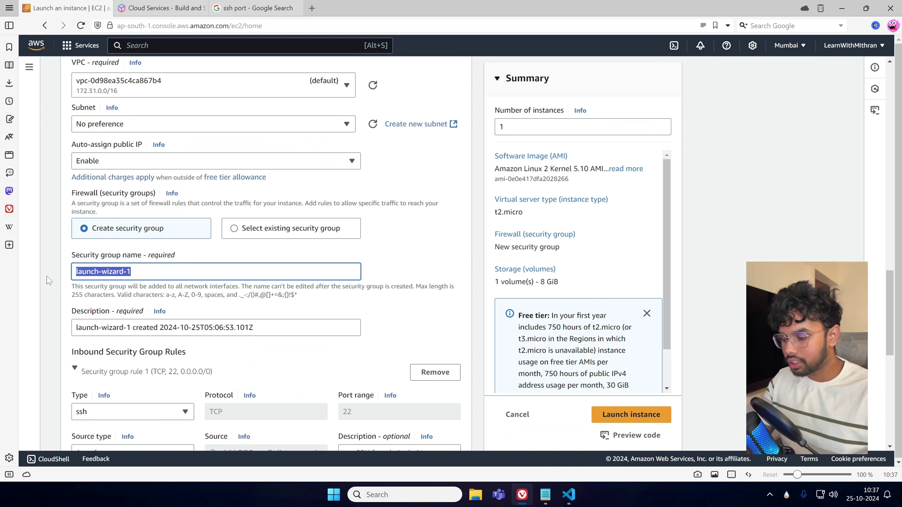
pyautogui.write('Linux-SG')
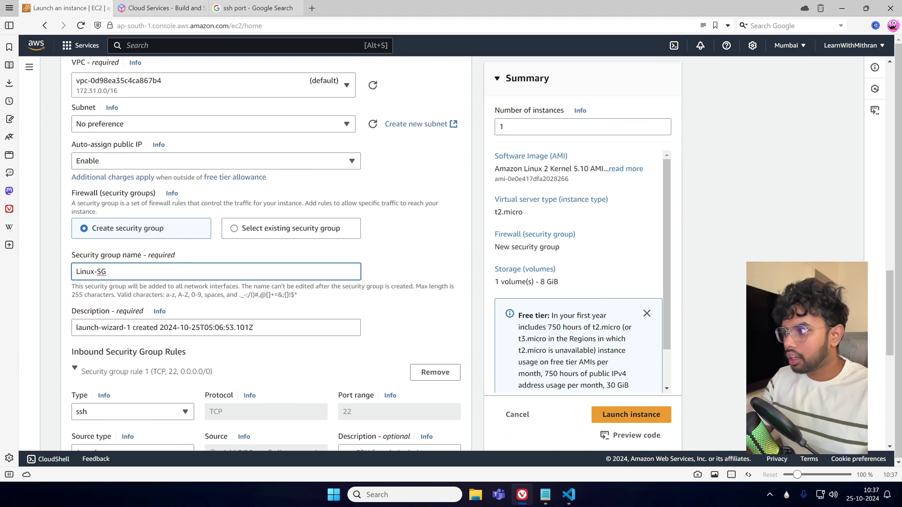
pyautogui.moveTo(108, 271); pyautogui.dragTo(10, 269)
pyautogui.hotkey('ctrl', 'c')
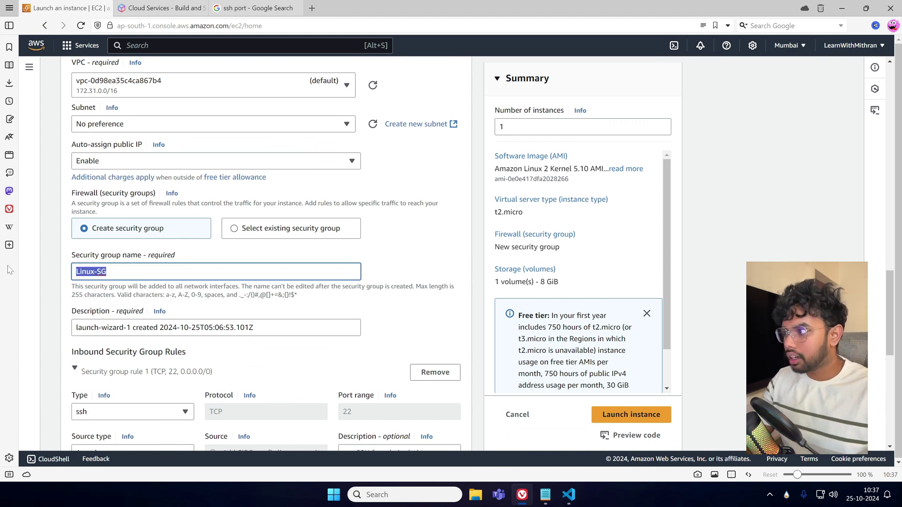
pyautogui.moveTo(255, 328); pyautogui.dragTo(47, 331)
pyautogui.hotkey('ctrl', 'v')
pyautogui.click(405, 318)
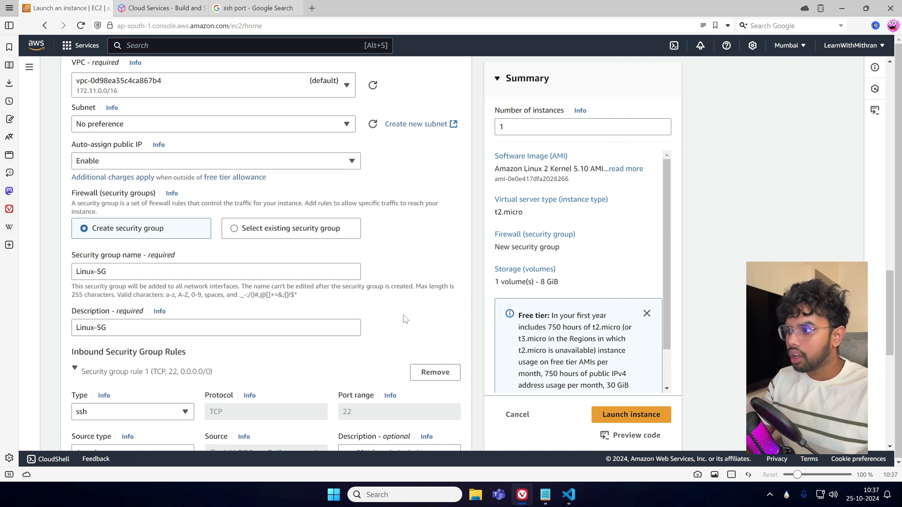
pyautogui.scroll(-3, 198, 356)
pyautogui.scroll(-2, 175, 378)
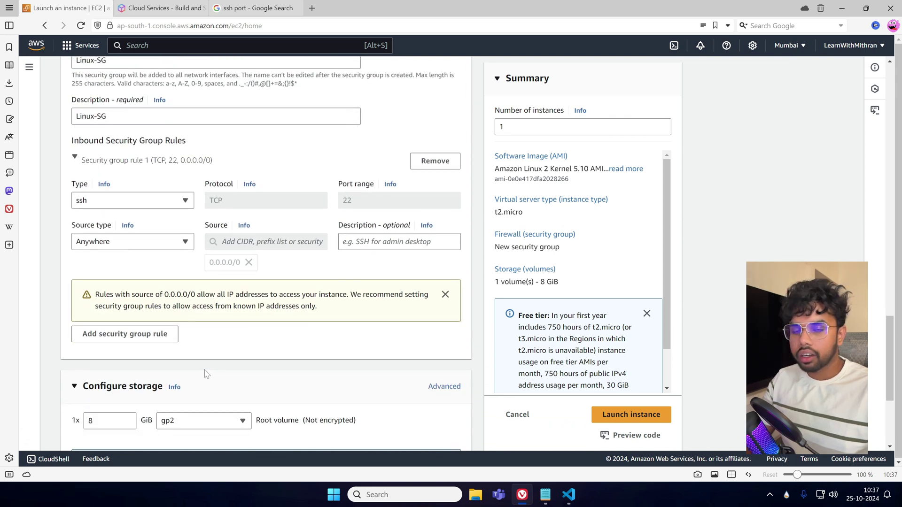
pyautogui.scroll(-2, 207, 374)
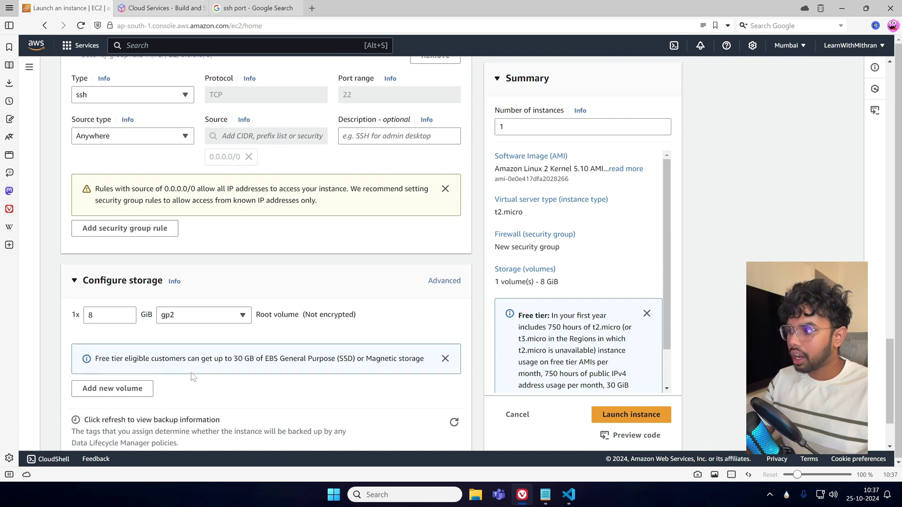
pyautogui.scroll(-2, 230, 375)
pyautogui.scroll(10, 233, 375)
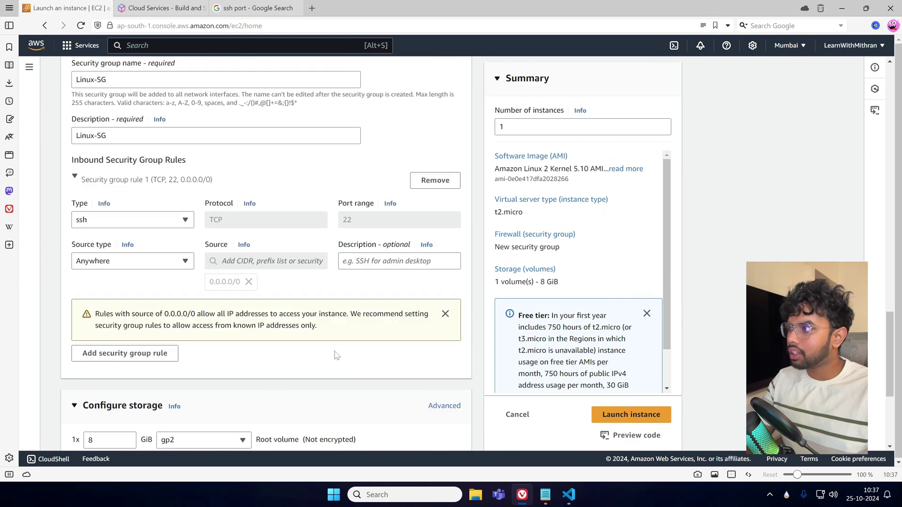
pyautogui.scroll(8, 299, 343)
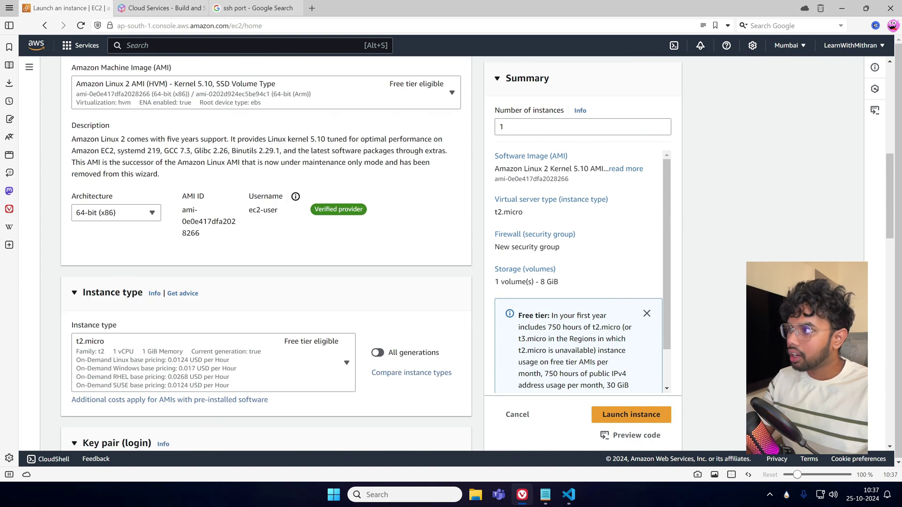
pyautogui.scroll(-7, 301, 334)
pyautogui.scroll(-10, 301, 335)
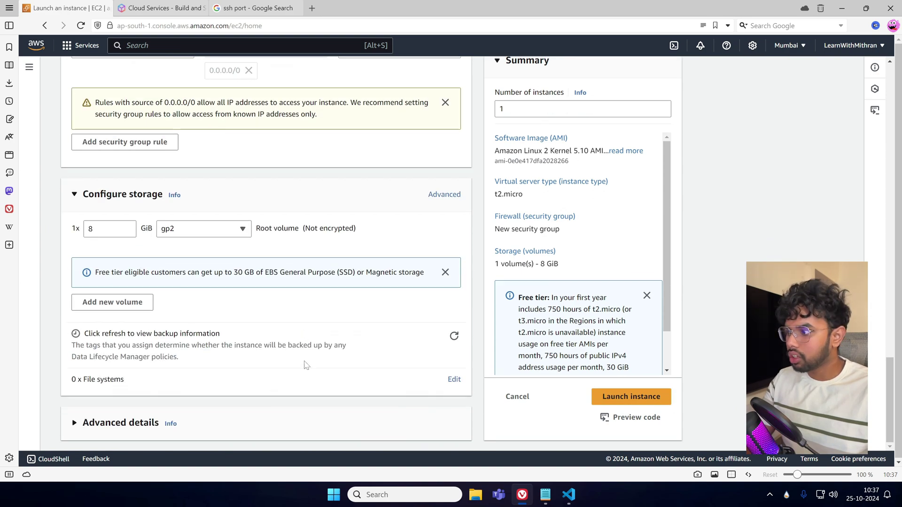
# Launch the Linux instance and go to the running instances list via the EC2 dashboard.
pyautogui.click(636, 396)
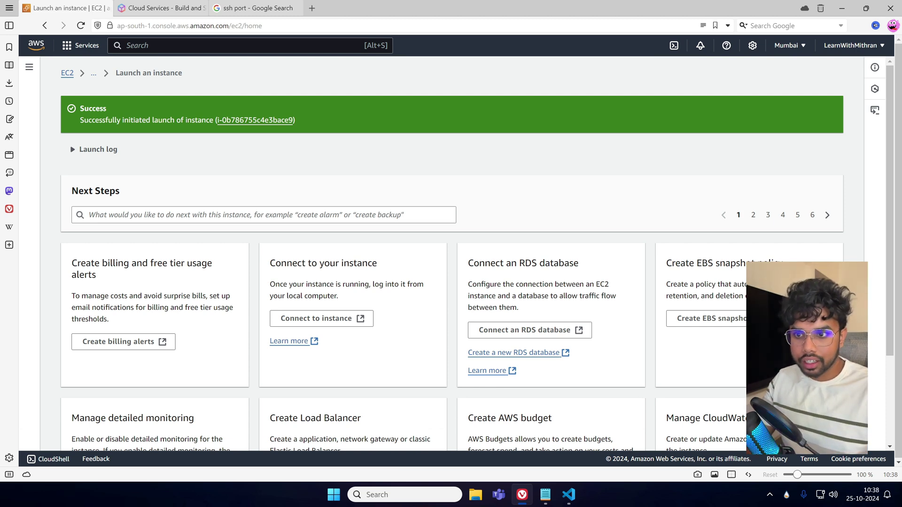
pyautogui.click(68, 73)
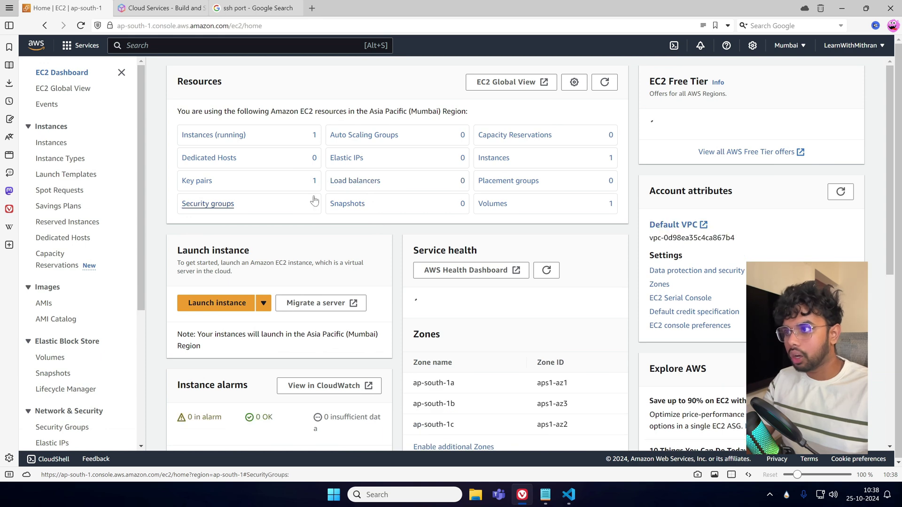
pyautogui.click(230, 134)
# Remove the running-only filter and reload to list all instances.
pyautogui.click(539, 69)
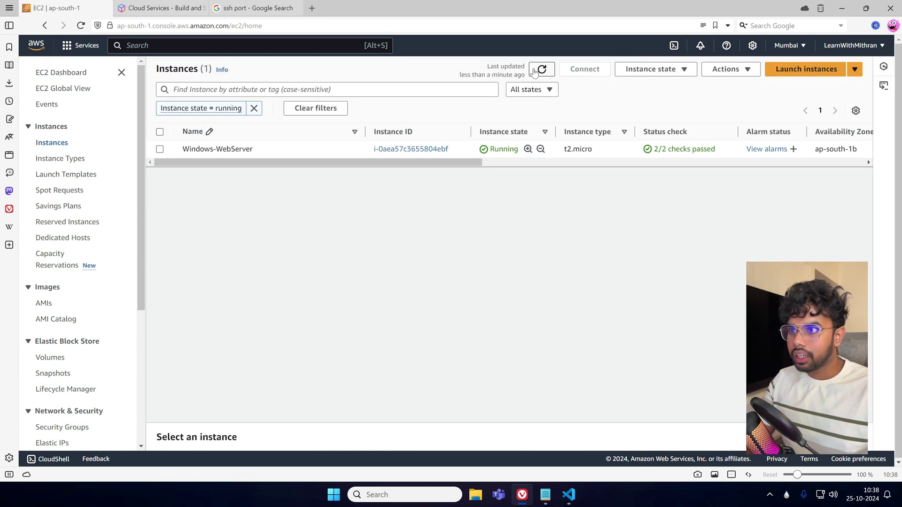
pyautogui.click(254, 108)
pyautogui.click(541, 70)
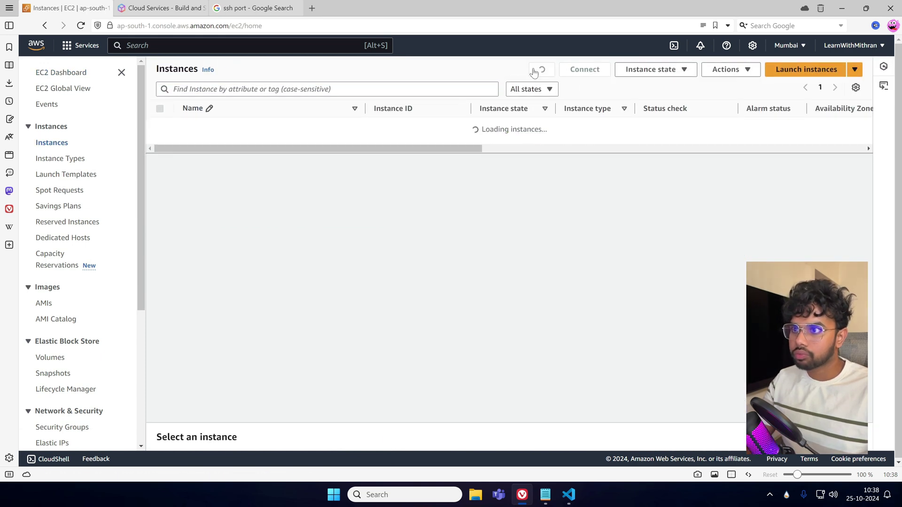
# Refresh the Instances list until Linux-WebServer changes from Pending to Running.
pyautogui.click(542, 69)
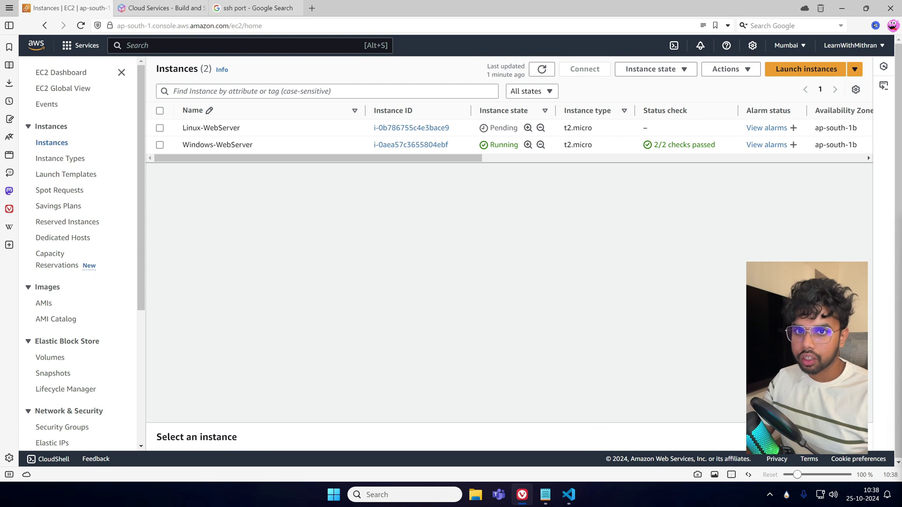
pyautogui.click(541, 69)
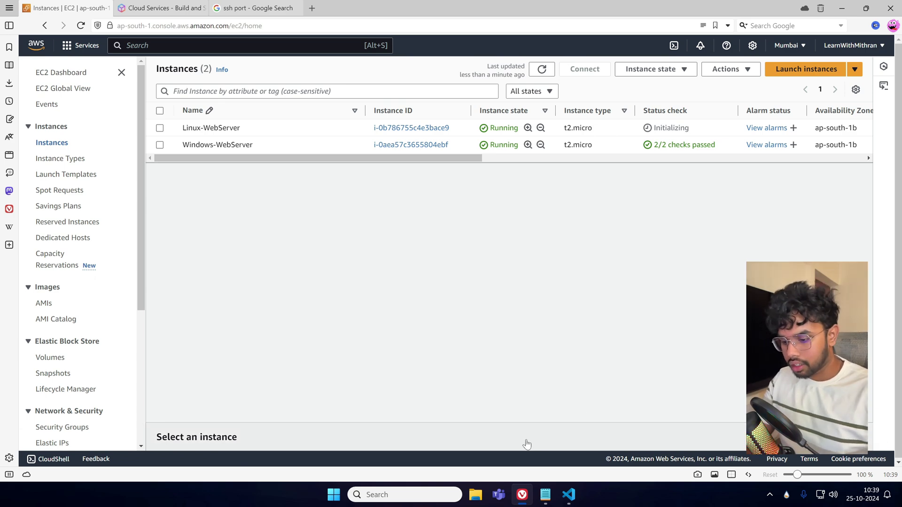
# Launch Windows Calculator and shrink it to a smaller window over the page.
pyautogui.press('super')
pyautogui.write('cal')
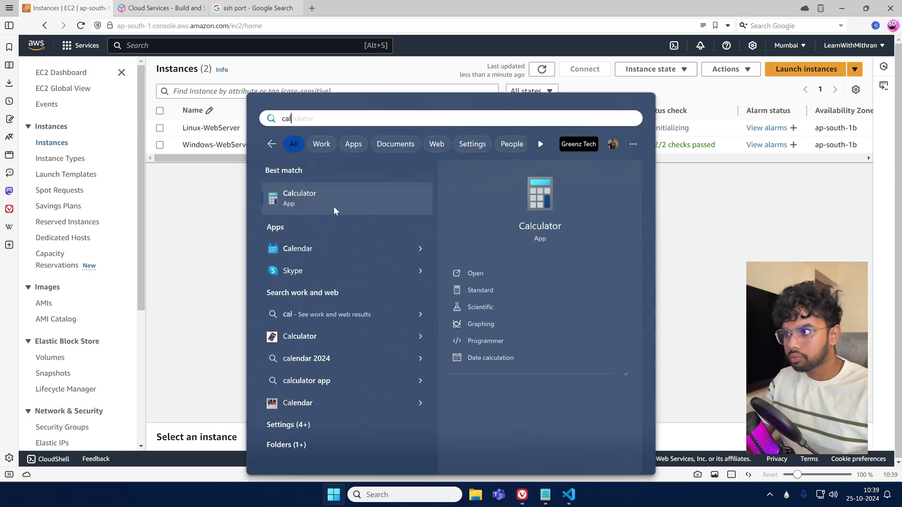
pyautogui.click(333, 207)
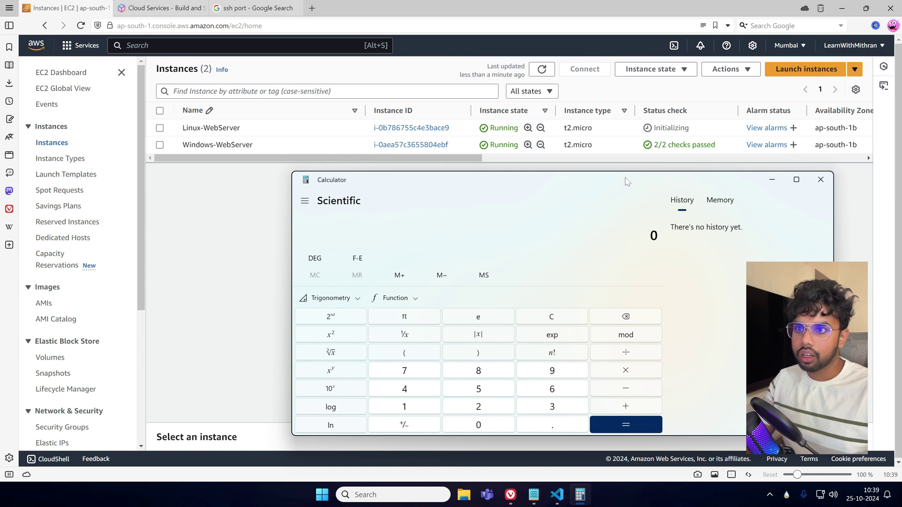
pyautogui.moveTo(569, 180); pyautogui.dragTo(525, 108)
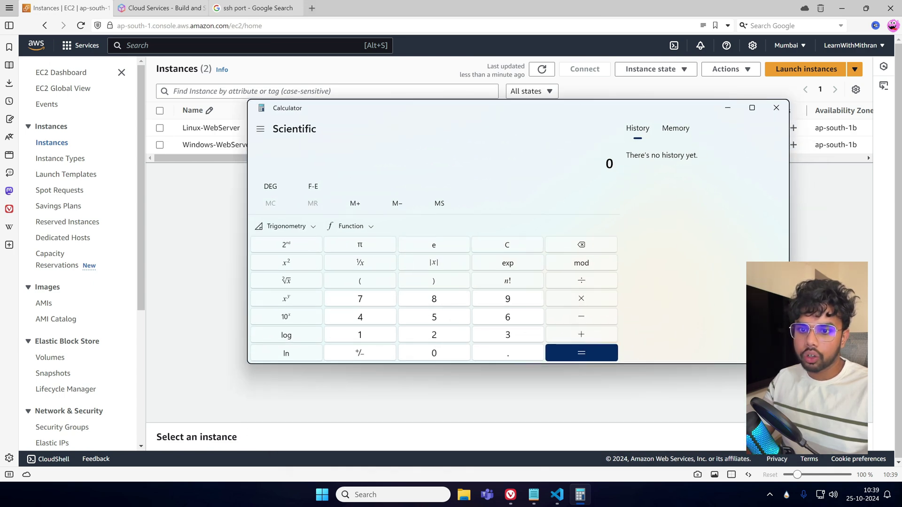
pyautogui.moveTo(788, 362); pyautogui.dragTo(637, 419)
pyautogui.moveTo(458, 107); pyautogui.dragTo(578, 75)
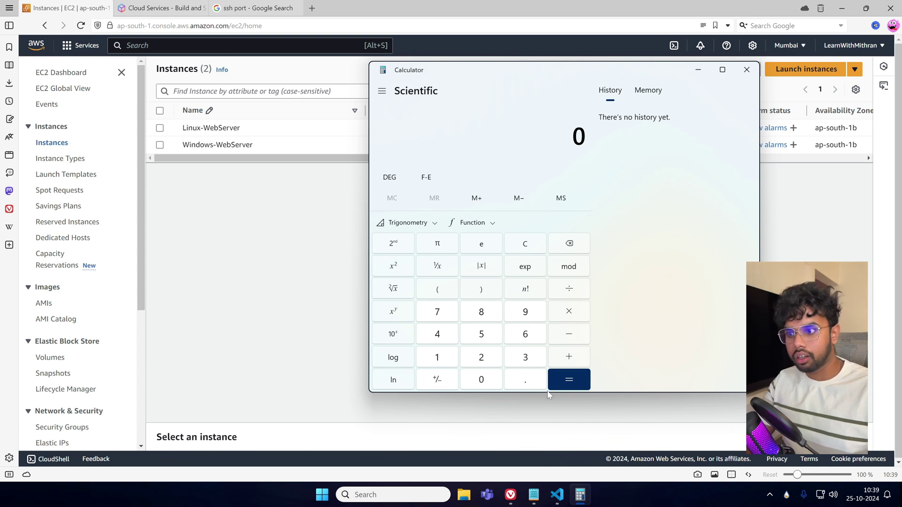
# Compute 1,000 × 0.1, getting 100.
pyautogui.click(431, 360)
pyautogui.doubleClick(481, 379)
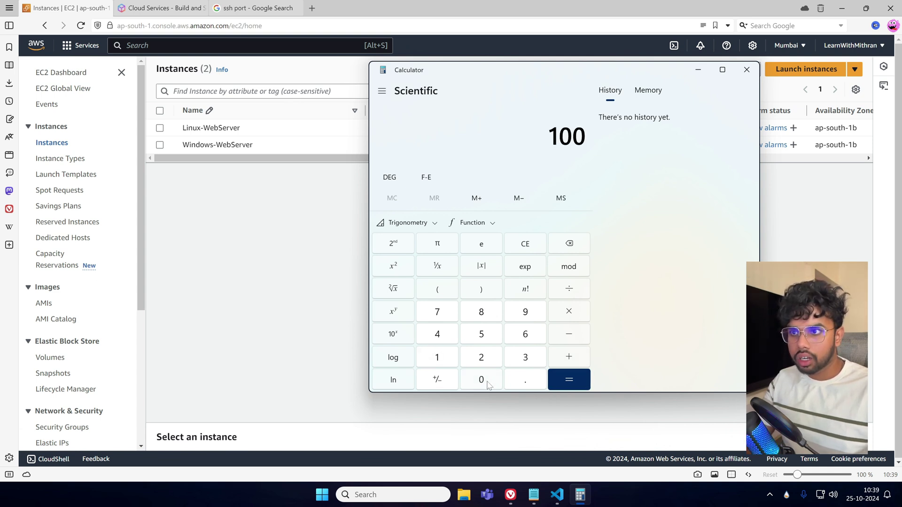
pyautogui.click(481, 379)
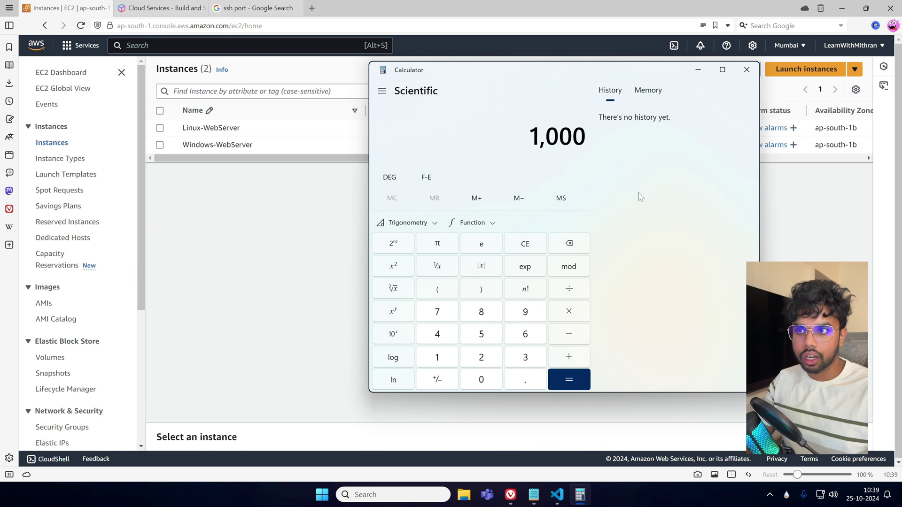
pyautogui.click(565, 317)
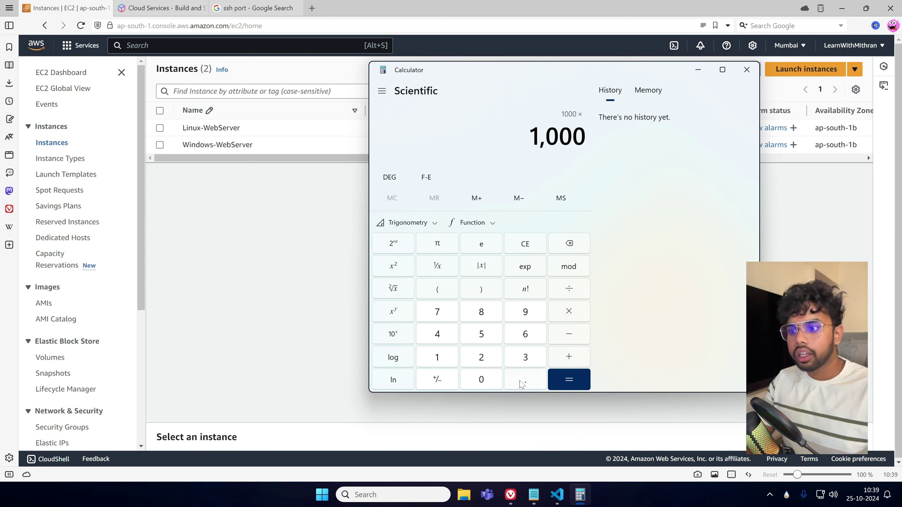
pyautogui.click(521, 381)
pyautogui.click(435, 357)
pyautogui.click(578, 375)
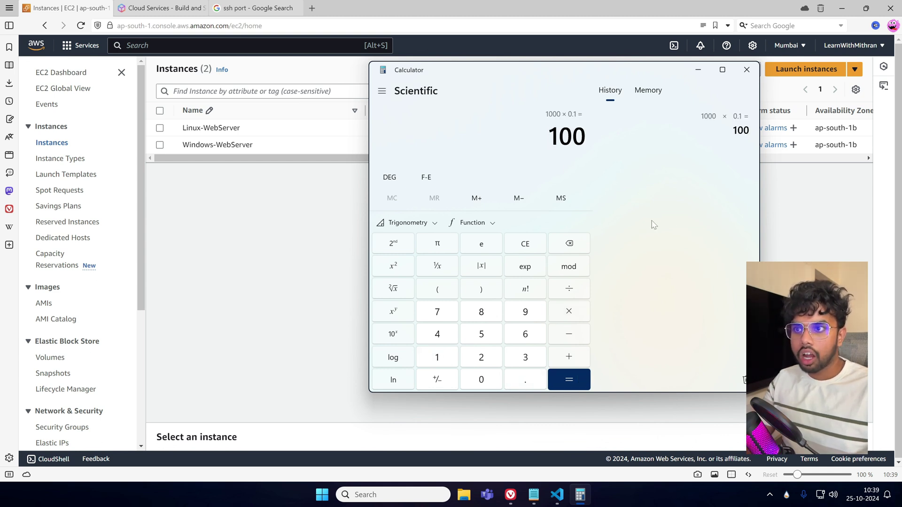
pyautogui.moveTo(559, 135); pyautogui.dragTo(604, 135)
pyautogui.click(504, 147)
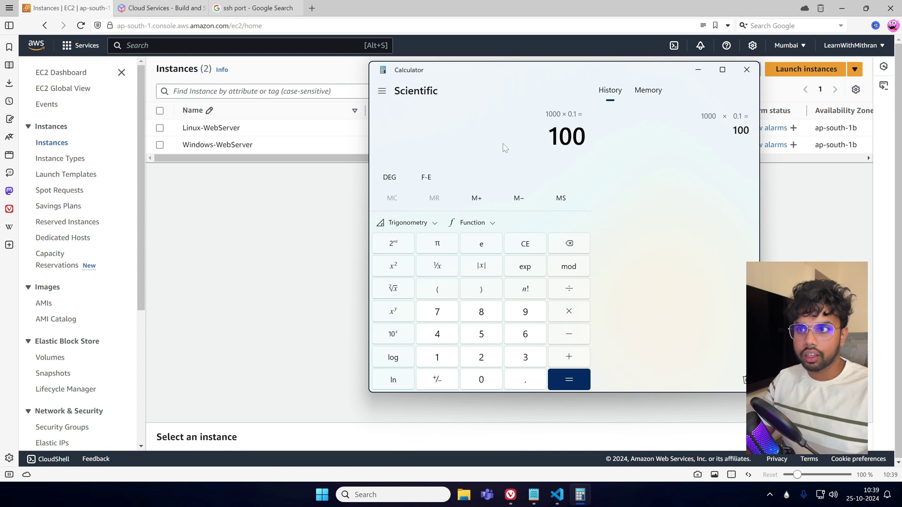
# Clear the calculator and compute 1,000 × 0.2.
pyautogui.click(518, 244)
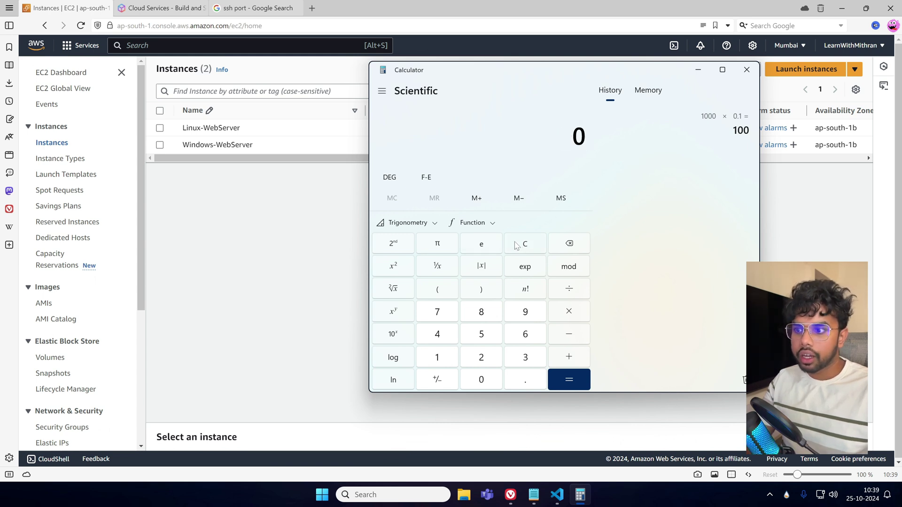
pyautogui.click(439, 361)
pyautogui.click(492, 386)
pyautogui.click(491, 387)
pyautogui.click(491, 387)
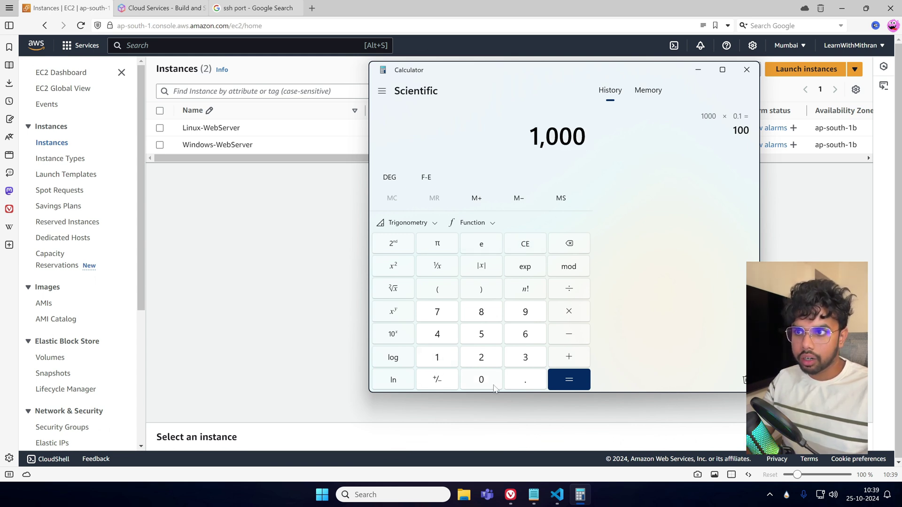
pyautogui.click(520, 382)
pyautogui.click(482, 362)
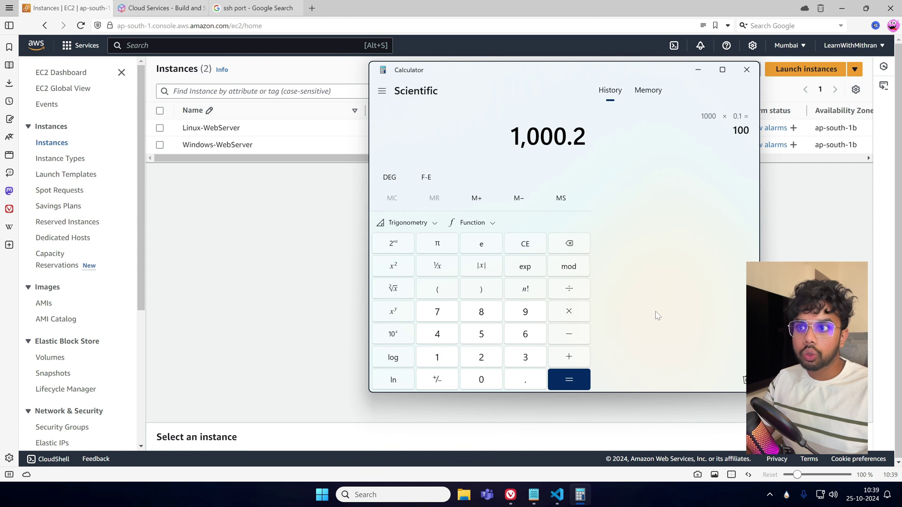
pyautogui.click(563, 248)
pyautogui.click(563, 248)
pyautogui.click(568, 314)
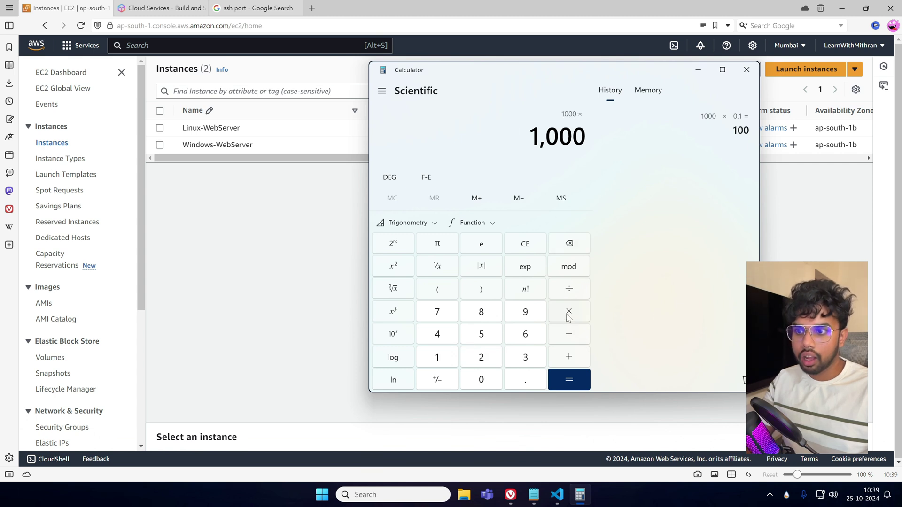
pyautogui.click(522, 383)
pyautogui.click(481, 358)
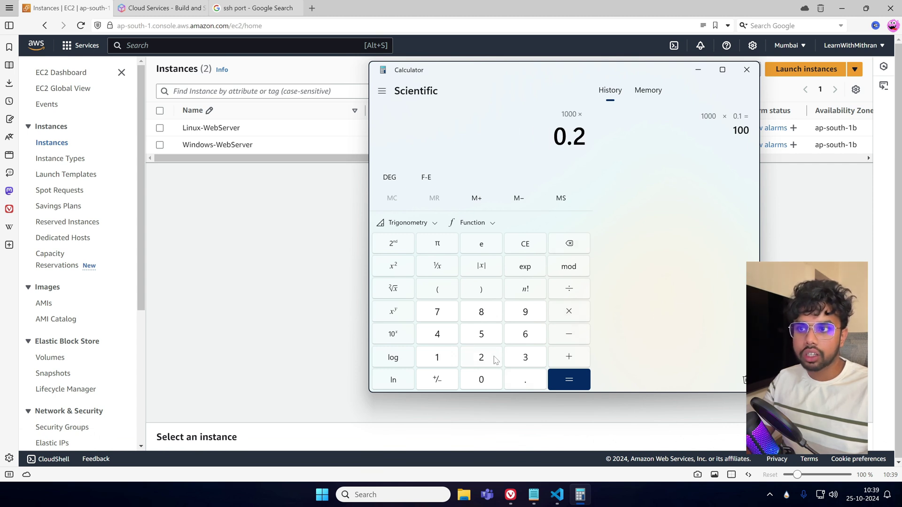
pyautogui.click(569, 380)
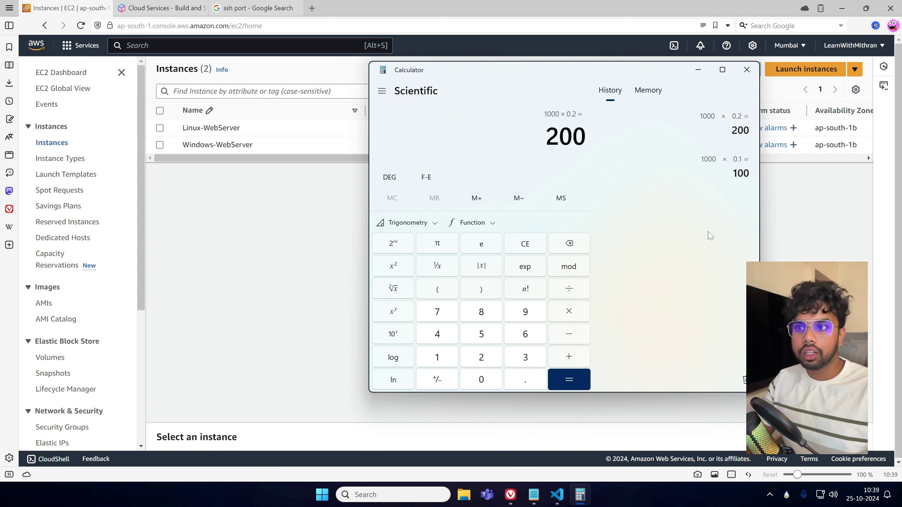
# Clear the calculator and compute 1,000 × 0.1 once more.
pyautogui.click(529, 241)
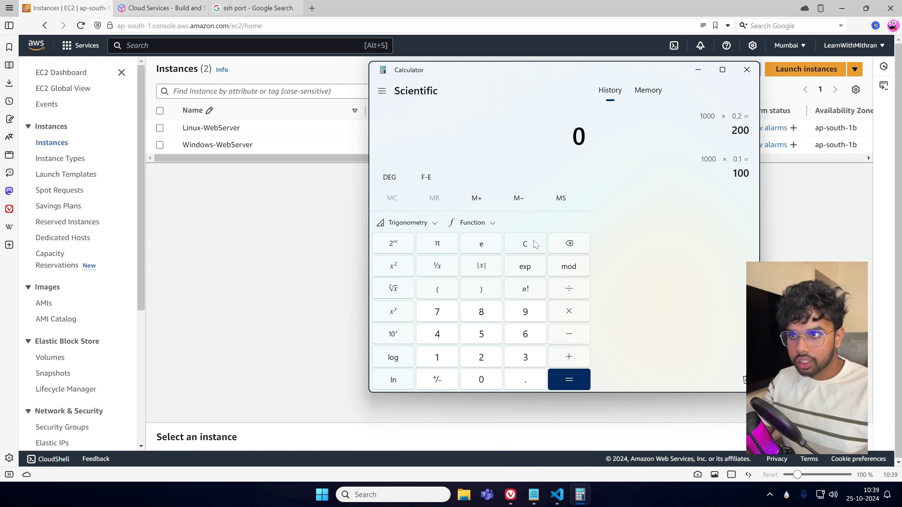
pyautogui.click(455, 360)
pyautogui.click(483, 378)
pyautogui.click(483, 379)
pyautogui.click(483, 379)
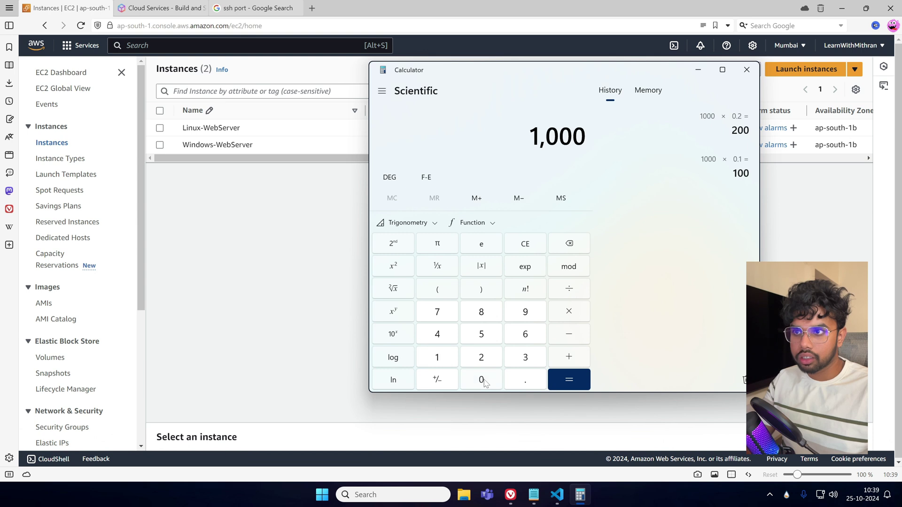
pyautogui.click(569, 312)
pyautogui.click(524, 381)
pyautogui.click(437, 357)
pyautogui.click(569, 380)
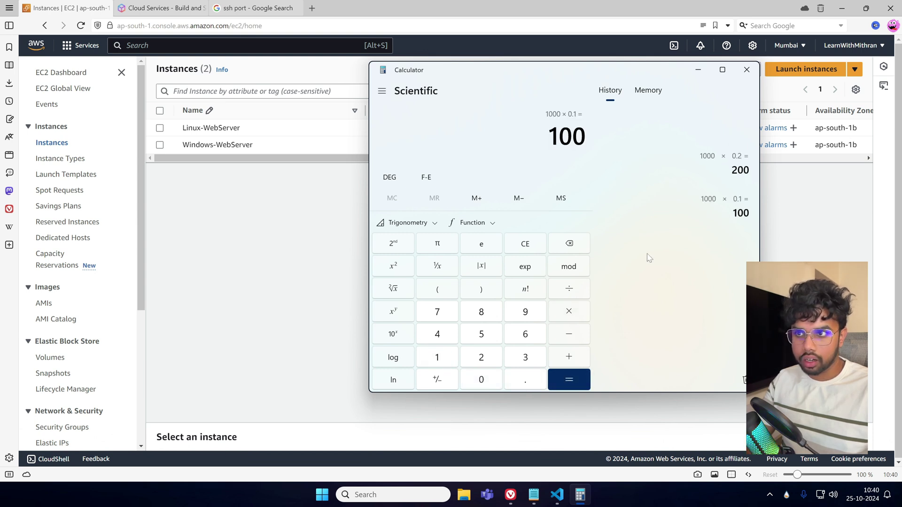
# Compute 10,000 × 0.1, getting 1,000.
pyautogui.click(437, 357)
pyautogui.click(481, 380)
pyautogui.click(481, 380)
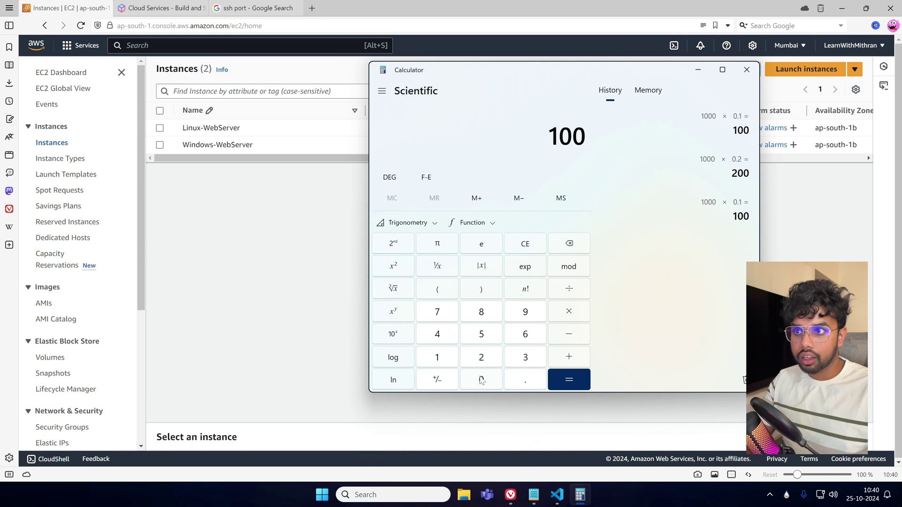
pyautogui.click(481, 380)
pyautogui.click(481, 380)
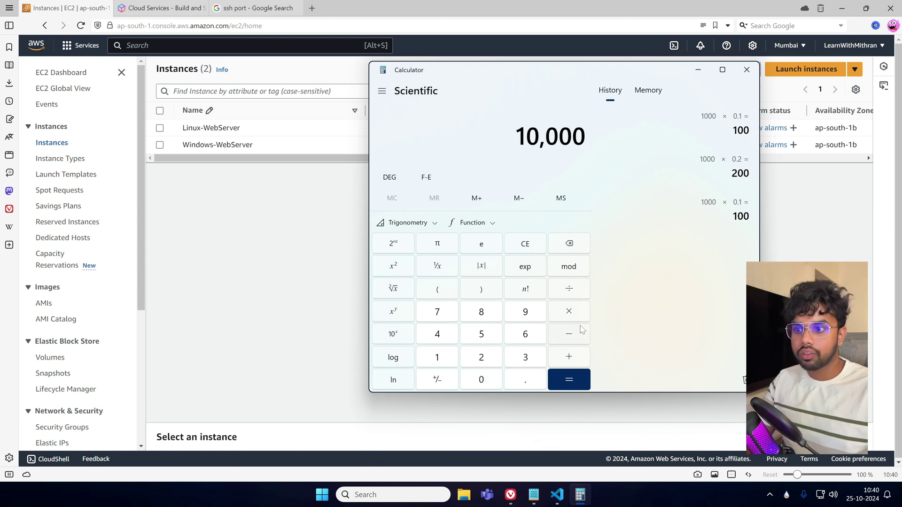
pyautogui.click(569, 312)
pyautogui.click(524, 379)
pyautogui.click(437, 357)
pyautogui.click(569, 379)
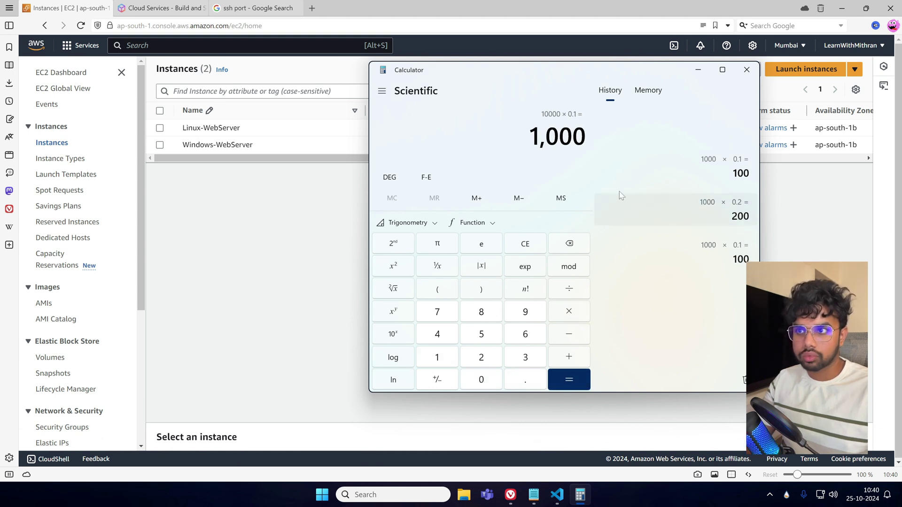
# Clear and compute 10,000 × 0.12 = 1,200, then close Calculator.
pyautogui.click(536, 250)
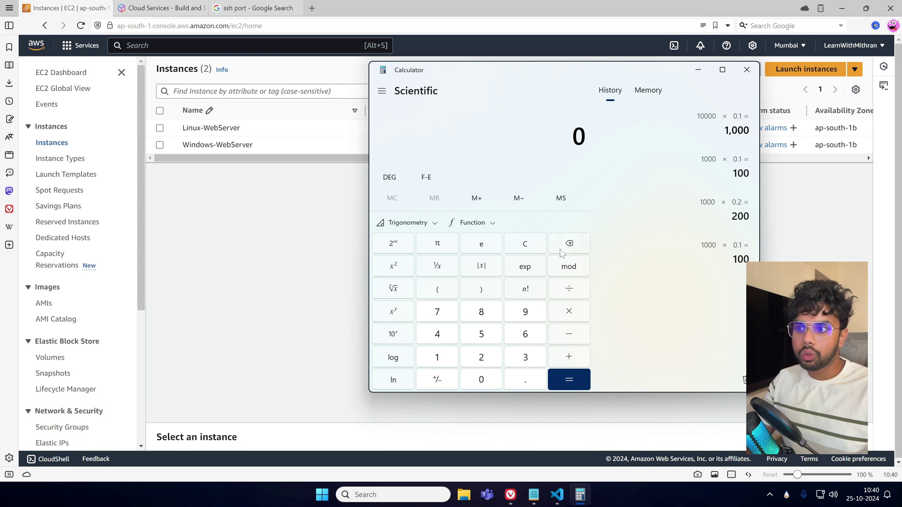
pyautogui.click(451, 364)
pyautogui.click(484, 383)
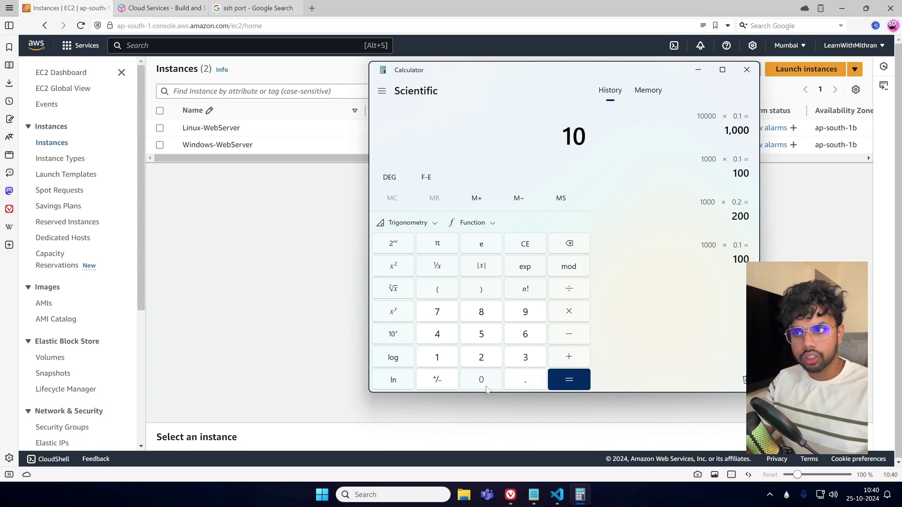
pyautogui.click(486, 386)
pyautogui.click(486, 385)
pyautogui.click(484, 383)
pyautogui.click(569, 311)
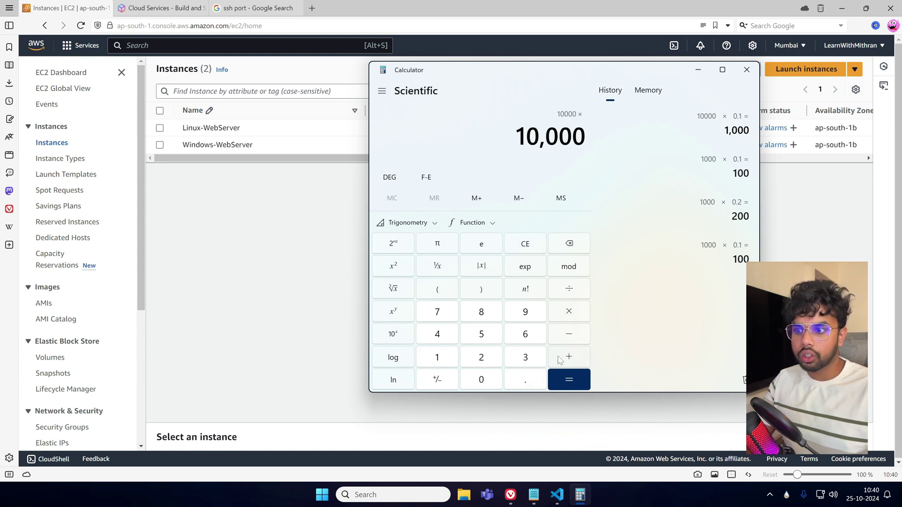
pyautogui.click(522, 381)
pyautogui.click(438, 365)
pyautogui.click(481, 362)
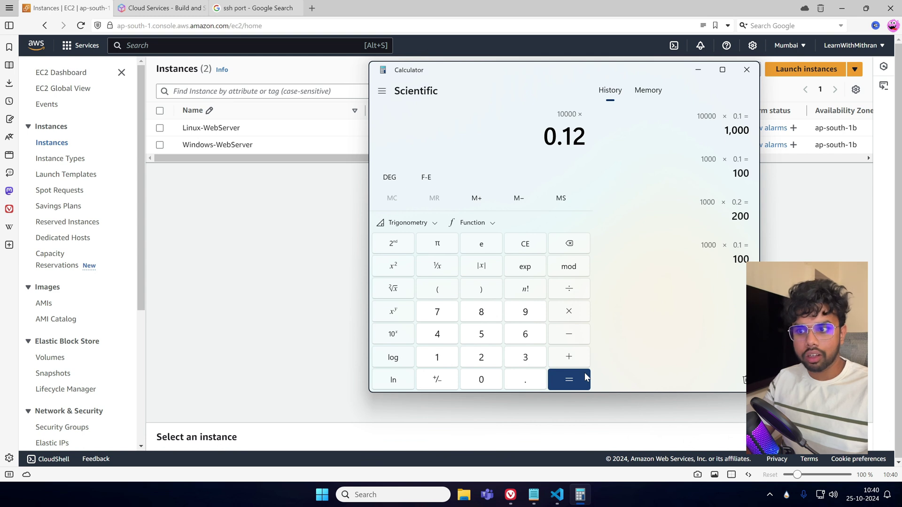
pyautogui.click(585, 373)
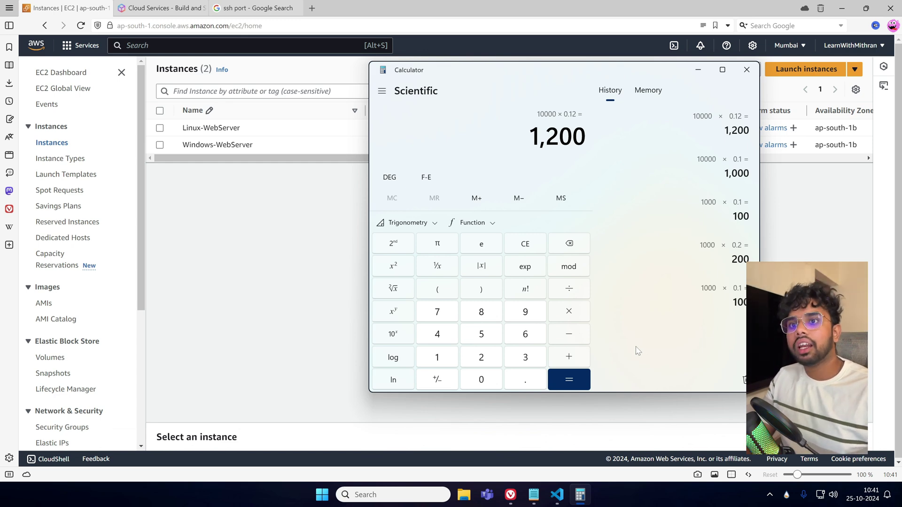
pyautogui.click(747, 70)
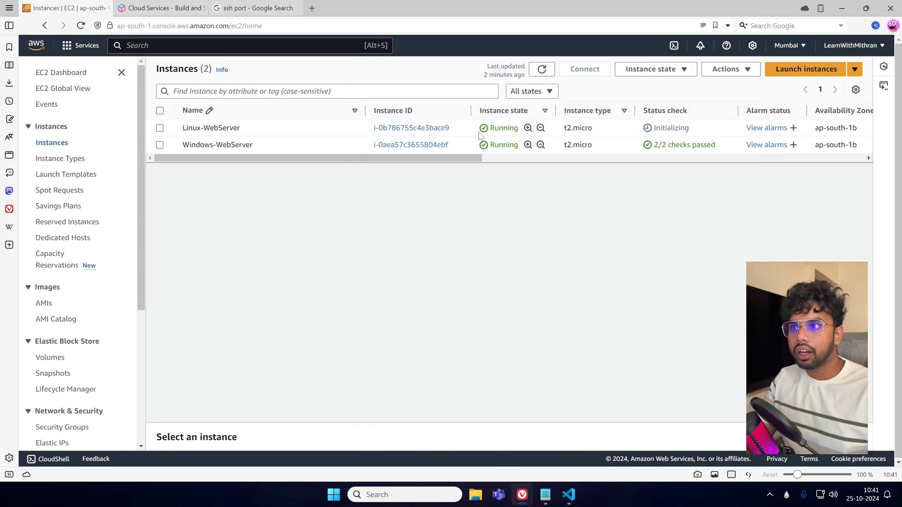
# Refresh until both instances show 2/2 checks passed, then select Windows-WebServer.
pyautogui.click(542, 69)
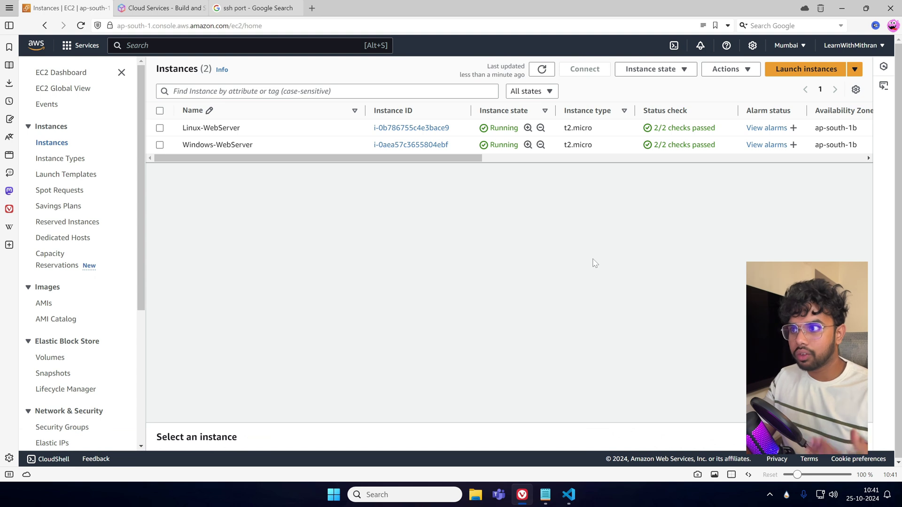
pyautogui.click(541, 70)
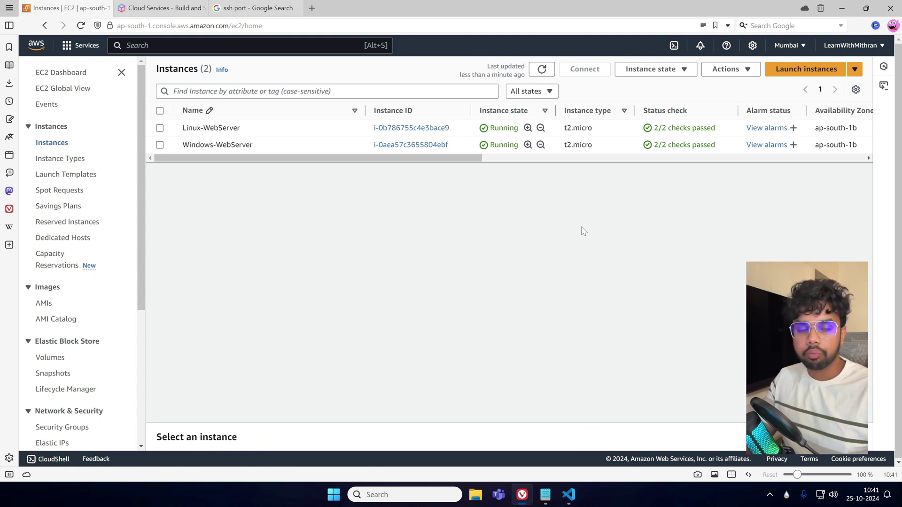
pyautogui.click(542, 70)
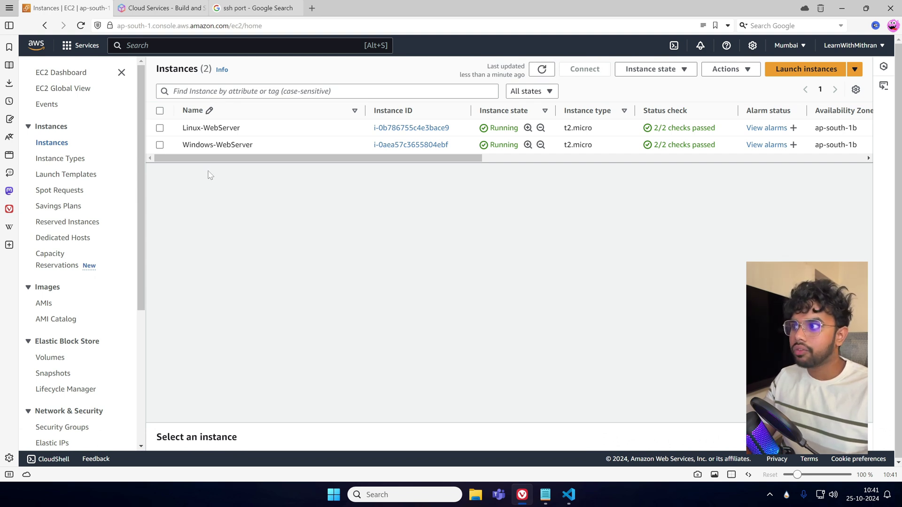
pyautogui.click(197, 146)
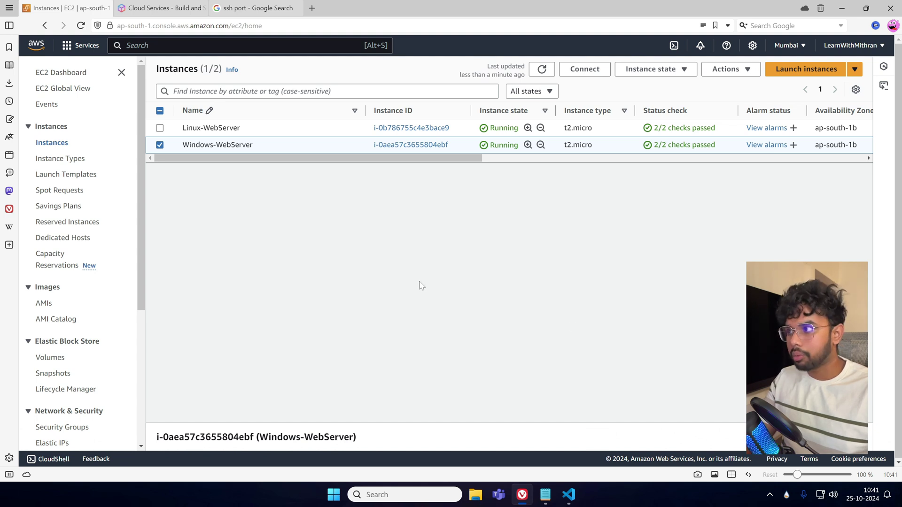
# Reselect Windows-WebServer and expand details showing public IPv4 15.207.18.150 and private 172.31.11.186.
pyautogui.click(160, 145)
pyautogui.click(160, 145)
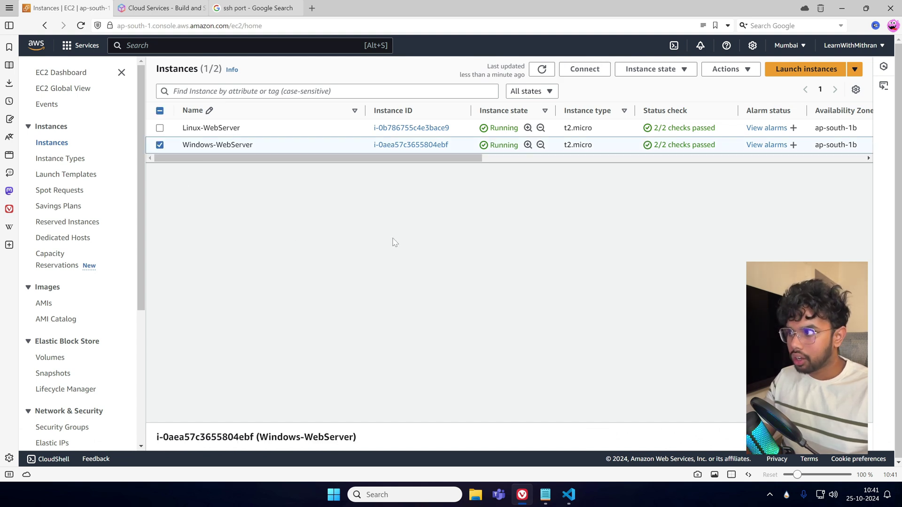
pyautogui.click(414, 433)
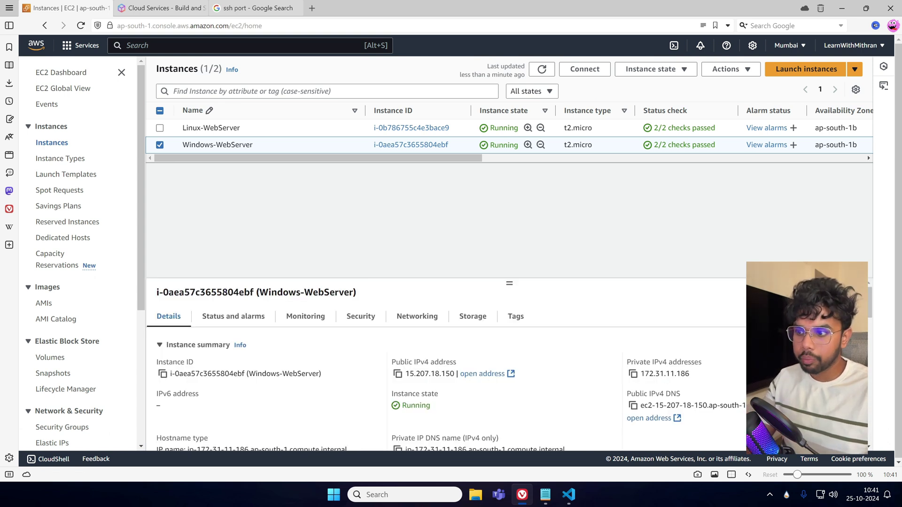
pyautogui.moveTo(396, 362); pyautogui.dragTo(510, 363)
pyautogui.click(511, 364)
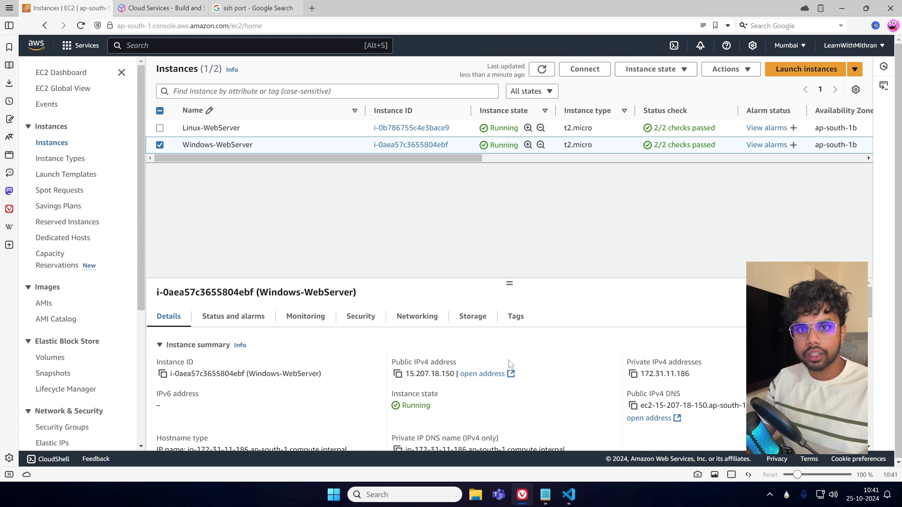
pyautogui.moveTo(628, 363); pyautogui.dragTo(701, 364)
pyautogui.click(601, 366)
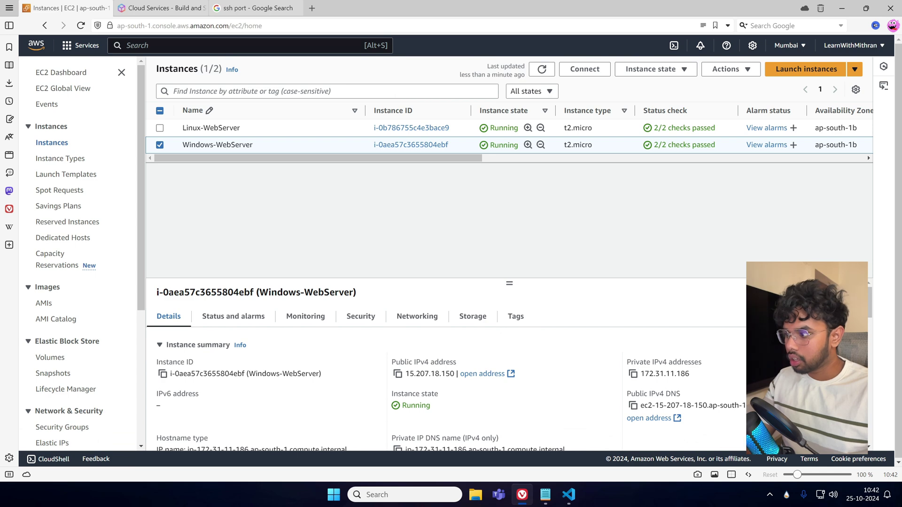
# Launch Remote Desktop Connection by searching 'rdp' in Windows search.
pyautogui.click(404, 495)
pyautogui.write('rdp')
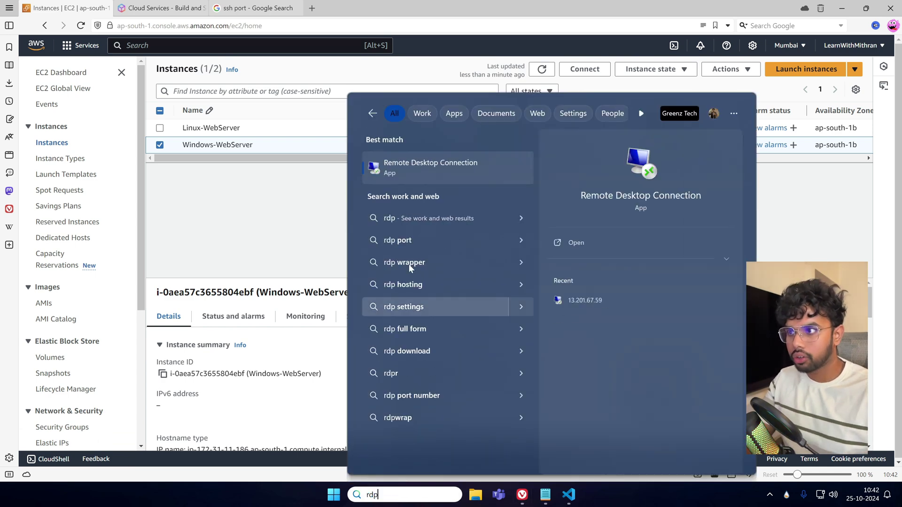
pyautogui.click(464, 174)
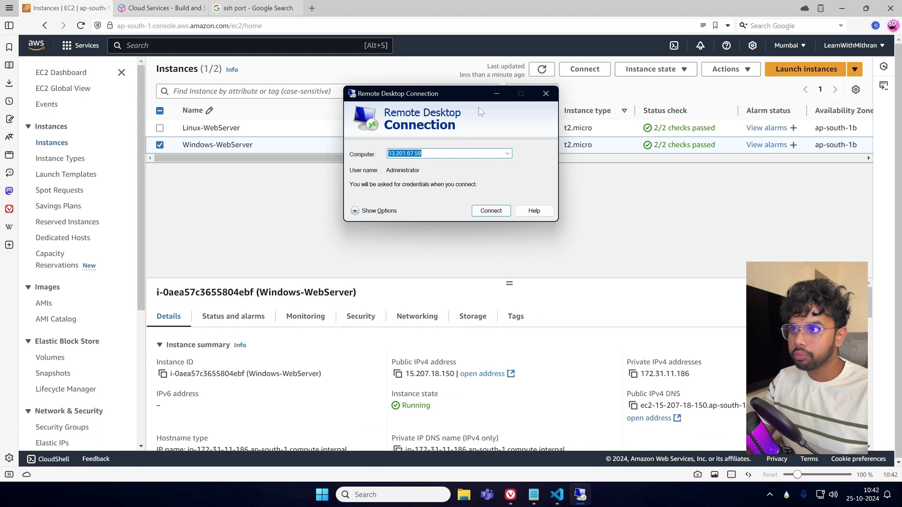
# Connect Remote Desktop to 15.207.18.150, then open the instance's Connect to instance page.
pyautogui.click(397, 376)
pyautogui.hotkey('alt', 'Tab')
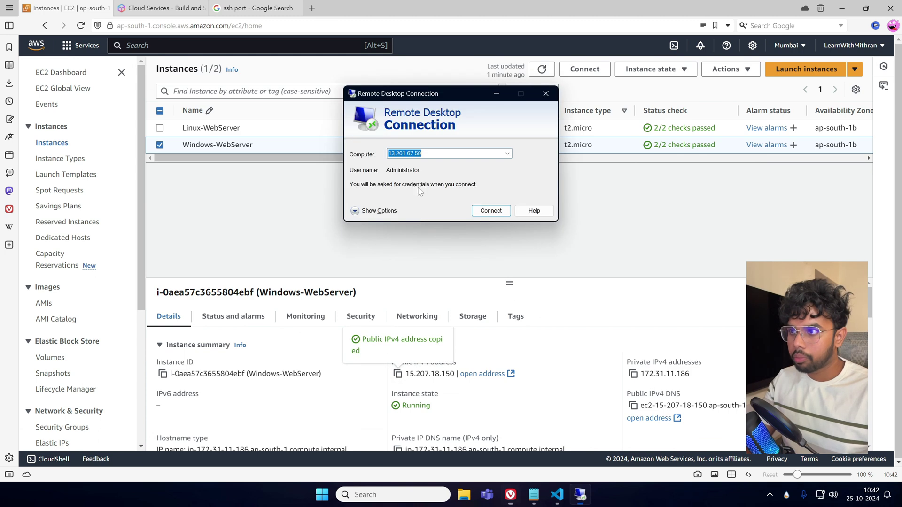
pyautogui.hotkey('ctrl', 'v')
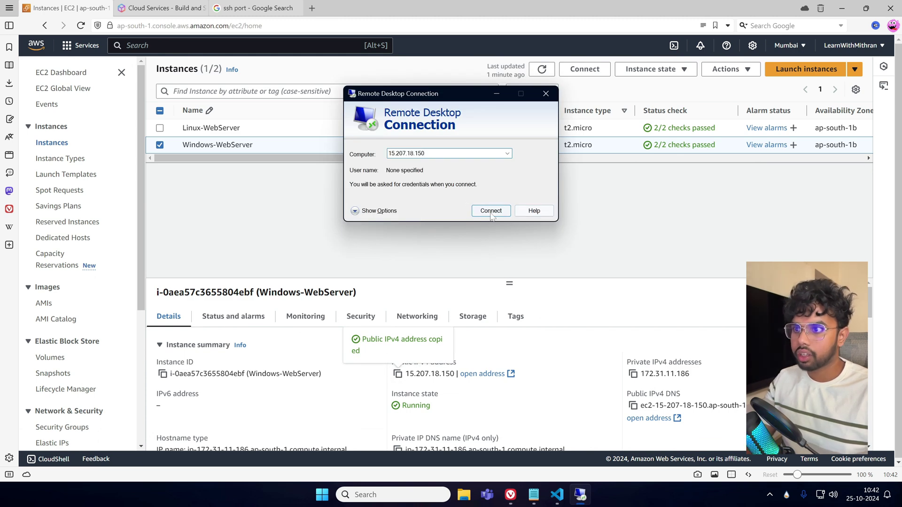
pyautogui.click(491, 212)
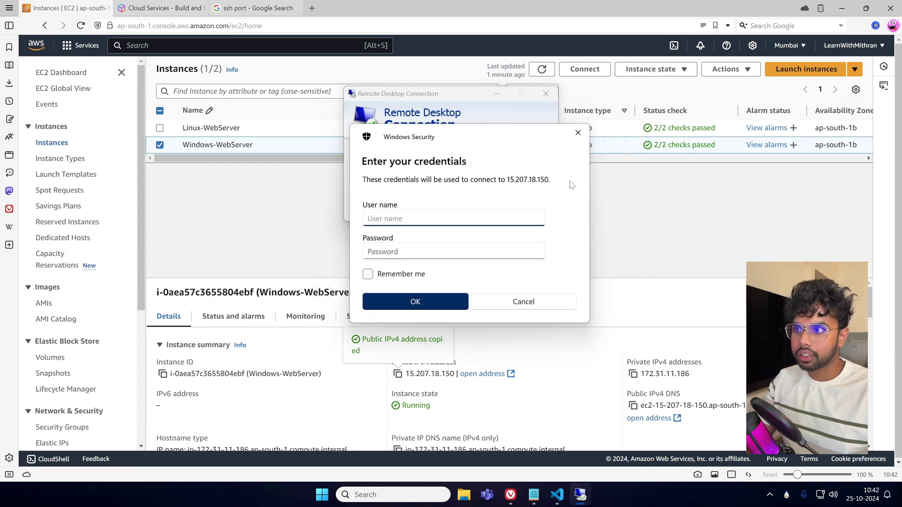
pyautogui.click(644, 203)
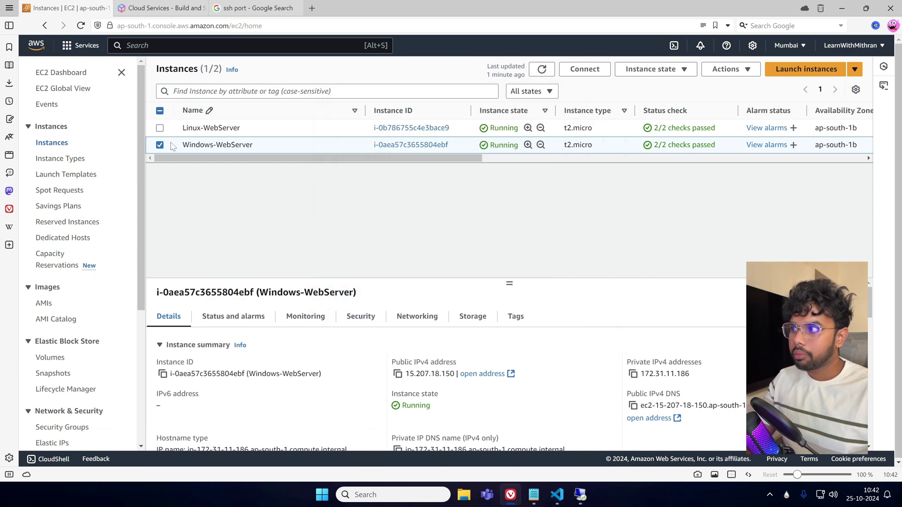
pyautogui.click(595, 70)
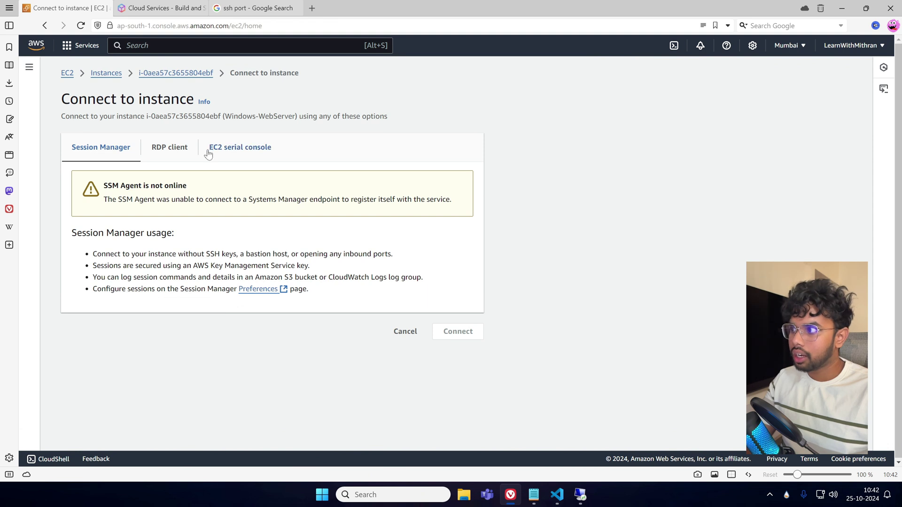
# Enter the Administrator username from the RDP client details into the credentials prompt.
pyautogui.click(172, 148)
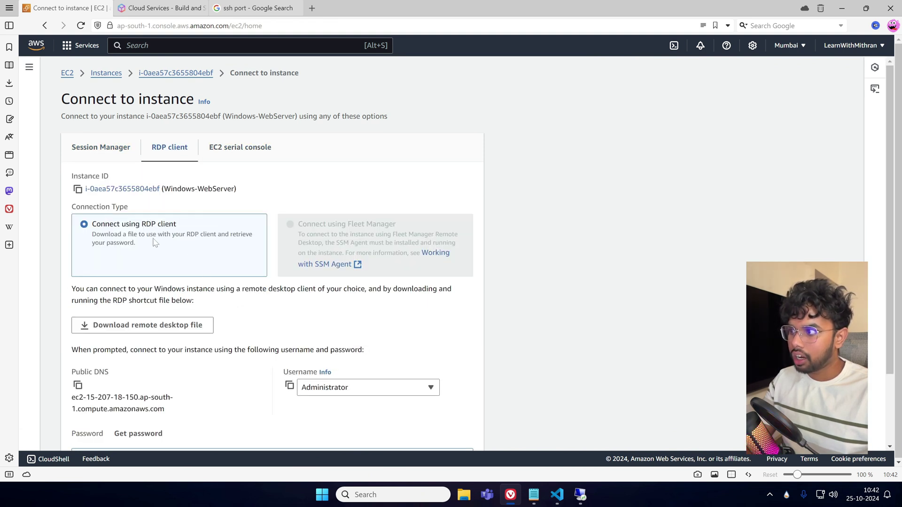
pyautogui.scroll(-2, 207, 272)
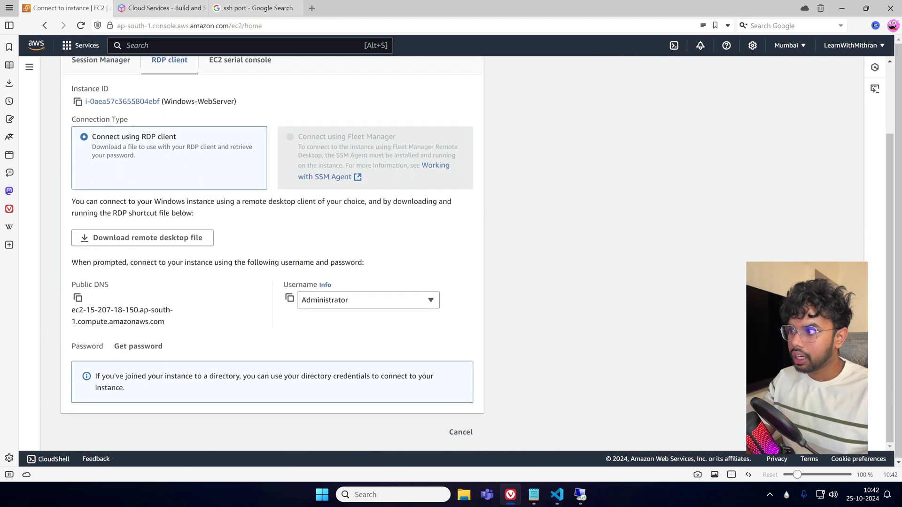
pyautogui.click(289, 298)
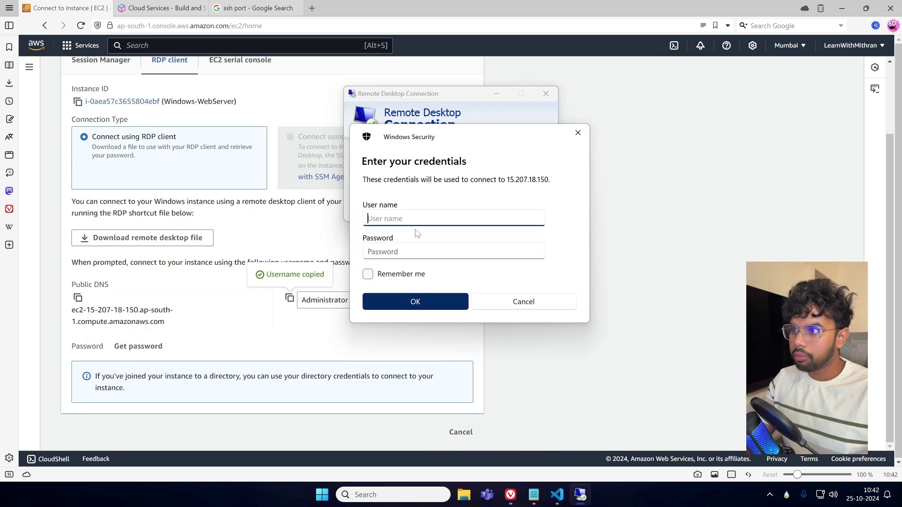
pyautogui.hotkey('ctrl', 'v')
pyautogui.click(253, 346)
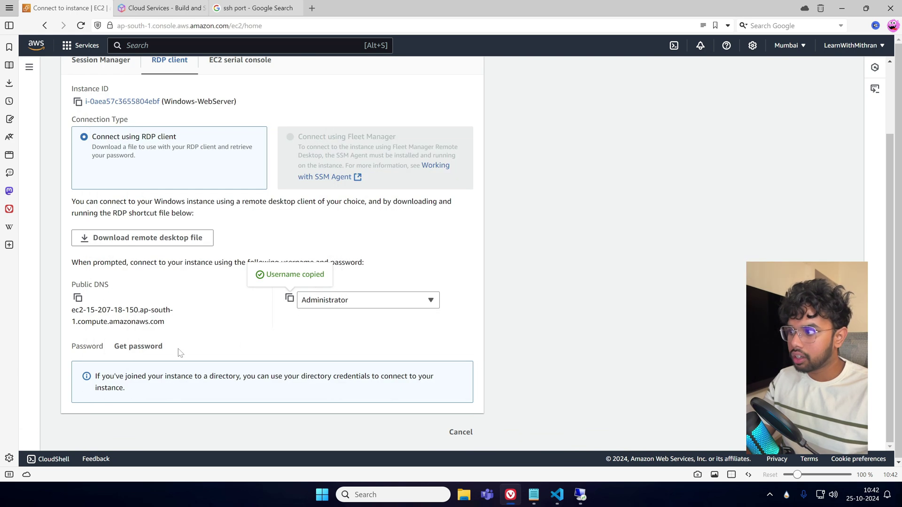
# Upload today's .pem private key and decrypt the instance's Administrator password.
pyautogui.click(137, 348)
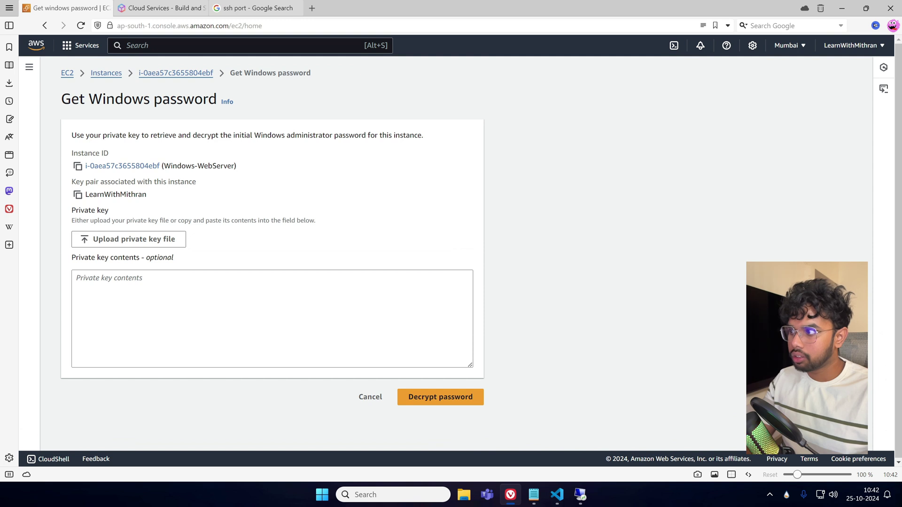
pyautogui.click(125, 240)
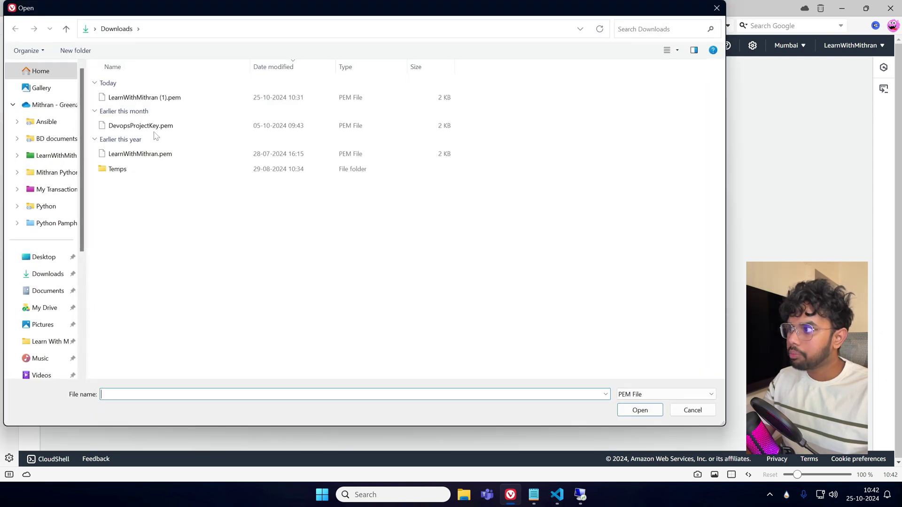
pyautogui.click(167, 98)
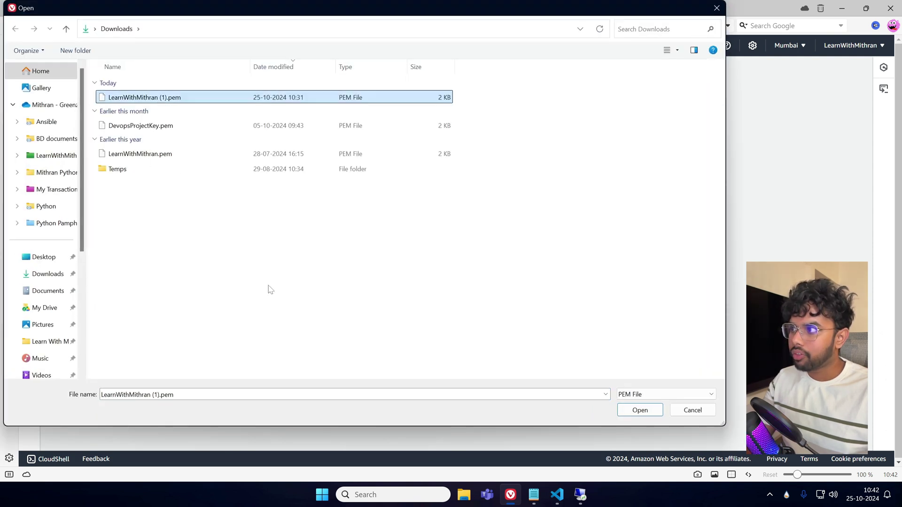
pyautogui.click(640, 415)
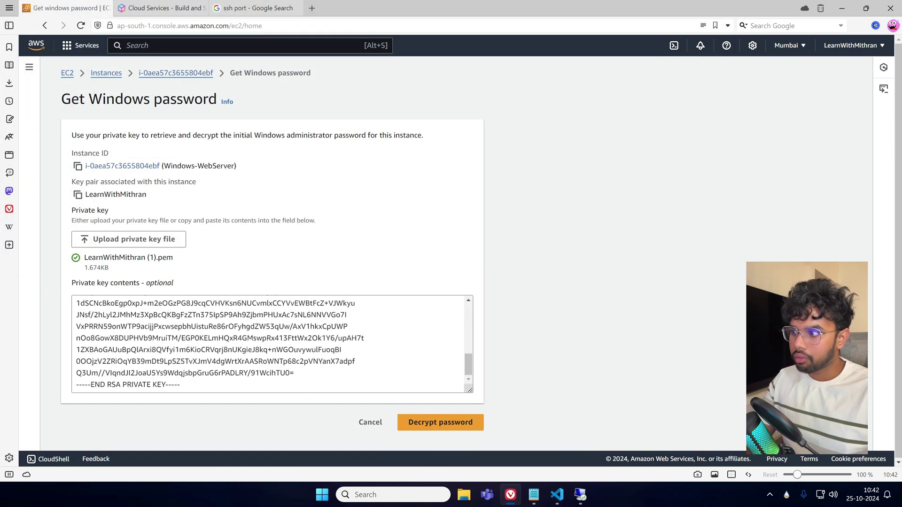
pyautogui.scroll(5, 176, 329)
pyautogui.scroll(-5, 176, 329)
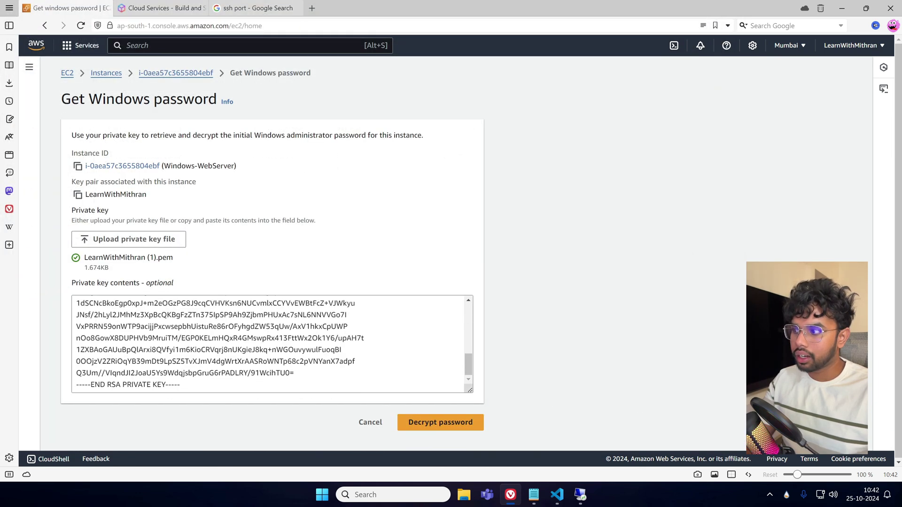
pyautogui.click(455, 422)
# Log in to the remote desktop with the decrypted Administrator password.
pyautogui.scroll(-2, 232, 376)
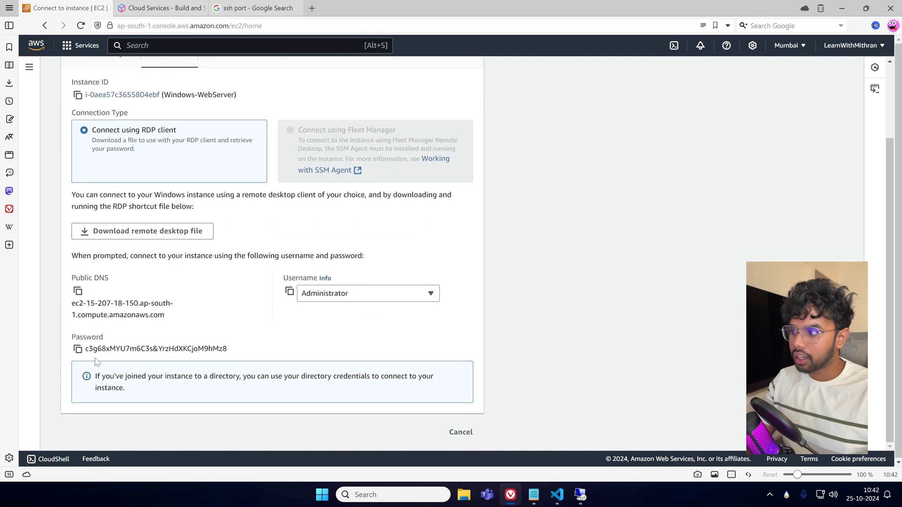
pyautogui.click(78, 348)
pyautogui.hotkey('alt', 'Tab')
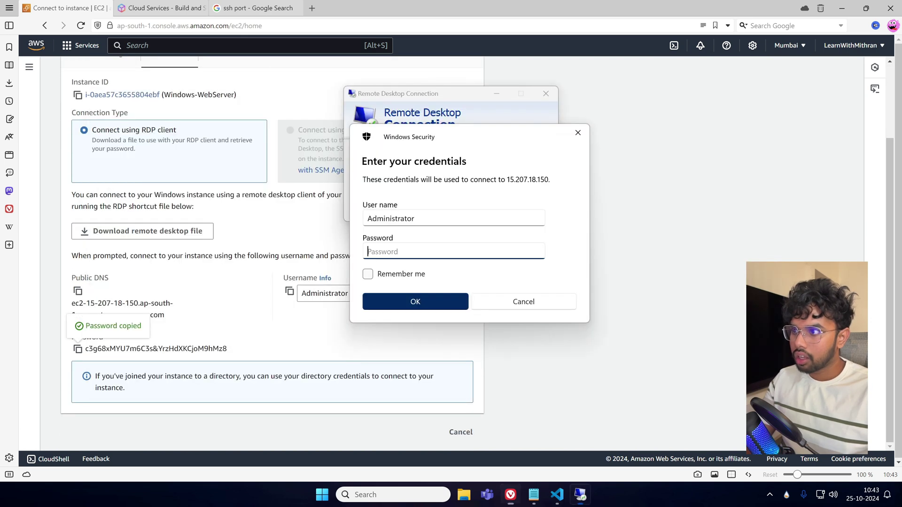
pyautogui.hotkey('ctrl', 'v')
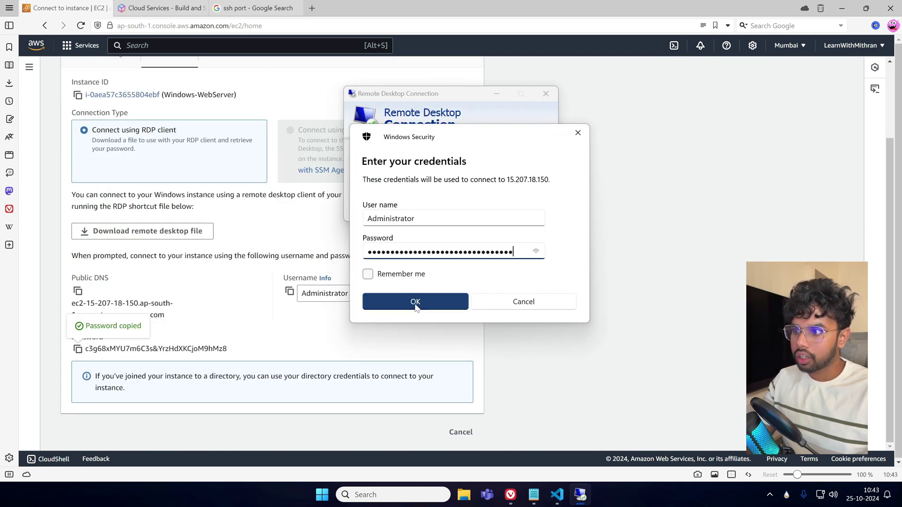
pyautogui.click(416, 302)
# Accept the certificate warning to open the Windows-WebServer remote desktop.
pyautogui.click(484, 249)
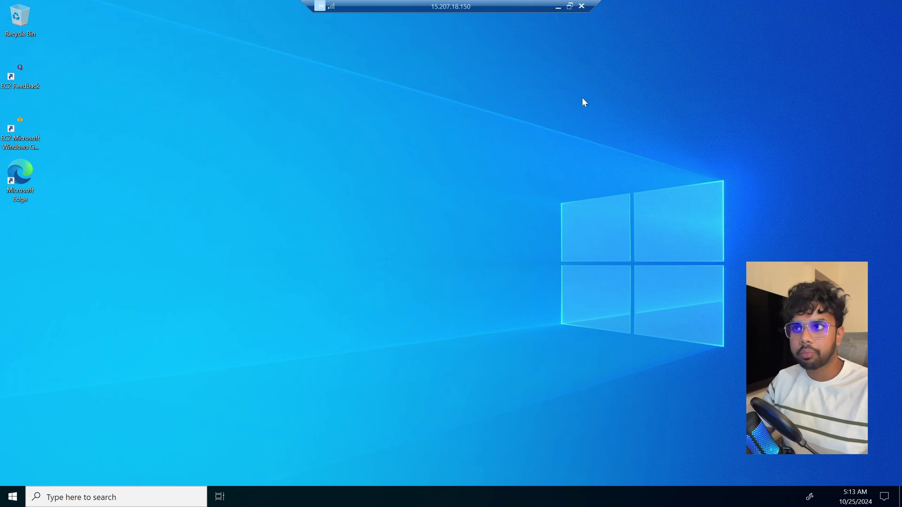
# Google 'sample html teampltes' locally and open the free-css.com templates result.
pyautogui.click(558, 6)
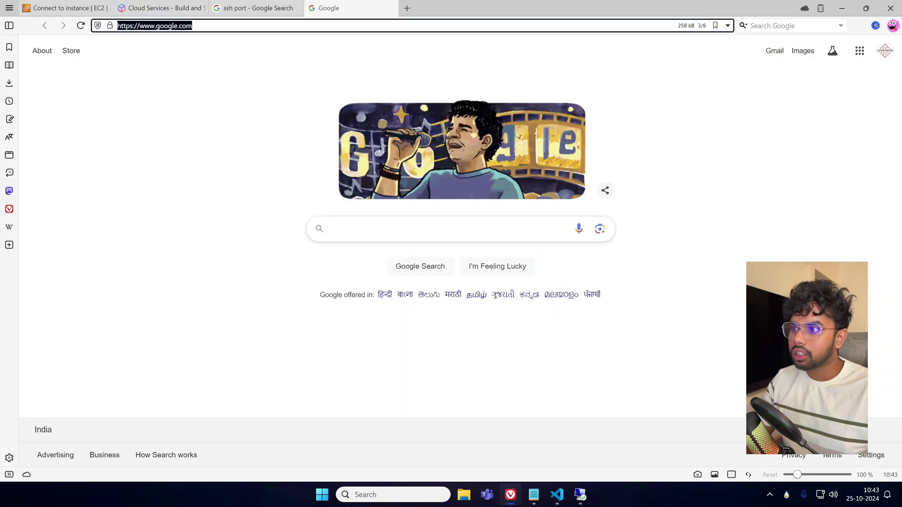
pyautogui.click(319, 232)
pyautogui.write('sample ')
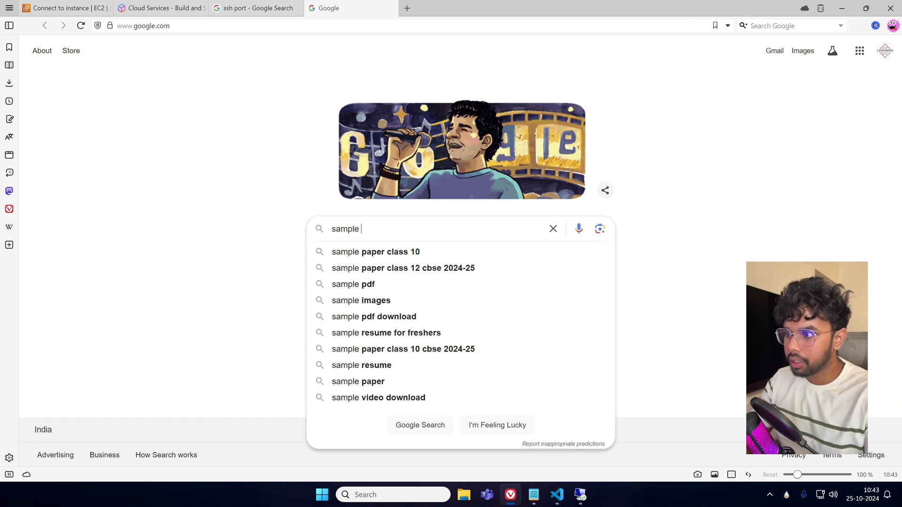
pyautogui.write('html teampltes')
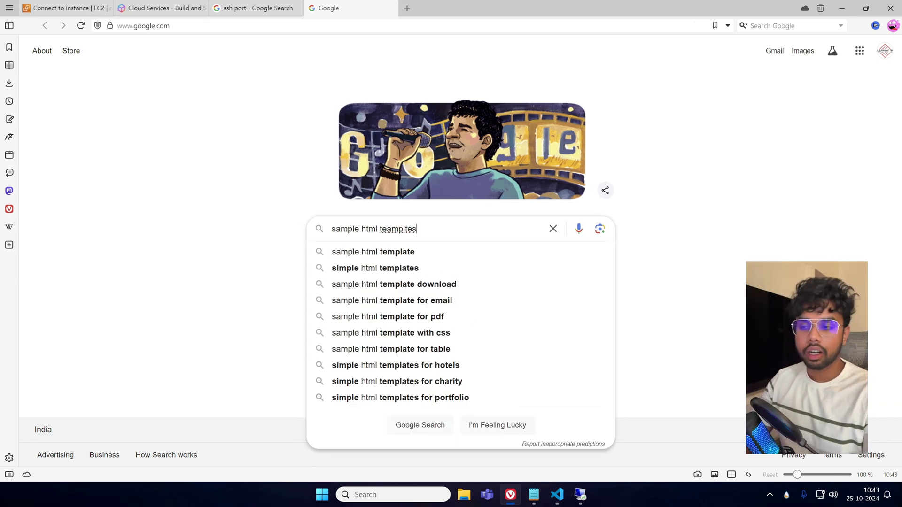
pyautogui.press('Return')
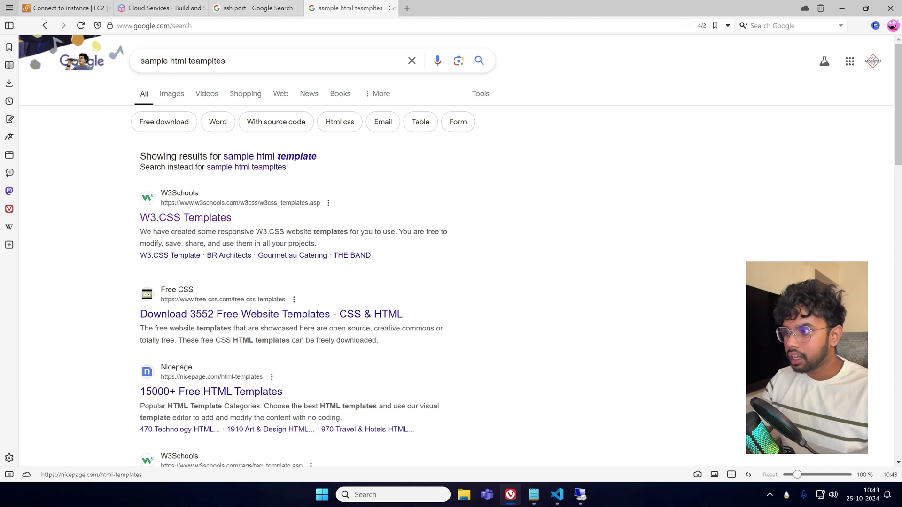
pyautogui.middleClick(234, 319)
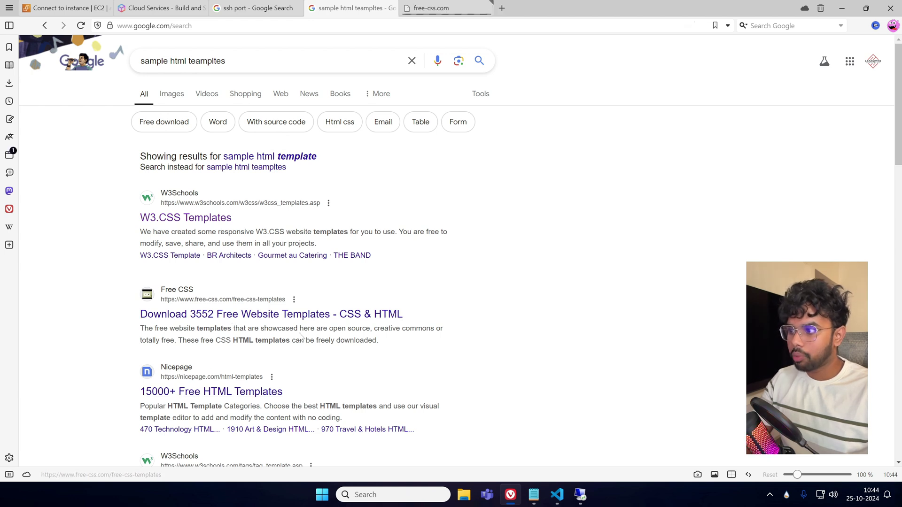
pyautogui.click(458, 12)
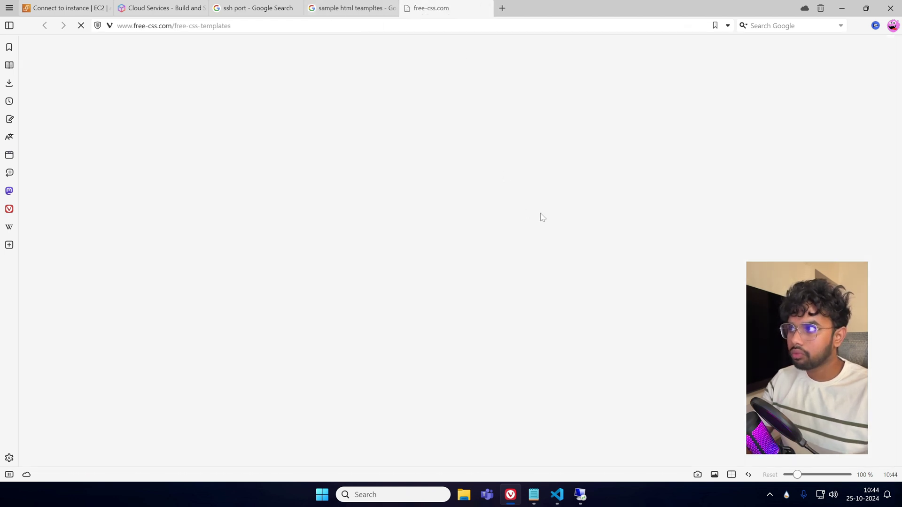
# Browse to the second page of templates and open the Sbs template.
pyautogui.scroll(-6, 294, 295)
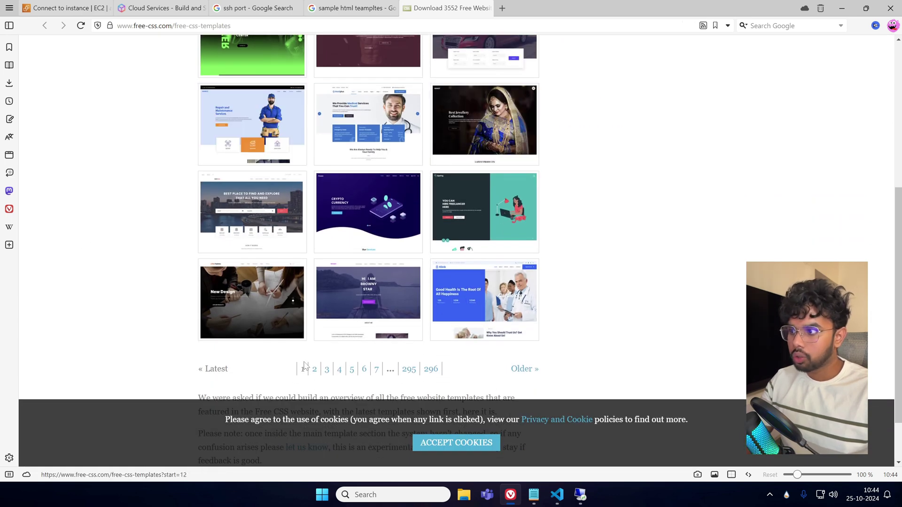
pyautogui.scroll(1, 268, 296)
pyautogui.scroll(1, 263, 141)
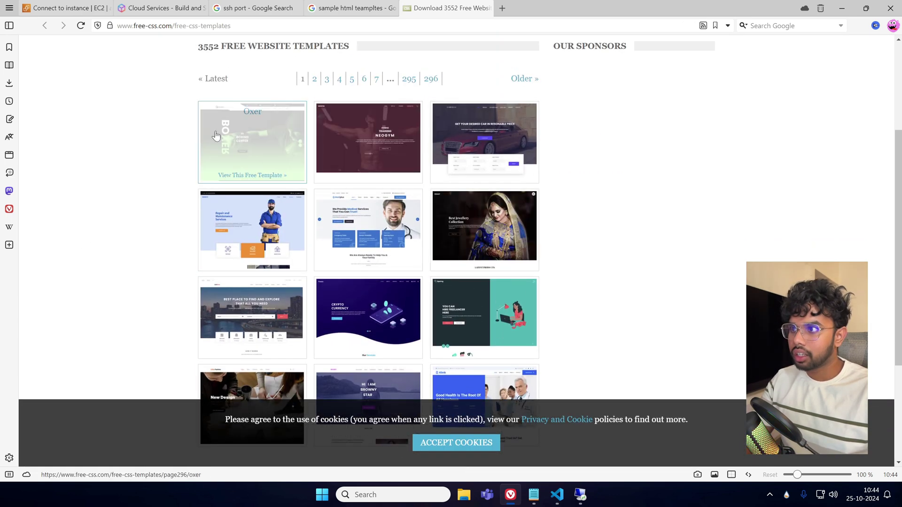
pyautogui.scroll(-1, 595, 254)
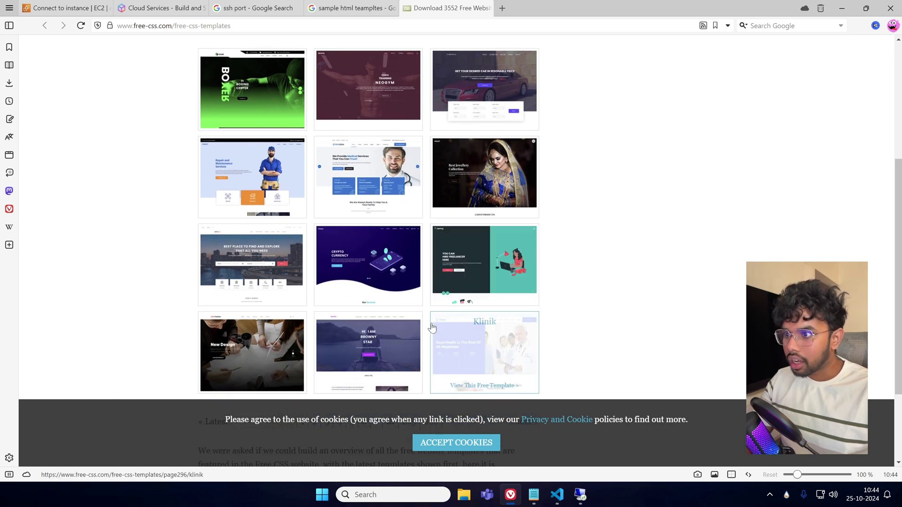
pyautogui.scroll(-1, 578, 294)
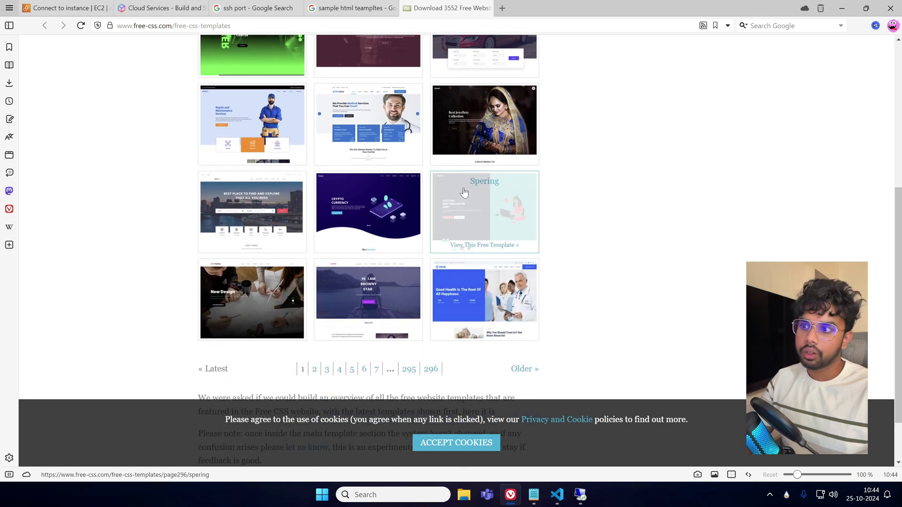
pyautogui.click(315, 370)
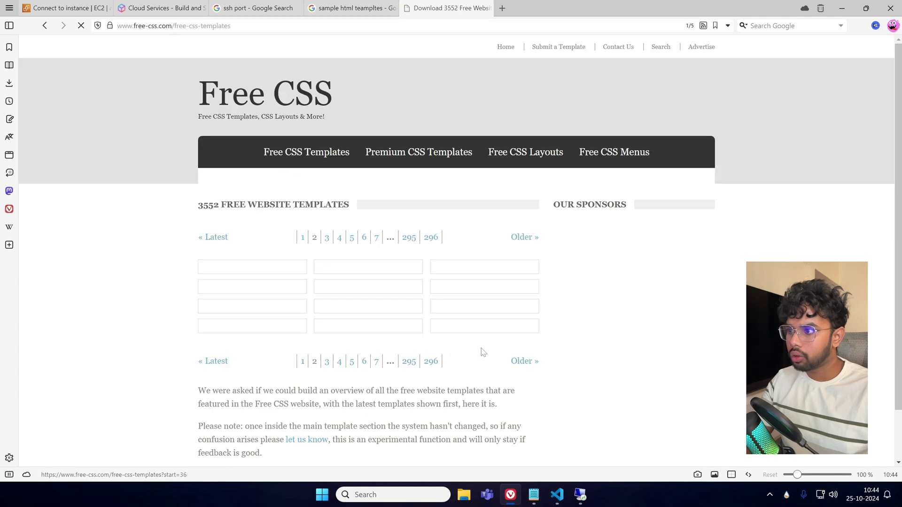
pyautogui.scroll(-4, 598, 334)
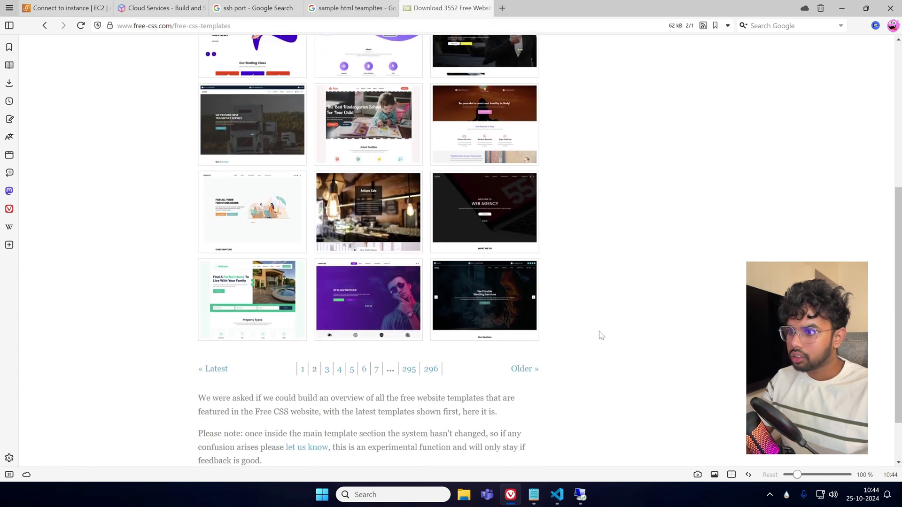
pyautogui.scroll(1, 600, 335)
pyautogui.scroll(2, 602, 335)
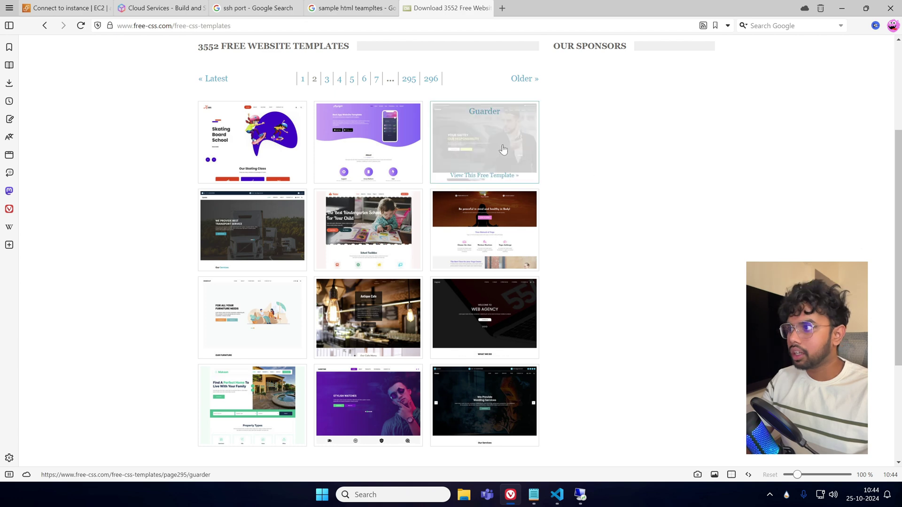
pyautogui.click(261, 162)
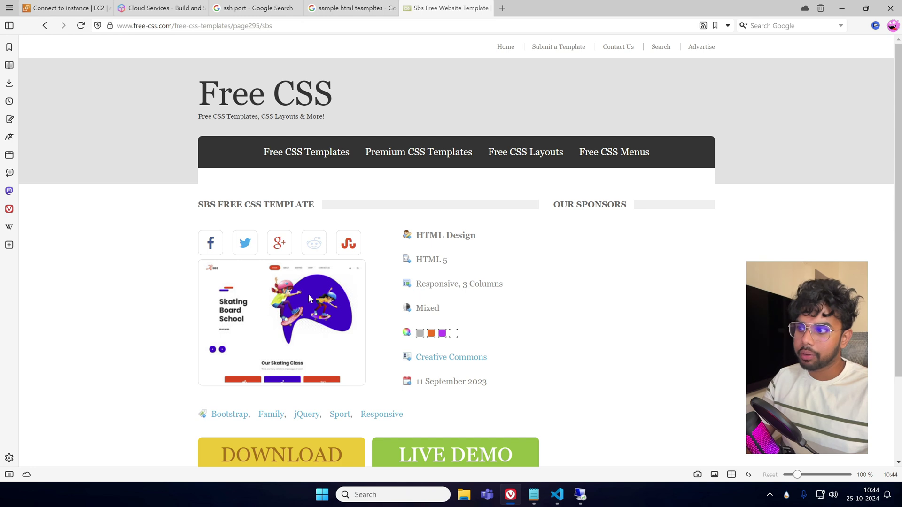
# Download the Sbs template zip and close the Downloads panel.
pyautogui.scroll(-3, 394, 301)
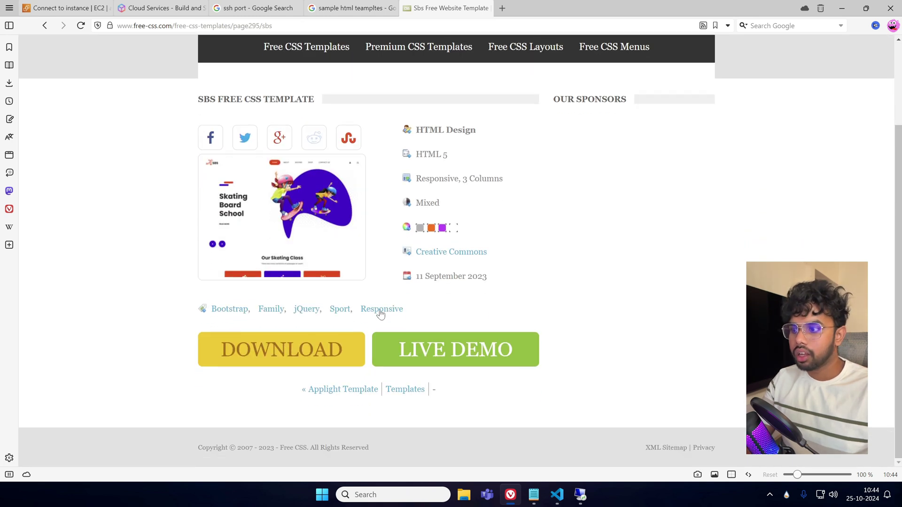
pyautogui.click(332, 348)
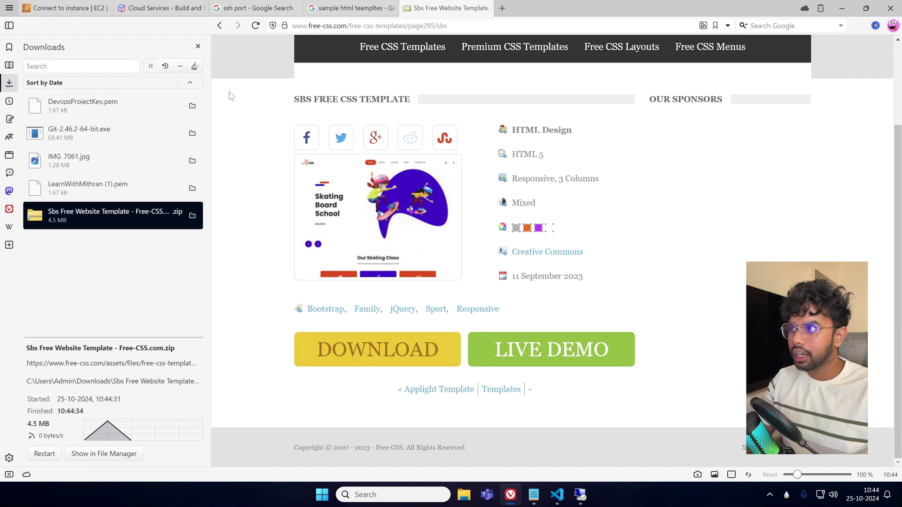
pyautogui.click(198, 46)
pyautogui.scroll(3, 423, 256)
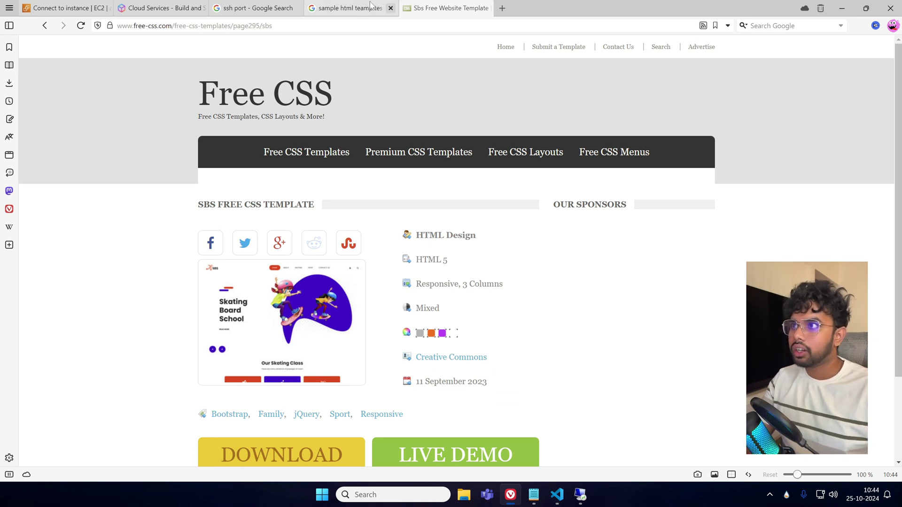
pyautogui.moveTo(360, 10)
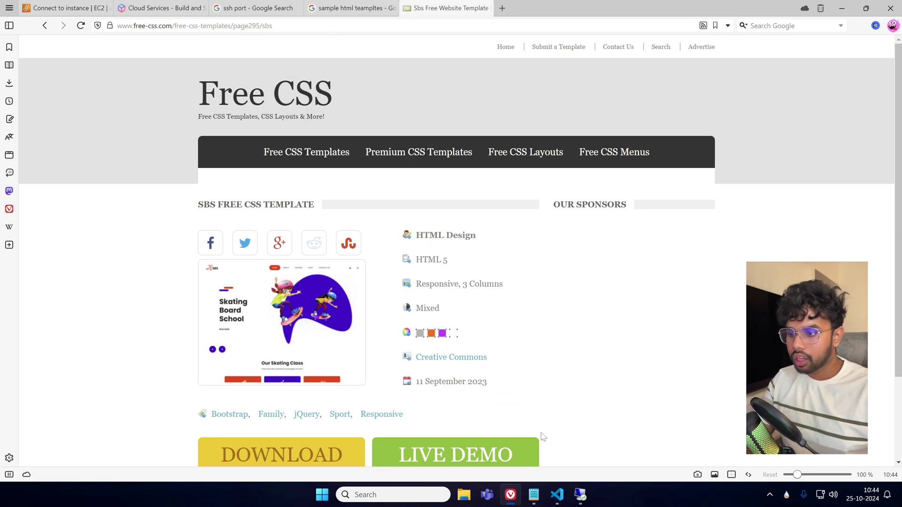
# Note 'Windows -> Windows (Copy Paste)' in Notepad and return to the remote desktop.
pyautogui.click(535, 498)
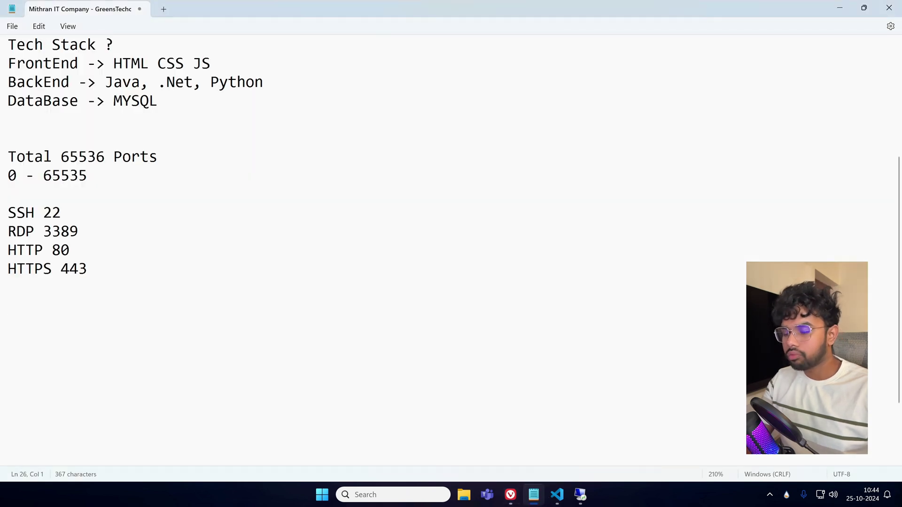
pyautogui.write('Winodw')
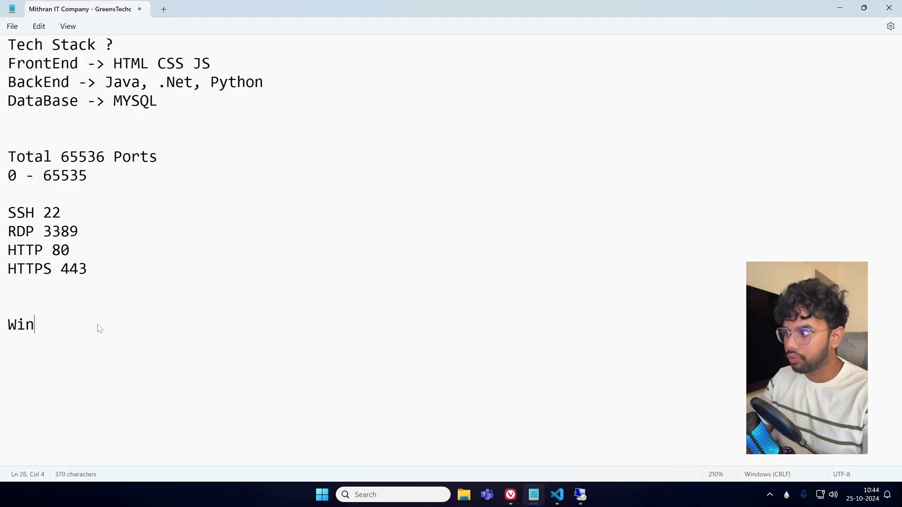
pyautogui.press('BackSpace')
pyautogui.press('BackSpace')
pyautogui.press('BackSpace')
pyautogui.write('dows -> W')
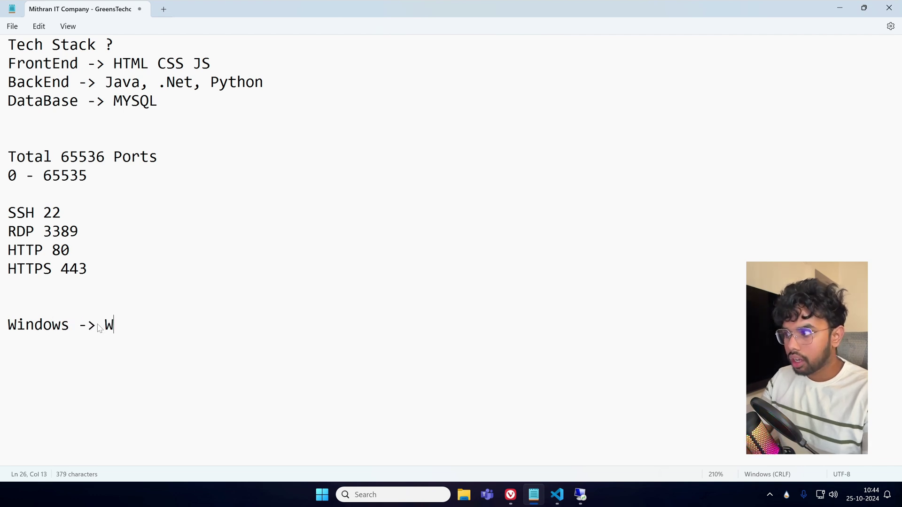
pyautogui.write('indows')
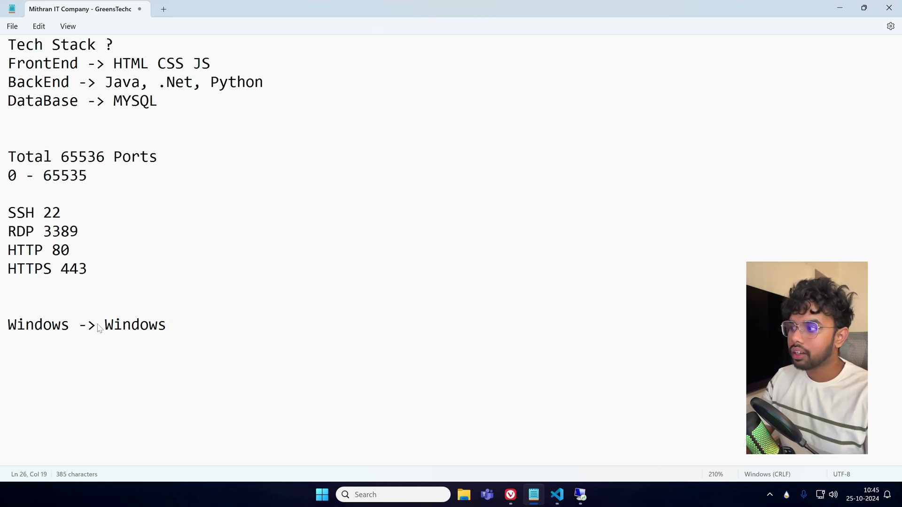
pyautogui.write('()')
pyautogui.press('Left')
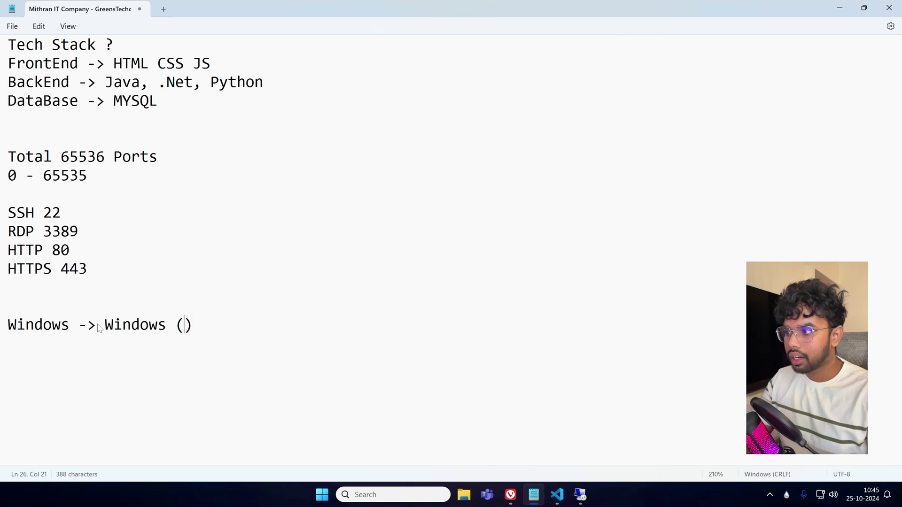
pyautogui.write('Dra')
pyautogui.press('BackSpace')
pyautogui.press('BackSpace')
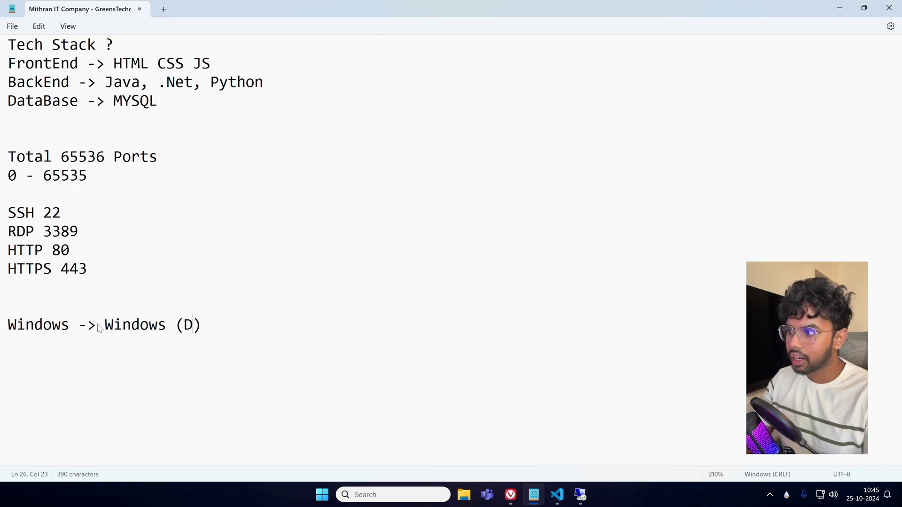
pyautogui.press('BackSpace')
pyautogui.write('Copy Paste')
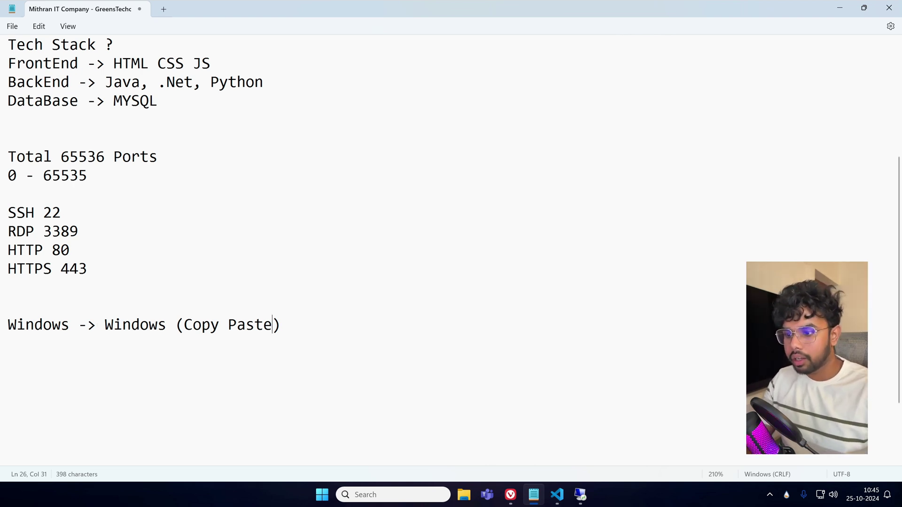
pyautogui.click(582, 497)
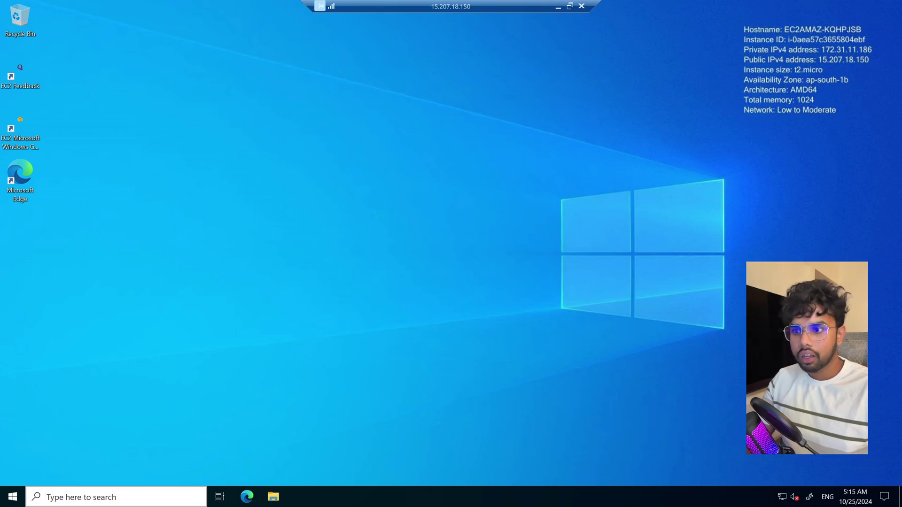
# Launch Server Manager from the remote server's Start menu.
pyautogui.click(12, 497)
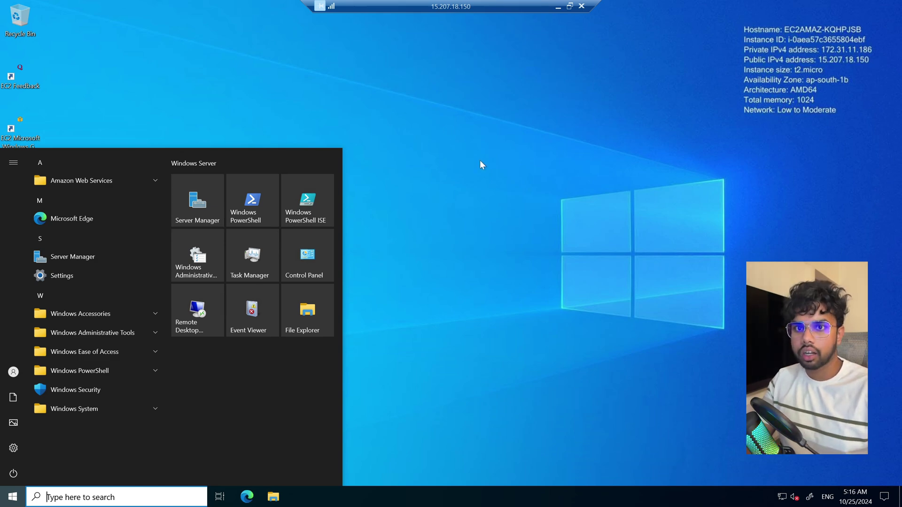
pyautogui.click(206, 205)
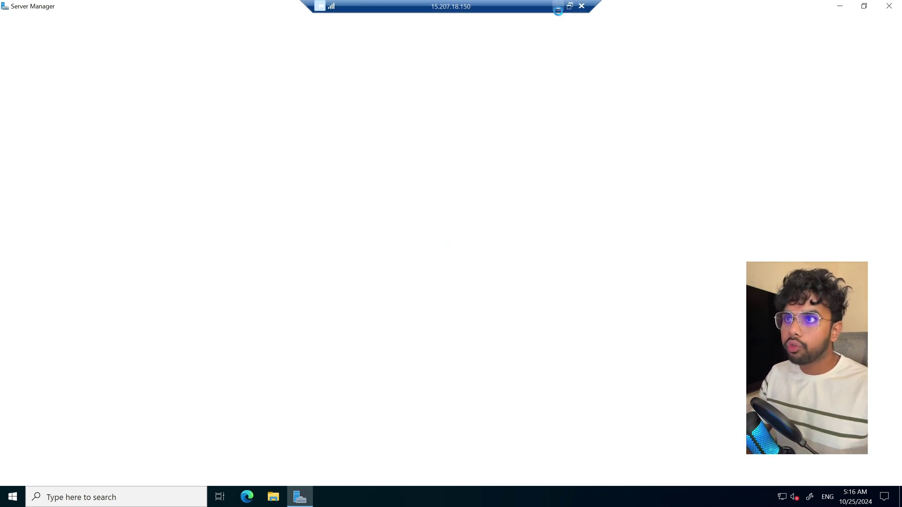
# Add 'Linux -> Apache Httpd' below the HTTPS 443 line in Notepad.
pyautogui.click(558, 7)
pyautogui.scroll(2, 203, 296)
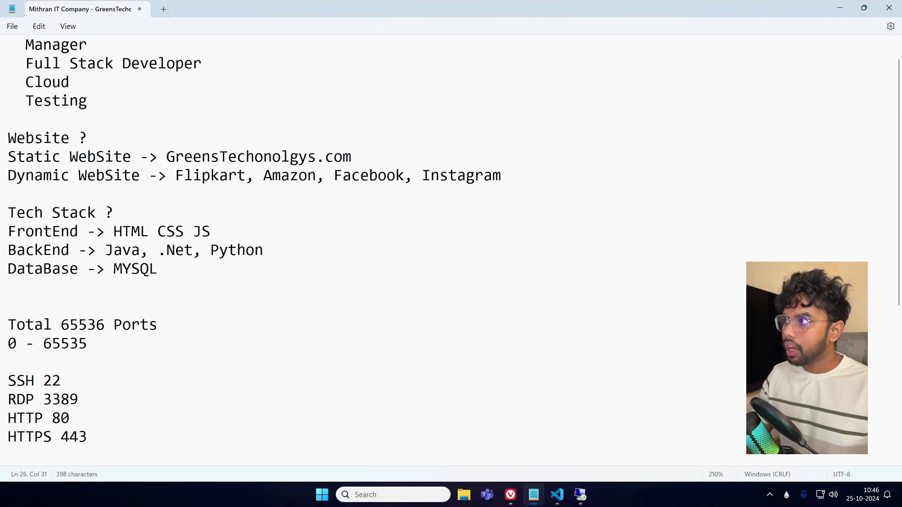
pyautogui.scroll(-3, 203, 296)
pyautogui.scroll(4, 183, 280)
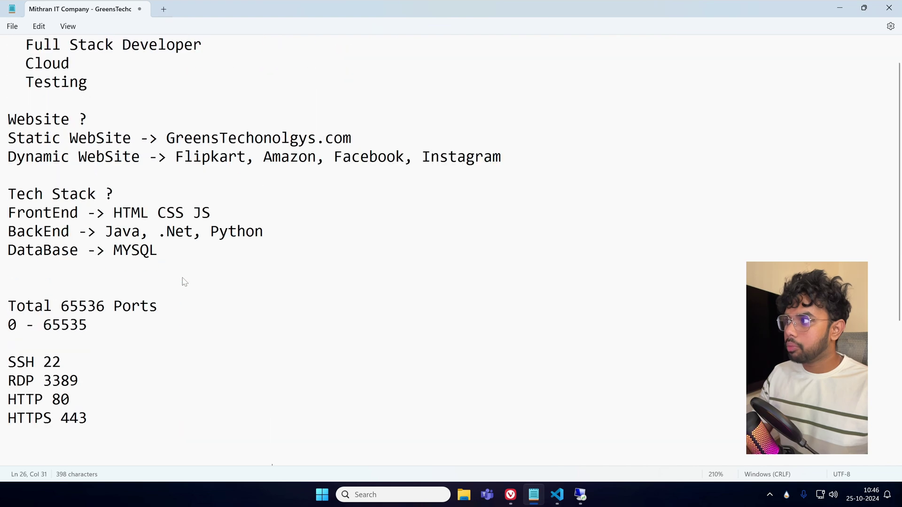
pyautogui.scroll(-5, 184, 280)
pyautogui.scroll(2, 139, 288)
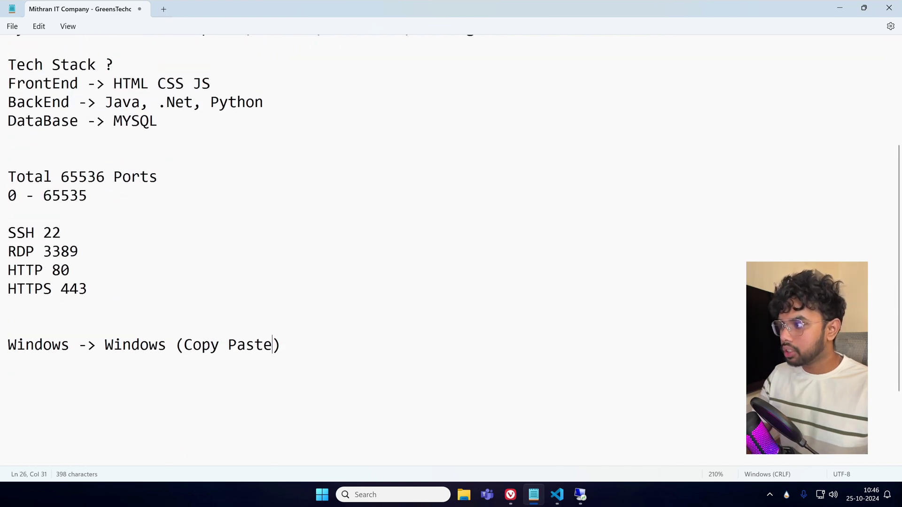
pyautogui.scroll(-1, 139, 288)
pyautogui.scroll(-1, 139, 288)
pyautogui.click(125, 184)
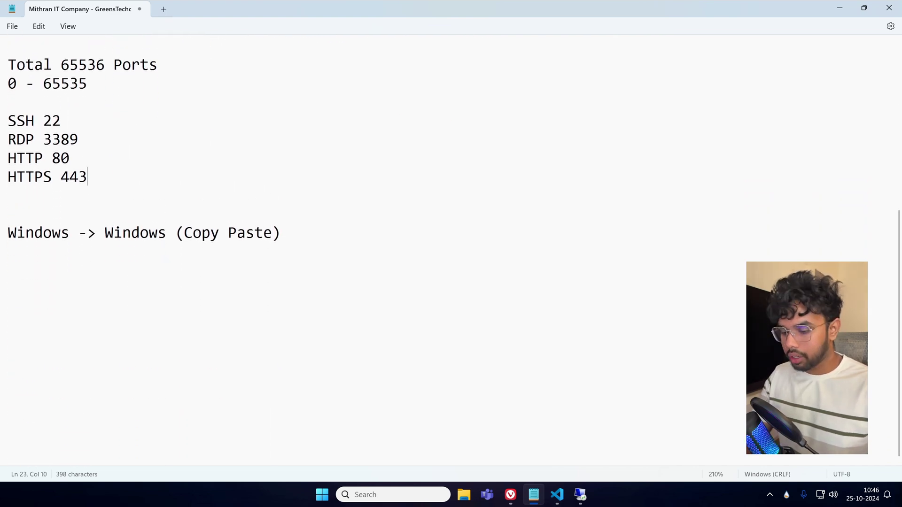
pyautogui.press('Return')
pyautogui.press('Return')
pyautogui.write('Linux -> ')
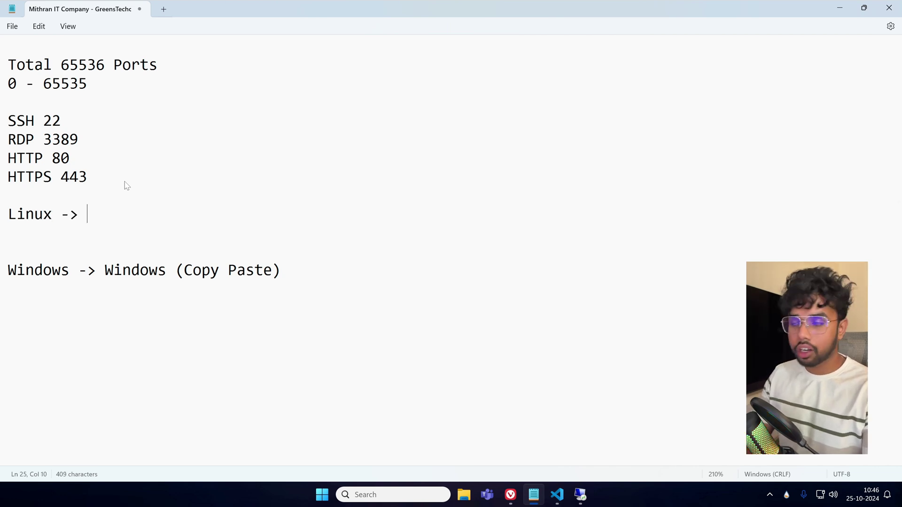
pyautogui.write('Apache')
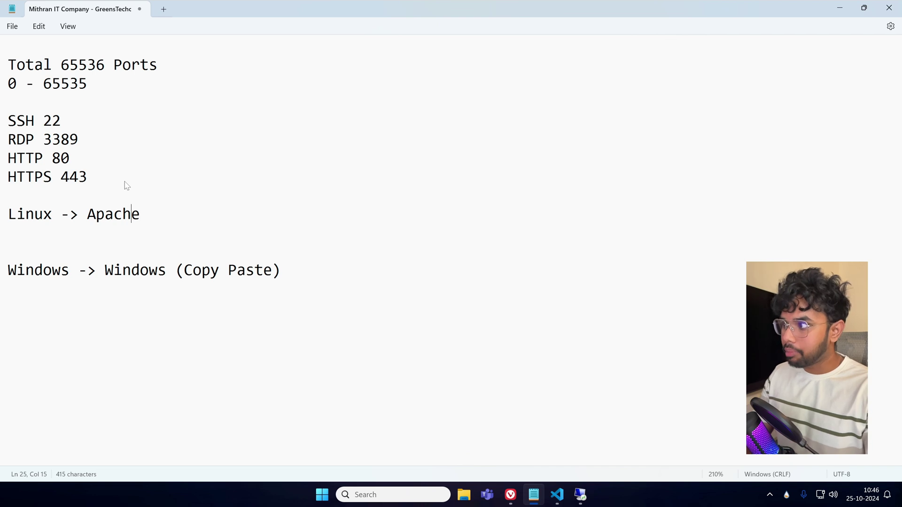
pyautogui.write(' Httpd')
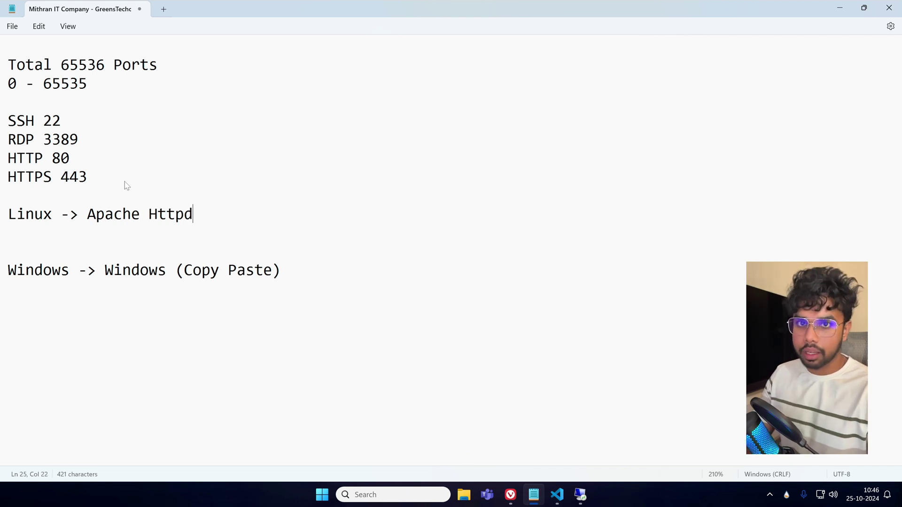
# Add 'Windows -> IIS' on the next line and return to the remote session.
pyautogui.press('Return')
pyautogui.write('Window')
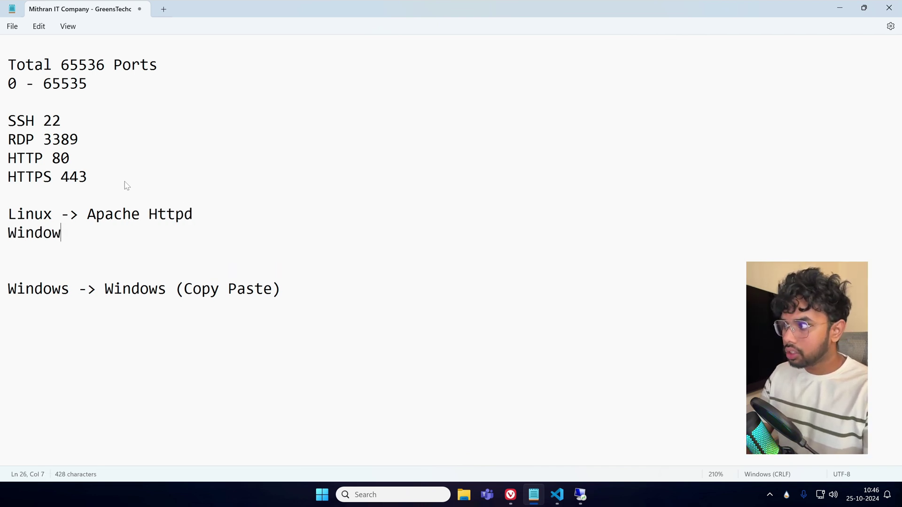
pyautogui.write('s -> ')
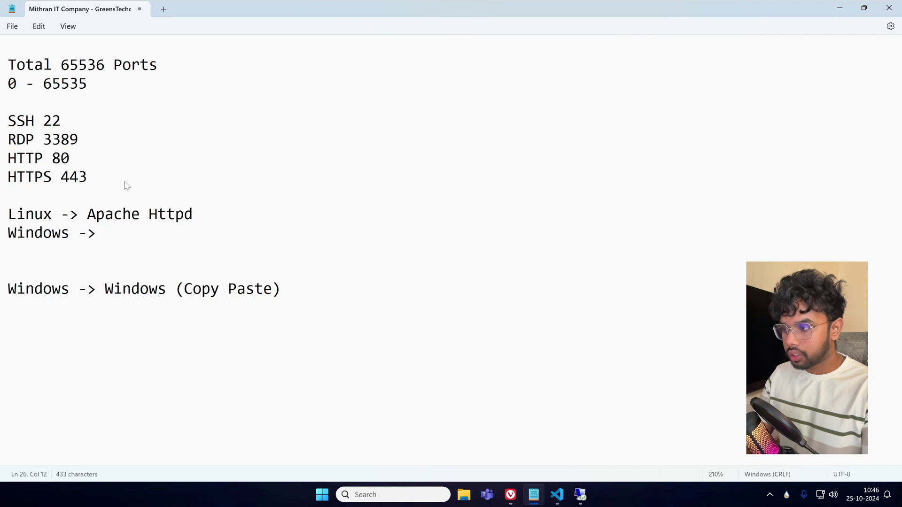
pyautogui.write('IIS')
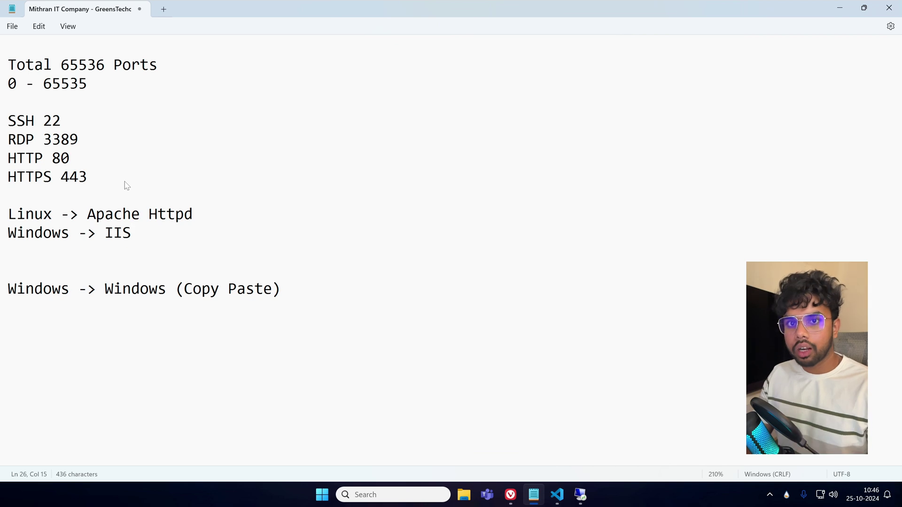
pyautogui.moveTo(562, 496)
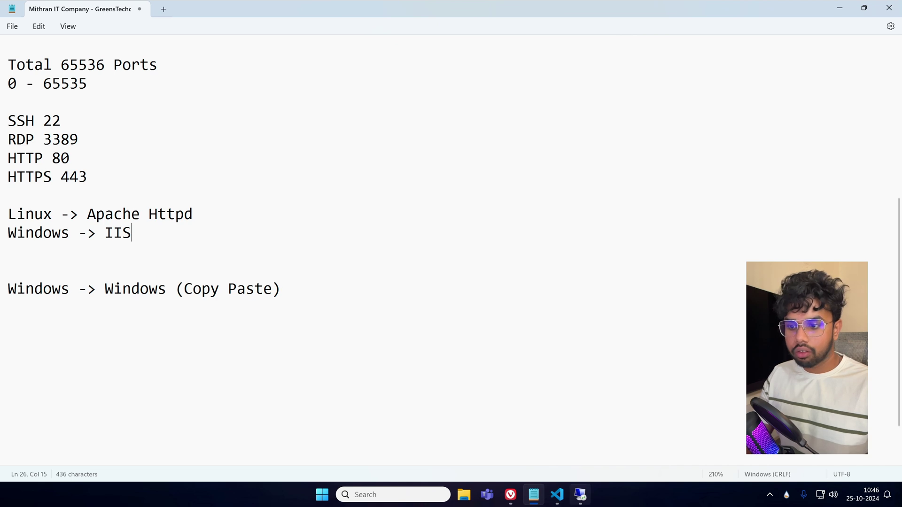
pyautogui.moveTo(516, 502)
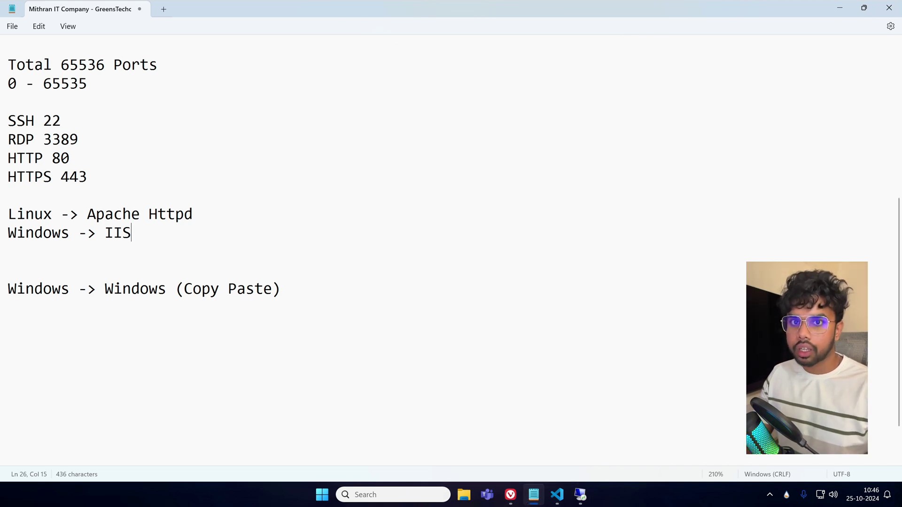
pyautogui.doubleClick(157, 233)
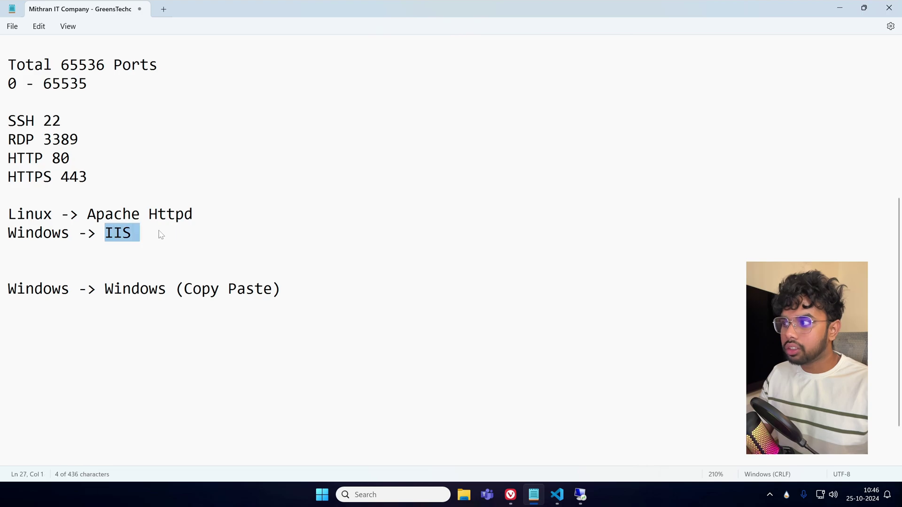
pyautogui.click(157, 234)
pyautogui.click(580, 494)
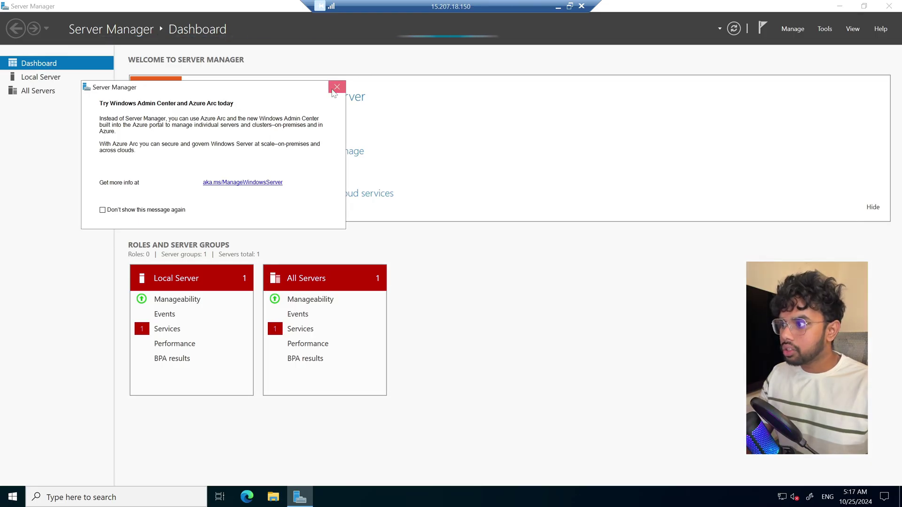
# Close the 'Try Windows Admin Center and Azure Arc today' pop-up in Server Manager.
pyautogui.click(336, 87)
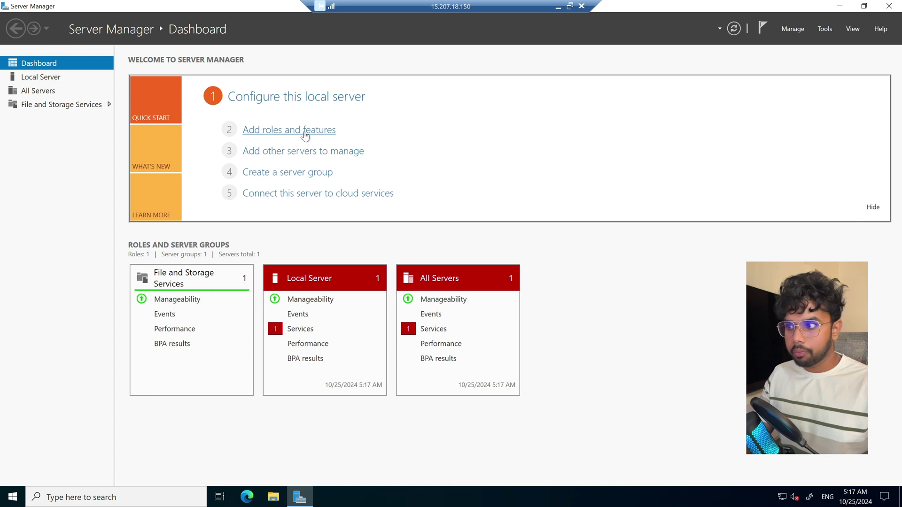
# Select the Web Server (IIS) role with its management tools for this server.
pyautogui.click(305, 134)
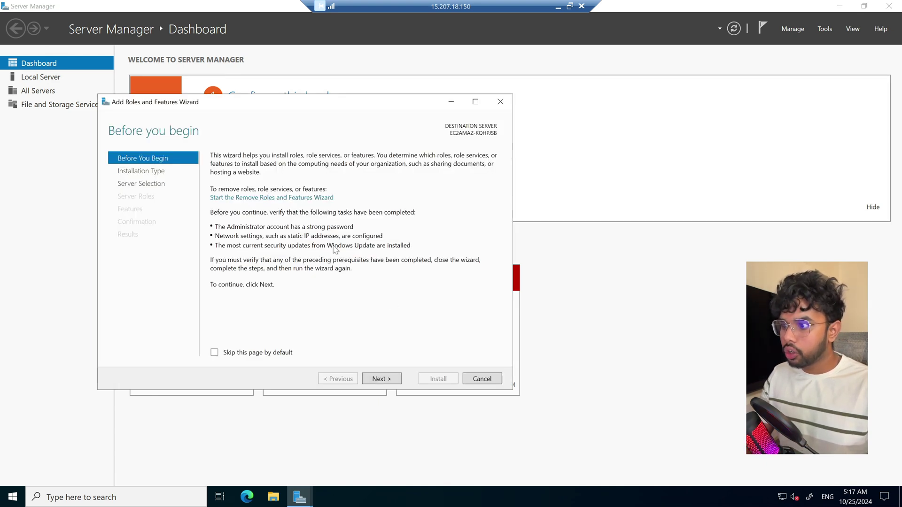
pyautogui.click(389, 379)
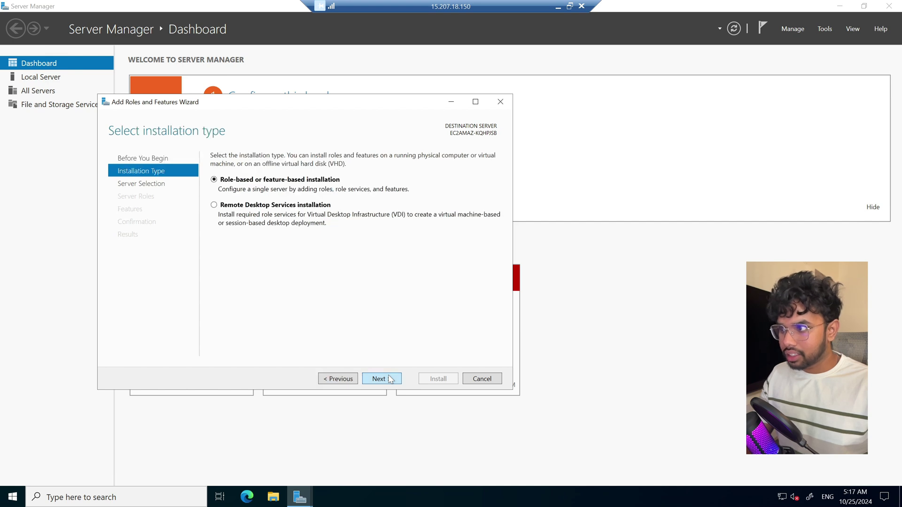
pyautogui.click(389, 378)
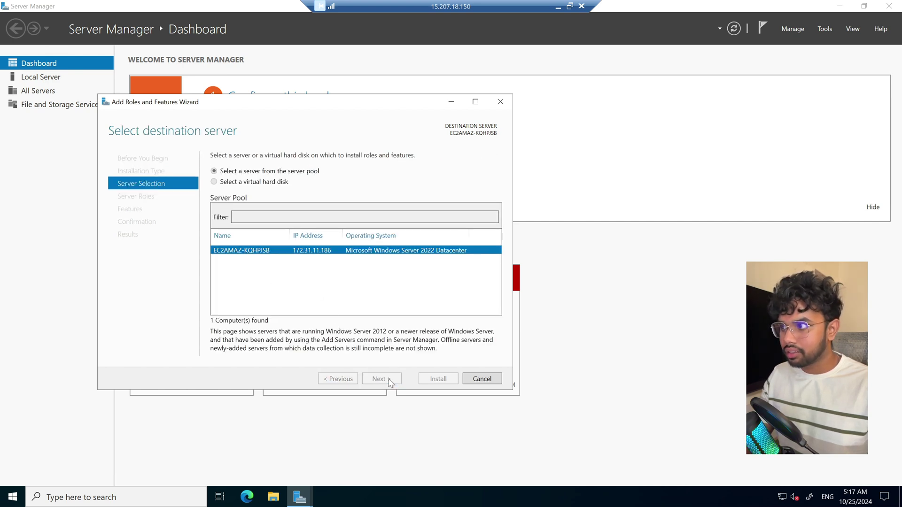
pyautogui.click(389, 379)
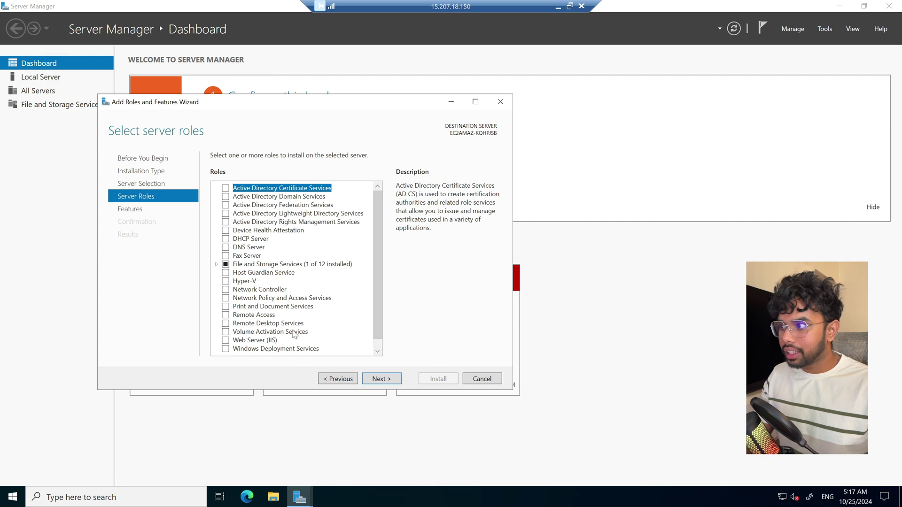
pyautogui.scroll(-1, 341, 304)
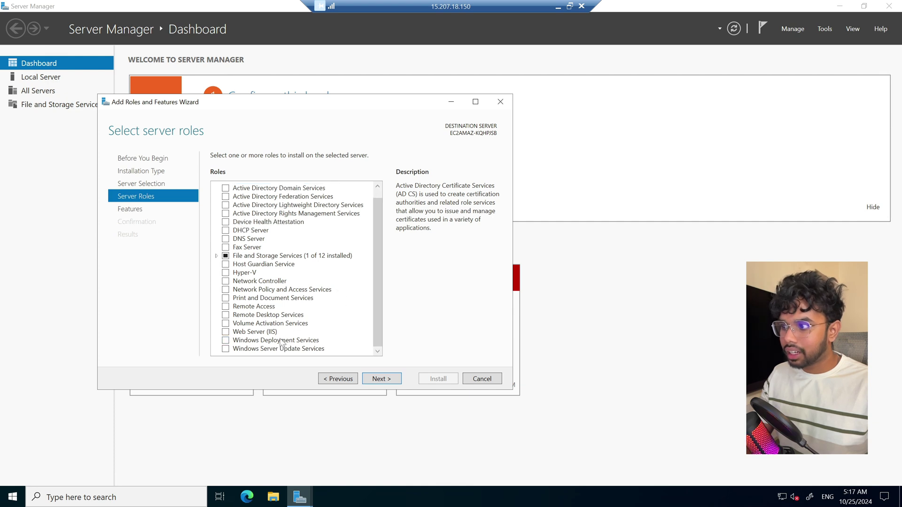
pyautogui.click(226, 332)
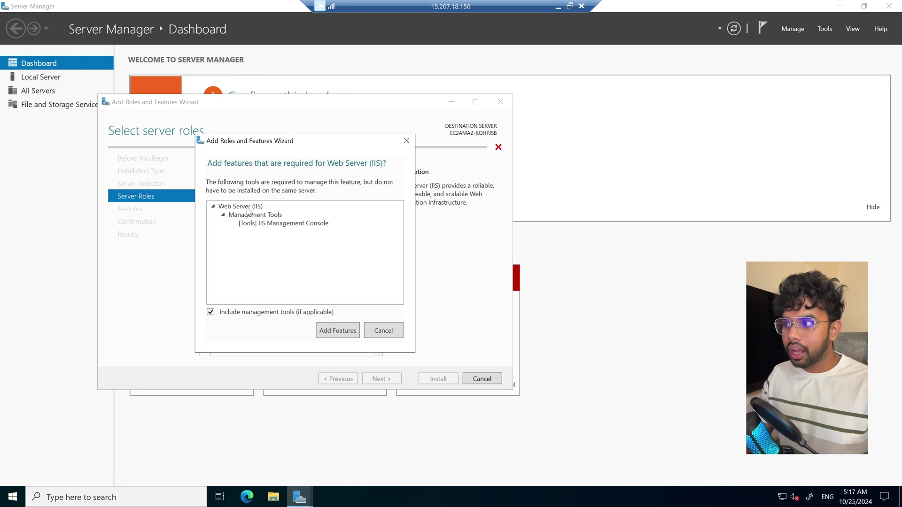
pyautogui.click(334, 337)
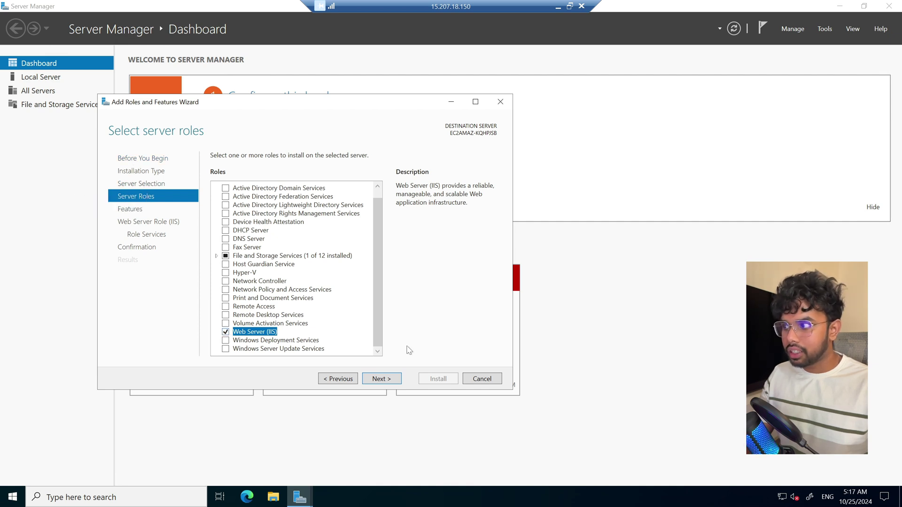
pyautogui.click(386, 381)
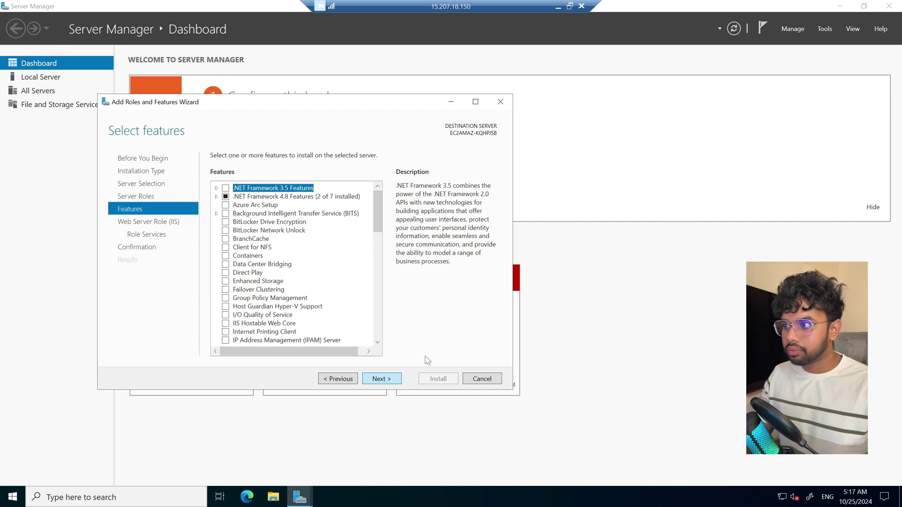
# Keep default features and IIS role services, then start the installation.
pyautogui.moveTo(380, 231); pyautogui.dragTo(400, 182)
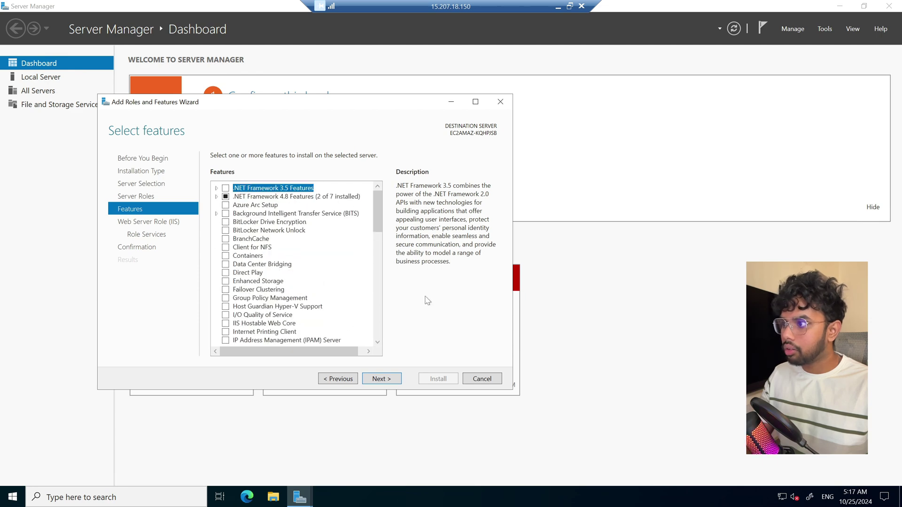
pyautogui.click(388, 381)
pyautogui.click(388, 381)
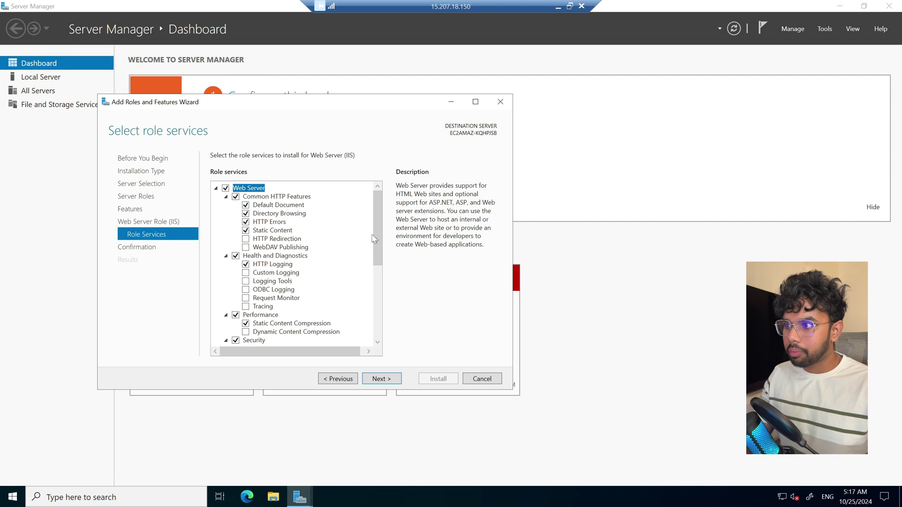
pyautogui.moveTo(375, 233); pyautogui.dragTo(377, 307)
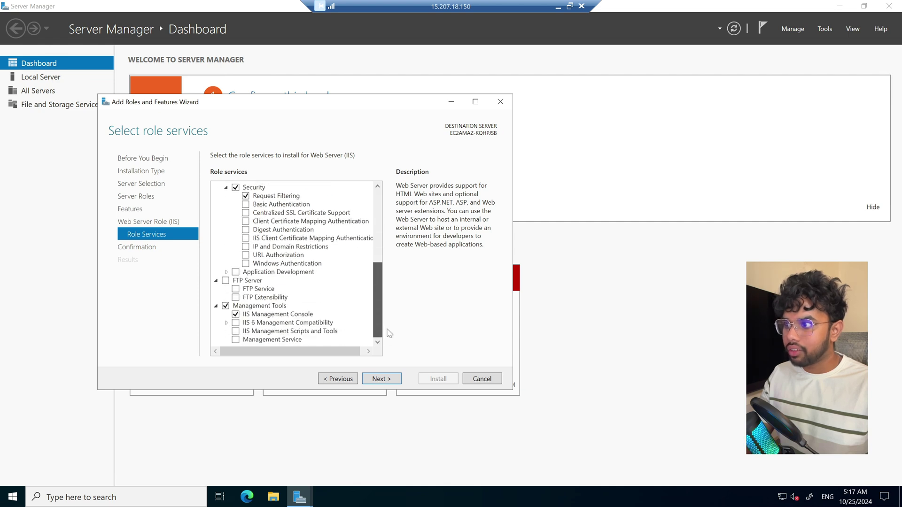
pyautogui.click(388, 381)
pyautogui.click(437, 379)
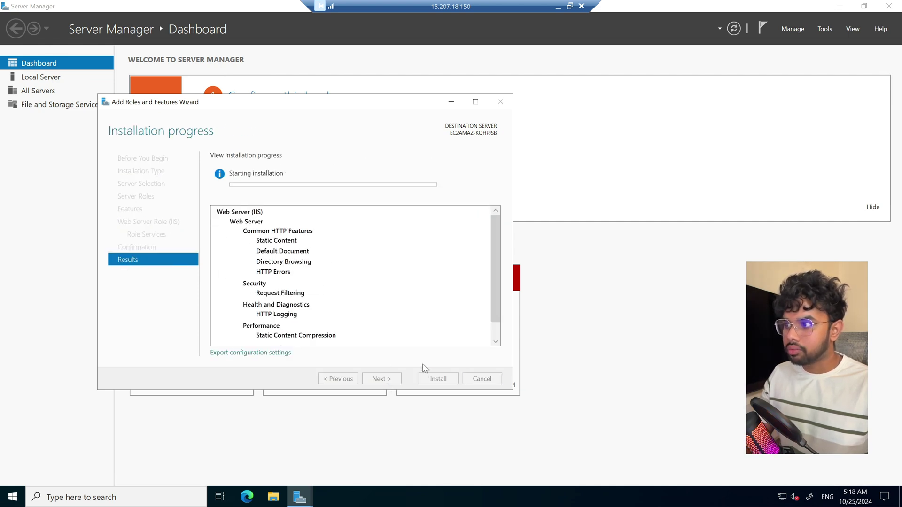
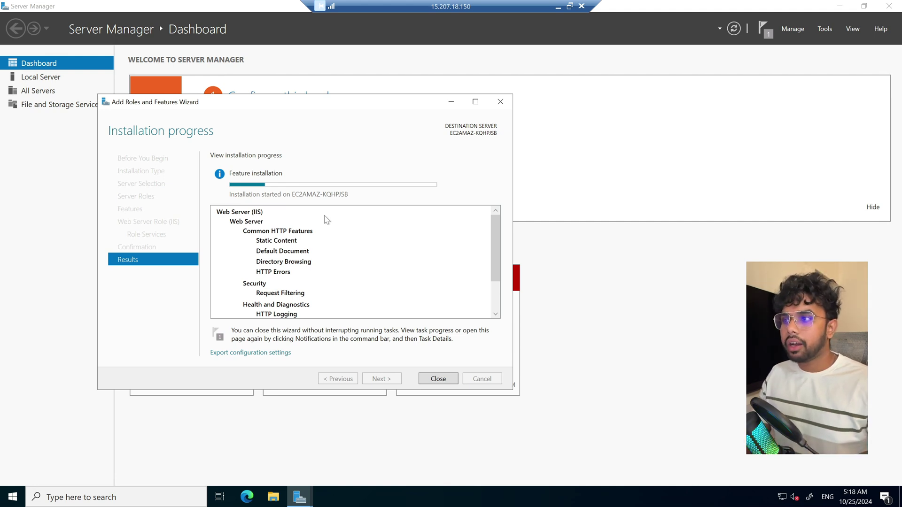
# Minimize the Remote Desktop session to reveal the local port notes in Notepad.
pyautogui.click(557, 6)
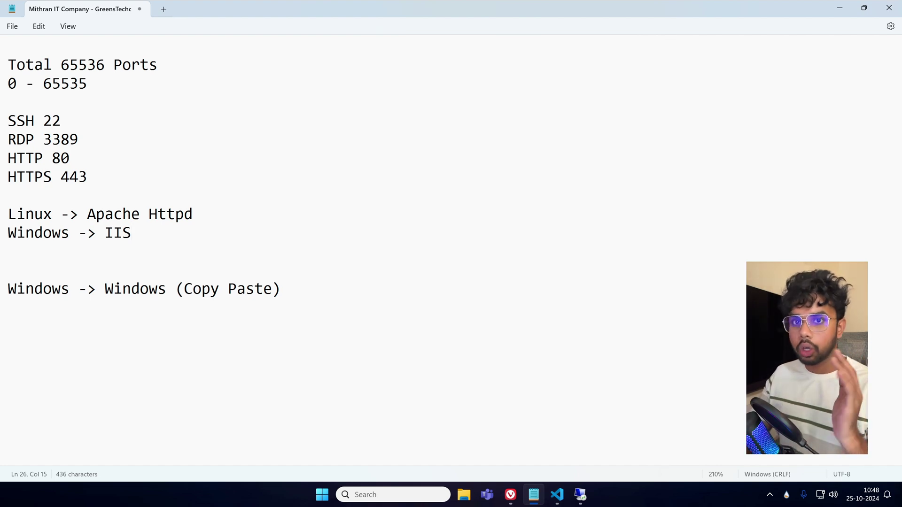
# In Downloads, extract the Sbs Free Website Template zip to its suggested folder.
pyautogui.click(464, 495)
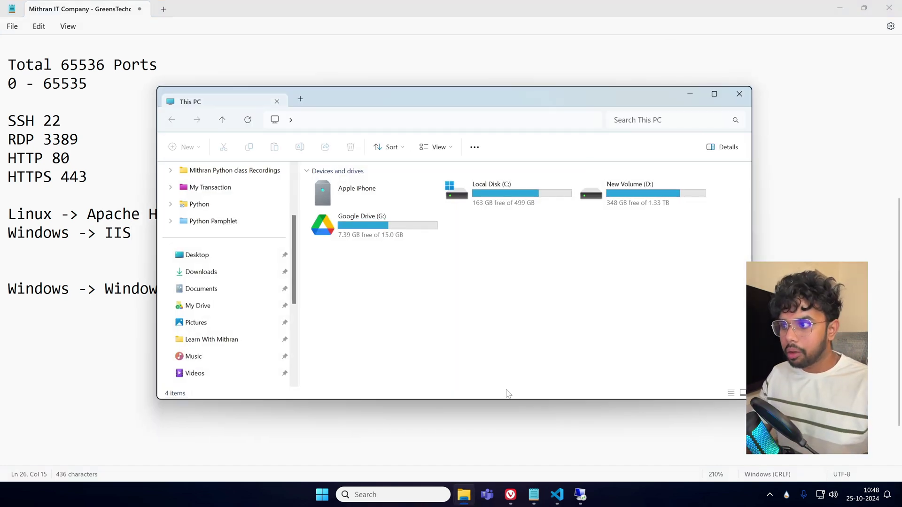
pyautogui.click(714, 95)
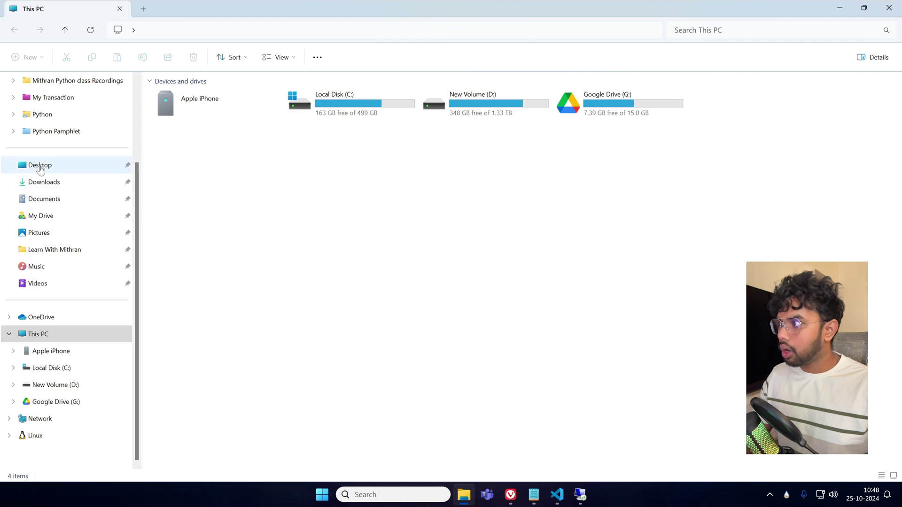
pyautogui.click(44, 182)
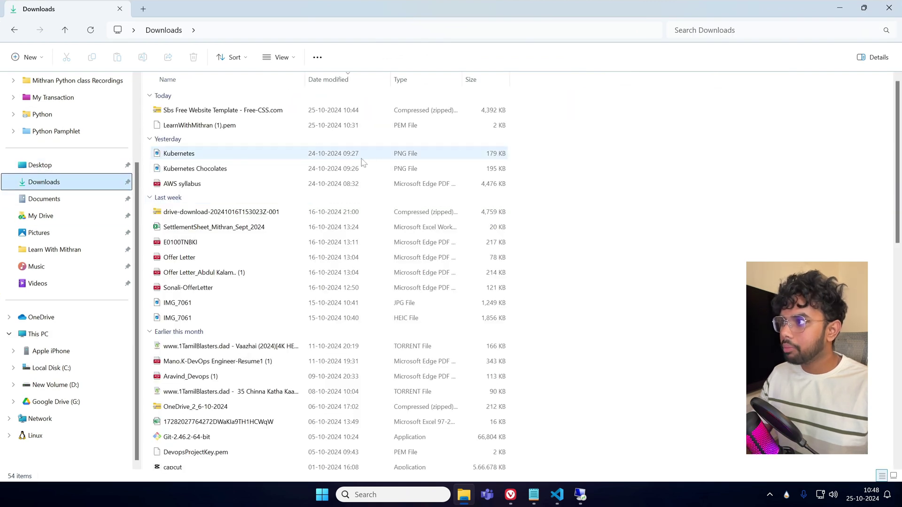
pyautogui.click(239, 116)
pyautogui.rightClick(239, 116)
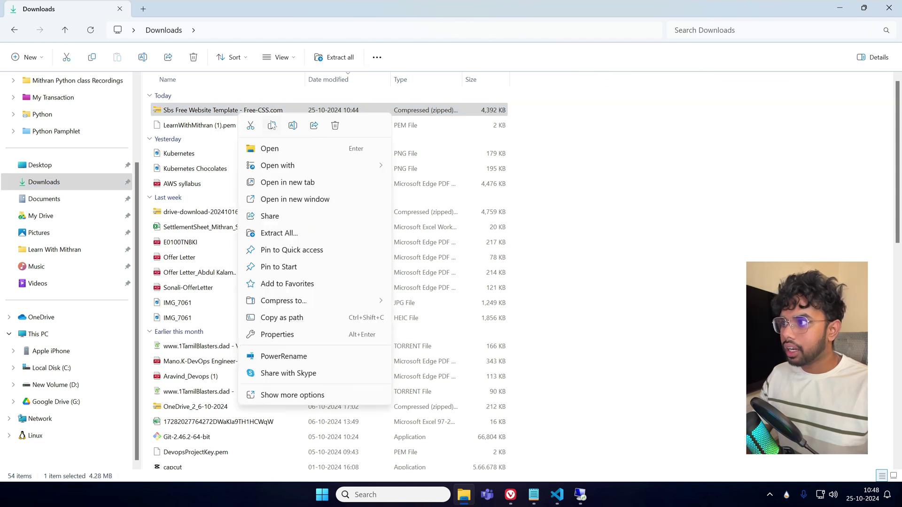
pyautogui.click(287, 233)
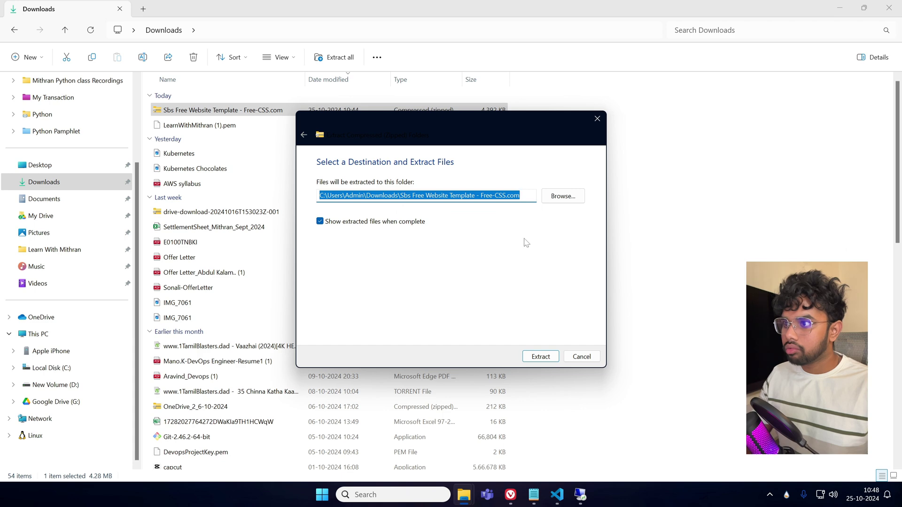
pyautogui.click(528, 356)
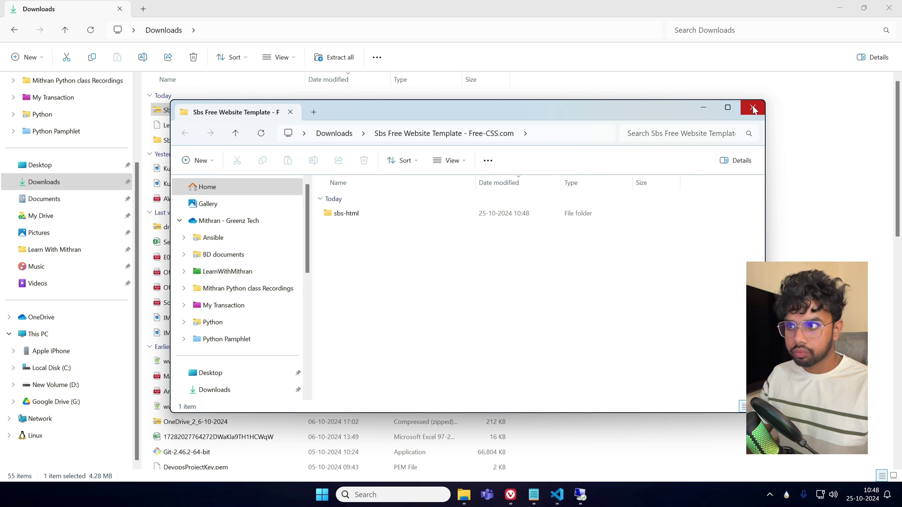
pyautogui.click(753, 108)
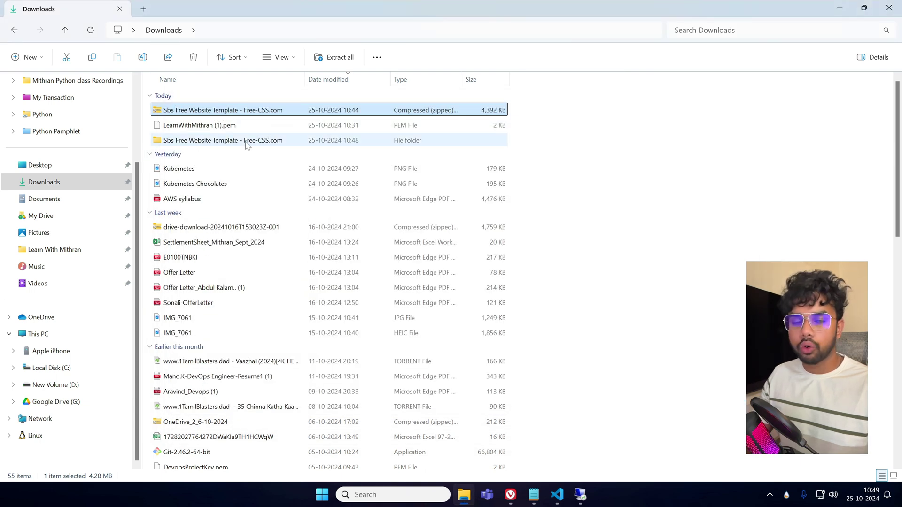
# Open the extracted template's sbs-html folder and check the index file's properties.
pyautogui.click(247, 141)
pyautogui.doubleClick(247, 141)
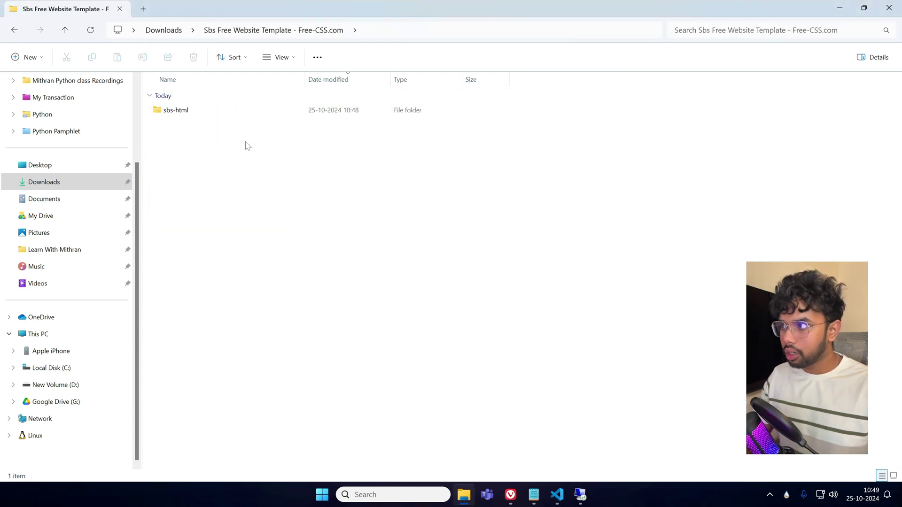
pyautogui.doubleClick(192, 115)
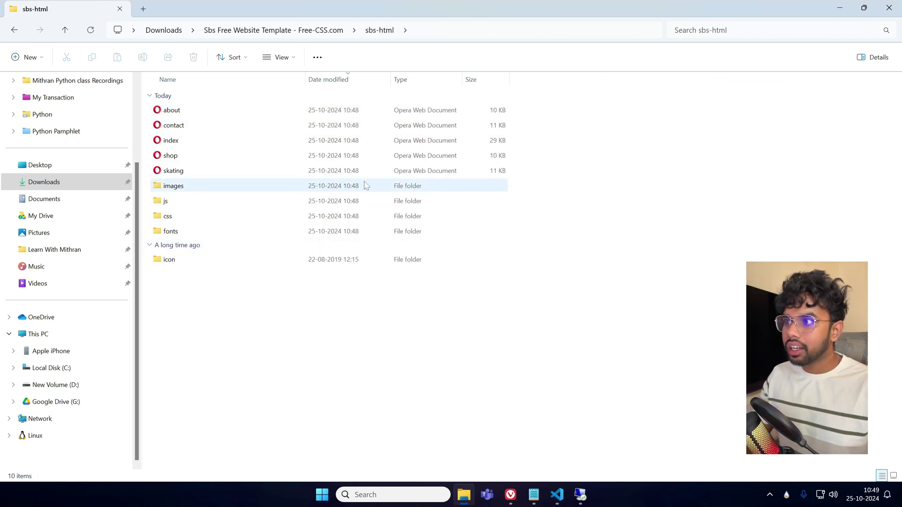
pyautogui.rightClick(199, 145)
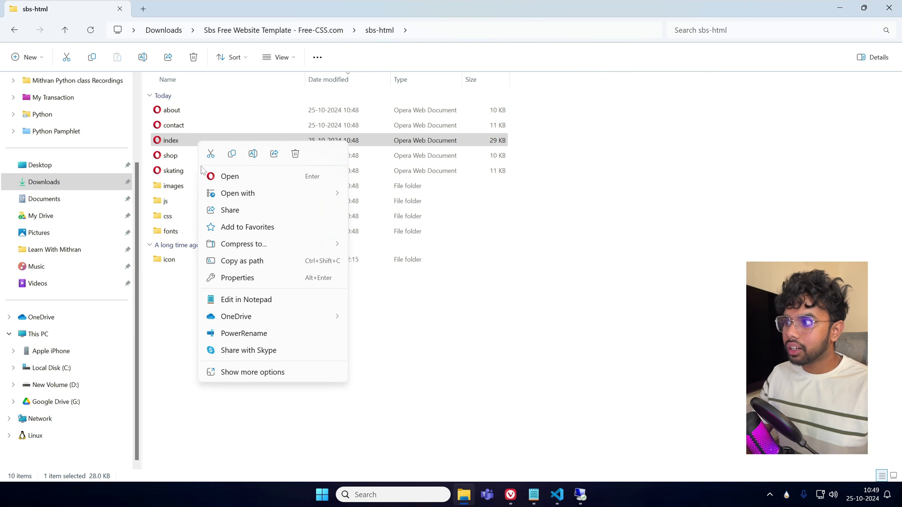
pyautogui.click(176, 311)
pyautogui.rightClick(168, 144)
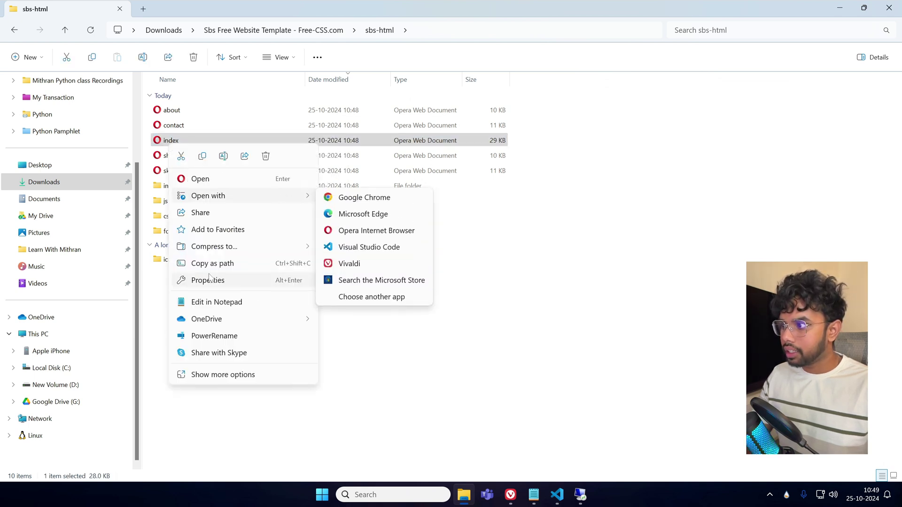
pyautogui.click(310, 280)
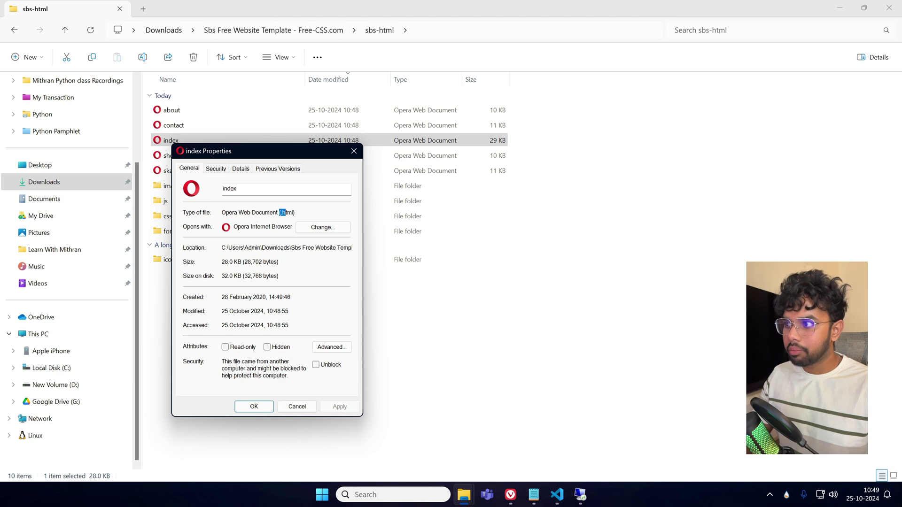
pyautogui.click(354, 151)
pyautogui.click(468, 346)
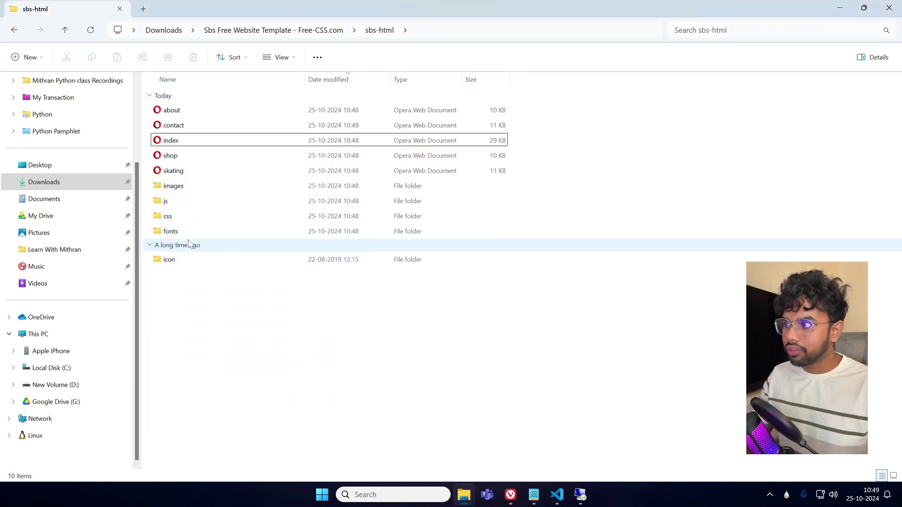
# Browse the js and images folders, preview test3, then return to the remote server.
pyautogui.doubleClick(190, 201)
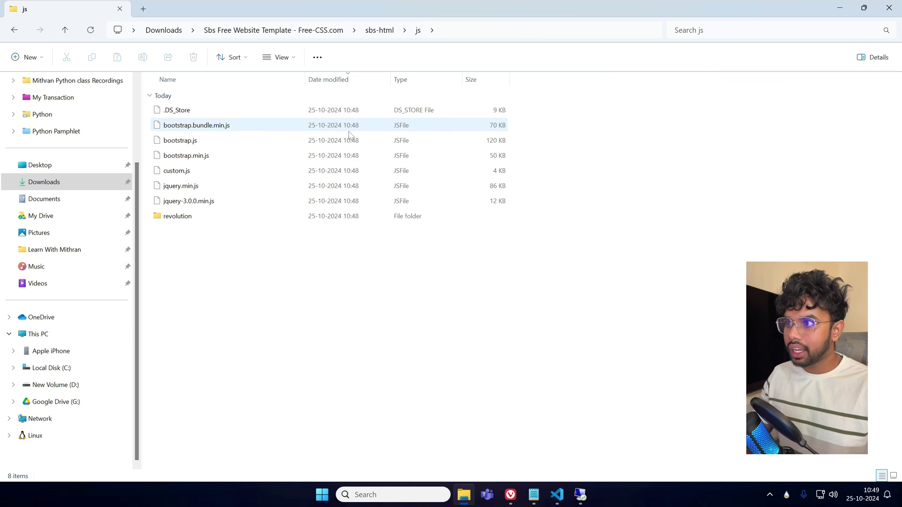
pyautogui.click(15, 30)
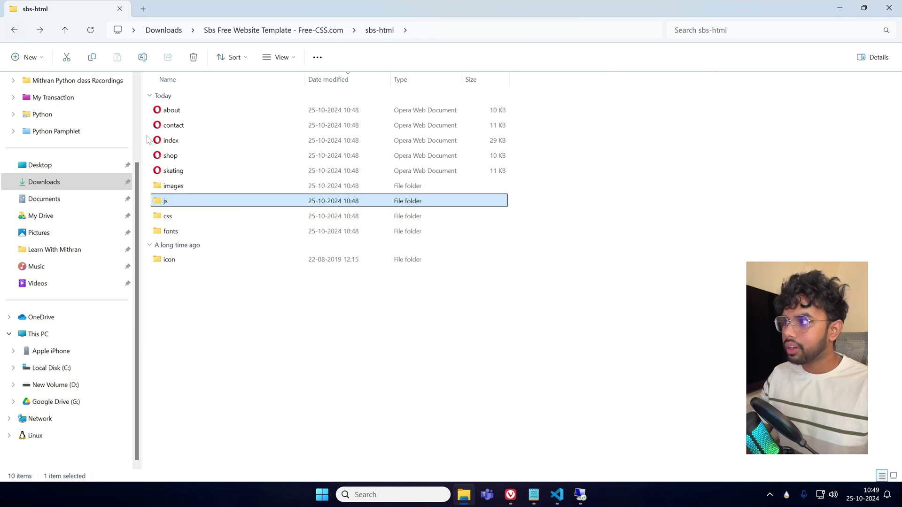
pyautogui.doubleClick(176, 185)
pyautogui.doubleClick(221, 186)
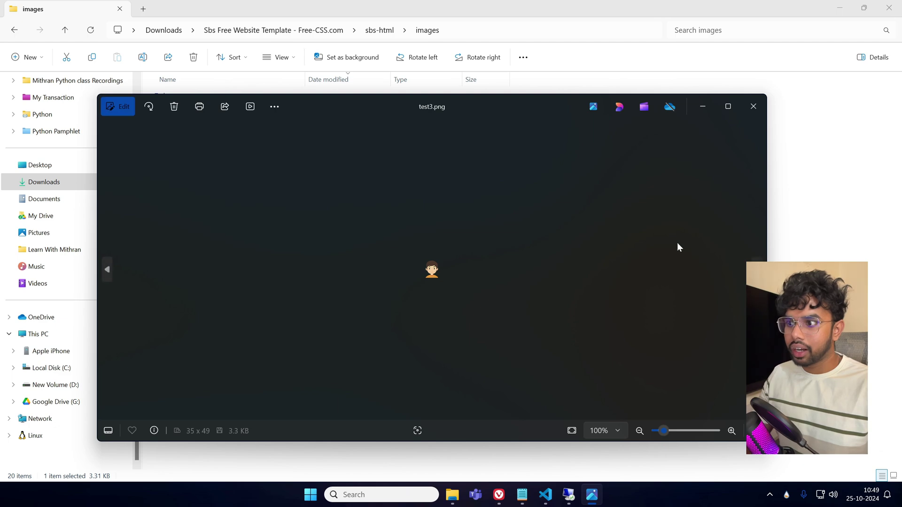
pyautogui.click(753, 106)
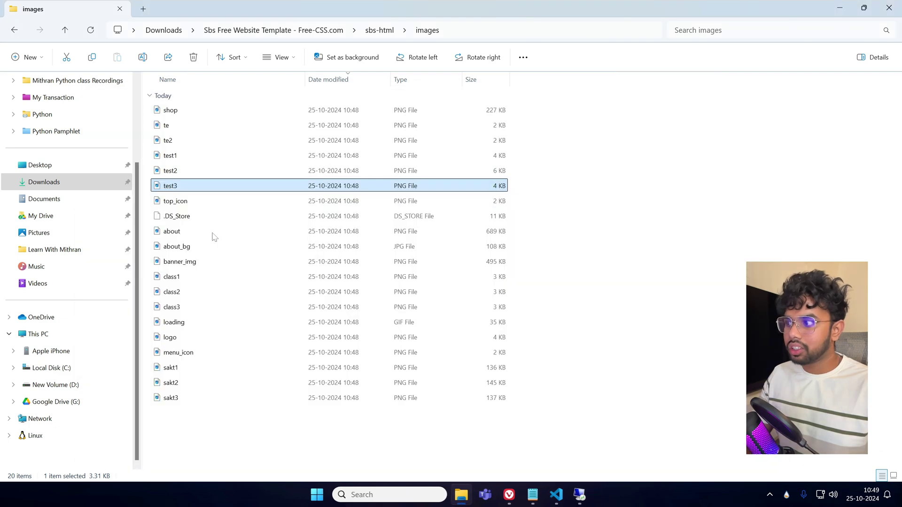
pyautogui.click(14, 30)
pyautogui.click(235, 327)
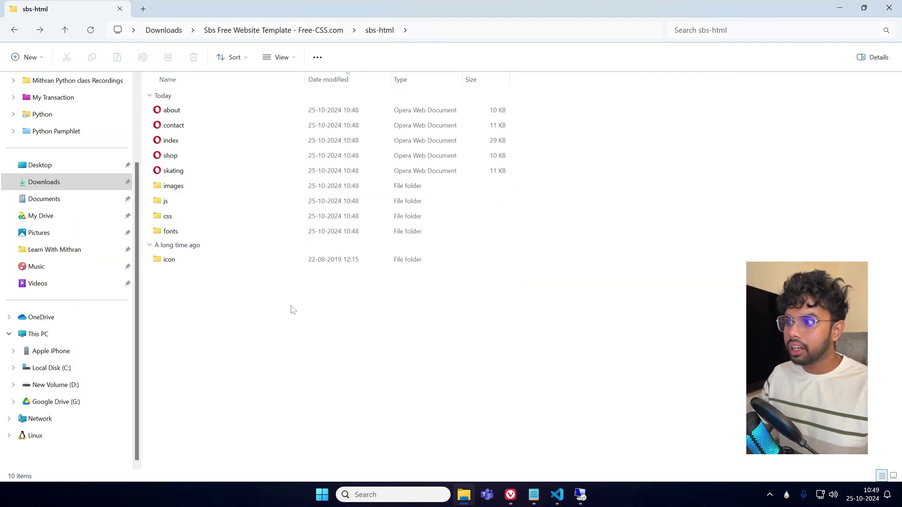
pyautogui.moveTo(536, 309); pyautogui.dragTo(245, 112)
pyautogui.click(339, 321)
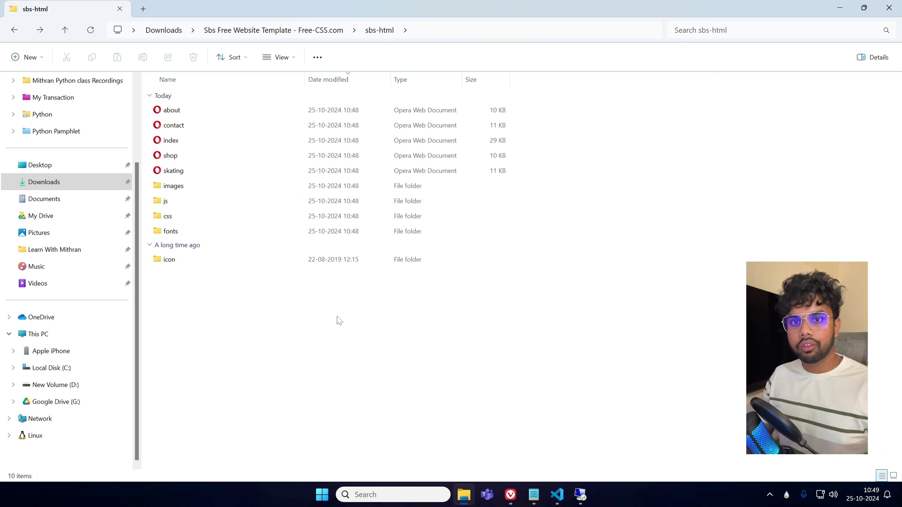
pyautogui.click(14, 31)
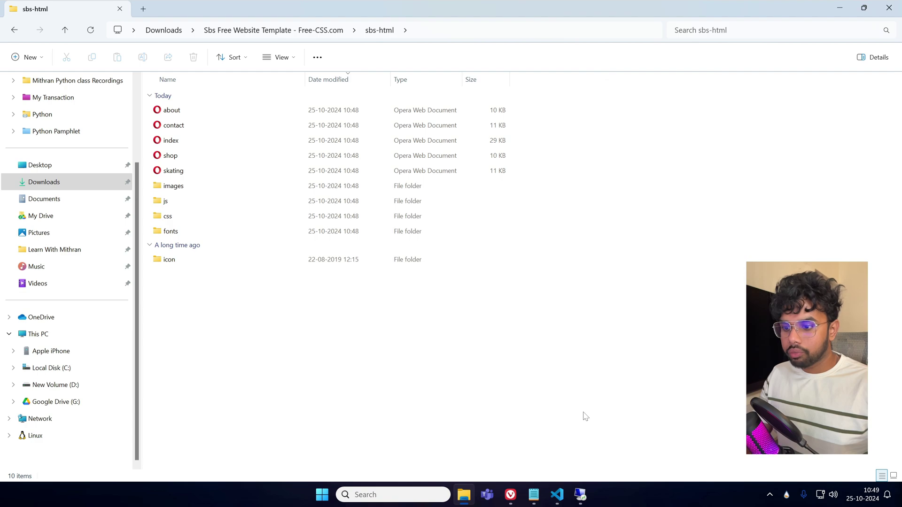
pyautogui.click(581, 495)
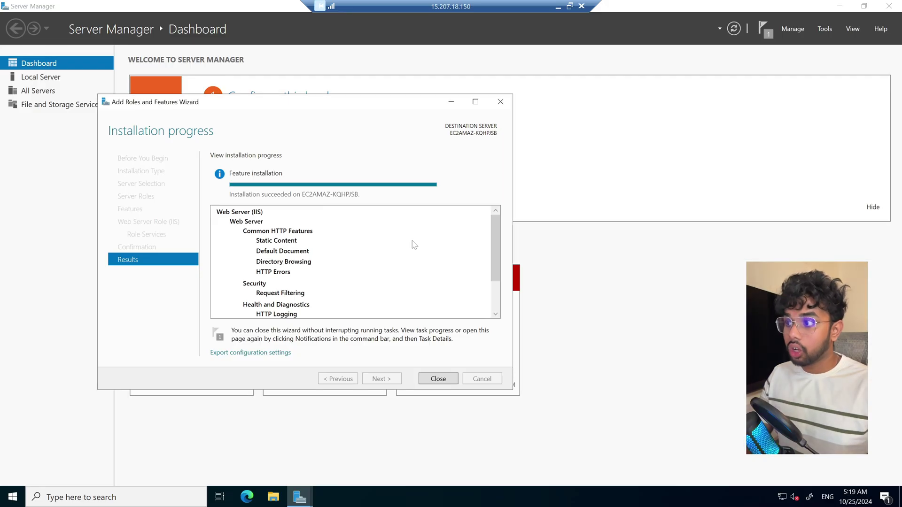
# Close the completed IIS installation wizard and then Server Manager.
pyautogui.click(437, 378)
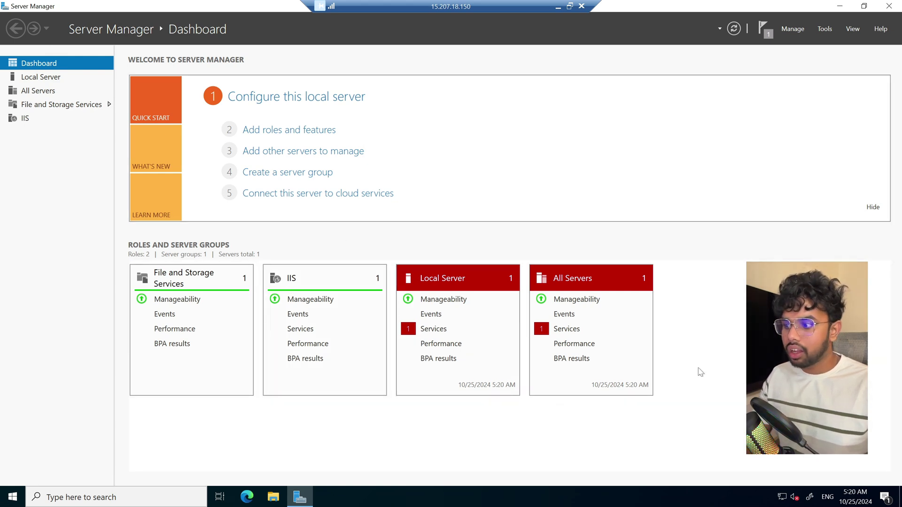
pyautogui.click(889, 6)
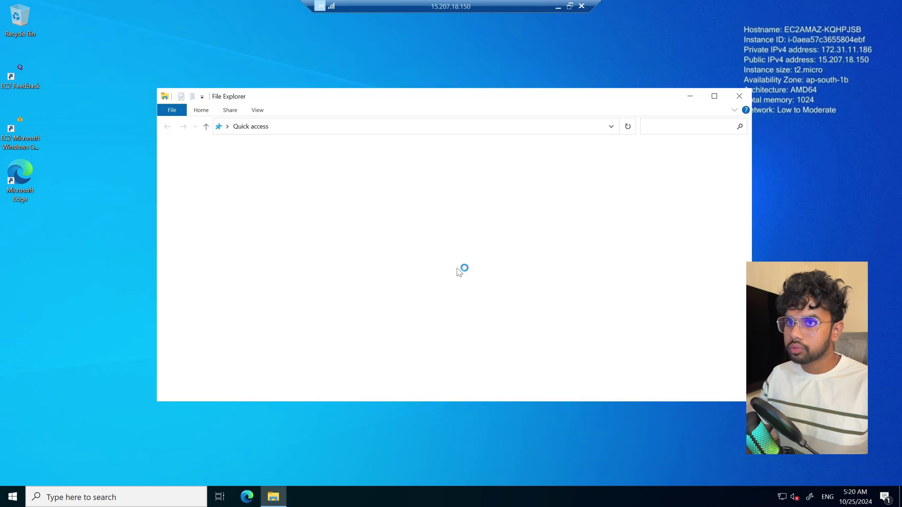
# Browse the server to C:\inetpub\wwwroot with its iisstart files, then minimize the session.
pyautogui.click(235, 220)
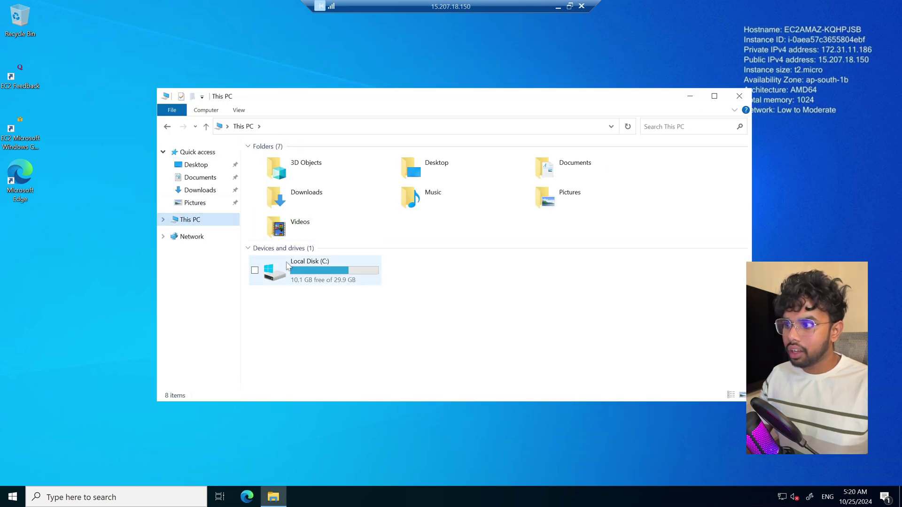
pyautogui.doubleClick(287, 266)
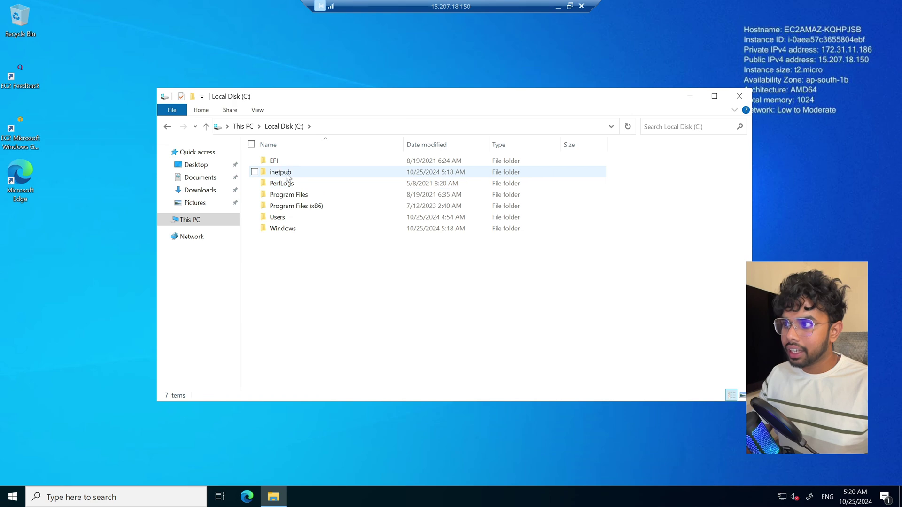
pyautogui.doubleClick(281, 172)
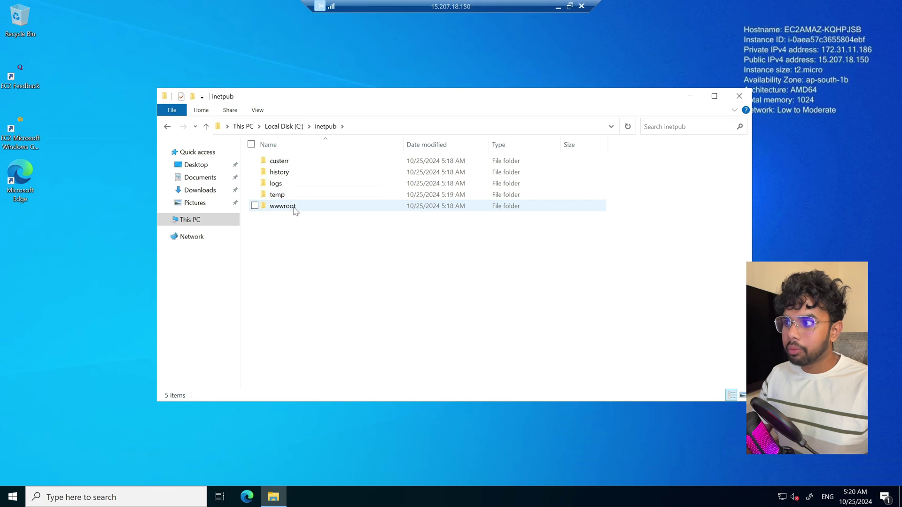
pyautogui.doubleClick(283, 207)
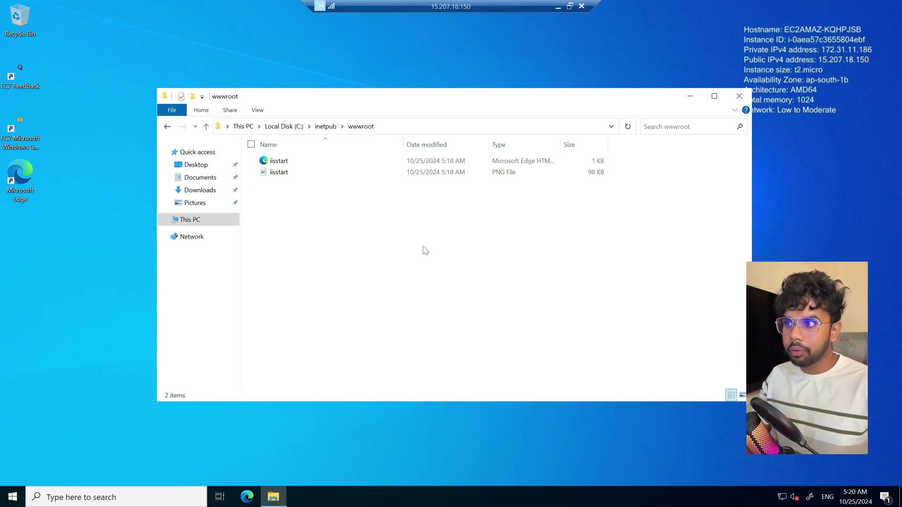
pyautogui.click(558, 7)
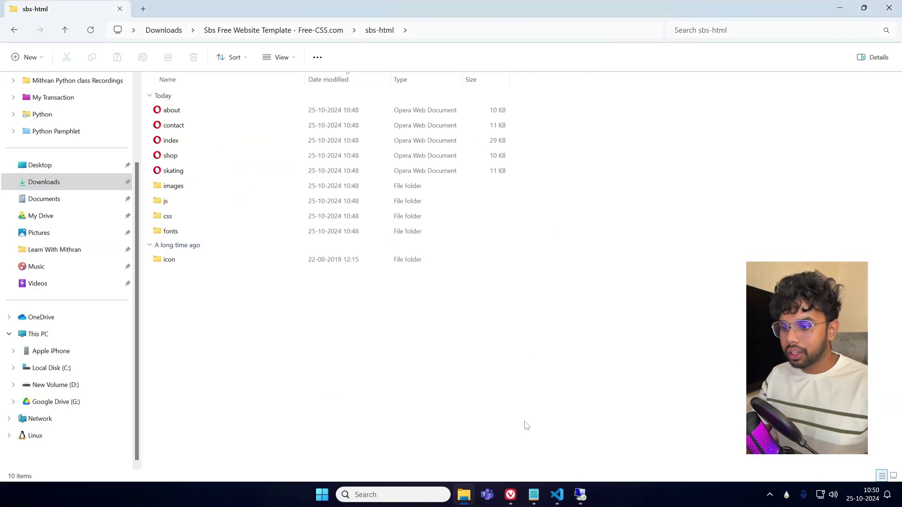
# Copy the Windows-WebServer's public IPv4 address and load it in a private Vivaldi window.
pyautogui.click(511, 494)
pyautogui.click(75, 6)
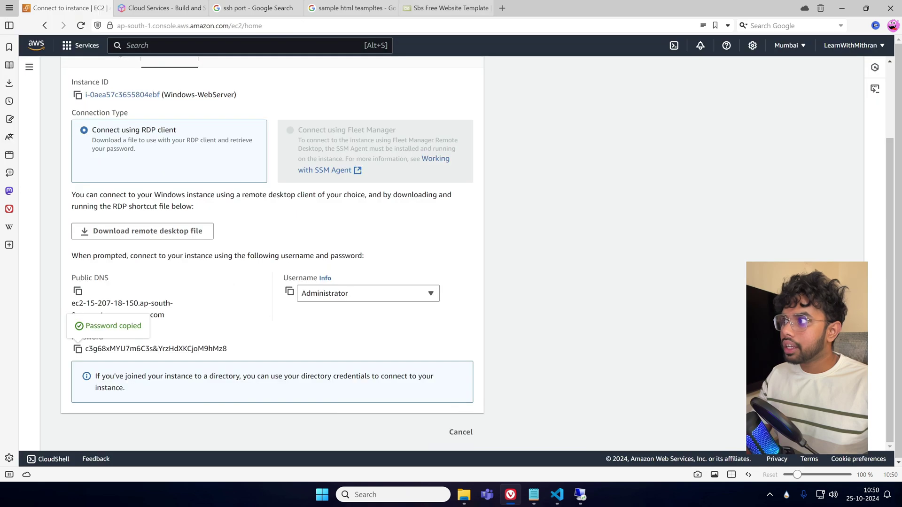
pyautogui.scroll(2, 117, 83)
pyautogui.click(116, 80)
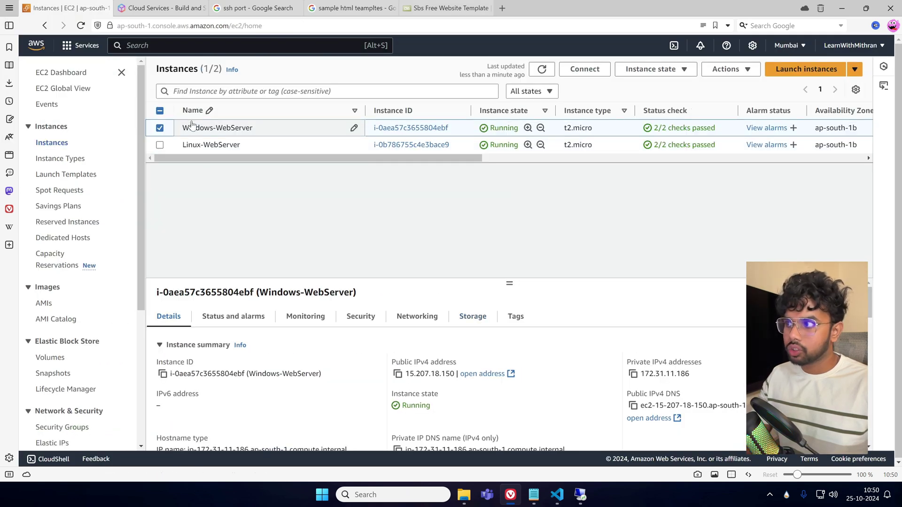
pyautogui.click(397, 375)
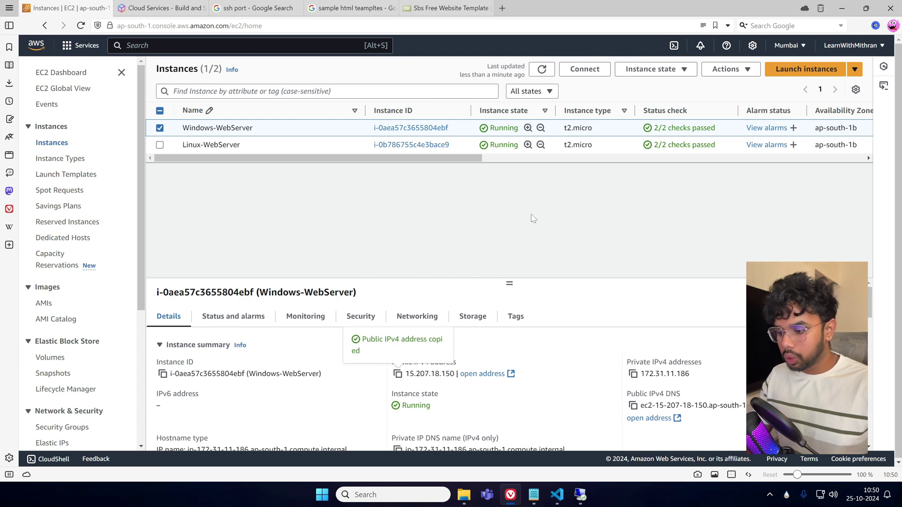
pyautogui.hotkey('ctrl', 'shift', 'n')
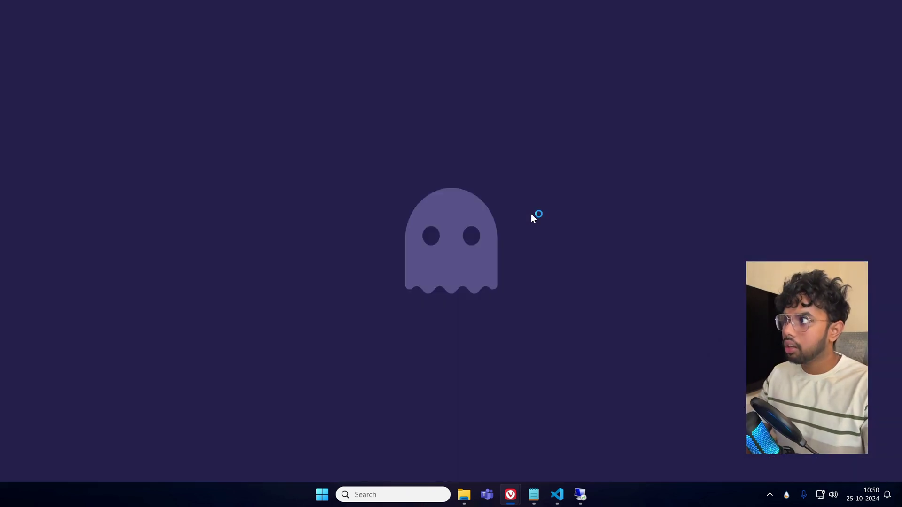
pyautogui.hotkey('ctrl', 'v')
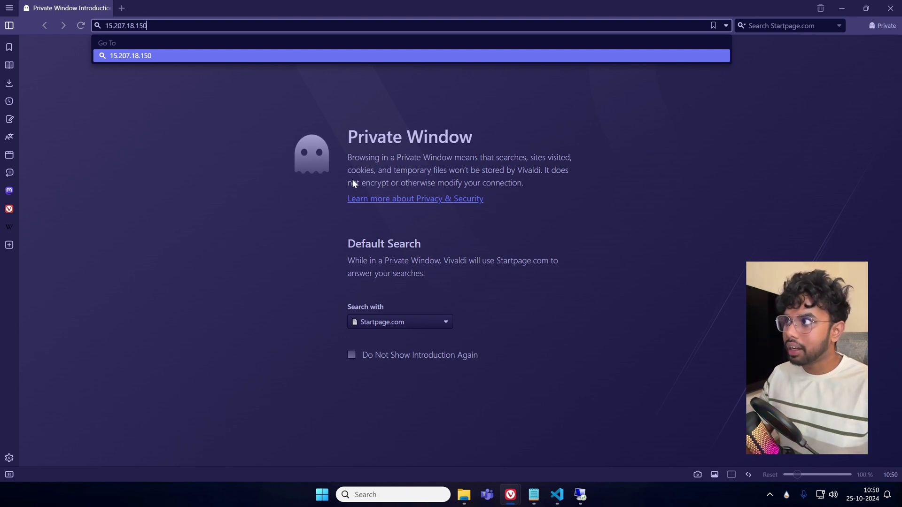
pyautogui.press('Return')
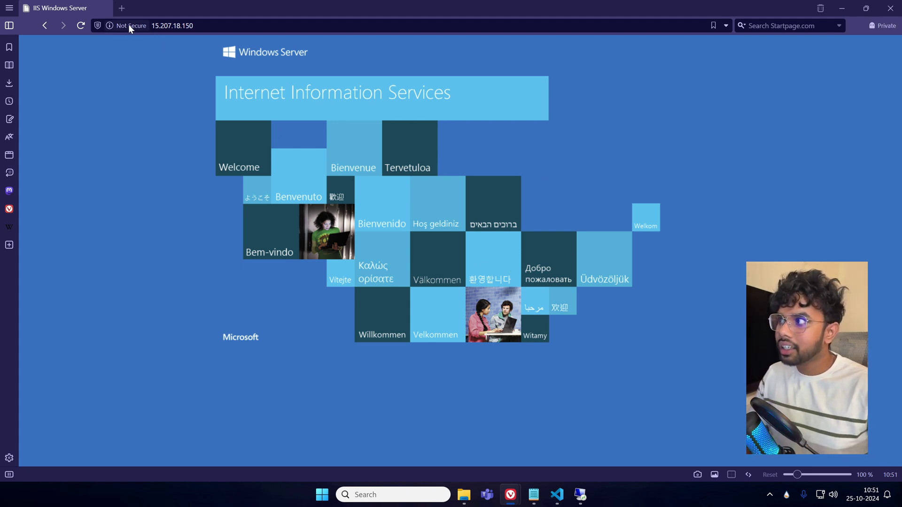
pyautogui.click(155, 26)
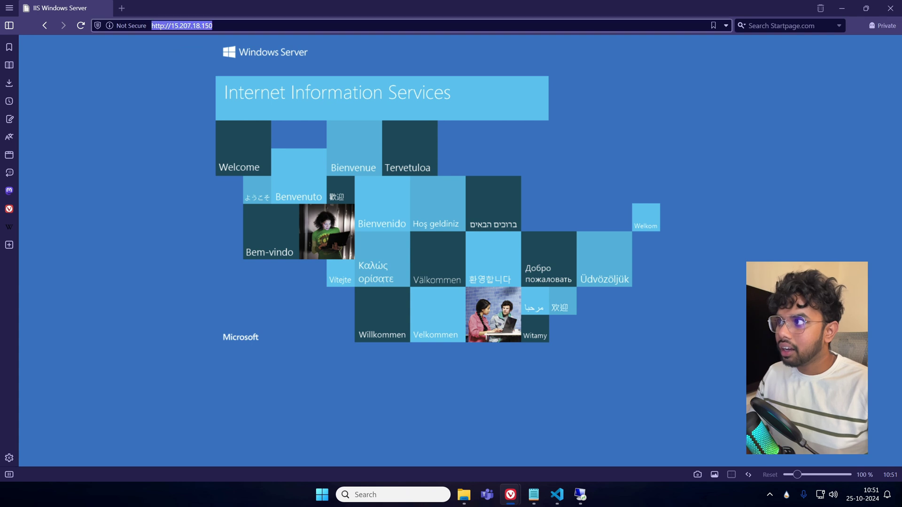
pyautogui.click(151, 25)
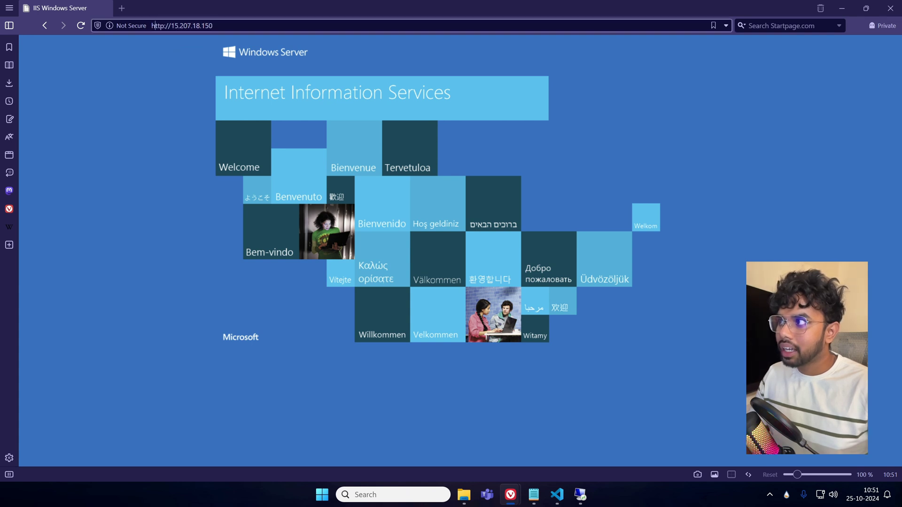
pyautogui.click(155, 82)
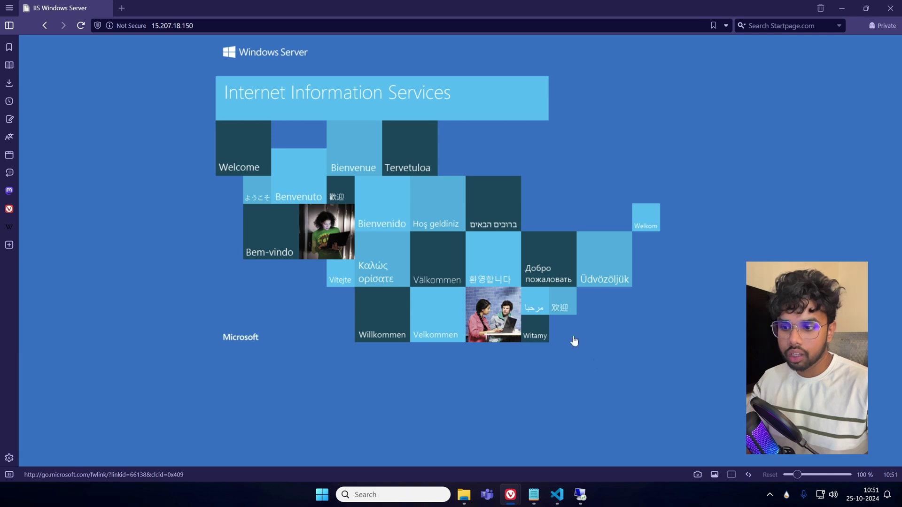
pyautogui.click(581, 495)
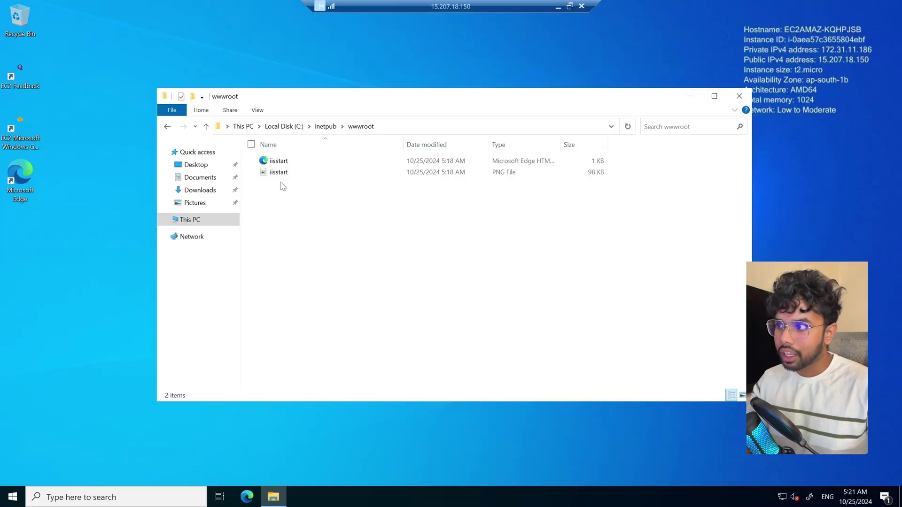
# View iisstart.png, then permanently delete both iisstart files from wwwroot and leave the session.
pyautogui.moveTo(480, 96)
pyautogui.mouseDown()
pyautogui.moveTo(524, 88)
pyautogui.moveTo(488, 84)
pyautogui.mouseUp()
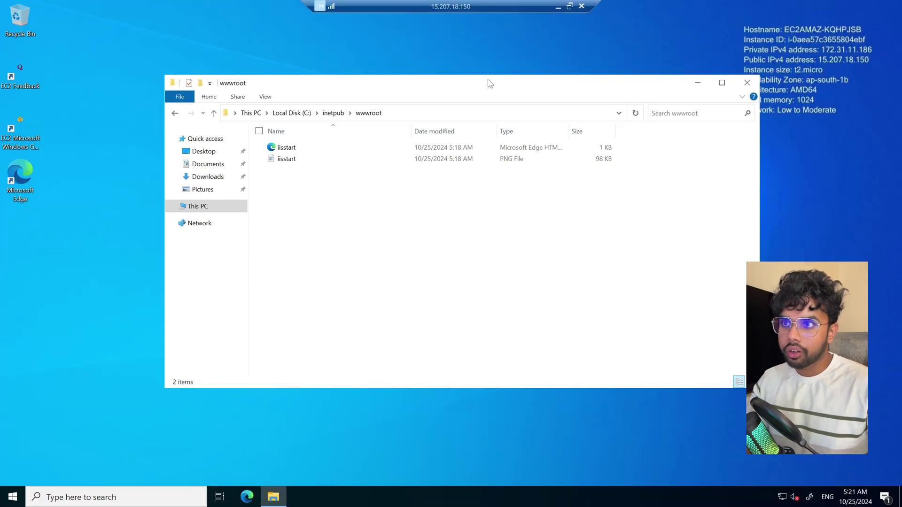
pyautogui.doubleClick(287, 159)
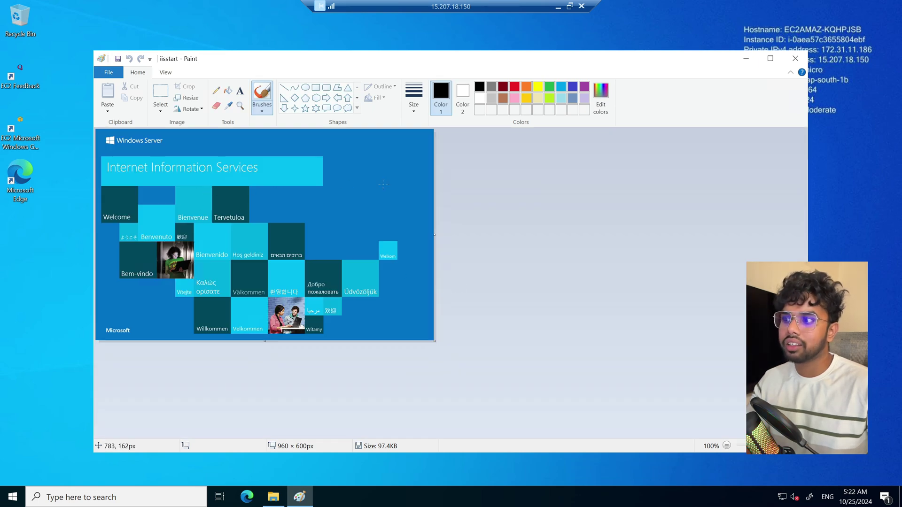
pyautogui.click(796, 58)
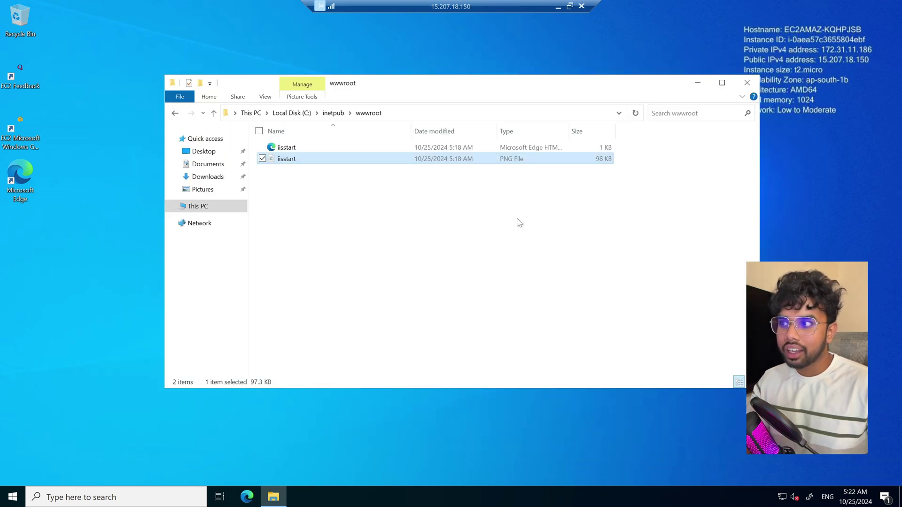
pyautogui.moveTo(365, 195); pyautogui.dragTo(296, 143)
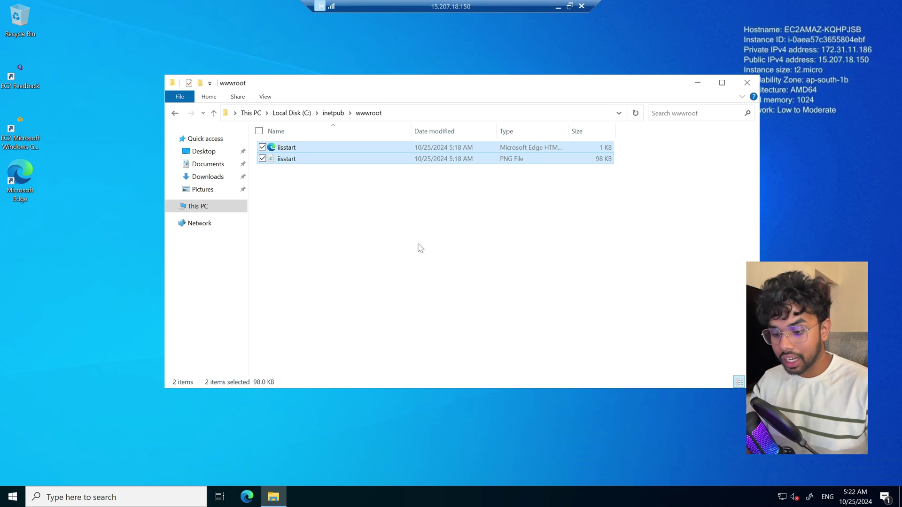
pyautogui.hotkey('shift', 'Delete')
pyautogui.press('Return')
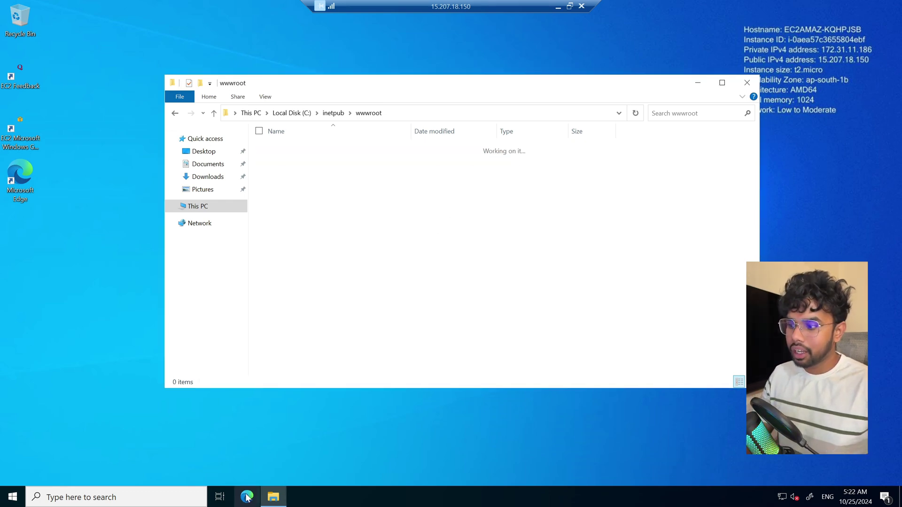
pyautogui.click(557, 8)
# Reload the server IP to see 403 Forbidden, then select all ten sbs-html items for copying.
pyautogui.click(80, 26)
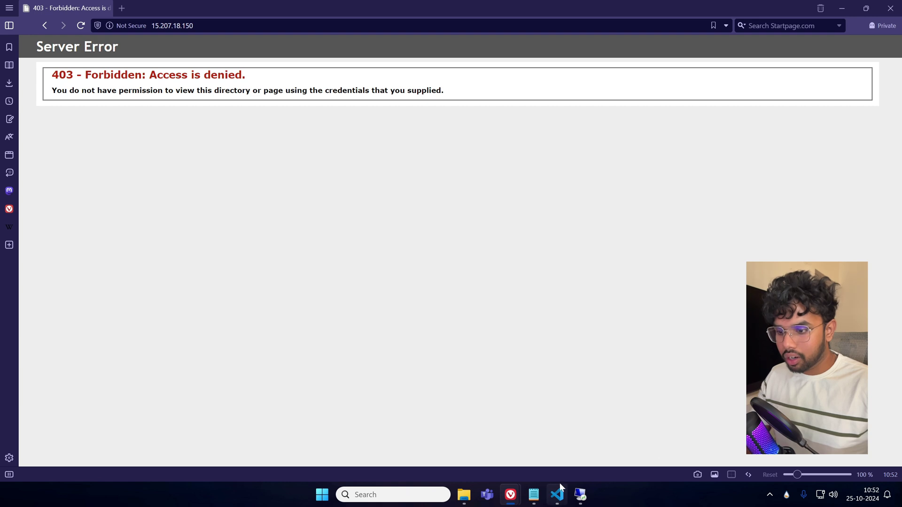
pyautogui.moveTo(556, 497)
pyautogui.click(464, 495)
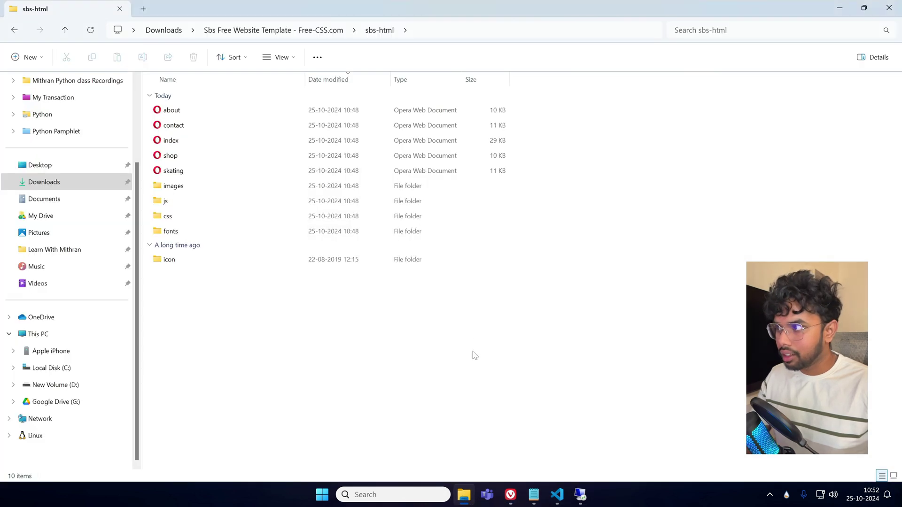
pyautogui.moveTo(600, 356); pyautogui.dragTo(302, 111)
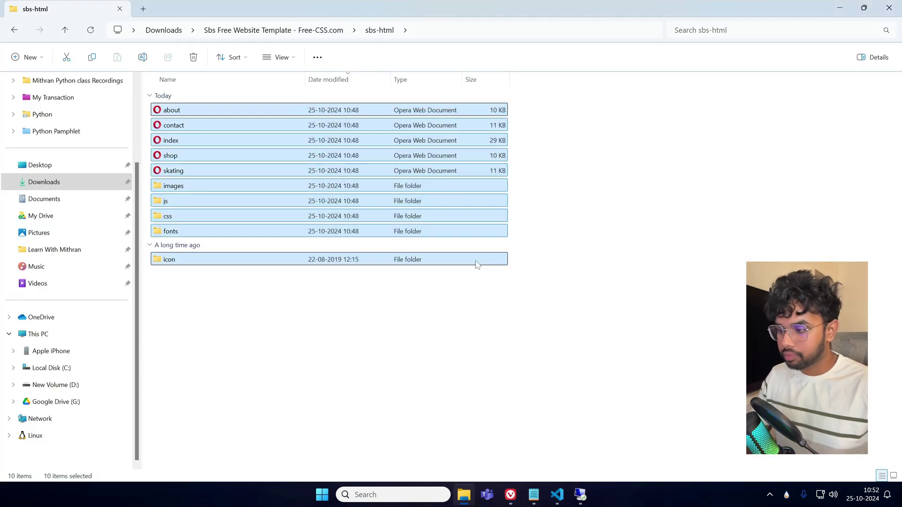
pyautogui.click(580, 495)
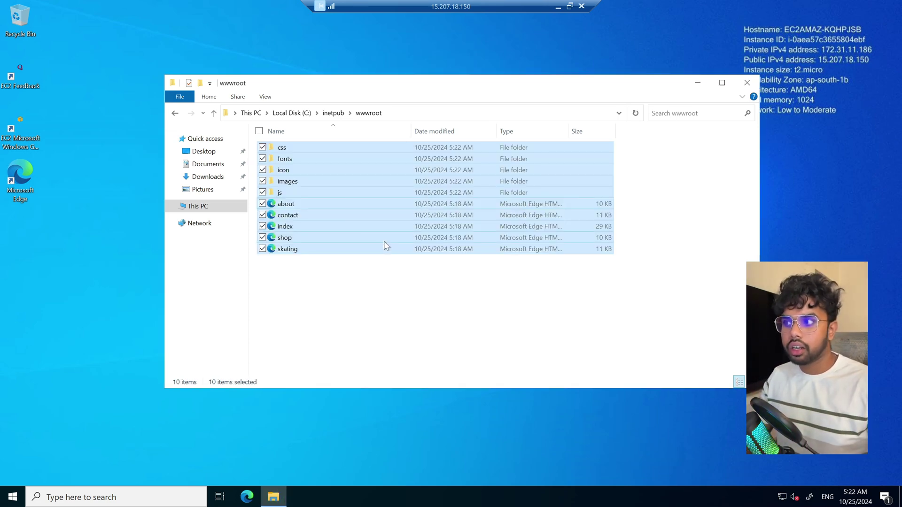
# Deselect the copied items in wwwroot and return to the local sbs-html folder.
pyautogui.click(381, 293)
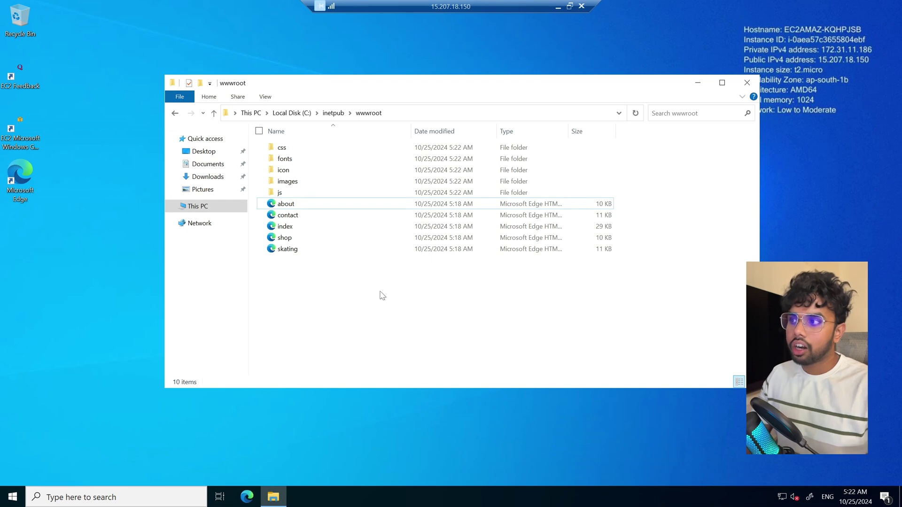
pyautogui.click(558, 7)
pyautogui.click(549, 326)
# Bring Vivaldi forward, reload 15.207.18.150 to show the new SBS template, and scroll through it.
pyautogui.moveTo(510, 495)
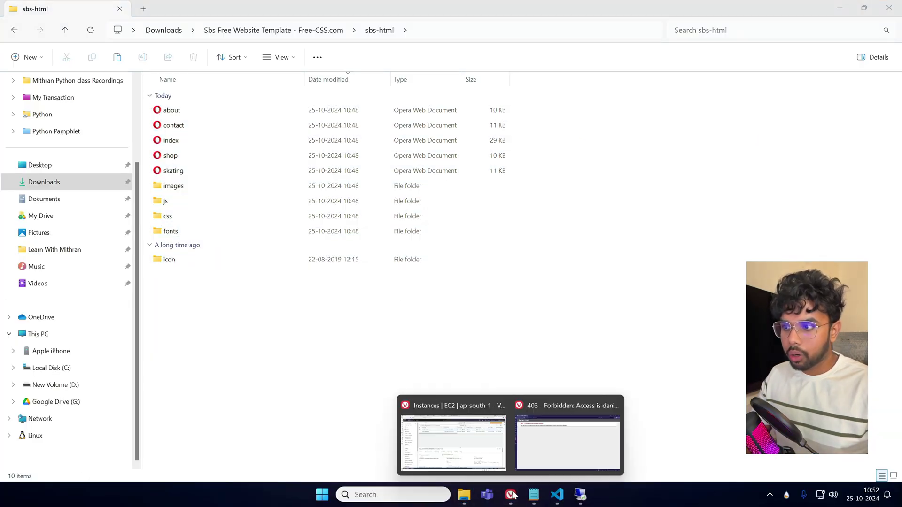
pyautogui.click(565, 443)
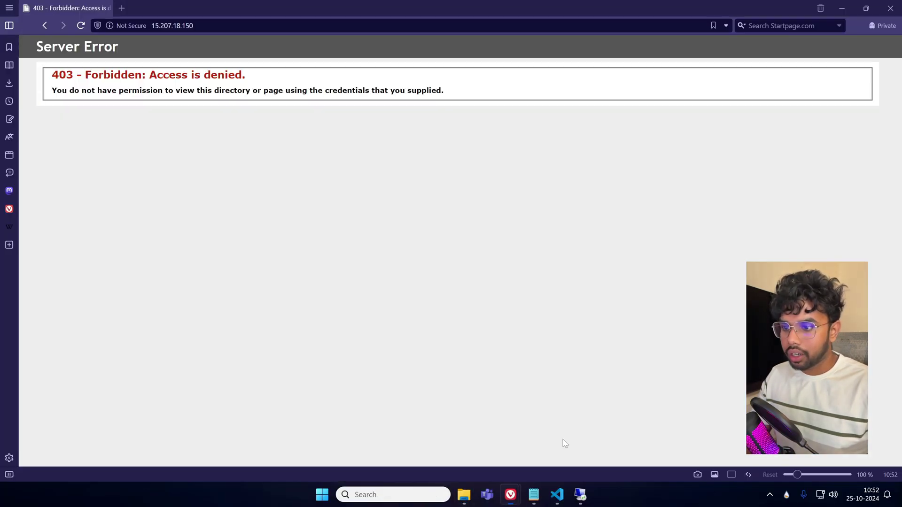
pyautogui.click(80, 29)
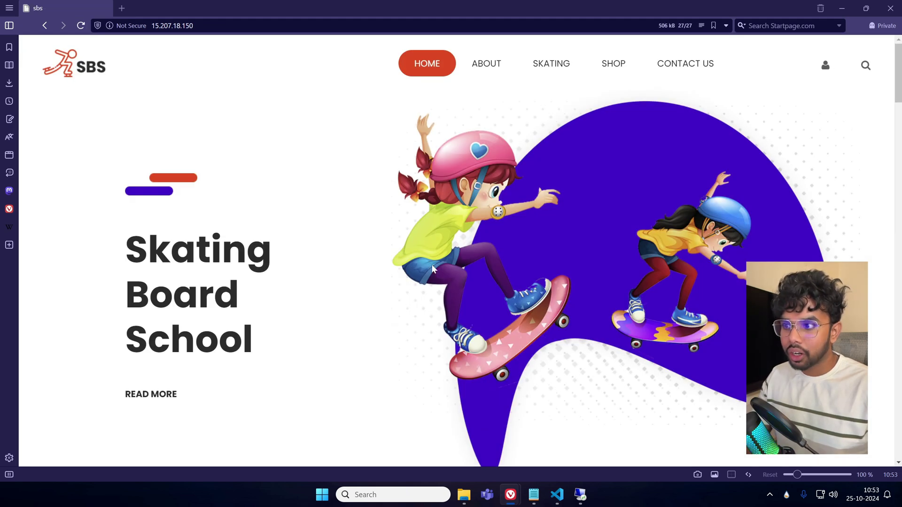
pyautogui.scroll(-1, 532, 293)
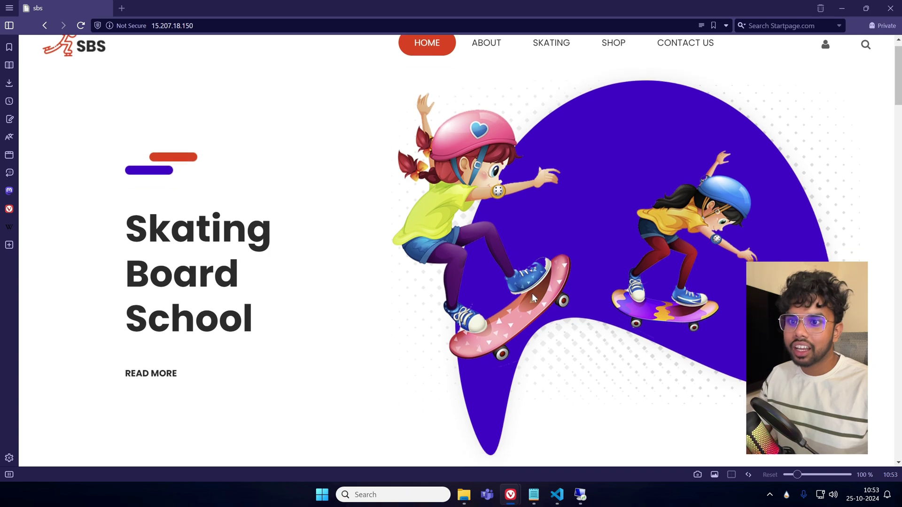
pyautogui.scroll(-2, 320, 296)
pyautogui.scroll(3, 288, 282)
pyautogui.scroll(-10, 379, 350)
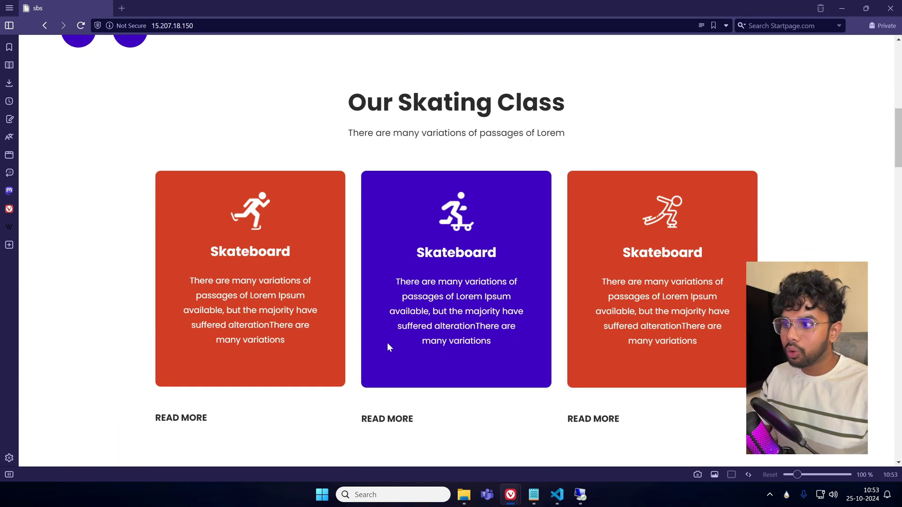
pyautogui.scroll(-15, 388, 347)
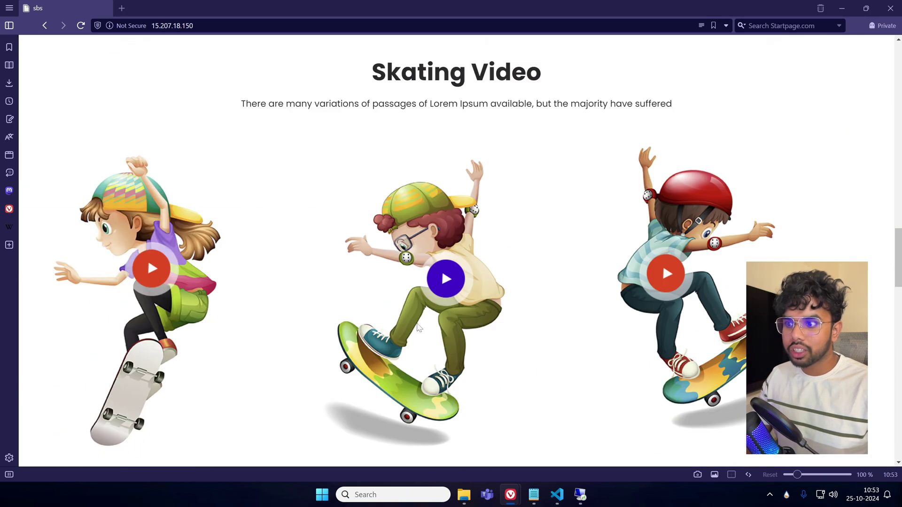
pyautogui.scroll(-15, 418, 327)
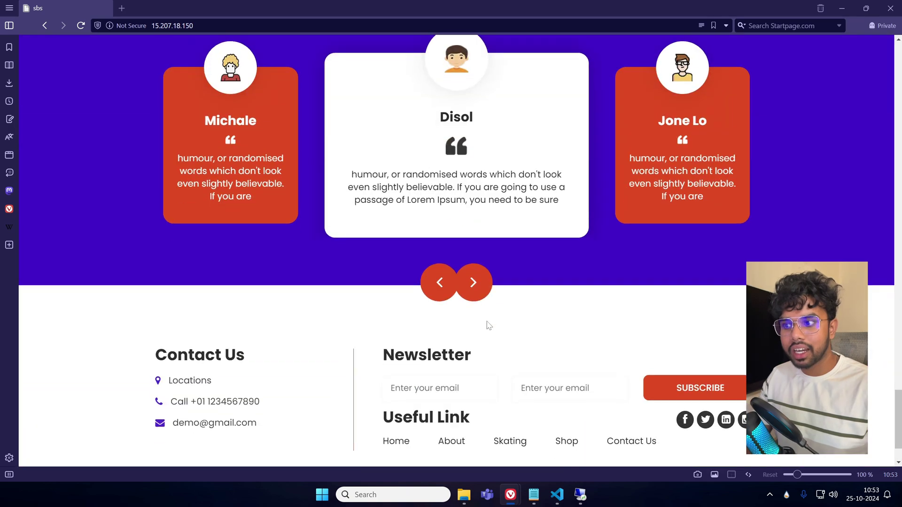
pyautogui.scroll(-2, 489, 326)
pyautogui.scroll(10, 489, 326)
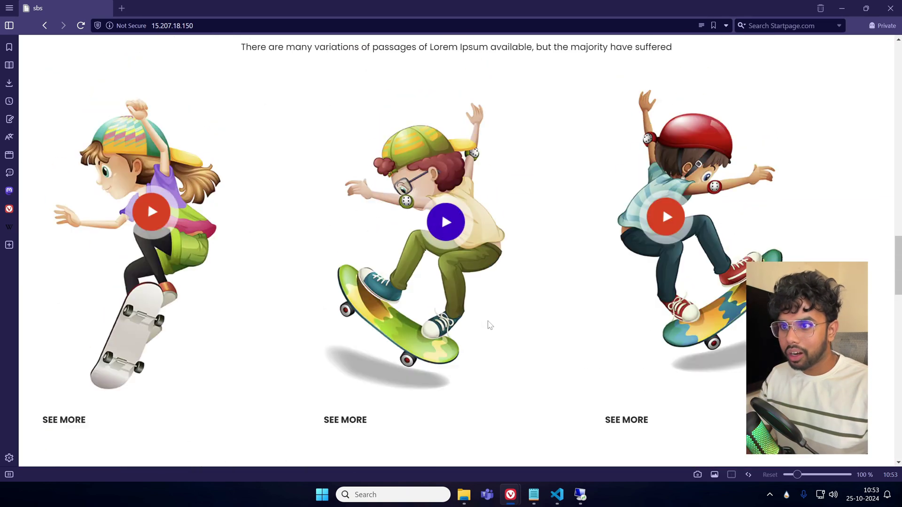
pyautogui.scroll(10, 489, 324)
# Visit the About and Skating pages, scrolling each, then return to About.
pyautogui.click(487, 66)
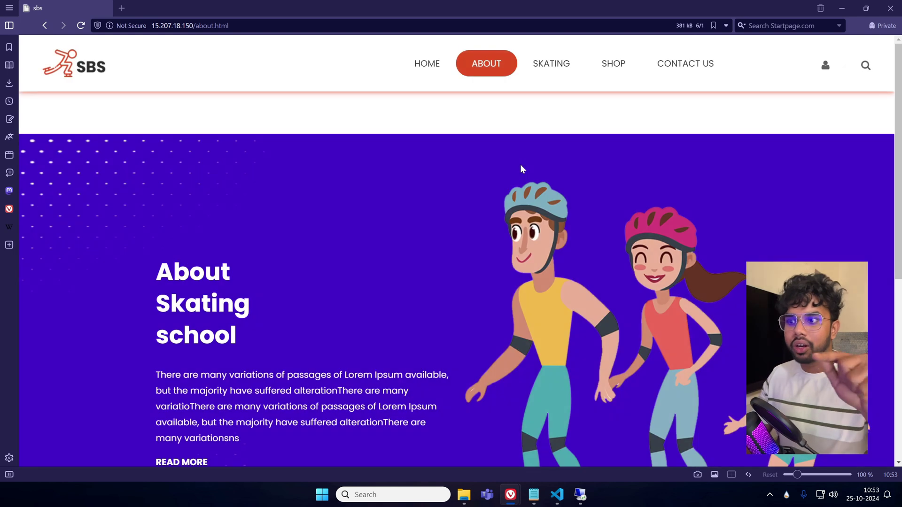
pyautogui.scroll(-7, 520, 165)
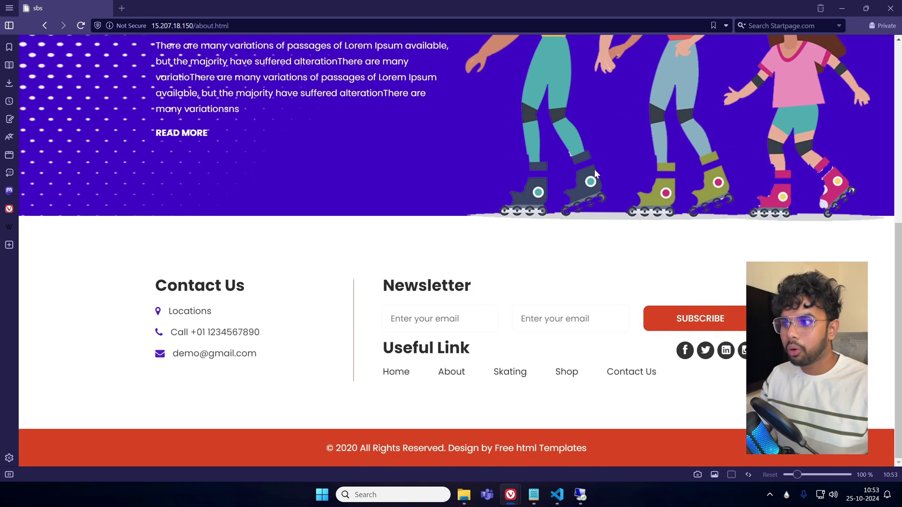
pyautogui.scroll(10, 594, 170)
pyautogui.click(549, 62)
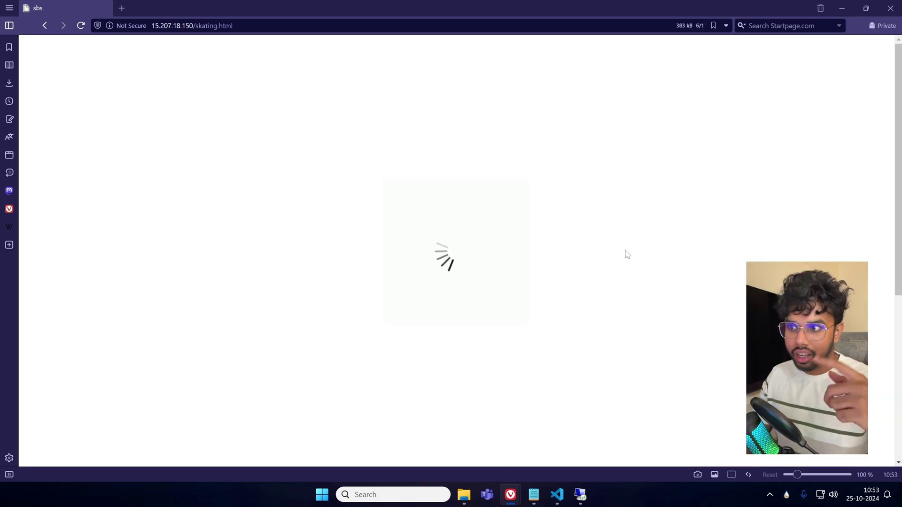
pyautogui.scroll(-7, 532, 269)
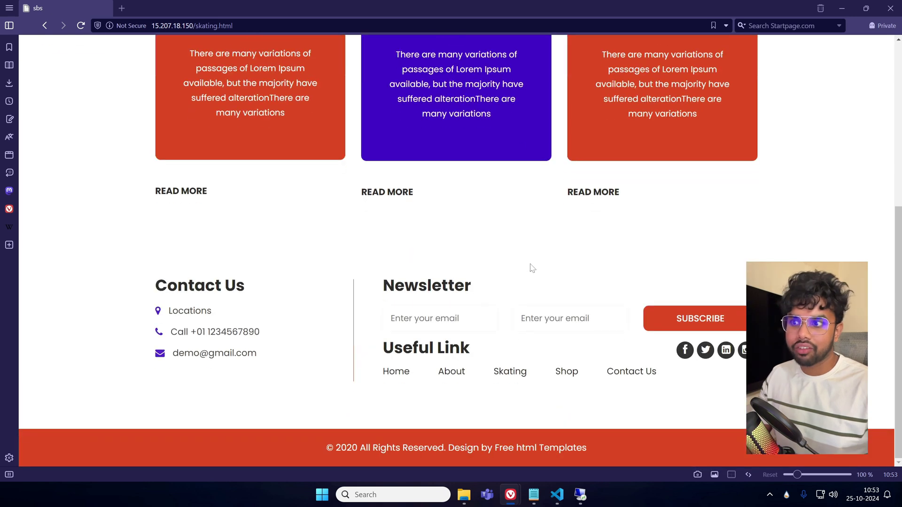
pyautogui.scroll(7, 531, 266)
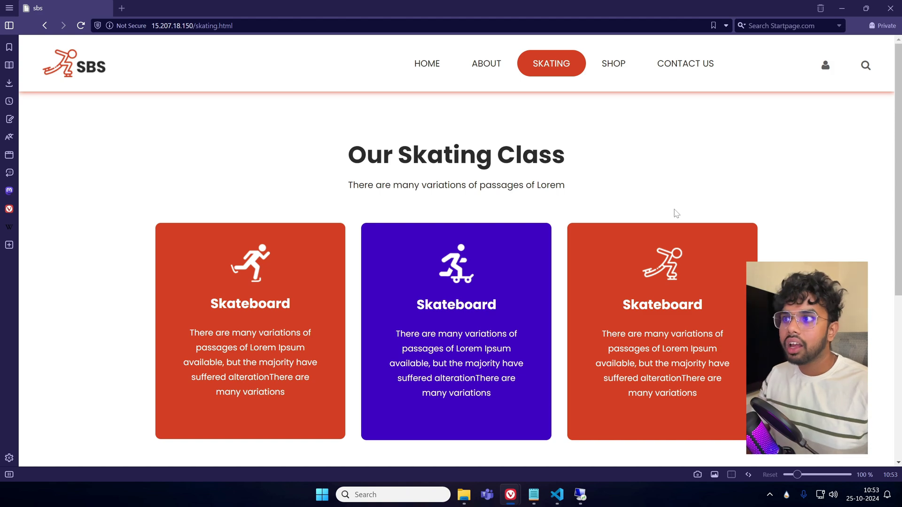
pyautogui.scroll(-5, 644, 218)
pyautogui.scroll(5, 584, 249)
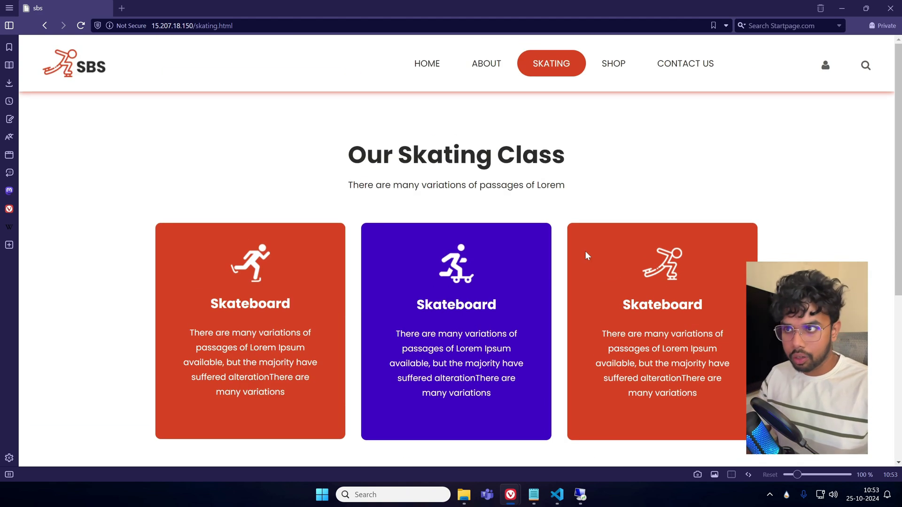
pyautogui.click(486, 63)
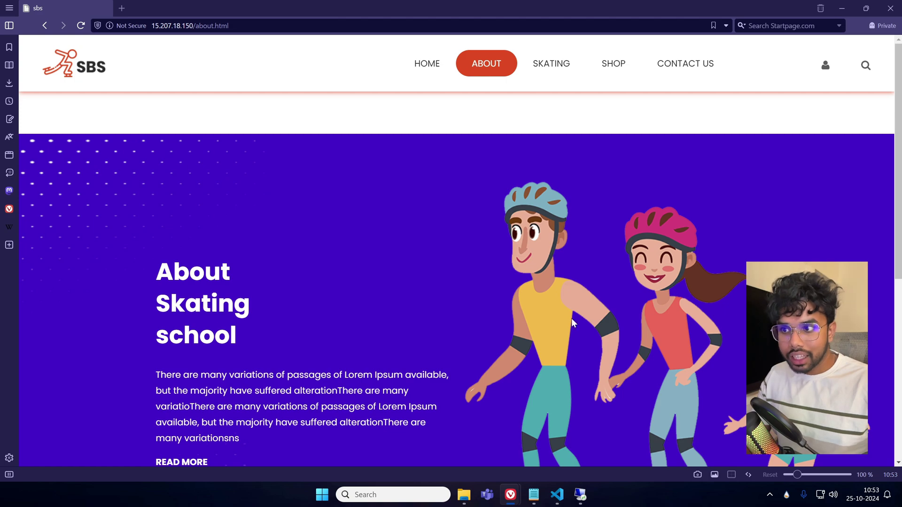
# Scroll the About page, then go to the SBS home page and scroll through index.html.
pyautogui.scroll(-5, 572, 318)
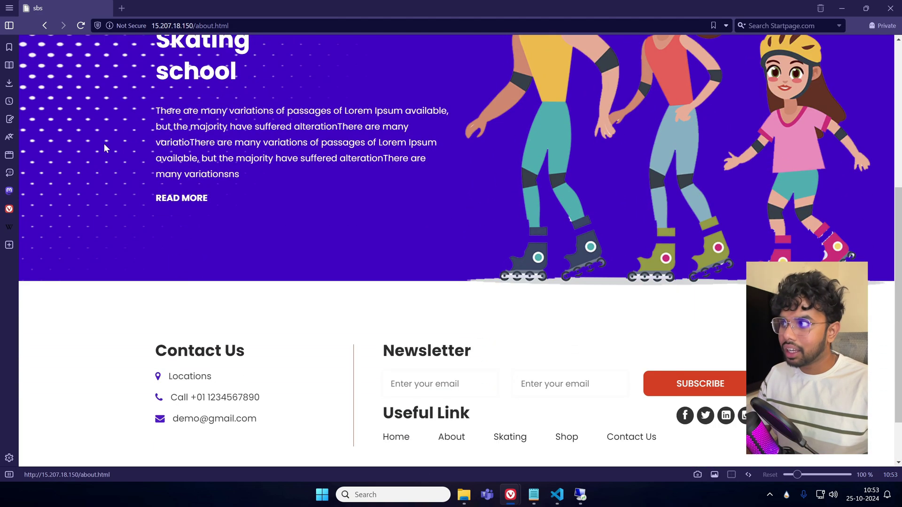
pyautogui.scroll(-2, 263, 229)
pyautogui.scroll(7, 463, 308)
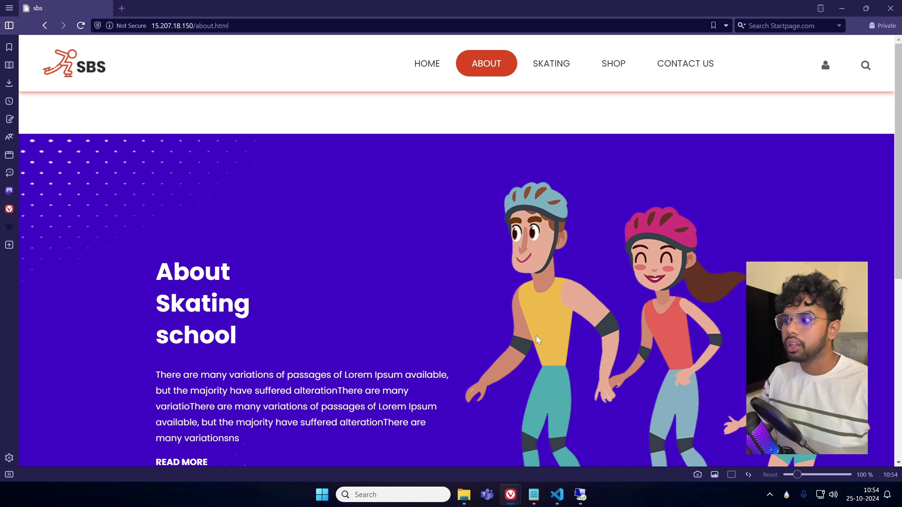
pyautogui.scroll(-5, 420, 286)
pyautogui.scroll(5, 532, 326)
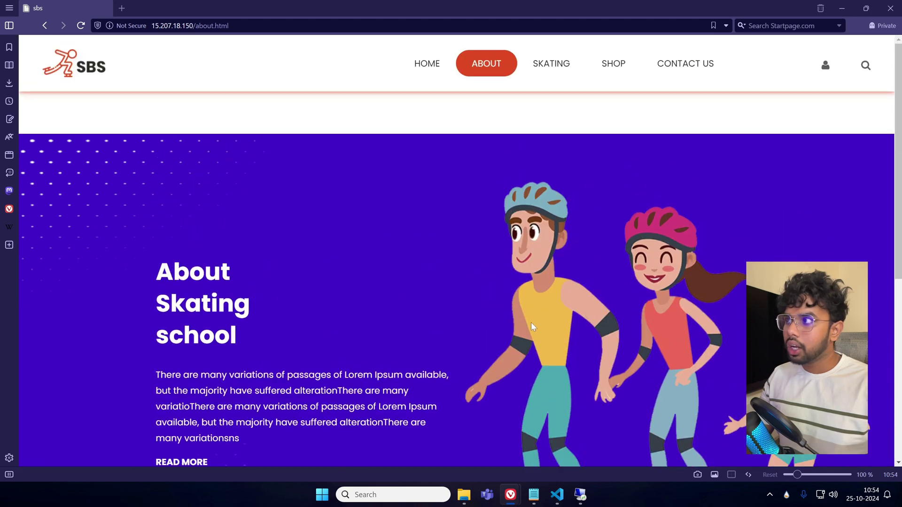
pyautogui.click(425, 64)
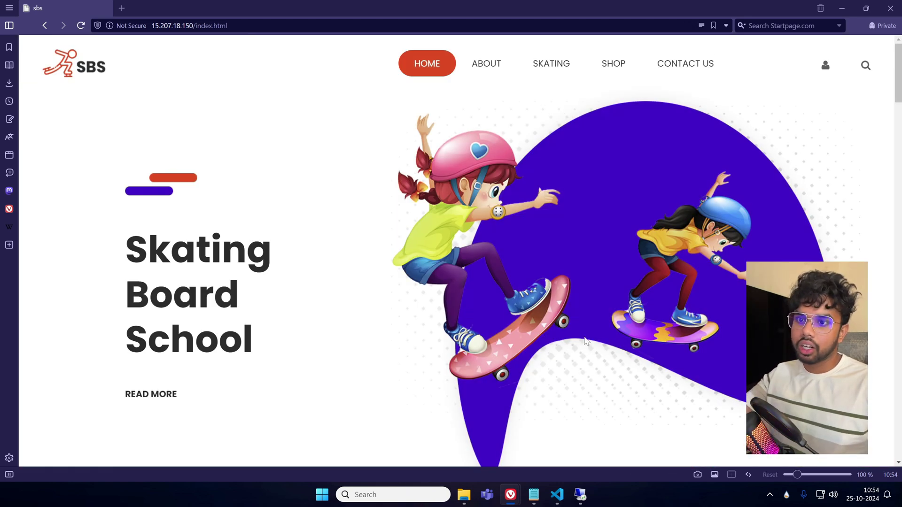
pyautogui.scroll(-20, 583, 333)
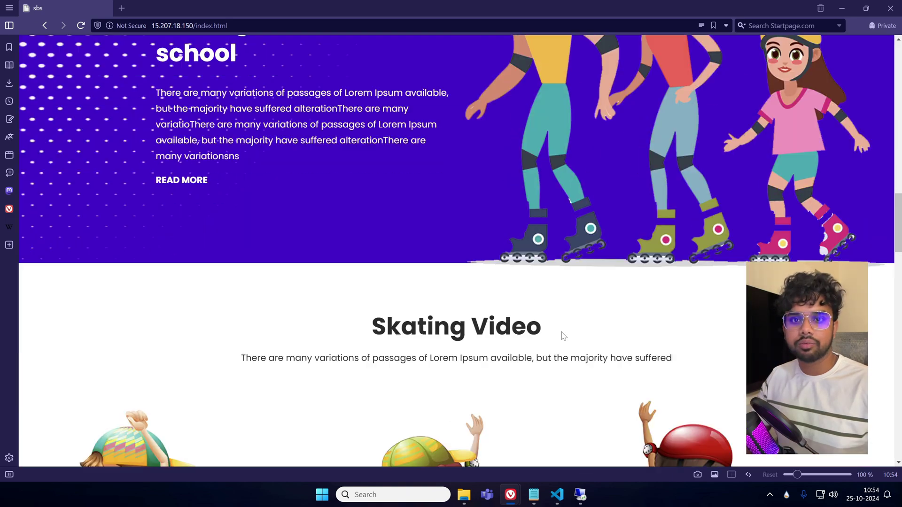
pyautogui.scroll(20, 562, 340)
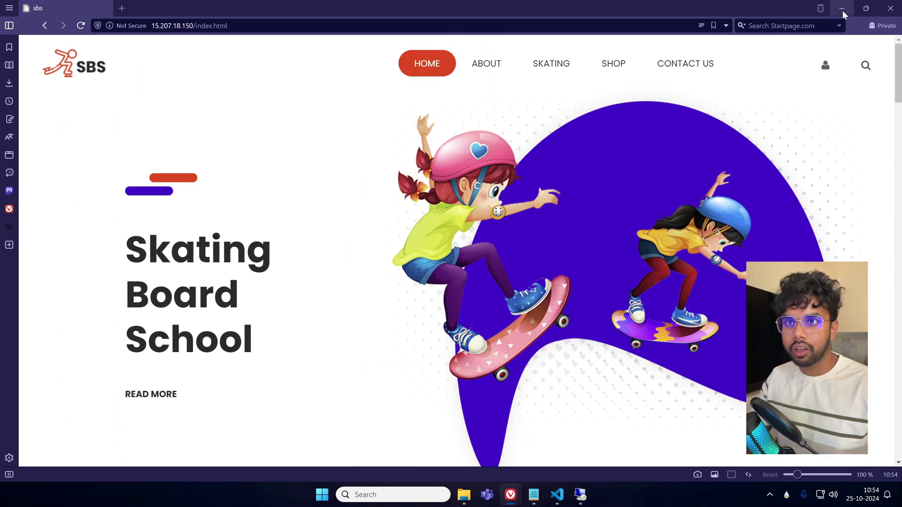
# Inspect the http part of the page address, then close Vivaldi.
pyautogui.hotkey('ctrl', 'l')
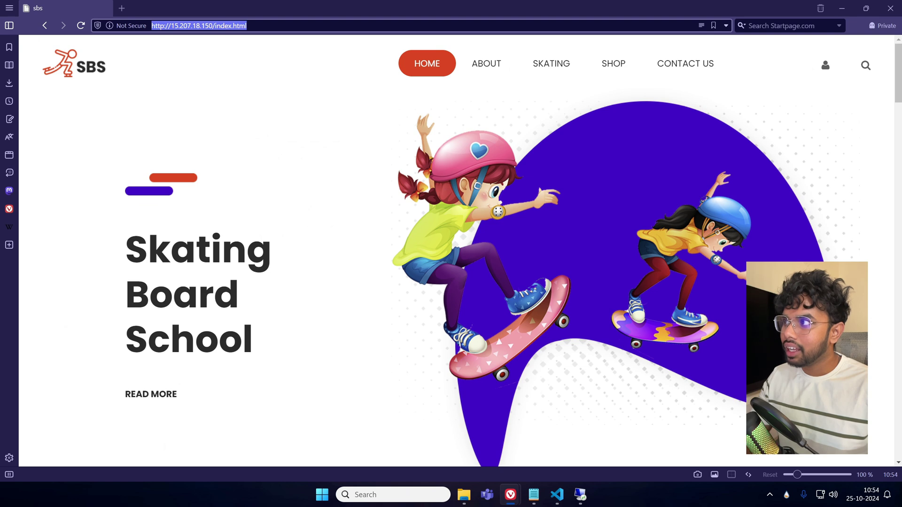
pyautogui.click(165, 26)
pyautogui.moveTo(165, 26); pyautogui.dragTo(148, 27)
pyautogui.click(255, 116)
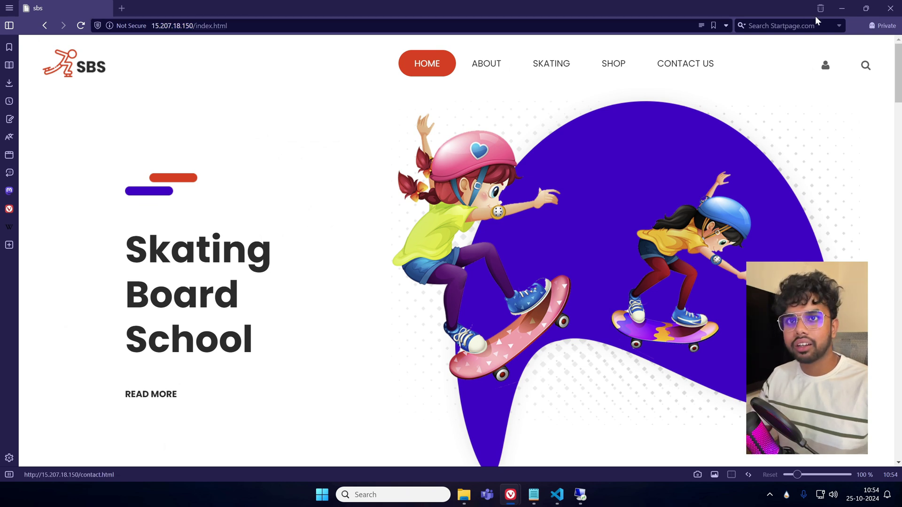
pyautogui.click(890, 8)
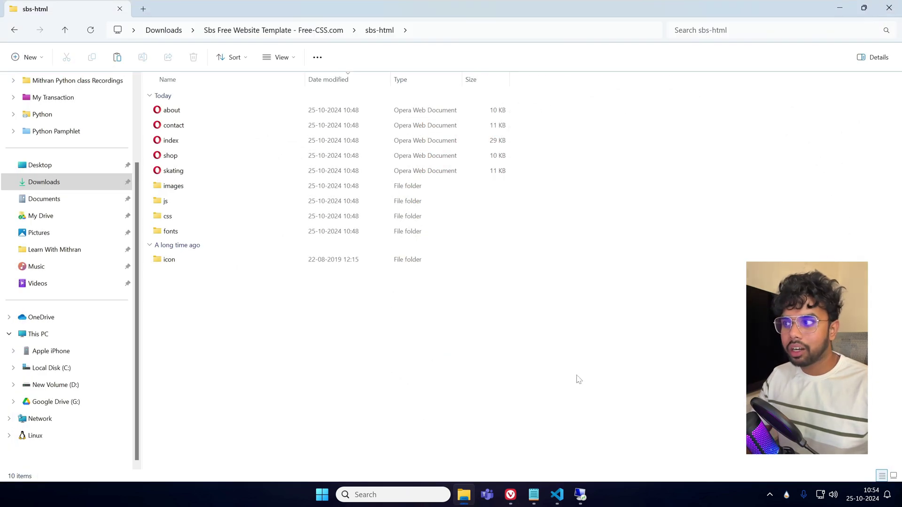
# In the EC2 Instances list, select Windows-WebServer, then Linux-WebServer, to review each one's details.
pyautogui.moveTo(580, 479)
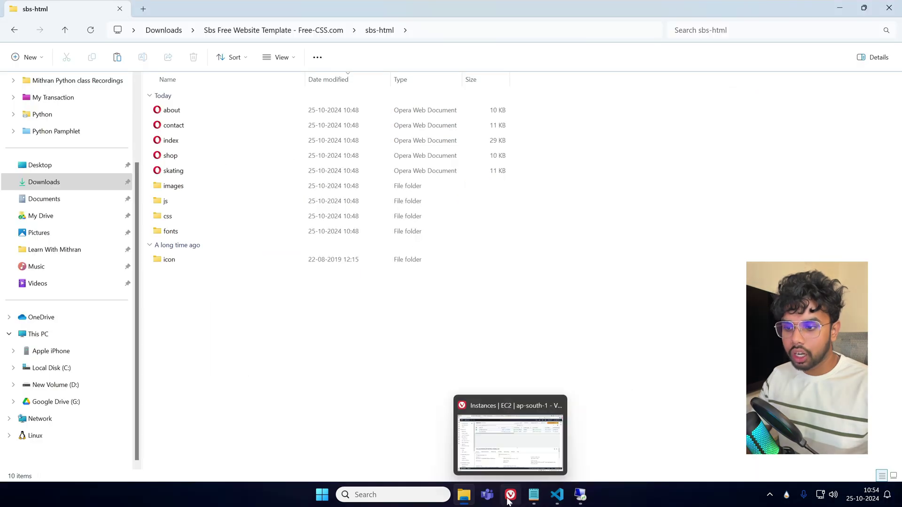
pyautogui.click(512, 437)
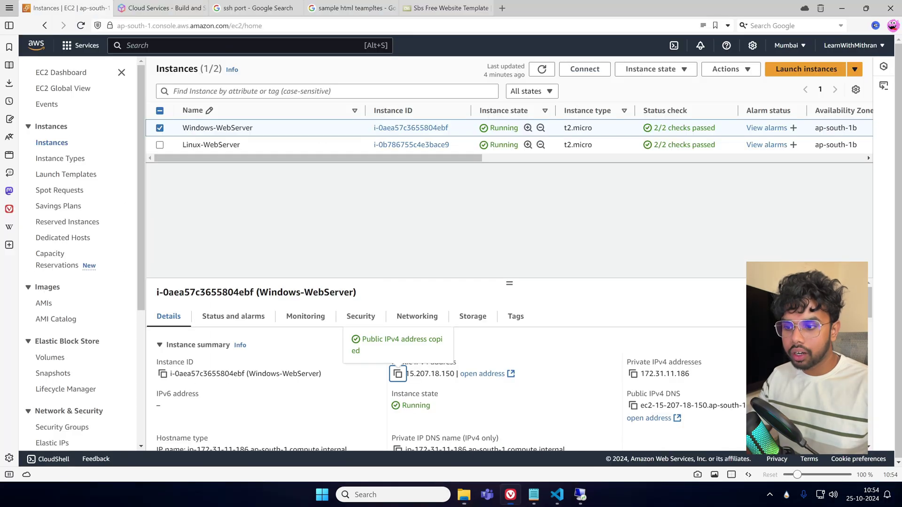
pyautogui.click(160, 127)
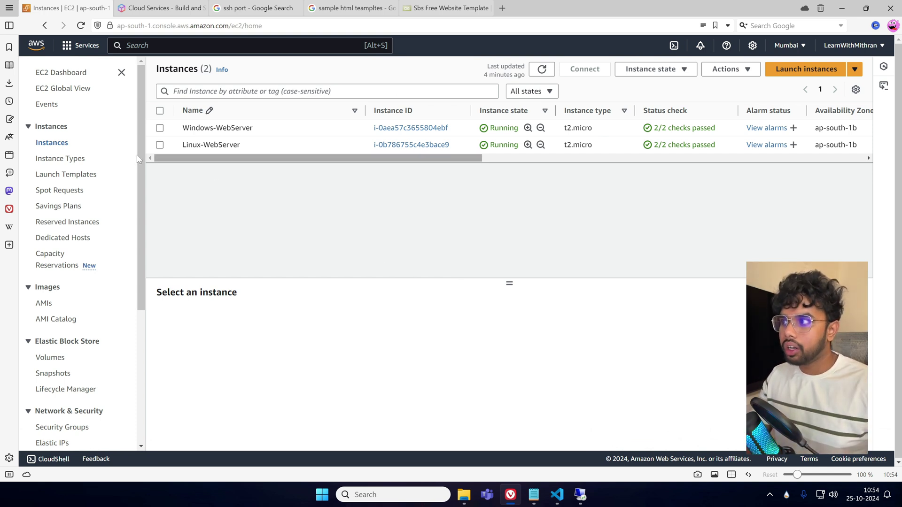
pyautogui.click(160, 128)
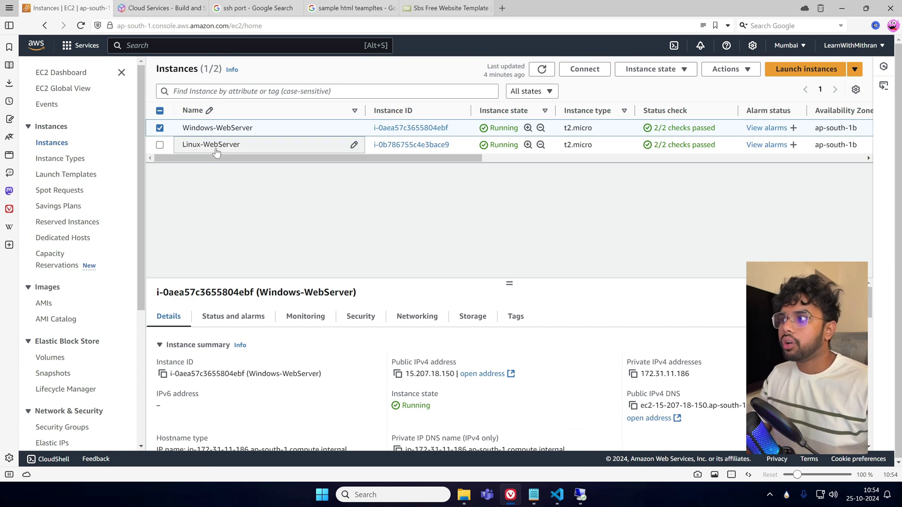
pyautogui.click(160, 128)
pyautogui.click(160, 144)
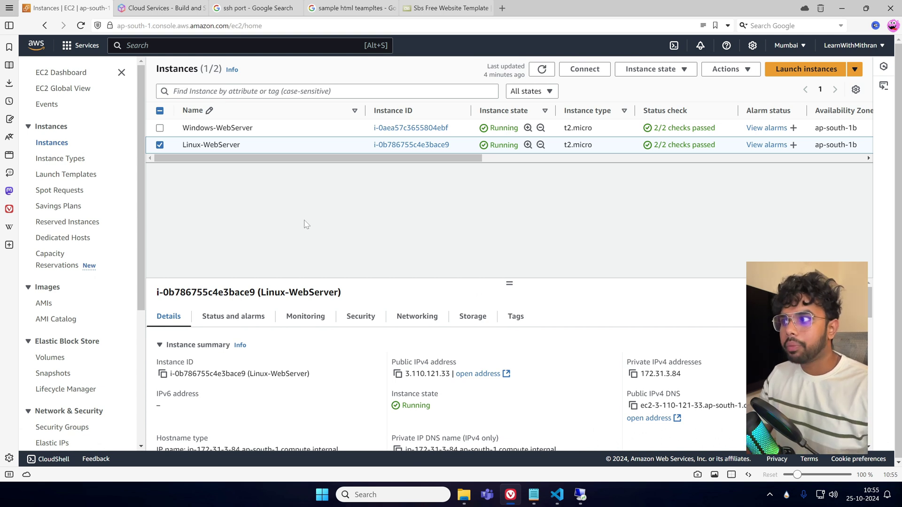
pyautogui.click(160, 146)
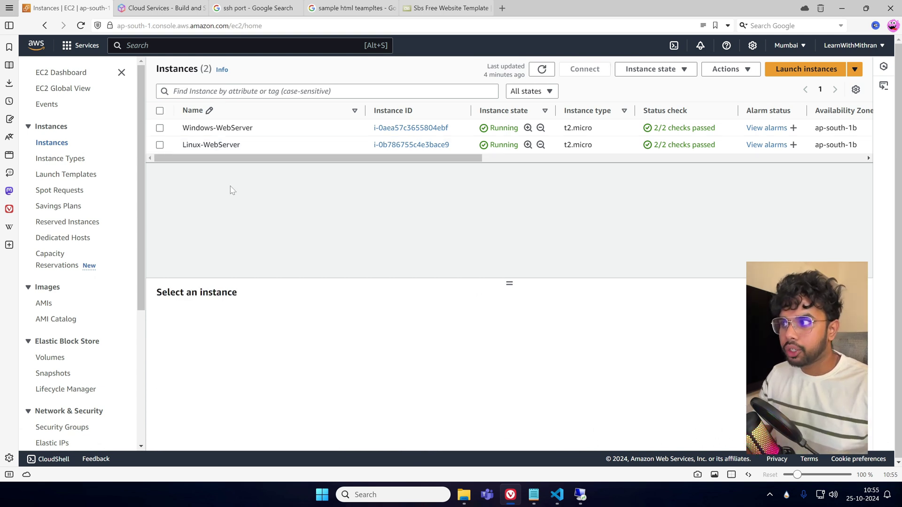
pyautogui.click(534, 494)
pyautogui.moveTo(214, 221); pyautogui.dragTo(88, 216)
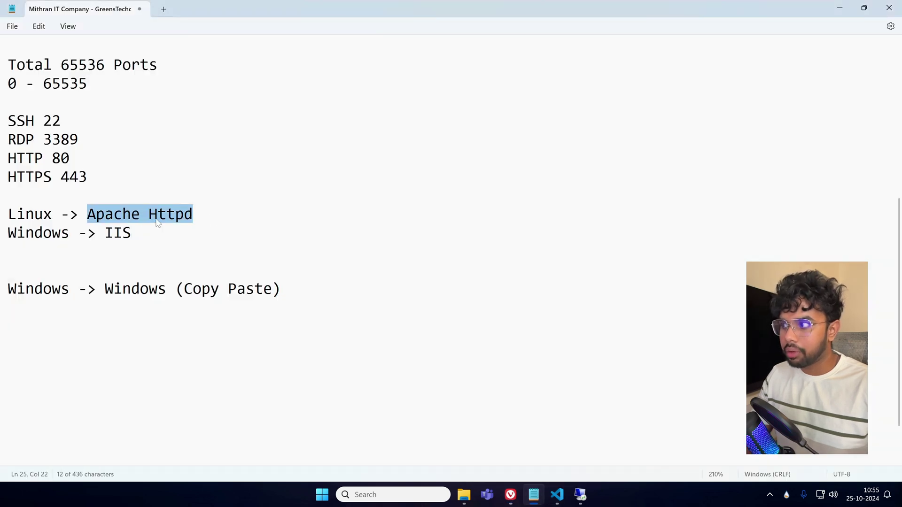
pyautogui.click(158, 224)
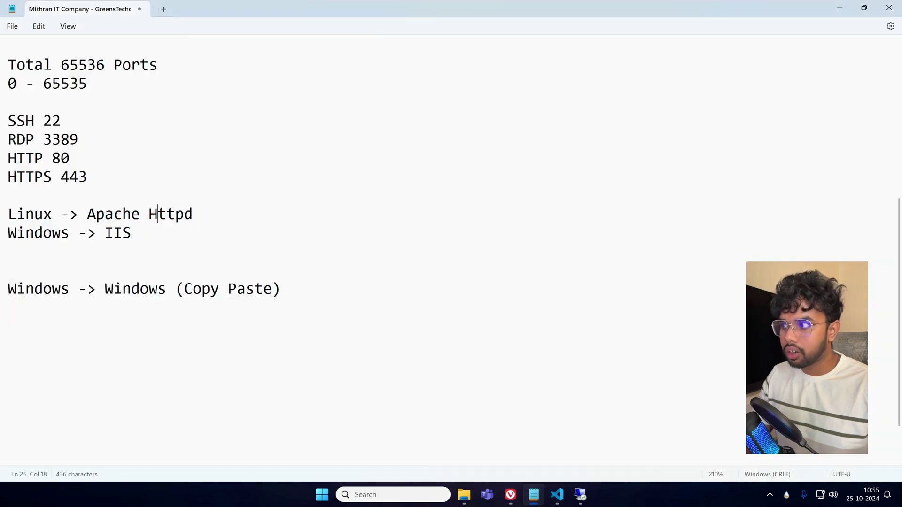
pyautogui.click(838, 7)
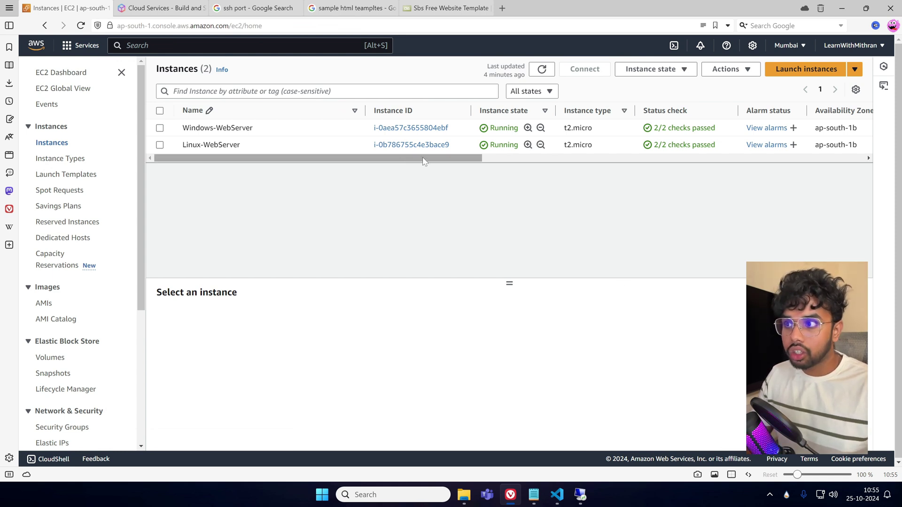
pyautogui.click(160, 128)
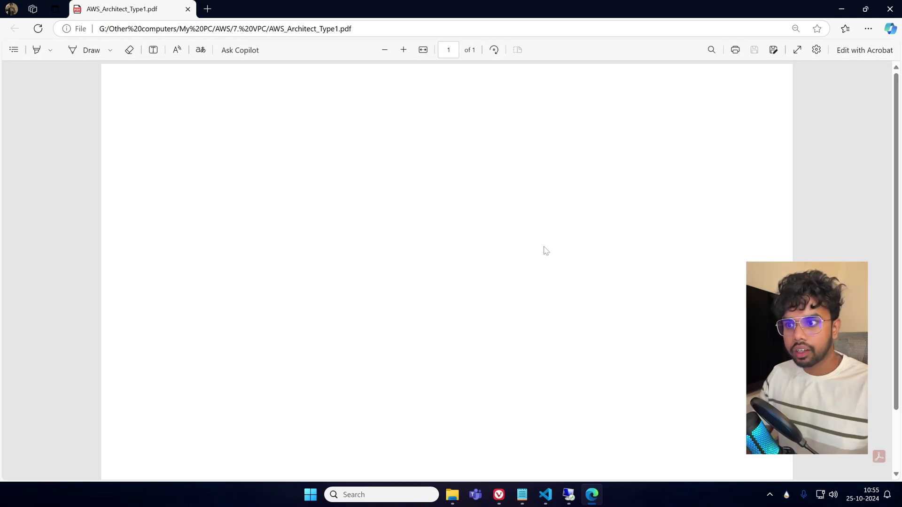
pyautogui.scroll(-1, 514, 339)
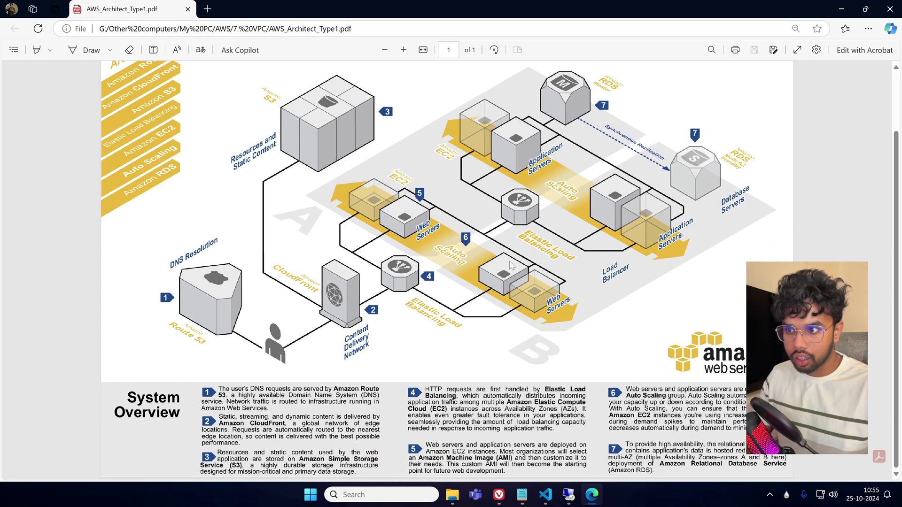
pyautogui.click(896, 12)
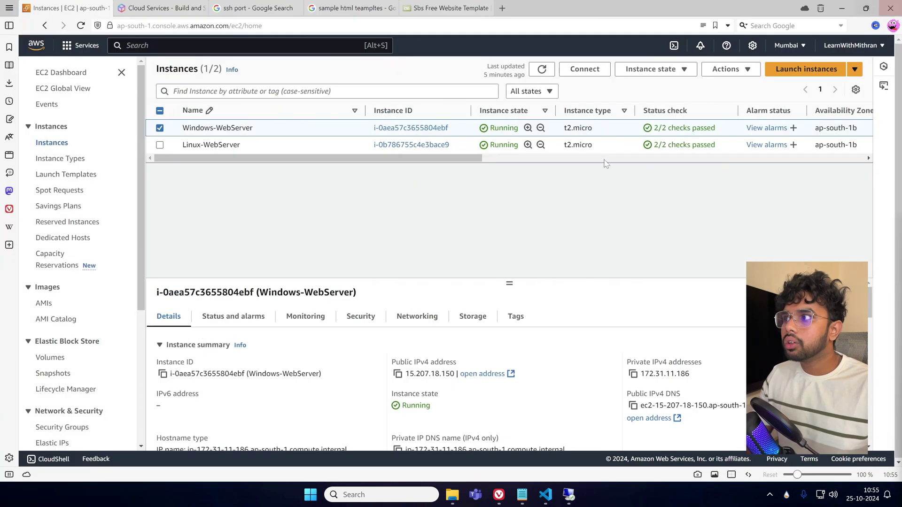
# Terminate the Windows-WebServer instance.
pyautogui.click(181, 132)
pyautogui.click(163, 133)
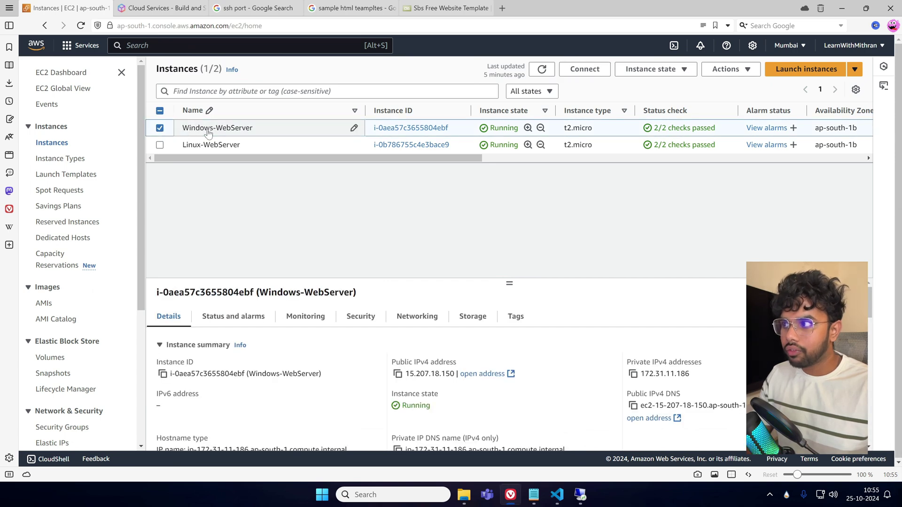
pyautogui.click(651, 69)
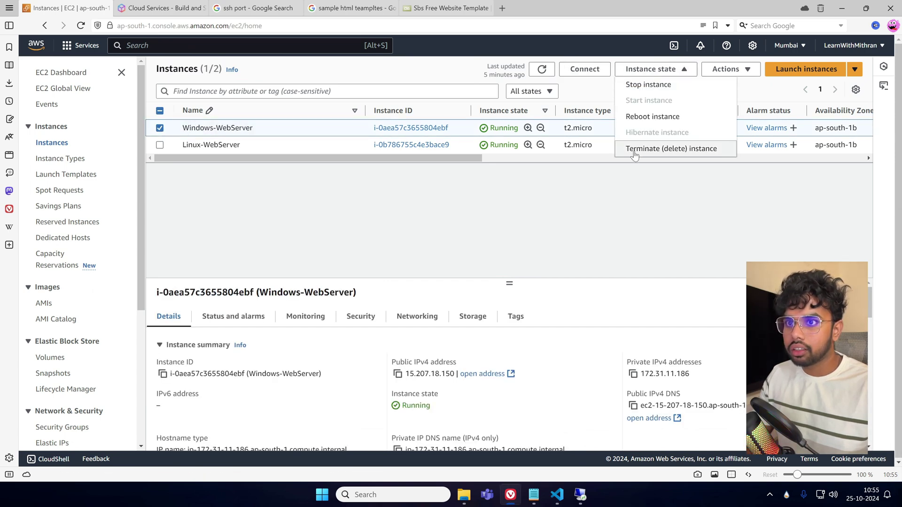
pyautogui.click(634, 148)
pyautogui.click(682, 339)
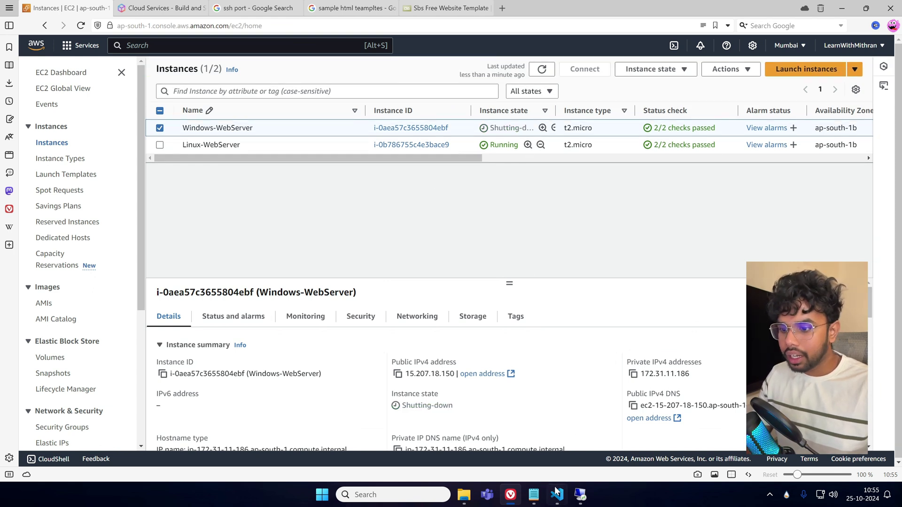
# Copy the public IPv4 address 15.207.18.150 and open a Vivaldi private window.
pyautogui.moveTo(556, 494)
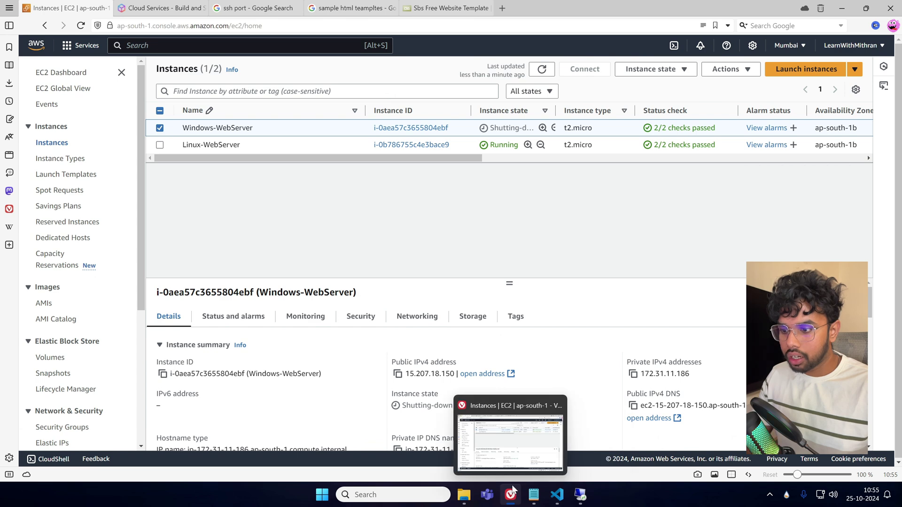
pyautogui.click(398, 374)
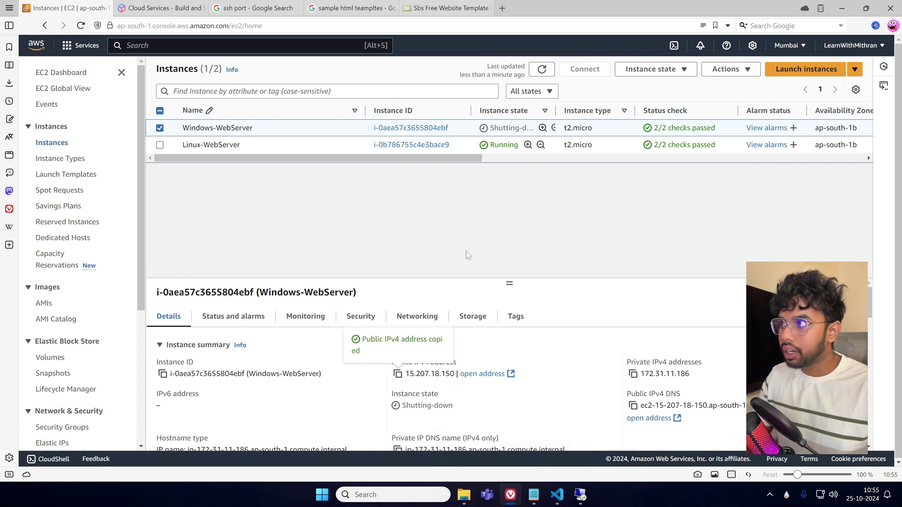
pyautogui.hotkey('ctrl', 'shift', 'n')
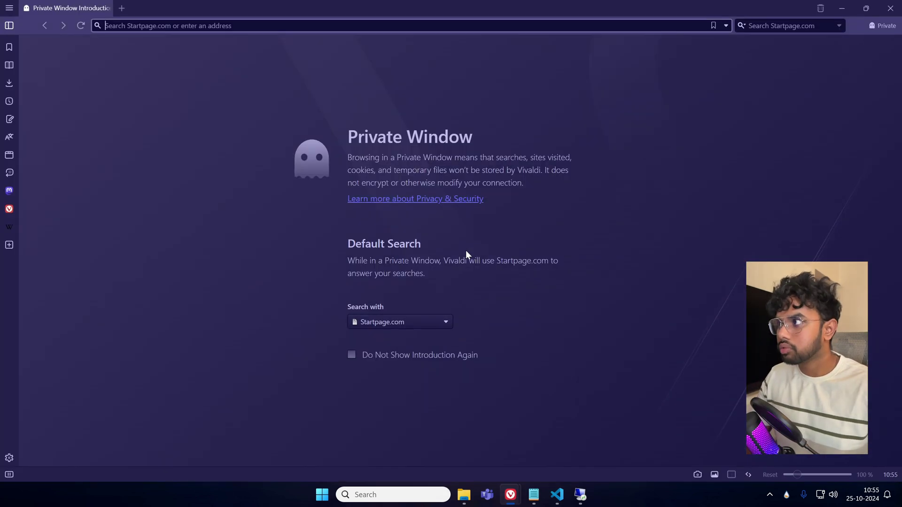
# Load the pasted address 15.207.18.150 in the private window, then close that window.
pyautogui.hotkey('ctrl', 'b')
pyautogui.click(201, 7)
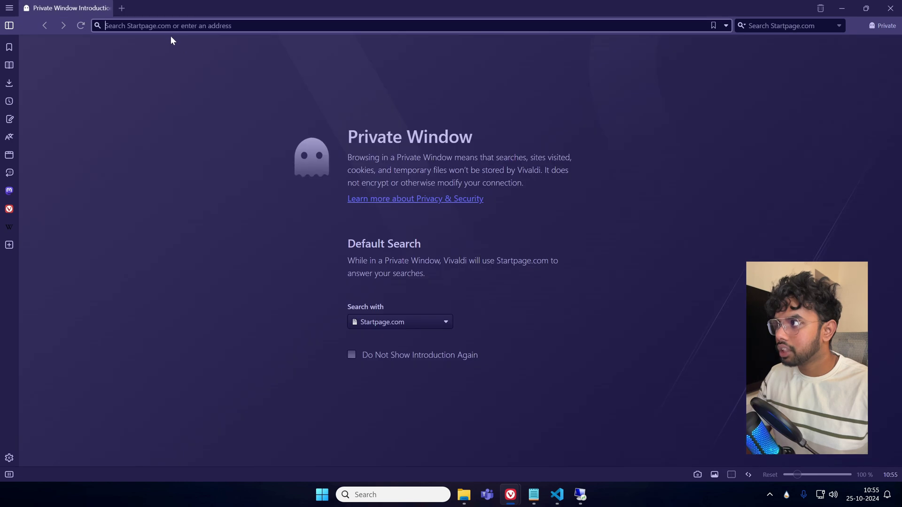
pyautogui.hotkey('ctrl', 'v')
pyautogui.press('Return')
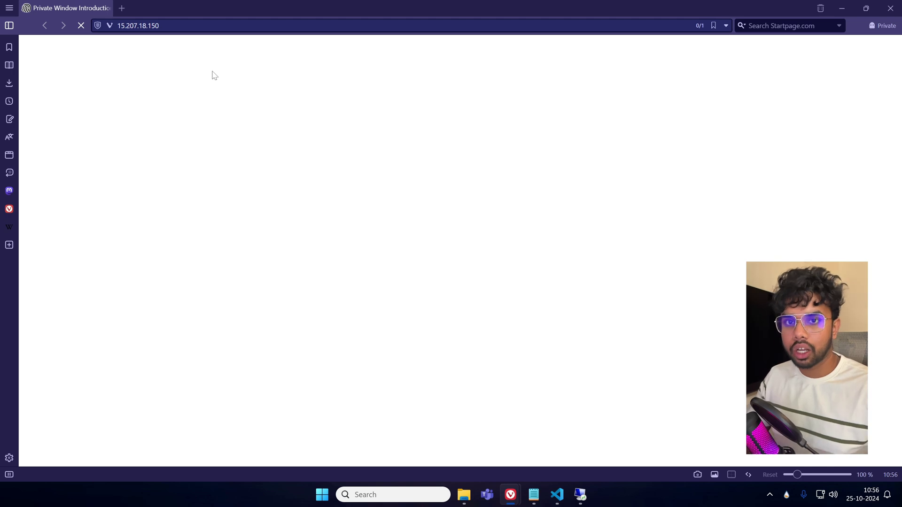
pyautogui.click(887, 12)
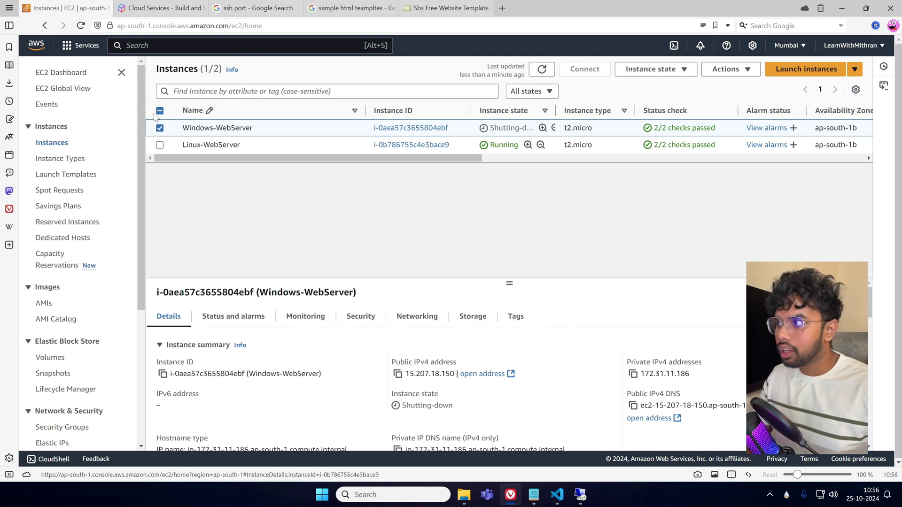
# Switch the selection from Windows-WebServer to Linux-WebServer, then bring up the sbs-html folder in File Explorer.
pyautogui.click(160, 128)
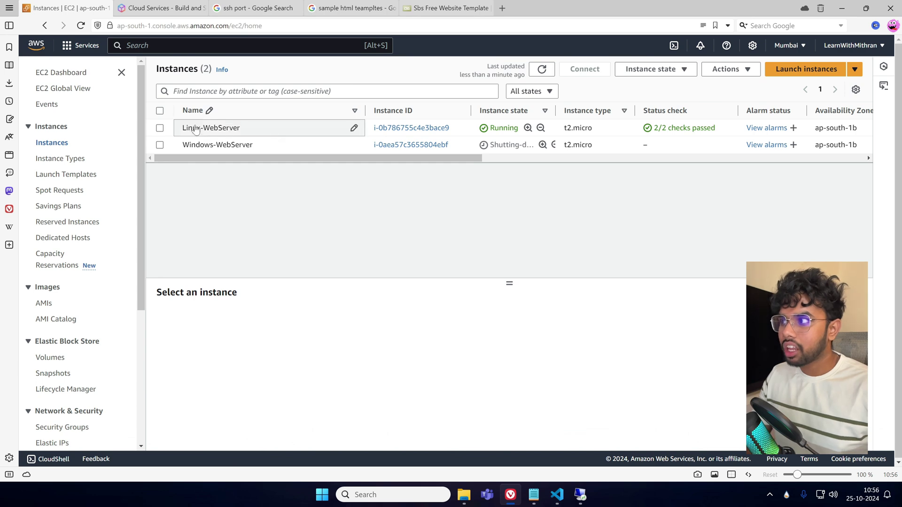
pyautogui.click(159, 128)
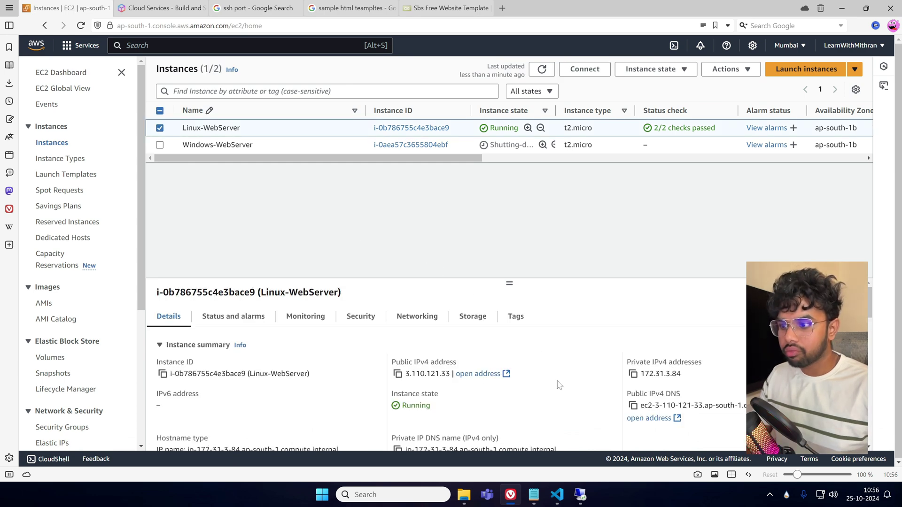
pyautogui.scroll(-2, 489, 404)
pyautogui.scroll(2, 489, 404)
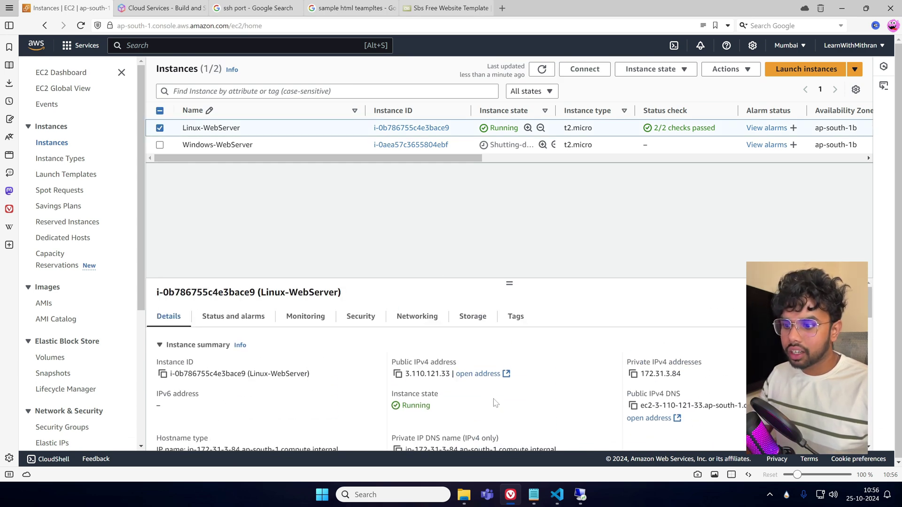
pyautogui.click(464, 495)
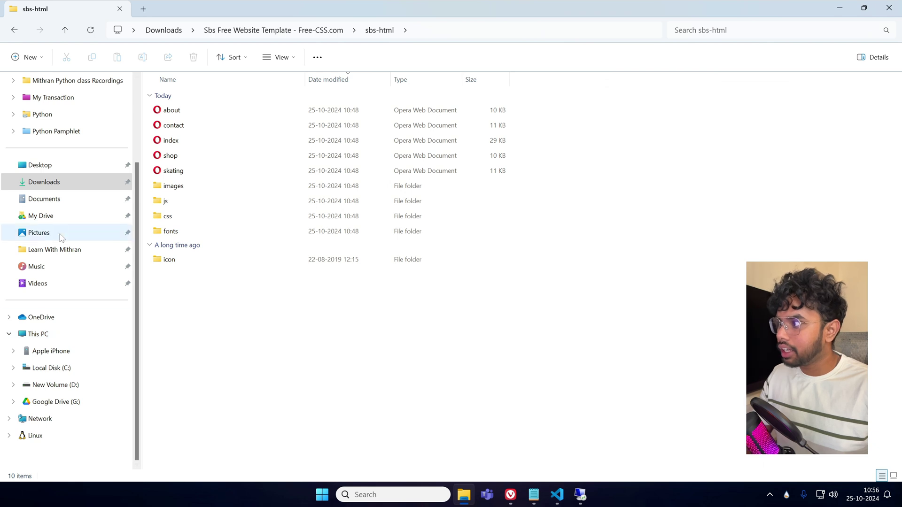
# In Downloads, select the old .pem and .ppk files dated 28-07-2024 and Shift+Delete them permanently.
pyautogui.click(40, 166)
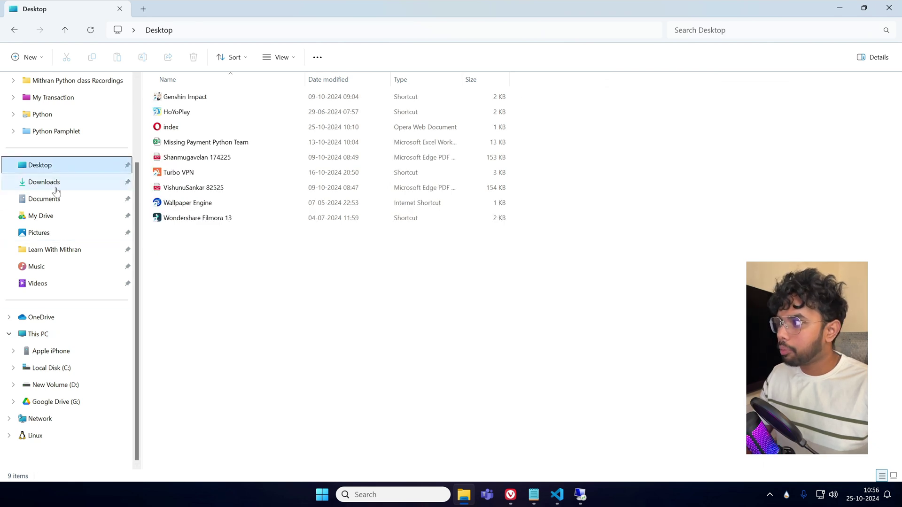
pyautogui.click(58, 188)
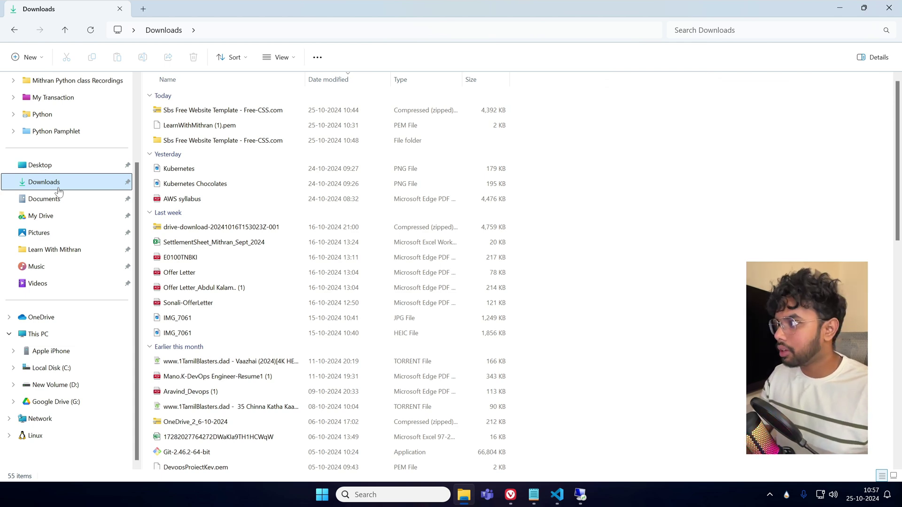
pyautogui.scroll(-10, 371, 242)
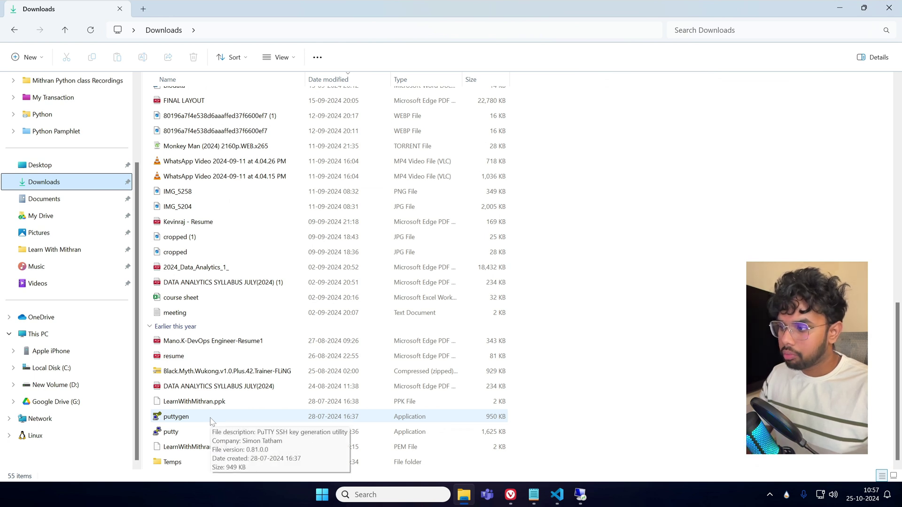
pyautogui.click(207, 449)
pyautogui.keyDown('ctrl'); pyautogui.click(224, 407); pyautogui.keyUp('ctrl')
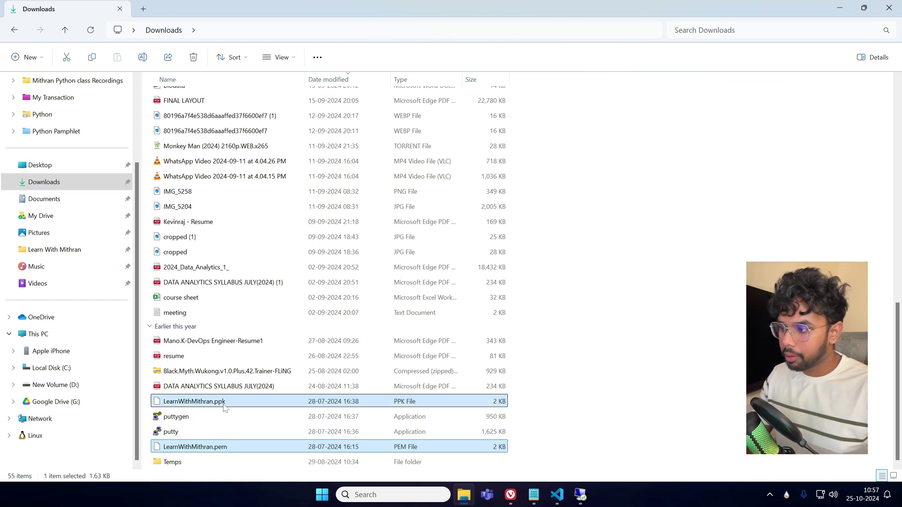
pyautogui.hotkey('shift', 'Delete')
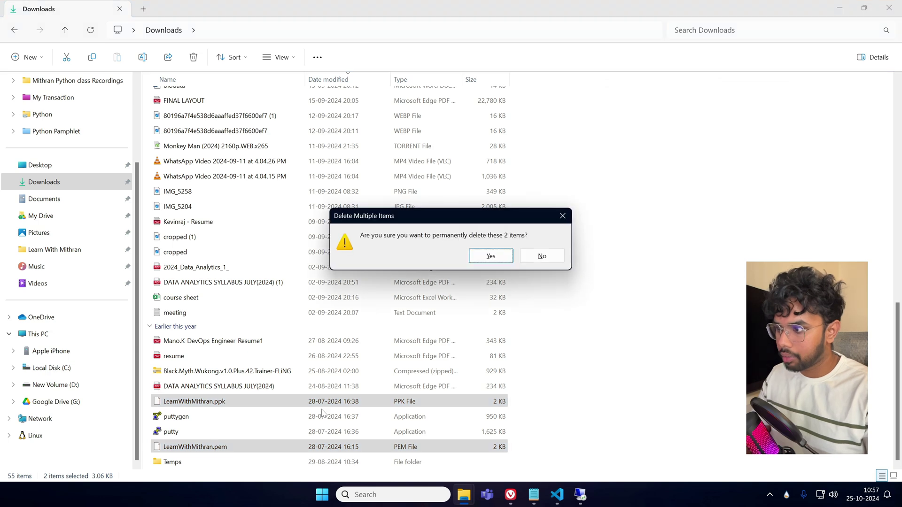
pyautogui.press('Return')
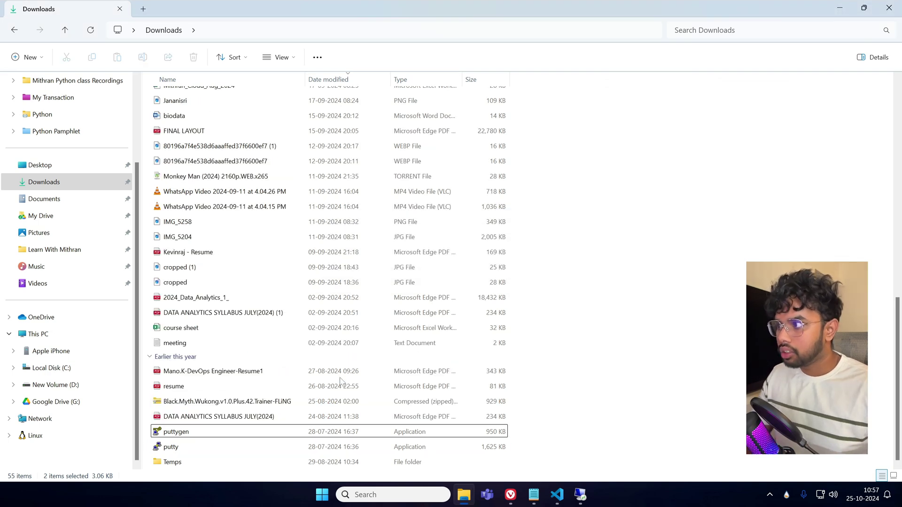
# Launch PuTTYgen and import the downloaded .pem key from Downloads using the All Files filter.
pyautogui.doubleClick(203, 436)
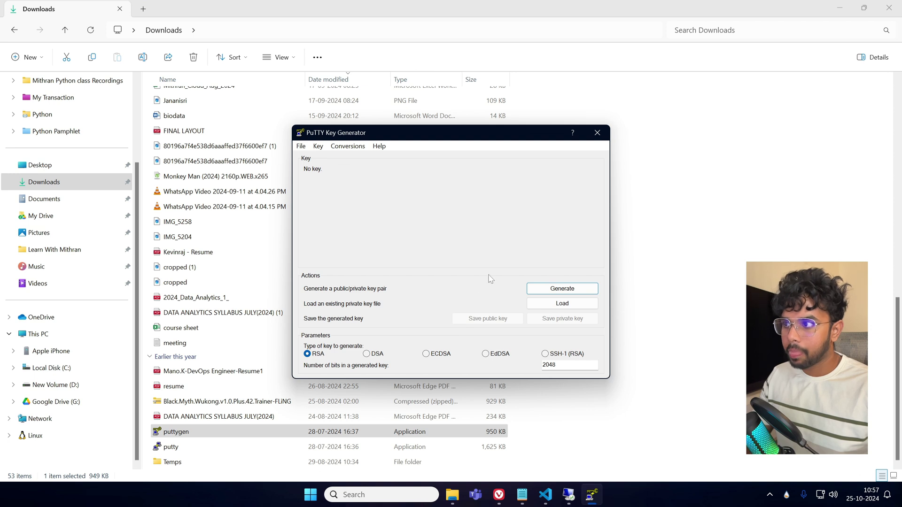
pyautogui.click(554, 304)
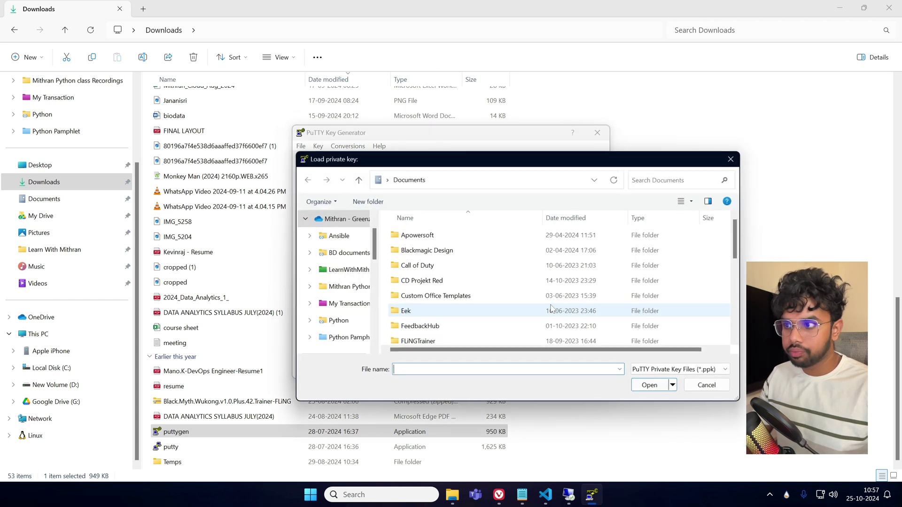
pyautogui.scroll(-2, 346, 306)
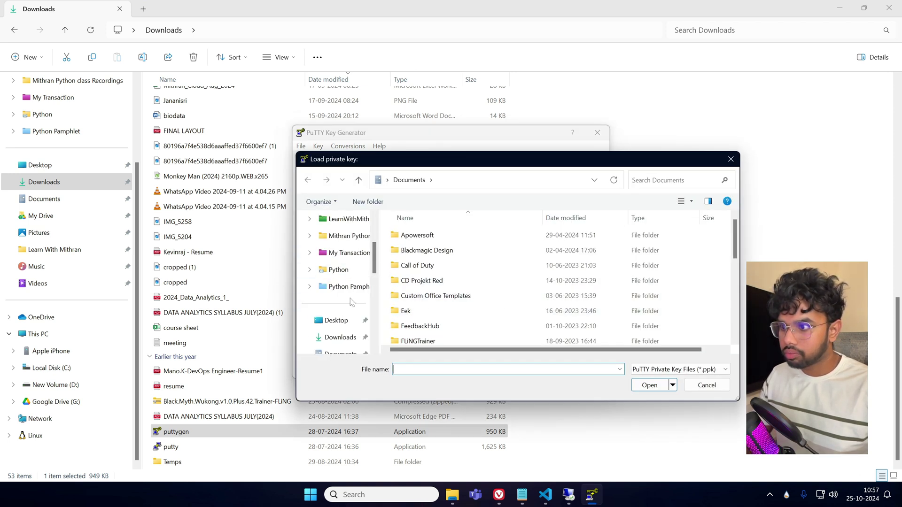
pyautogui.scroll(-2, 340, 300)
pyautogui.scroll(1, 333, 277)
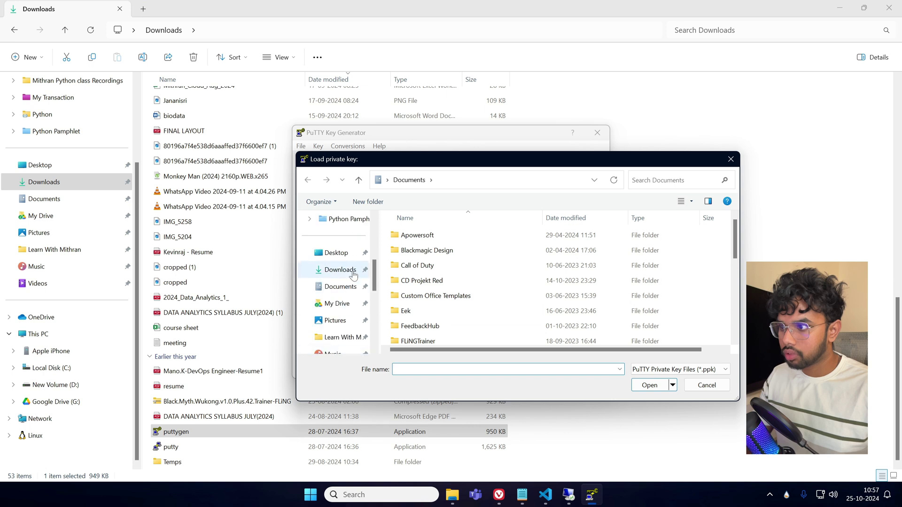
pyautogui.click(335, 271)
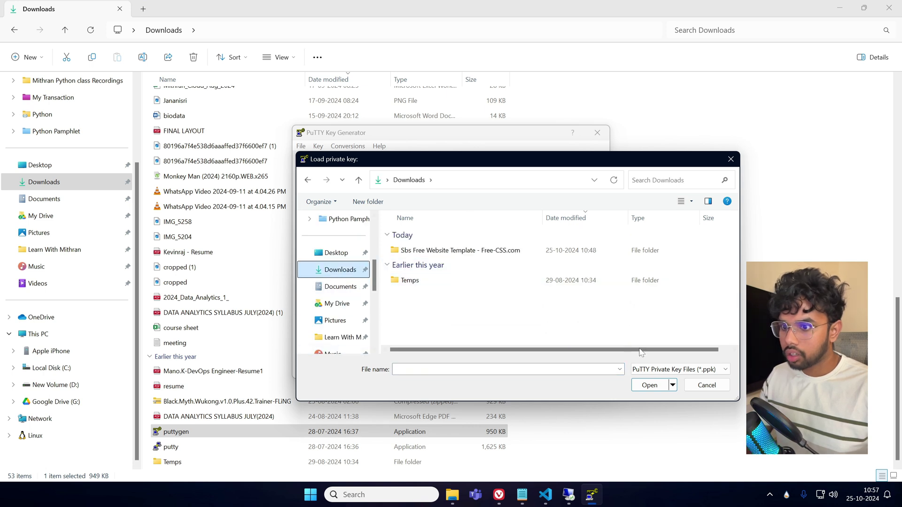
pyautogui.click(679, 369)
pyautogui.click(653, 387)
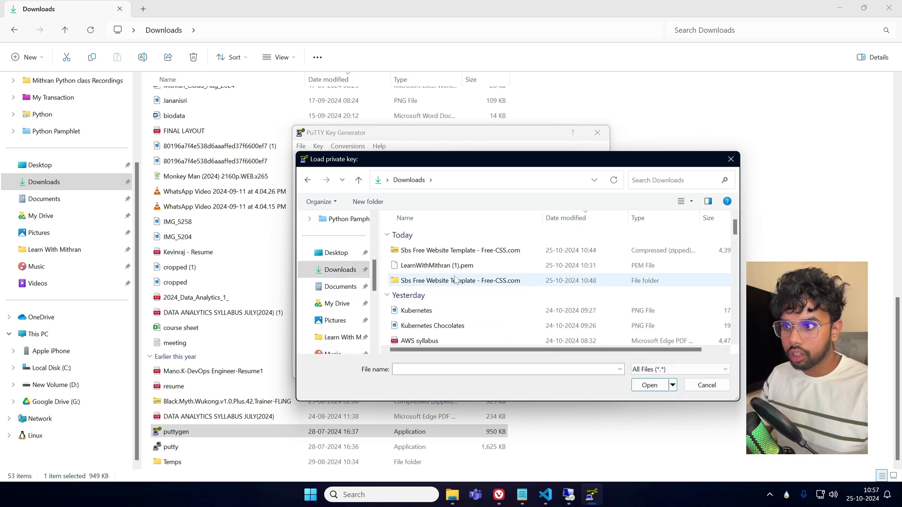
pyautogui.click(468, 266)
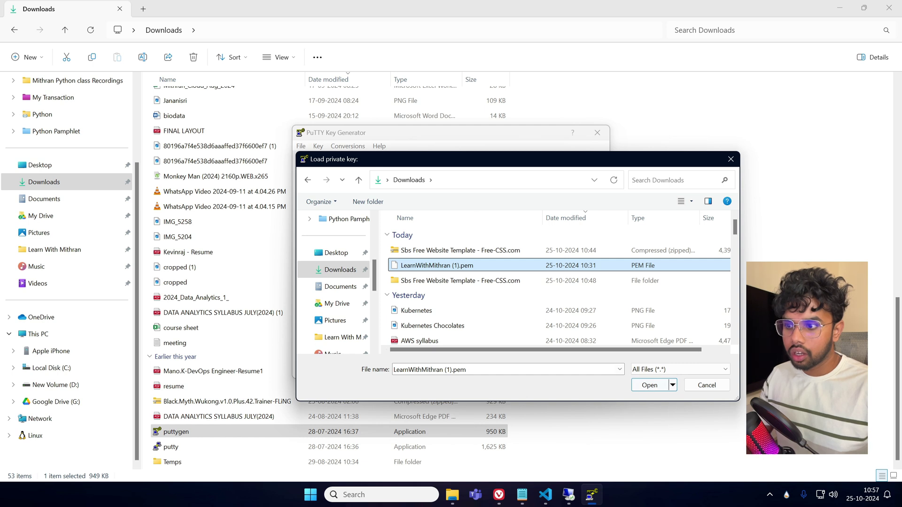
pyautogui.press('Tab')
pyautogui.hotkey('ctrl', 'c')
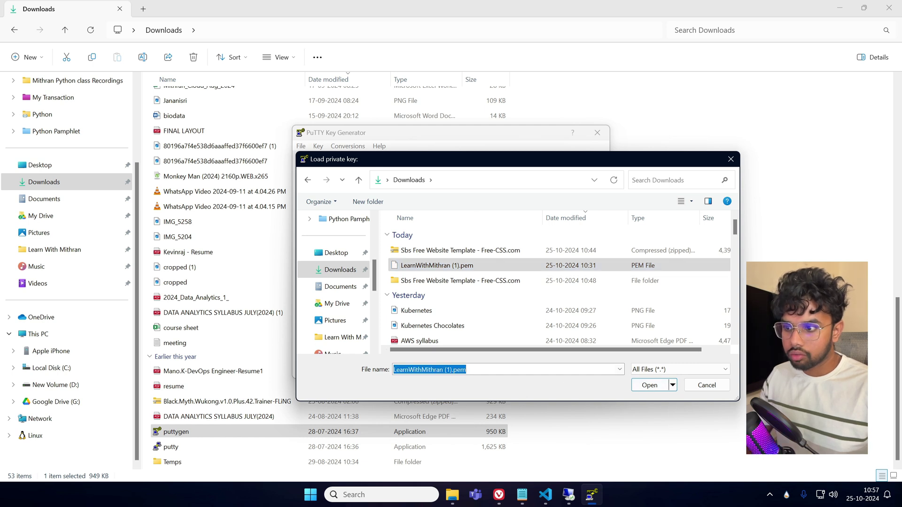
pyautogui.moveTo(394, 370); pyautogui.dragTo(450, 370)
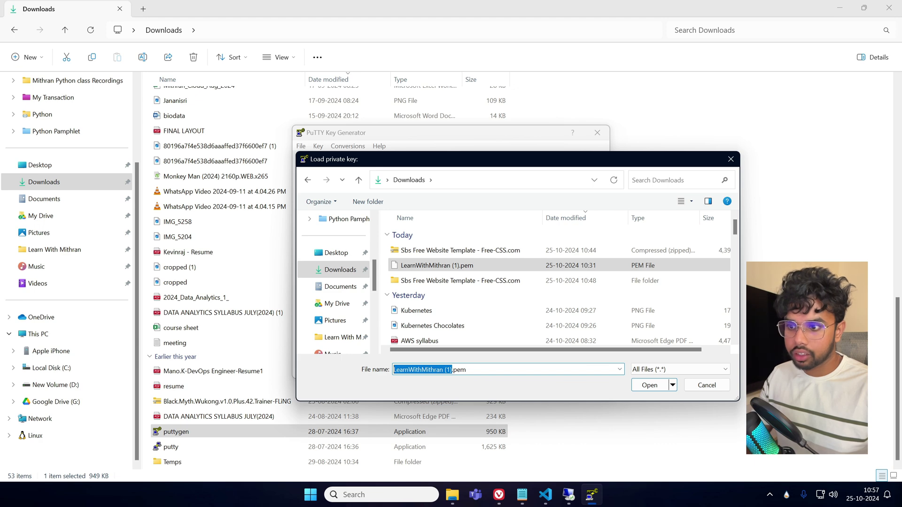
pyautogui.press('End')
pyautogui.click(649, 385)
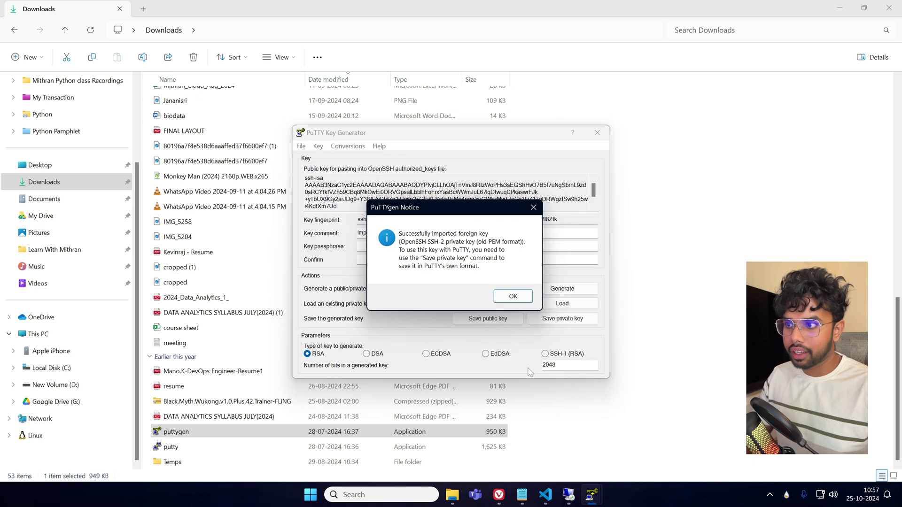
pyautogui.click(510, 297)
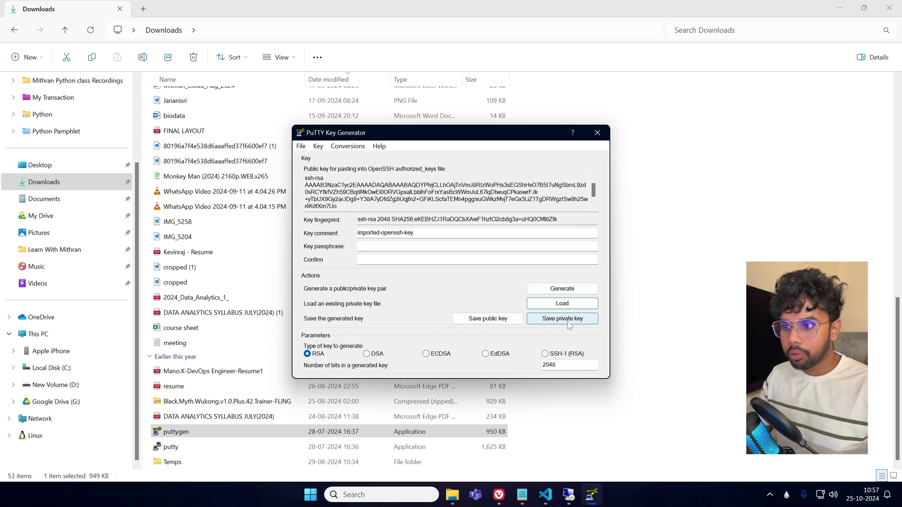
# Save the imported key without a passphrase as a .ppk private key in Downloads, then close PuTTYgen.
pyautogui.click(568, 322)
pyautogui.click(458, 285)
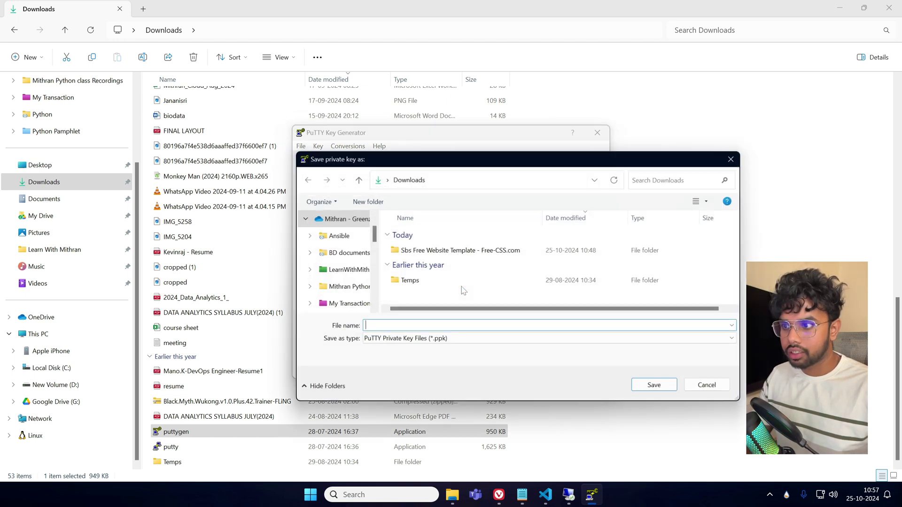
pyautogui.hotkey('ctrl', 'v')
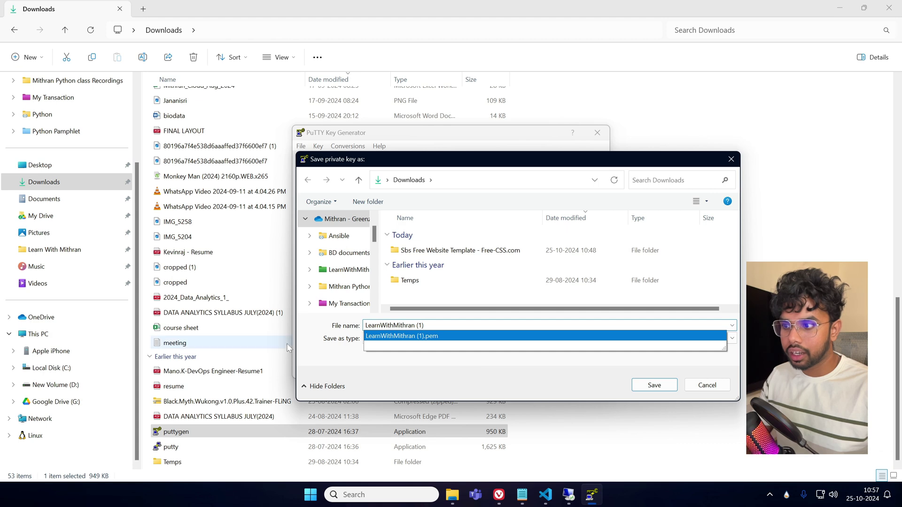
pyautogui.click(286, 344)
pyautogui.hotkey('alt', 'Tab')
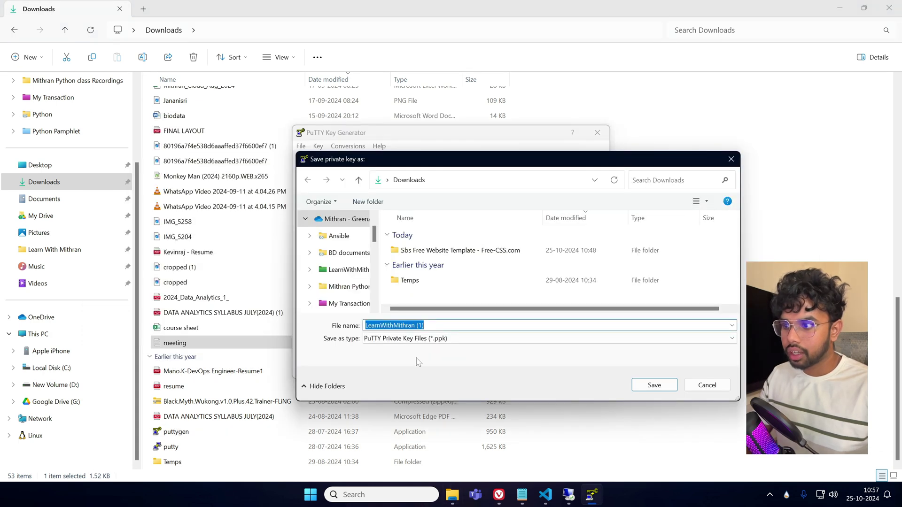
pyautogui.click(644, 386)
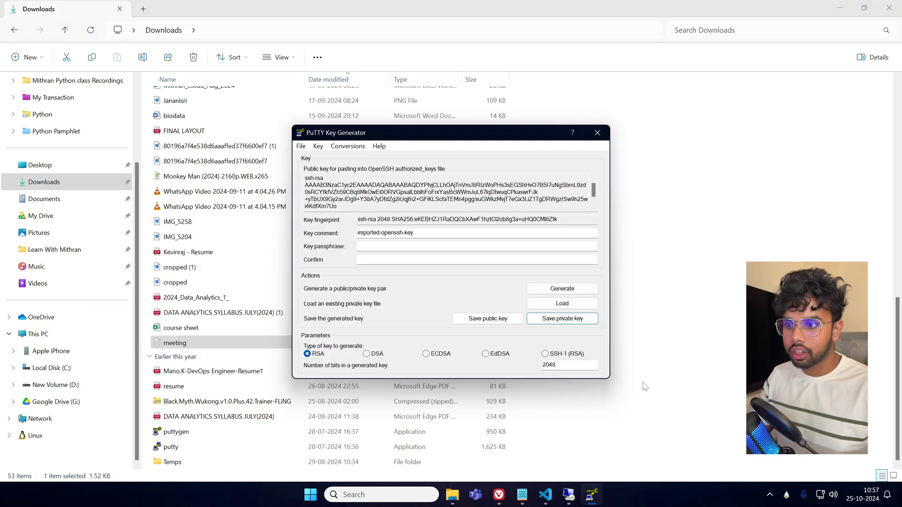
pyautogui.click(597, 133)
pyautogui.scroll(10, 456, 291)
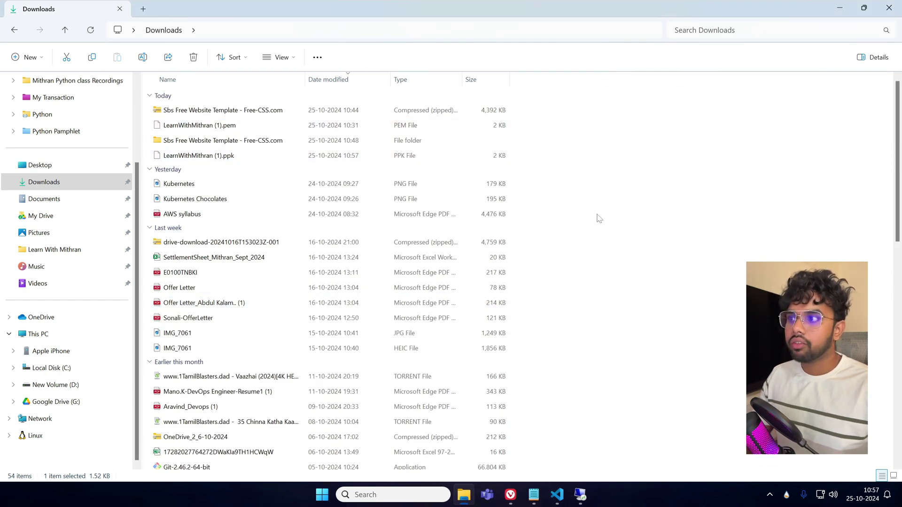
pyautogui.click(562, 159)
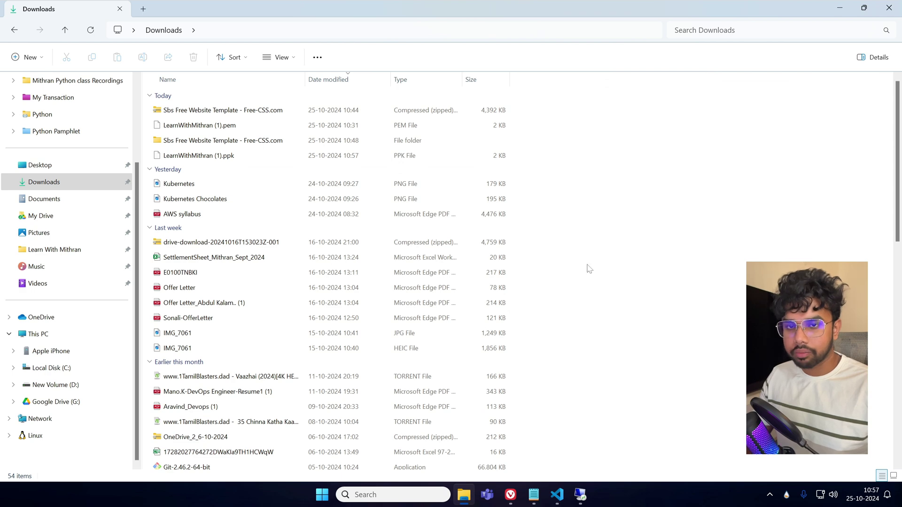
pyautogui.scroll(-10, 240, 371)
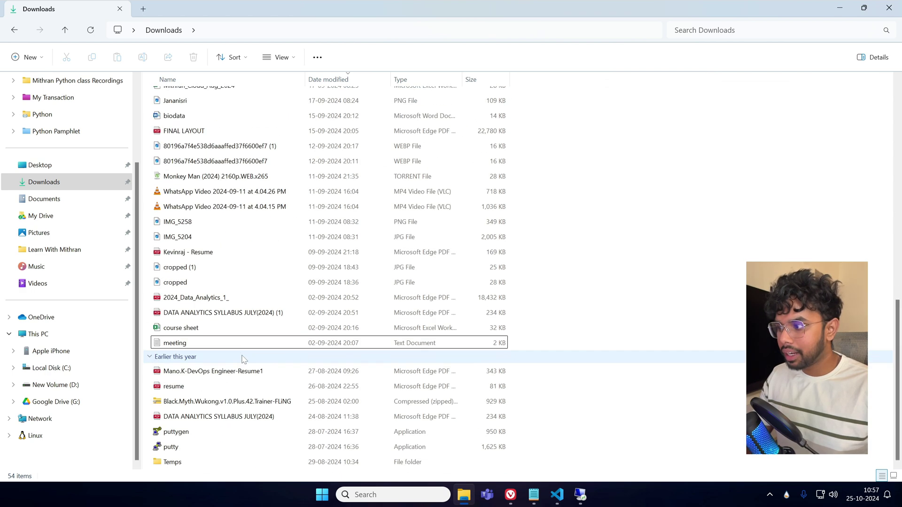
pyautogui.doubleClick(174, 448)
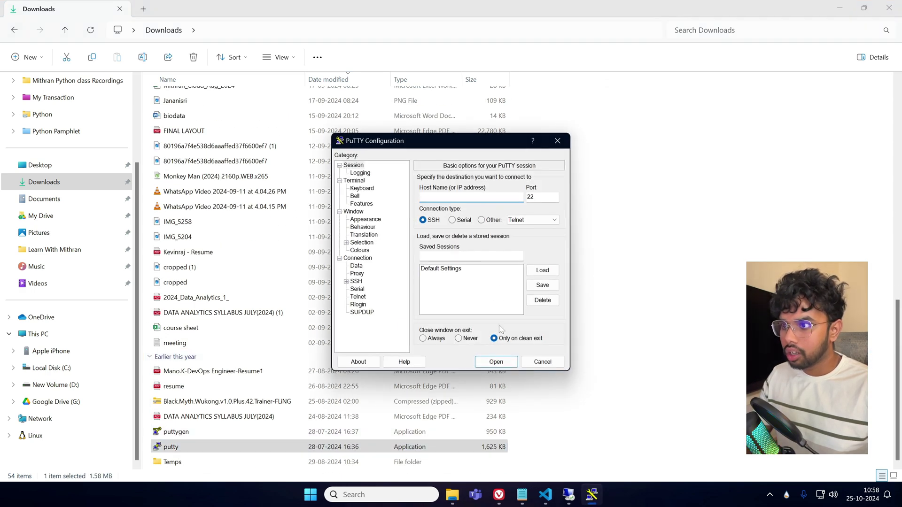
pyautogui.click(498, 495)
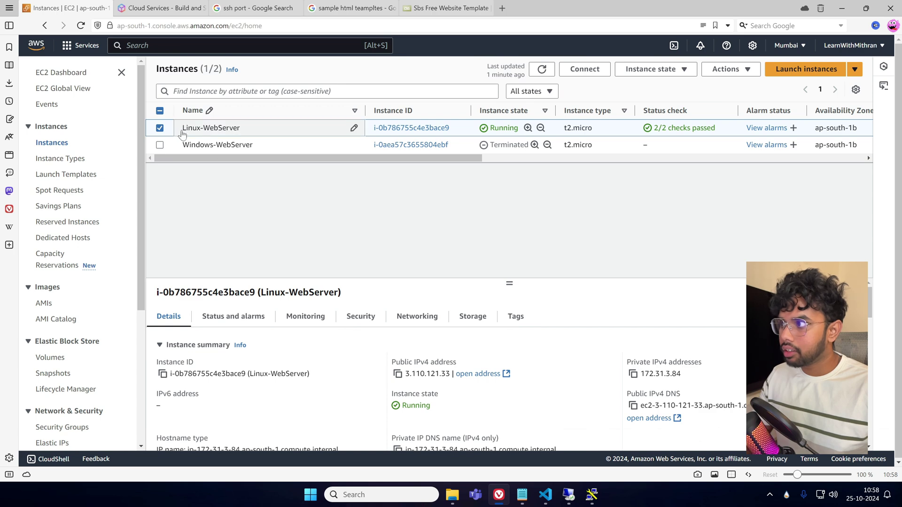
pyautogui.click(398, 374)
pyautogui.hotkey('alt', 'Tab')
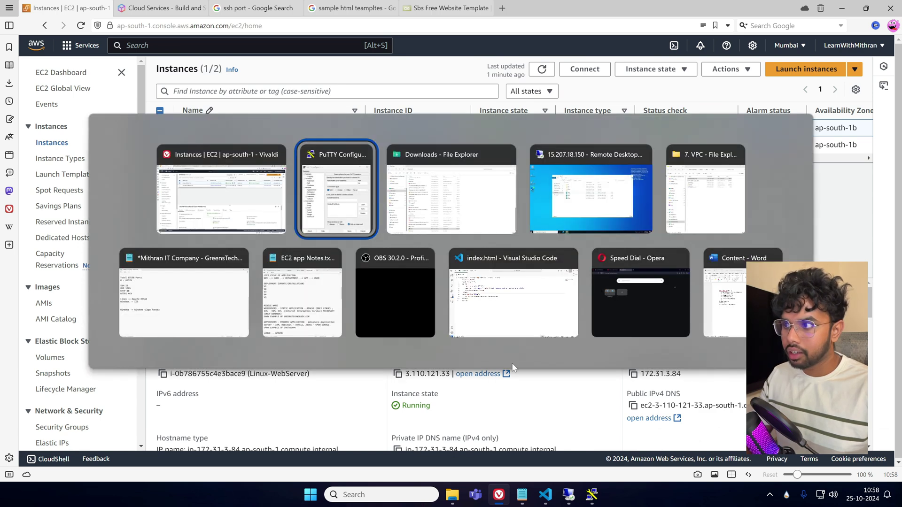
pyautogui.hotkey('ctrl', 'v')
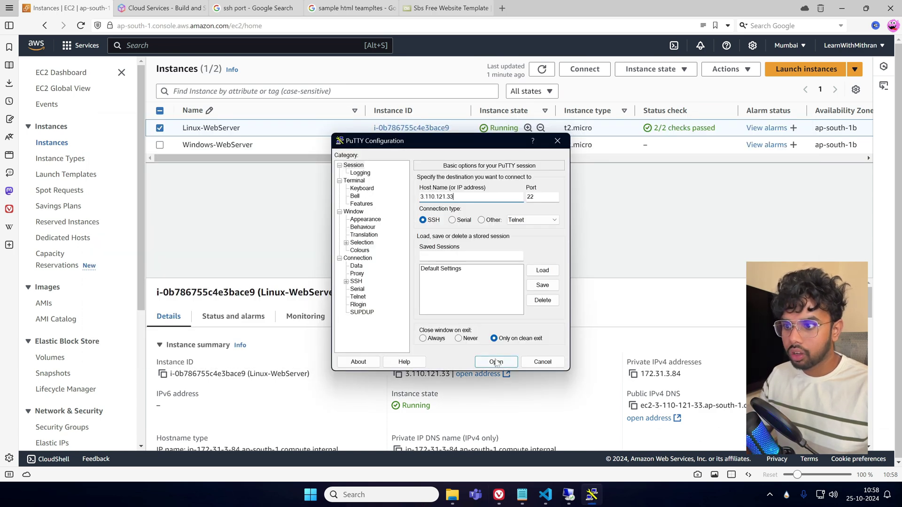
pyautogui.click(496, 363)
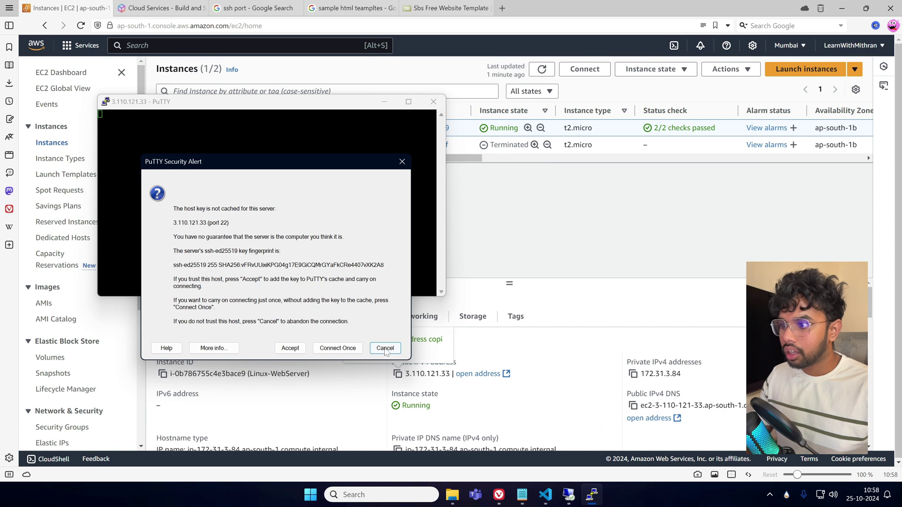
pyautogui.click(385, 349)
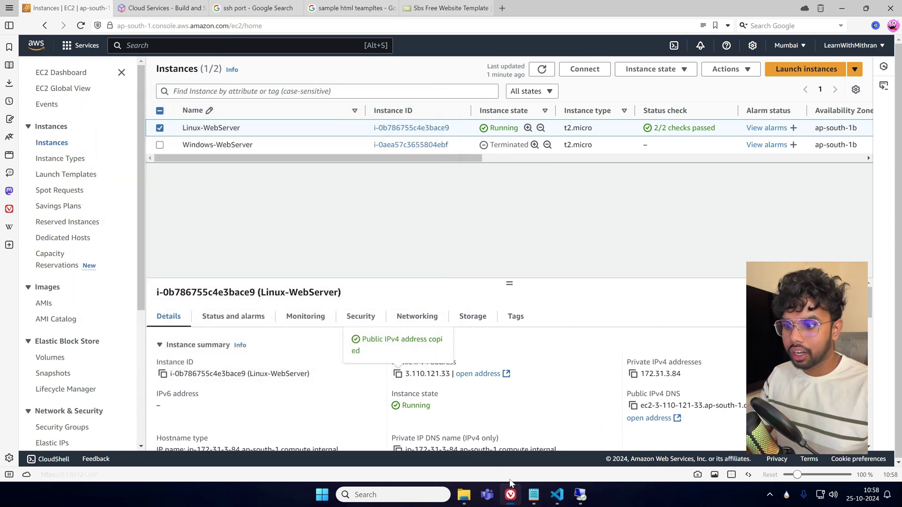
pyautogui.click(464, 495)
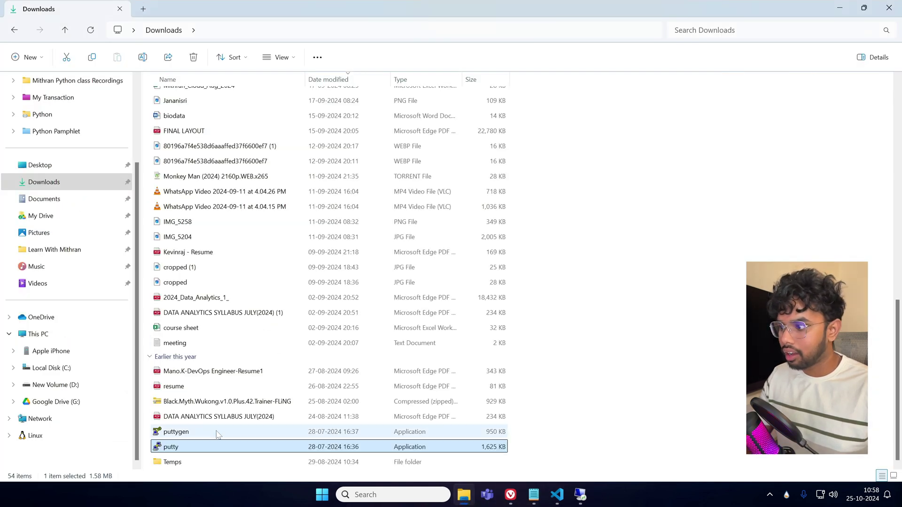
# Relaunch PuTTY, set the .ppk key under Connection > SSH > Auth > Credentials, and open the connection to 3.110.121.33.
pyautogui.doubleClick(197, 446)
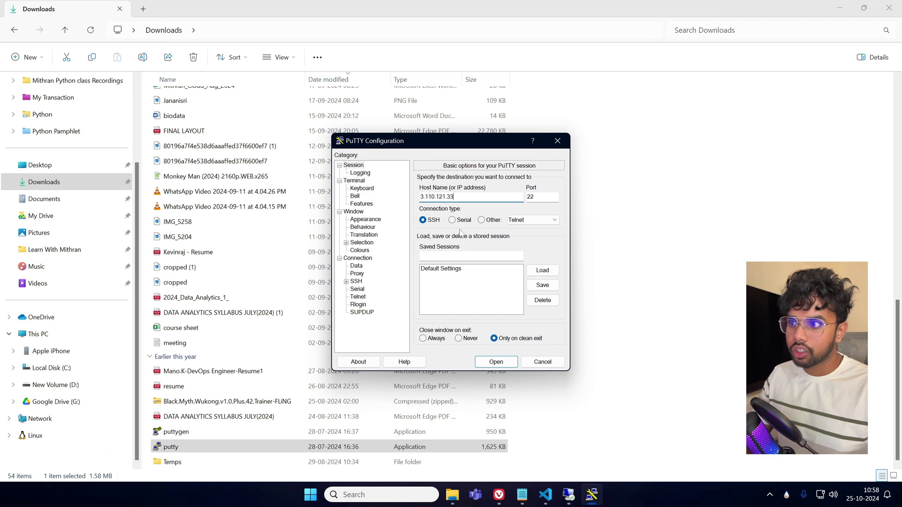
pyautogui.click(346, 282)
pyautogui.click(363, 305)
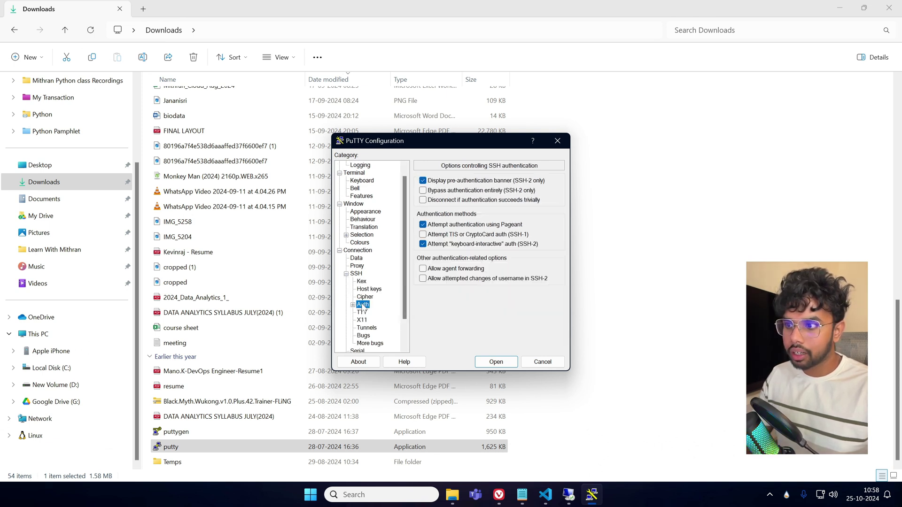
pyautogui.click(353, 306)
pyautogui.click(383, 314)
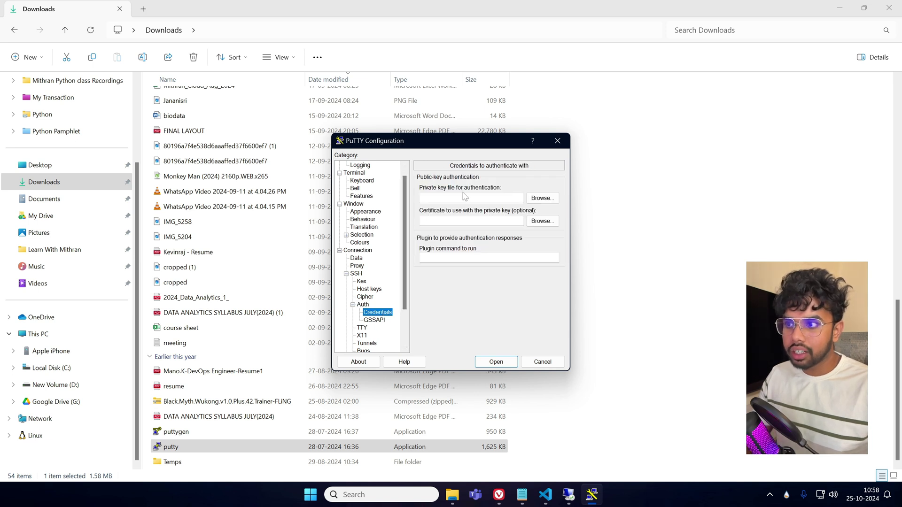
pyautogui.click(542, 198)
pyautogui.click(475, 247)
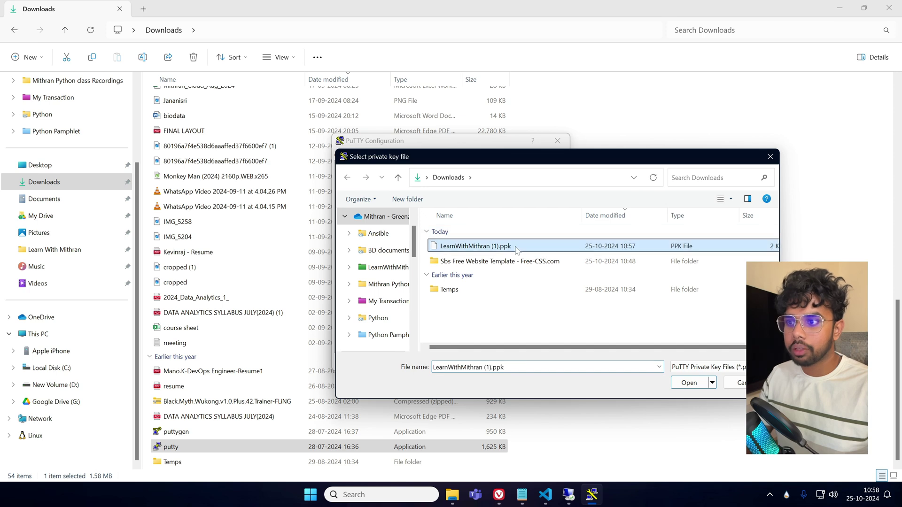
pyautogui.click(689, 382)
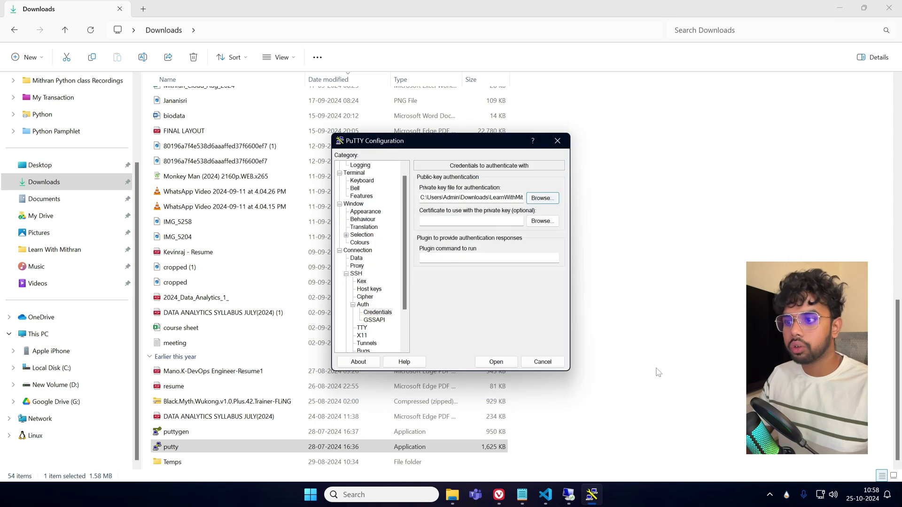
pyautogui.click(495, 362)
# Accept the server's host key, then change the PuTTY terminal font to Bold, size 14.
pyautogui.click(304, 362)
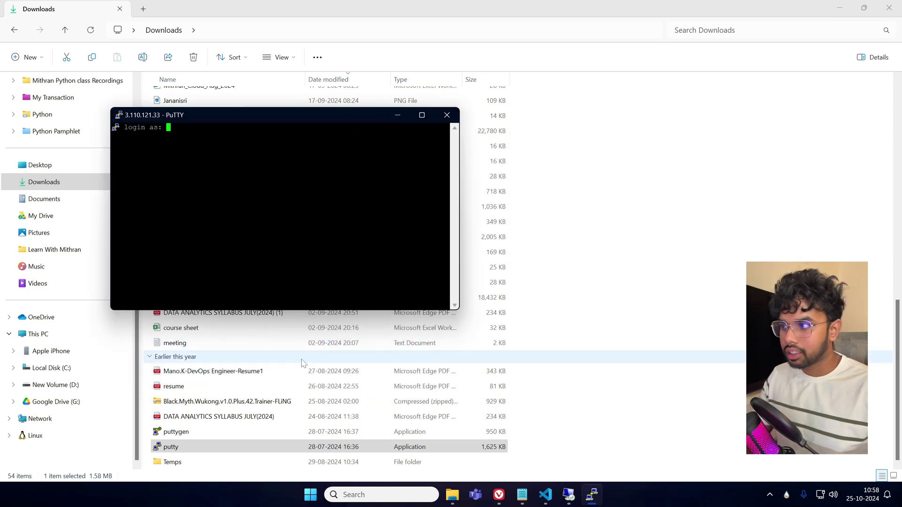
pyautogui.moveTo(176, 117); pyautogui.dragTo(408, 144)
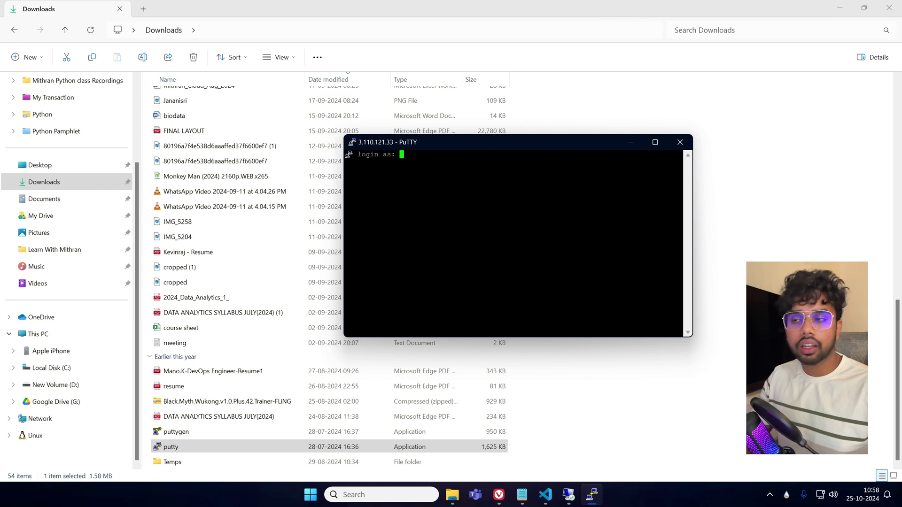
pyautogui.rightClick(413, 142)
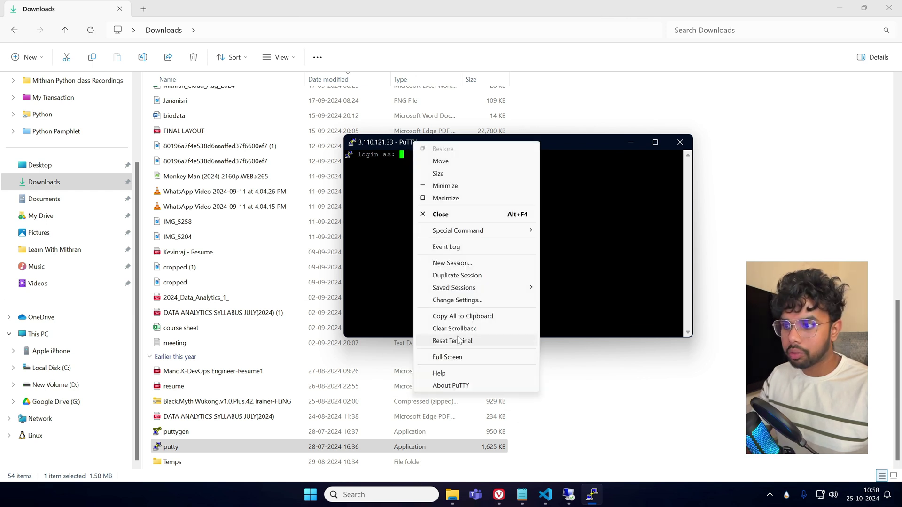
pyautogui.press('Escape')
pyautogui.rightClick(486, 139)
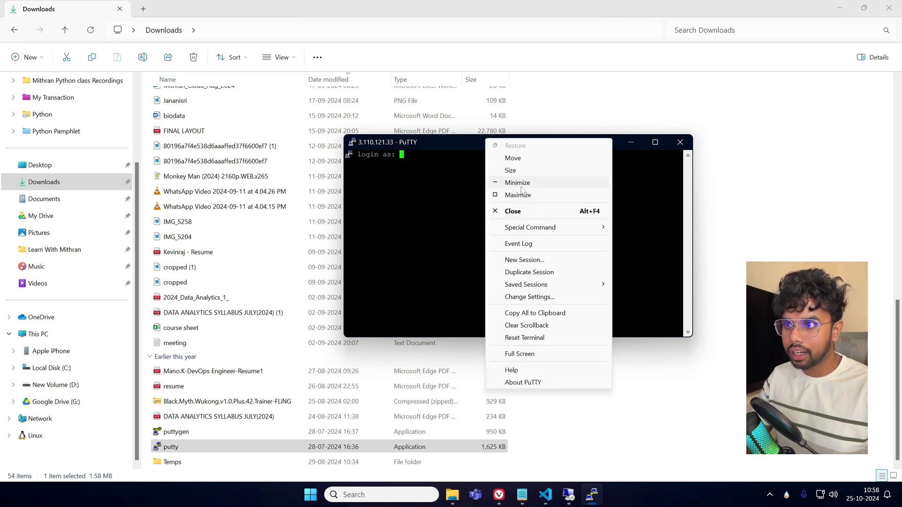
pyautogui.click(527, 299)
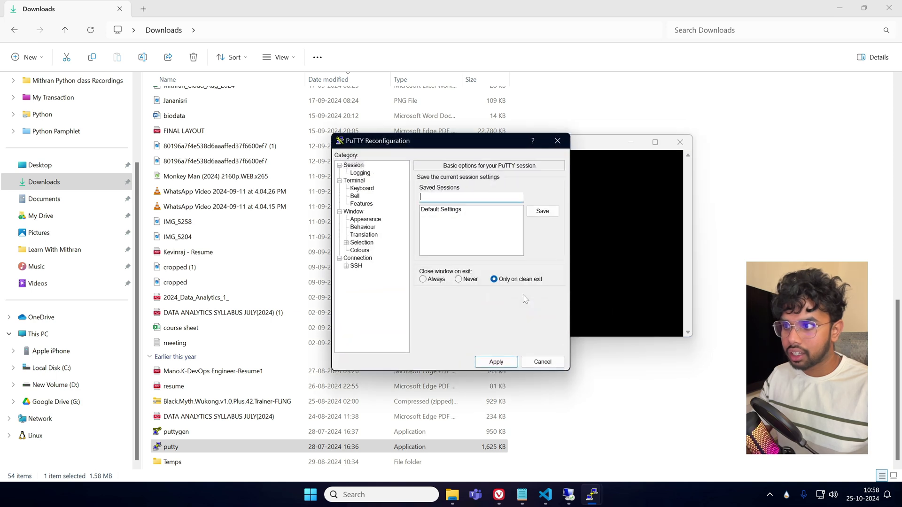
pyautogui.click(360, 251)
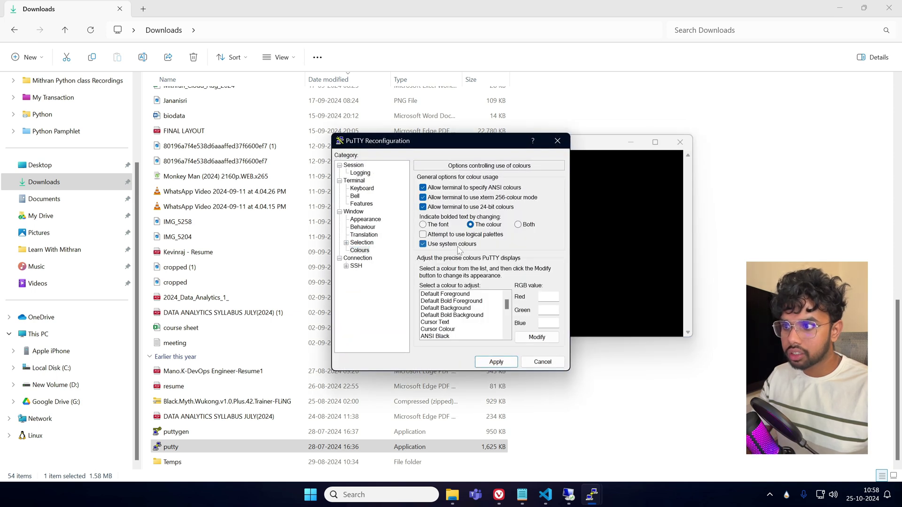
pyautogui.click(369, 219)
pyautogui.click(529, 243)
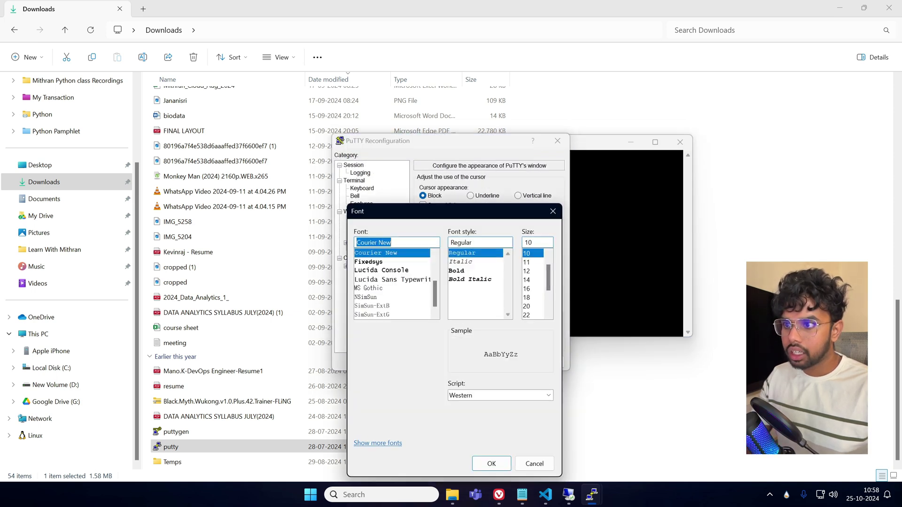
pyautogui.click(469, 271)
pyautogui.click(527, 280)
pyautogui.click(489, 464)
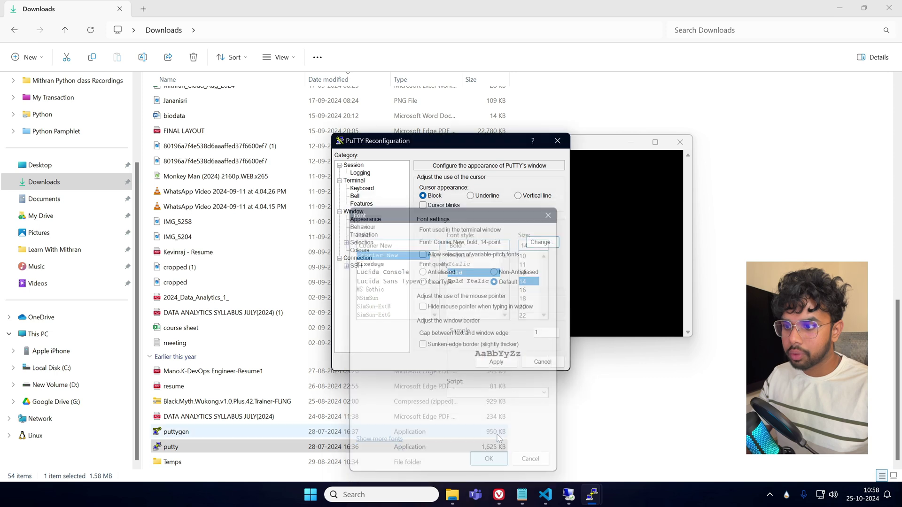
pyautogui.click(495, 363)
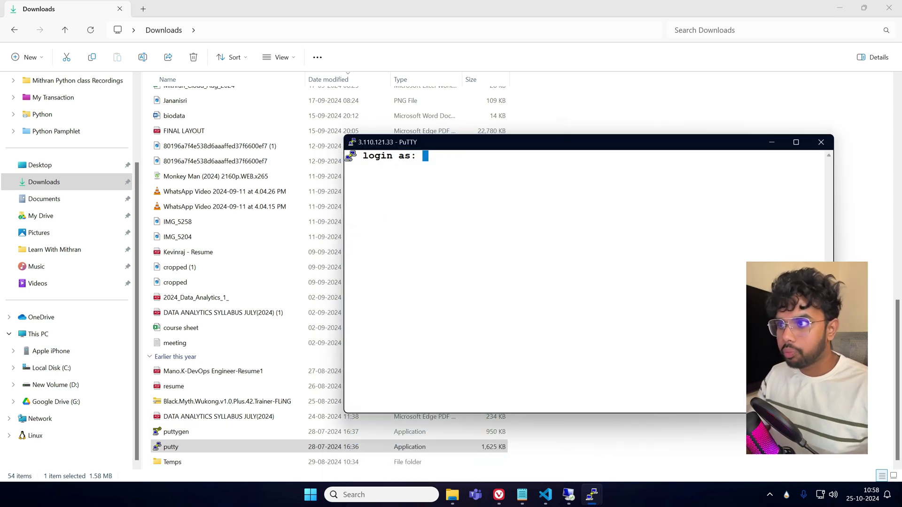
# Check Linux-WebServer's connect page in the EC2 console to confirm ec2-user as the username.
pyautogui.moveTo(551, 501)
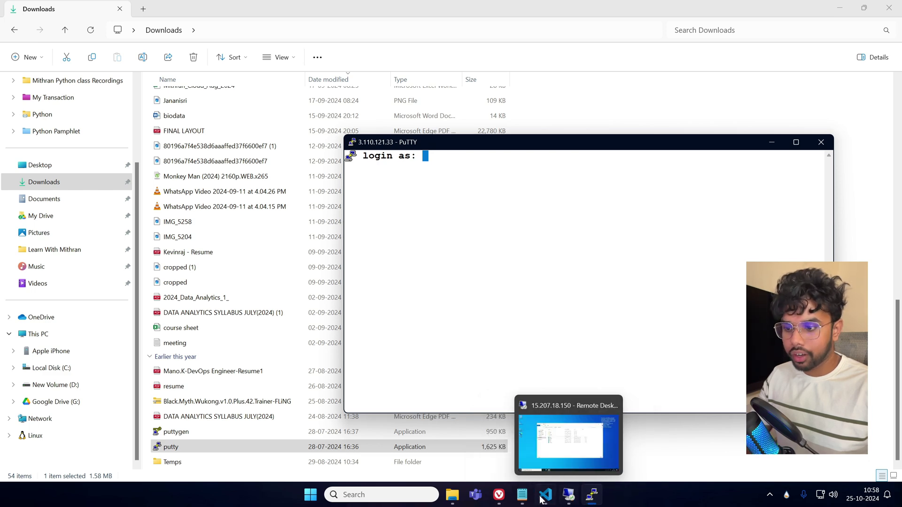
pyautogui.click(499, 495)
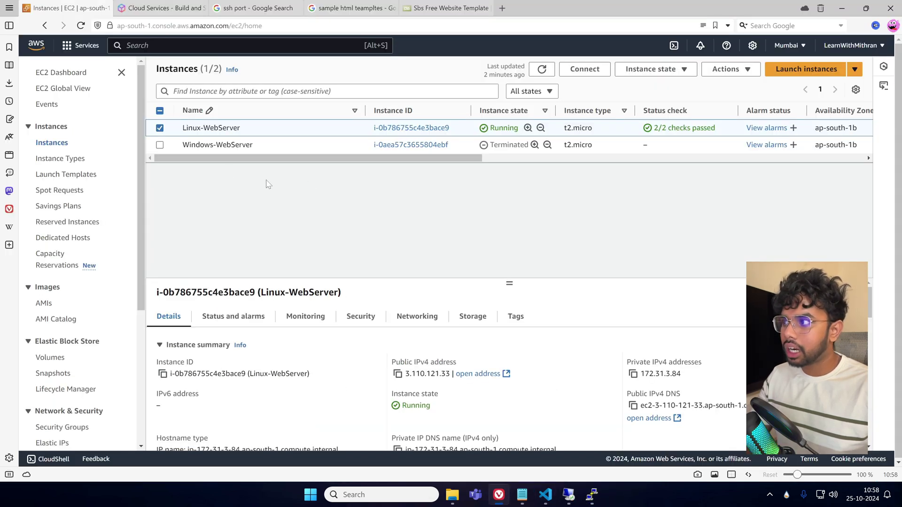
pyautogui.click(160, 128)
pyautogui.click(159, 128)
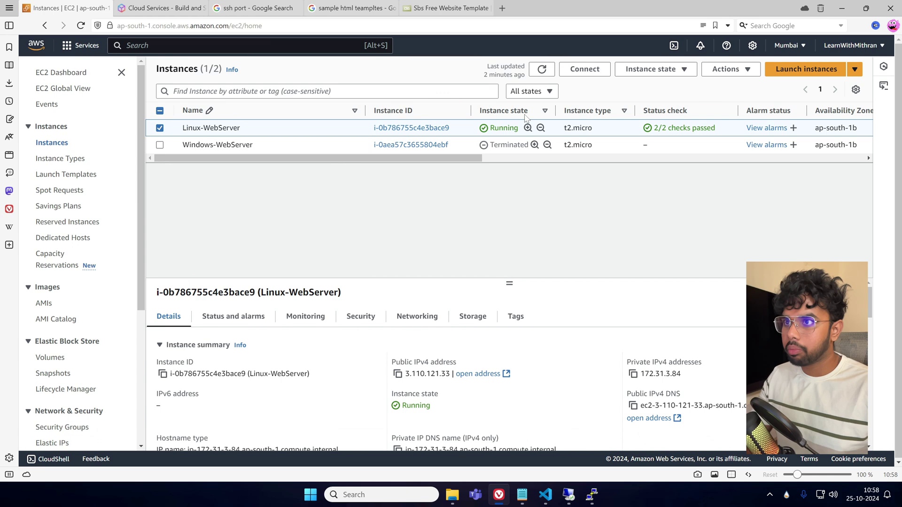
pyautogui.click(604, 73)
pyautogui.scroll(-3, 231, 306)
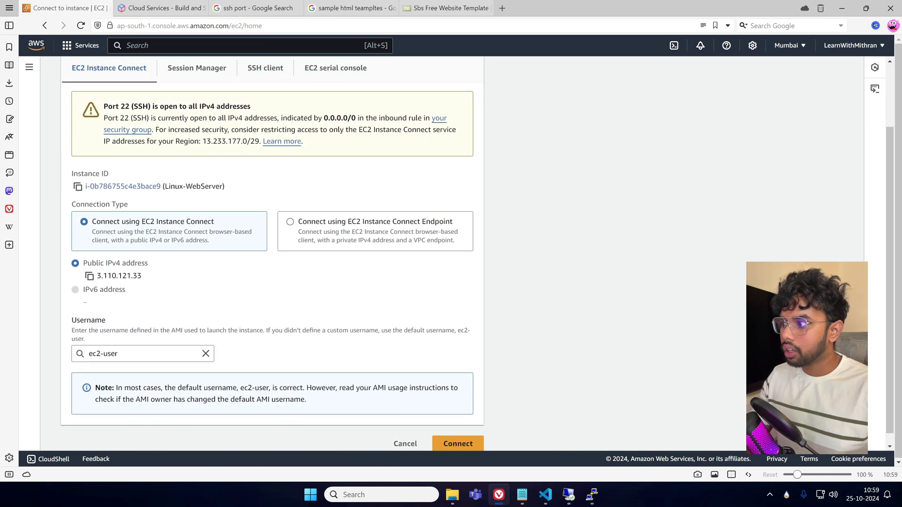
pyautogui.scroll(1, 108, 390)
pyautogui.click(136, 394)
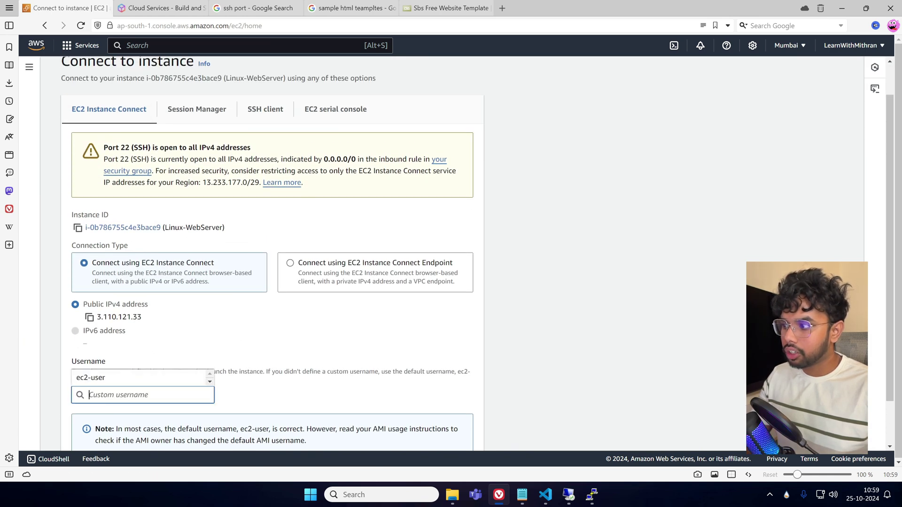
pyautogui.click(281, 348)
# Enter ec2-user at the login prompt and maximize the terminal window.
pyautogui.hotkey('alt', 'Tab')
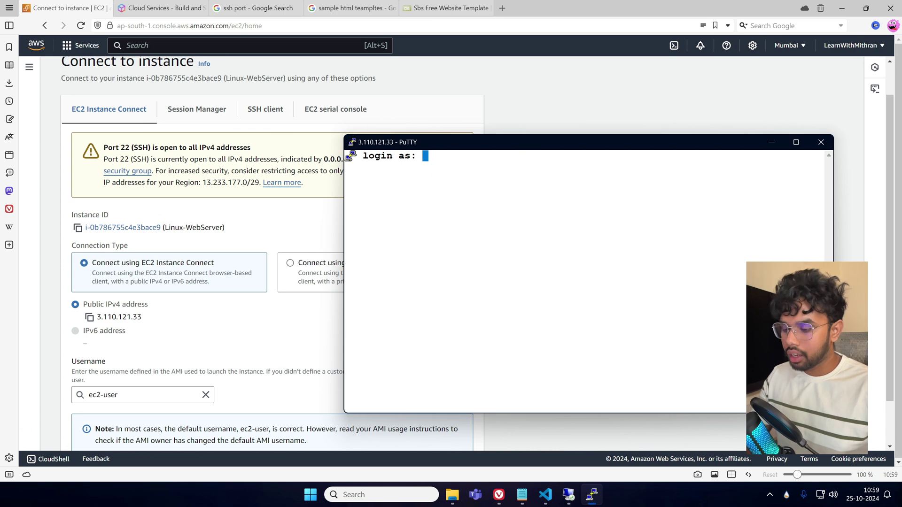
pyautogui.write('ec2-user')
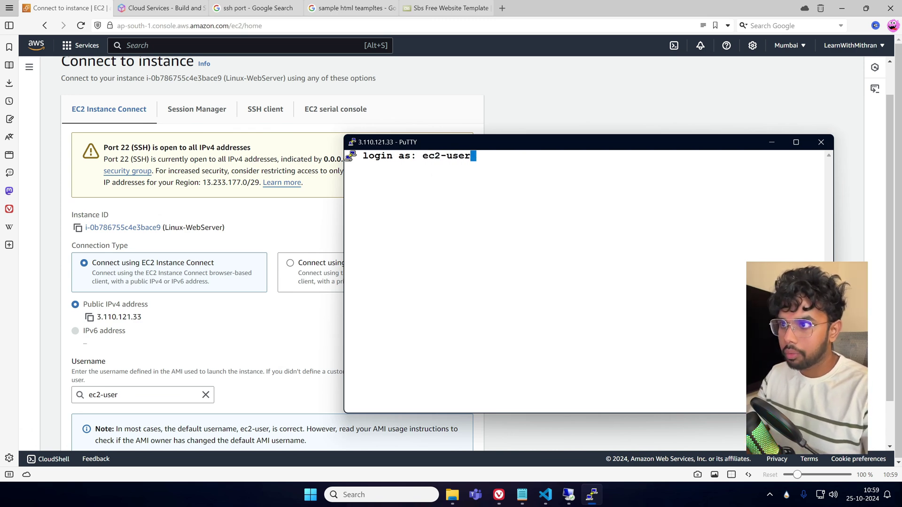
pyautogui.press('Return')
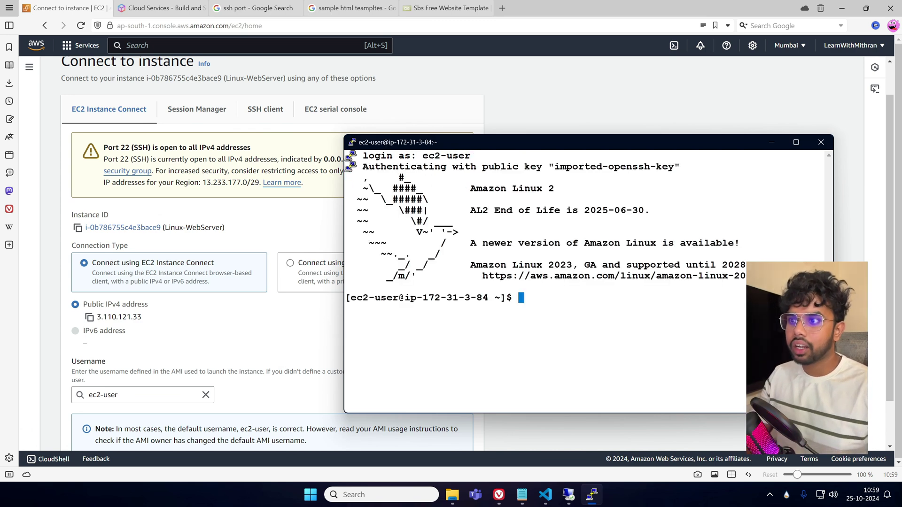
pyautogui.moveTo(429, 167); pyautogui.dragTo(824, 167)
pyautogui.doubleClick(557, 146)
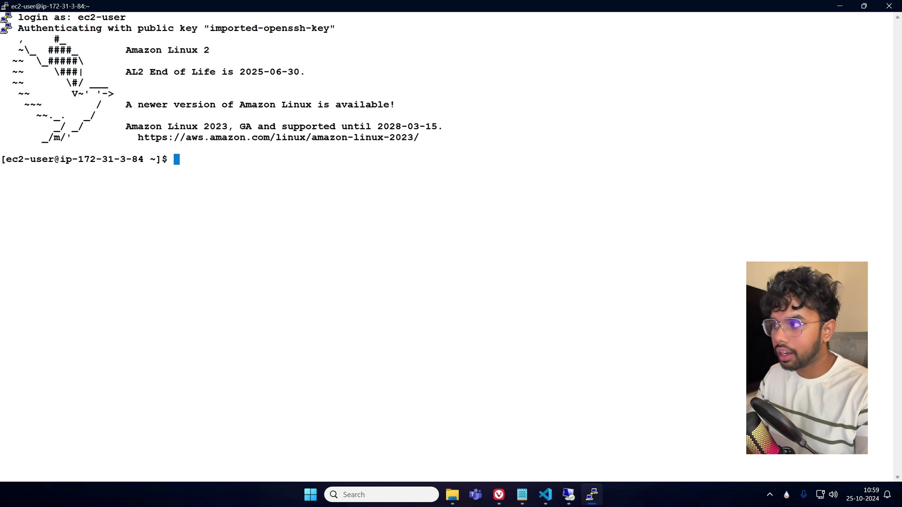
# Switch to root with sudo su - root, then exit back to the ec2-user shell.
pyautogui.write('sudo ')
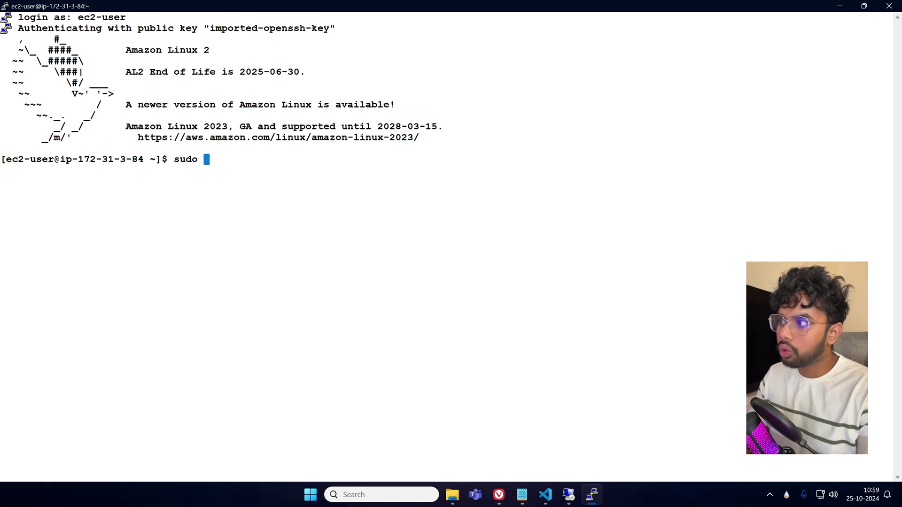
pyautogui.write('su - root')
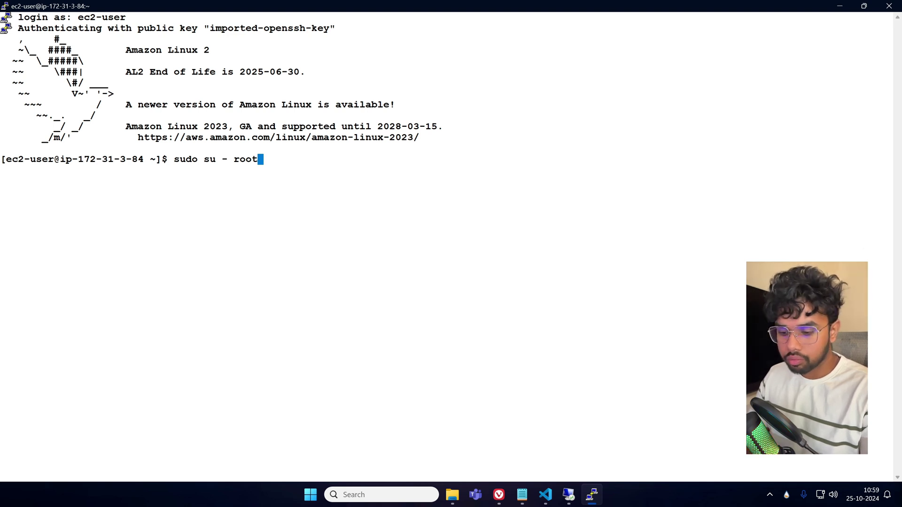
pyautogui.press('Return')
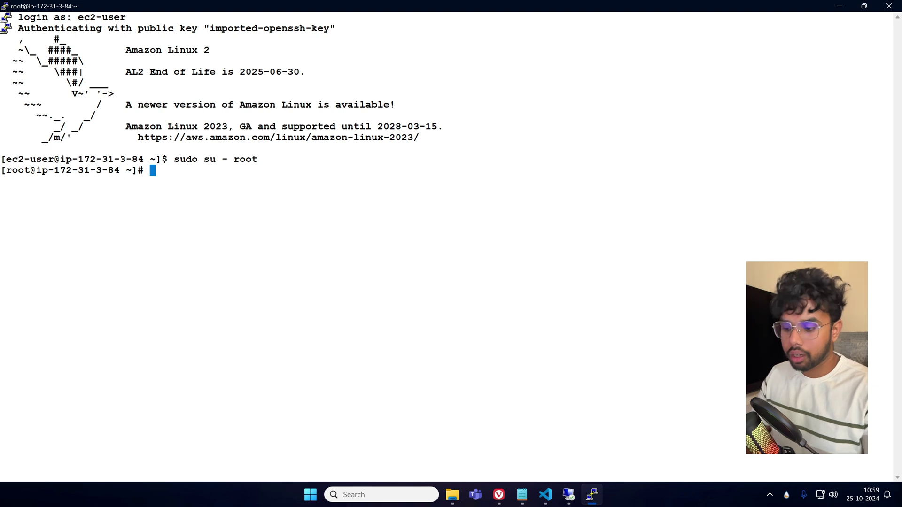
pyautogui.write('exit')
pyautogui.press('Return')
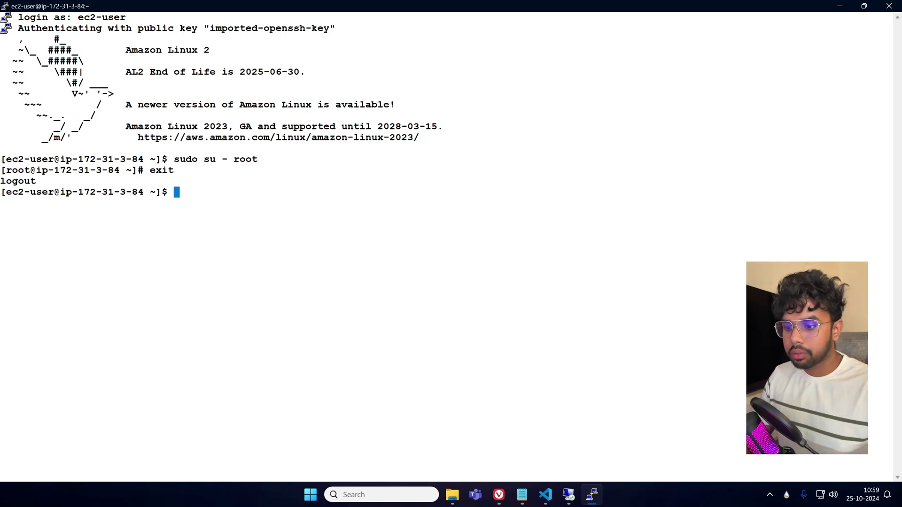
# Add a 'Windows -> Linux (WinScp)' line to the Notepad notes, then minimize Notepad.
pyautogui.click(522, 494)
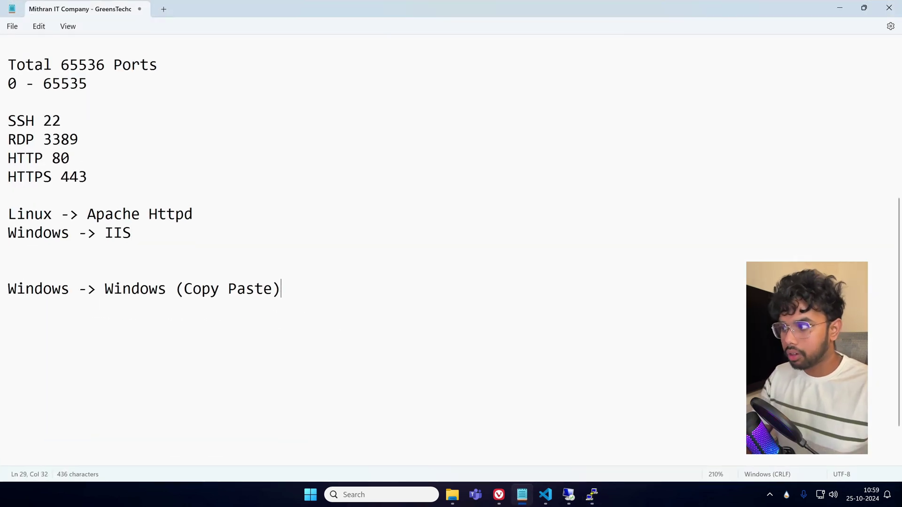
pyautogui.press('Return')
pyautogui.write('Window')
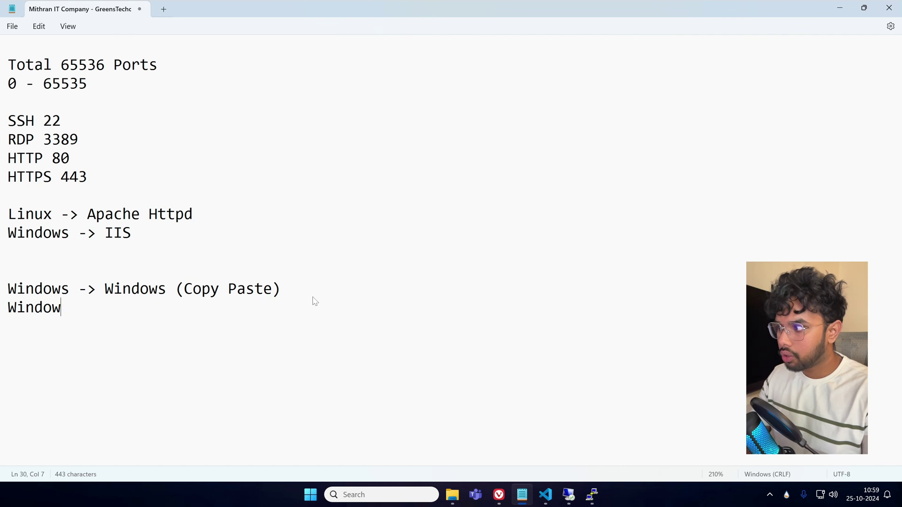
pyautogui.write('s -> Linux')
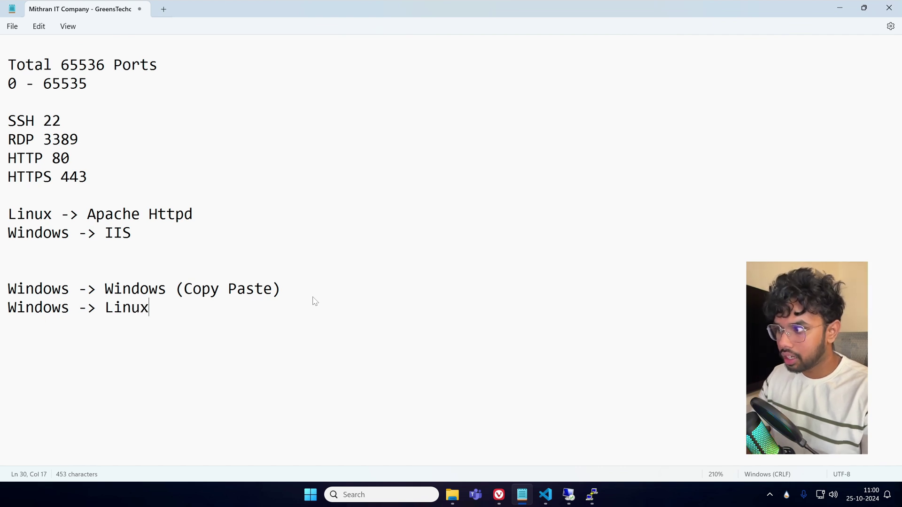
pyautogui.write(' (Win)')
pyautogui.press('Left')
pyautogui.write('Win')
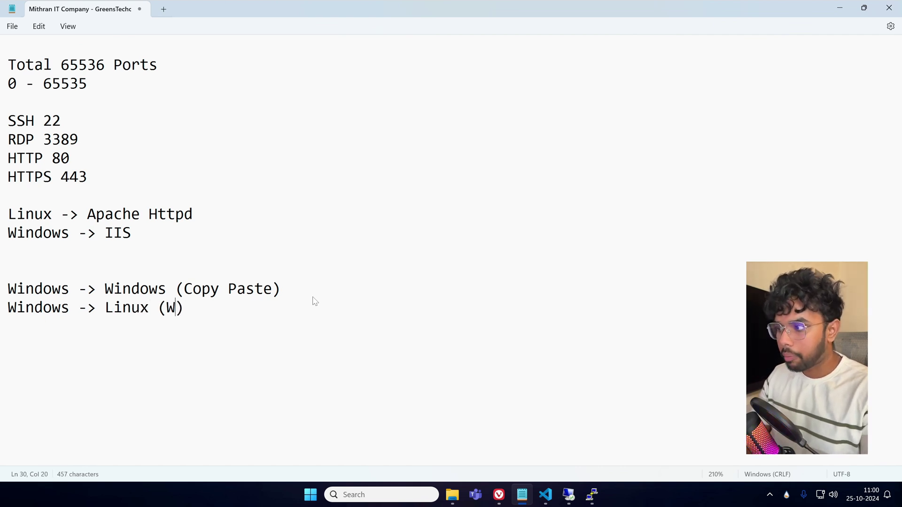
pyautogui.write('Scp')
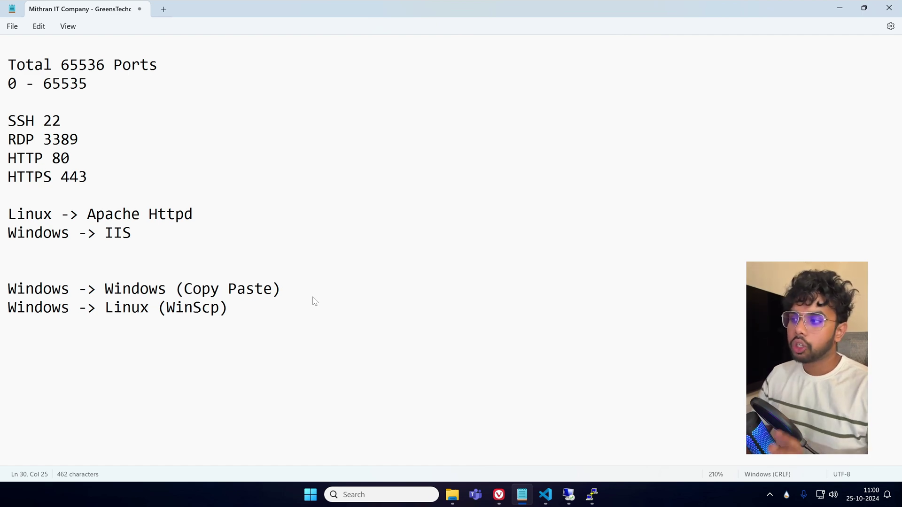
pyautogui.click(840, 8)
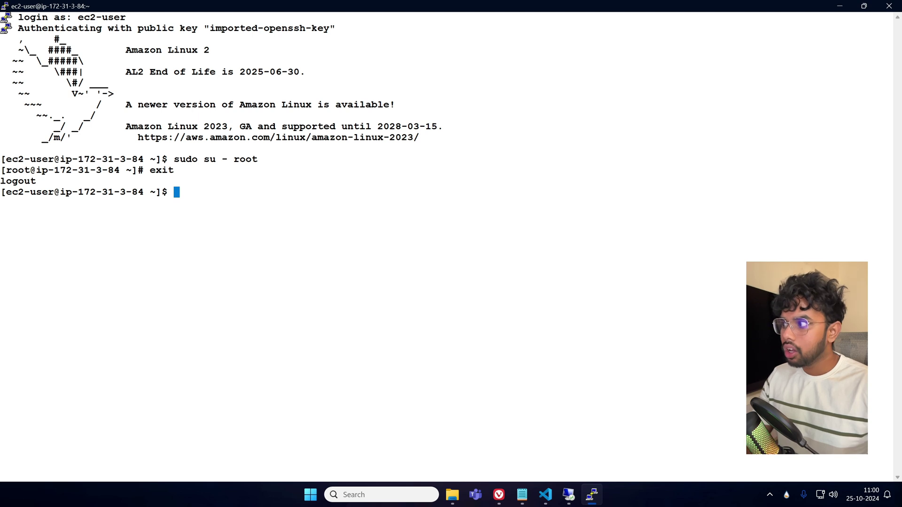
# Become root and install Apache with yum install httpd -y.
pyautogui.write('sudo ')
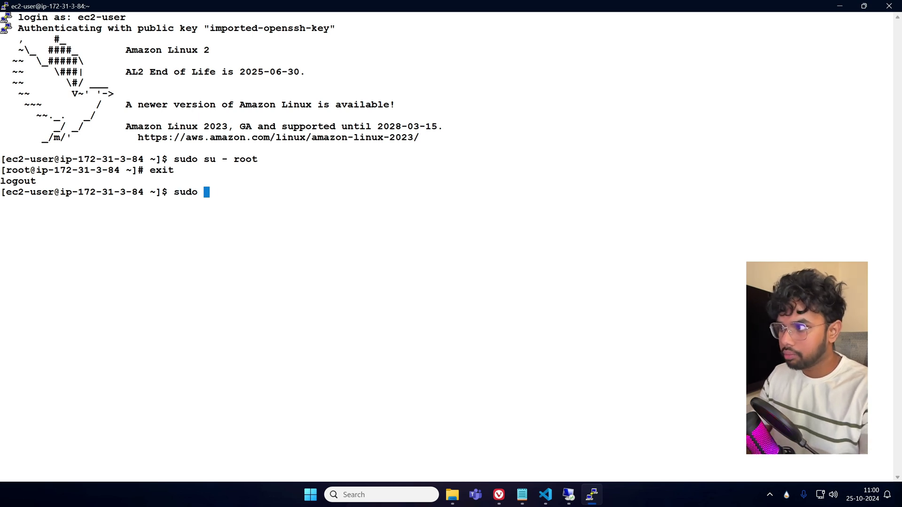
pyautogui.write('su - root')
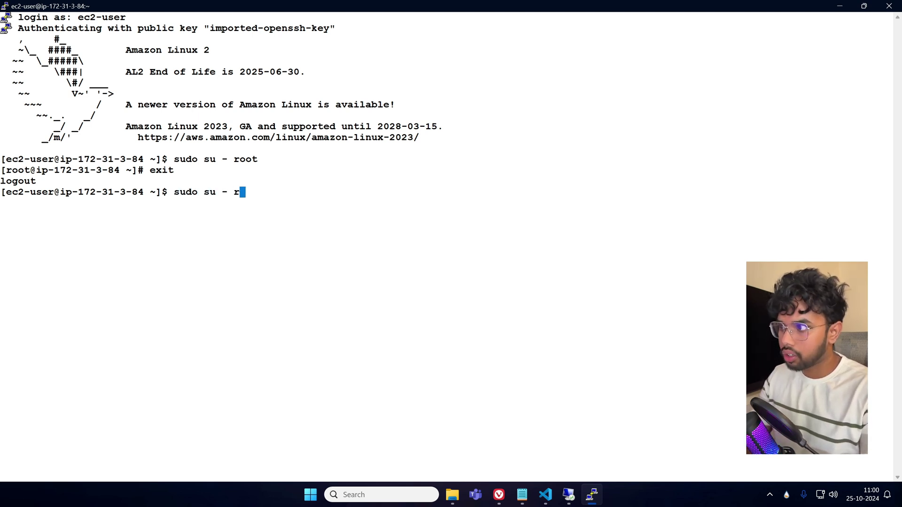
pyautogui.press('Return')
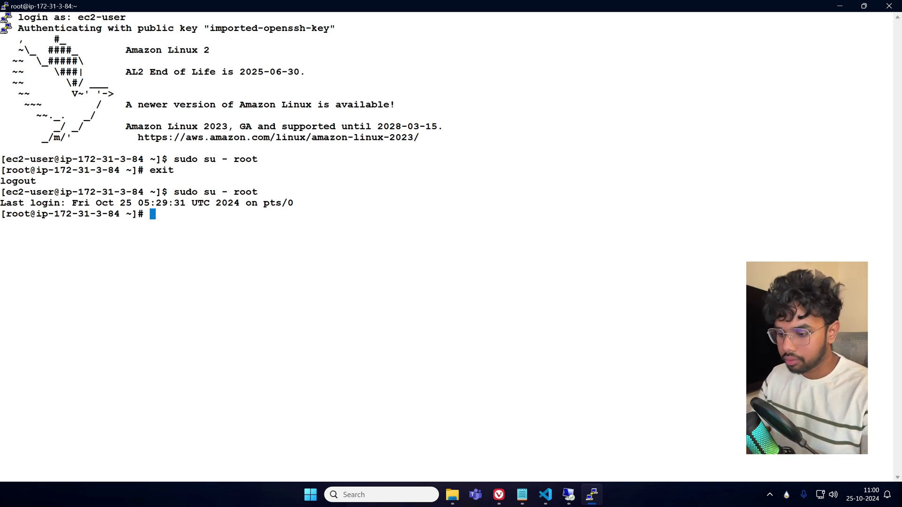
pyautogui.write('yum ins')
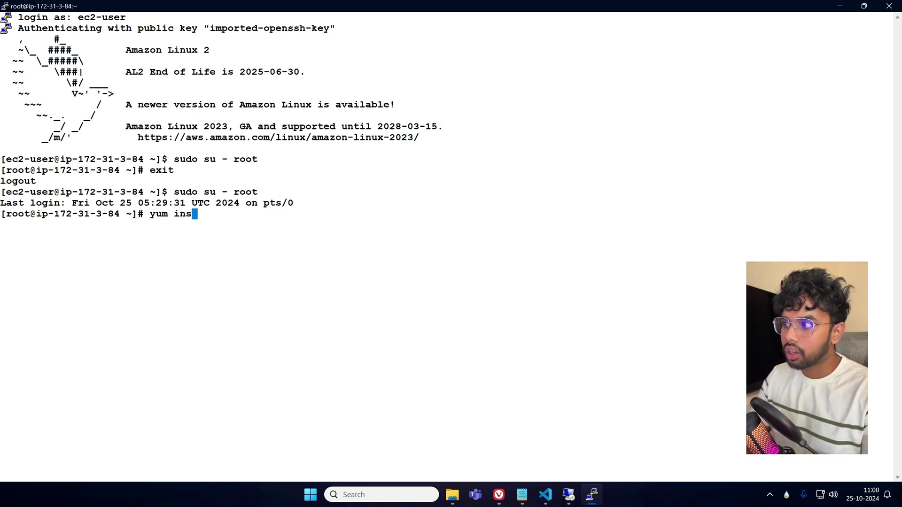
pyautogui.write('tall httpd ')
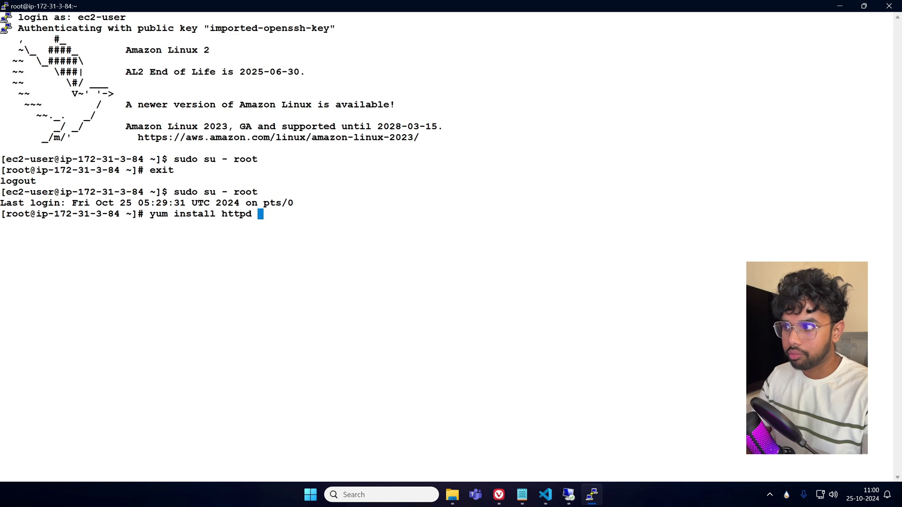
pyautogui.write('-y')
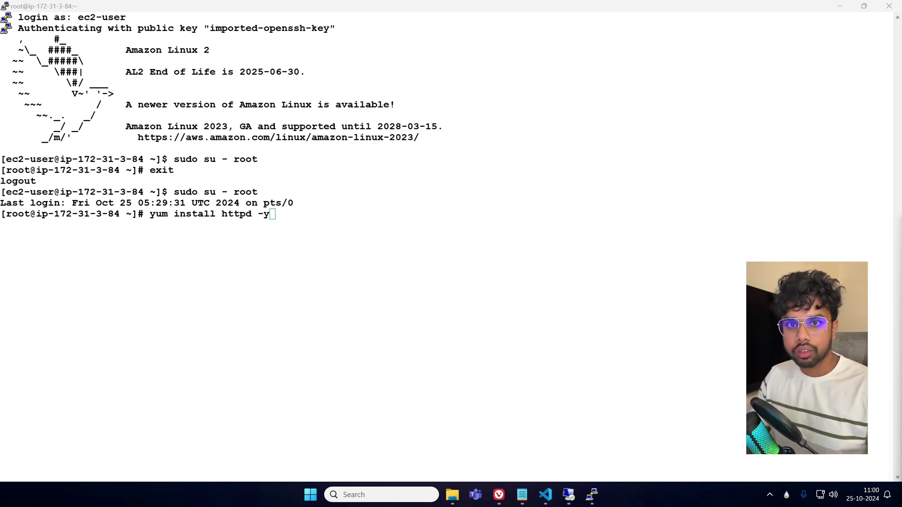
pyautogui.hotkey('alt', 'Tab')
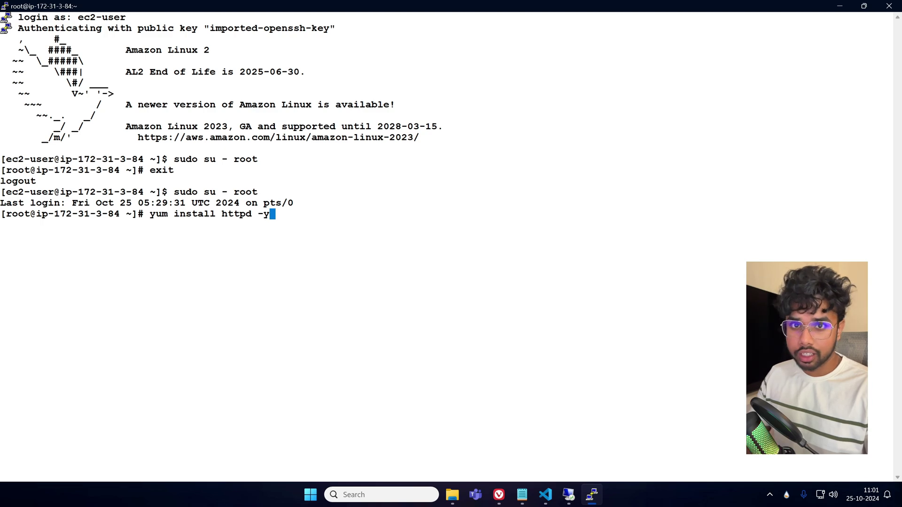
pyautogui.press('Return')
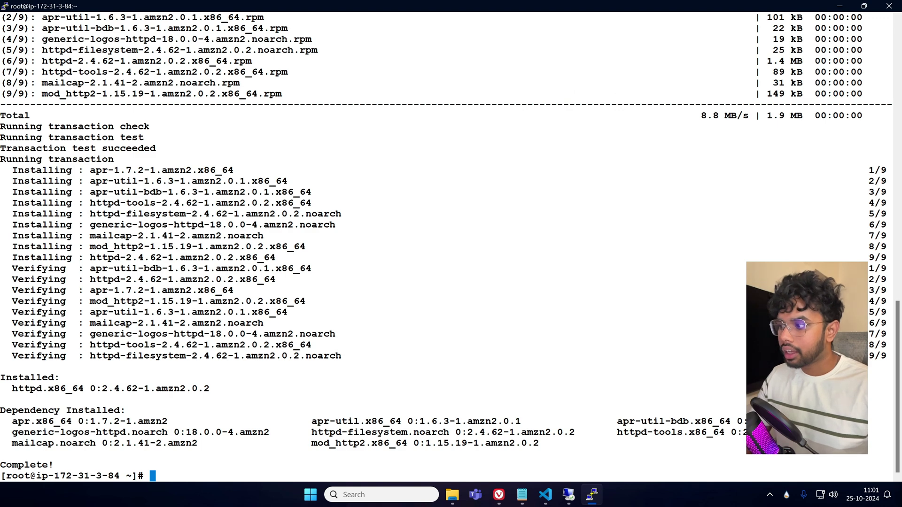
# Clear the terminal screen with the clear command.
pyautogui.write('cl')
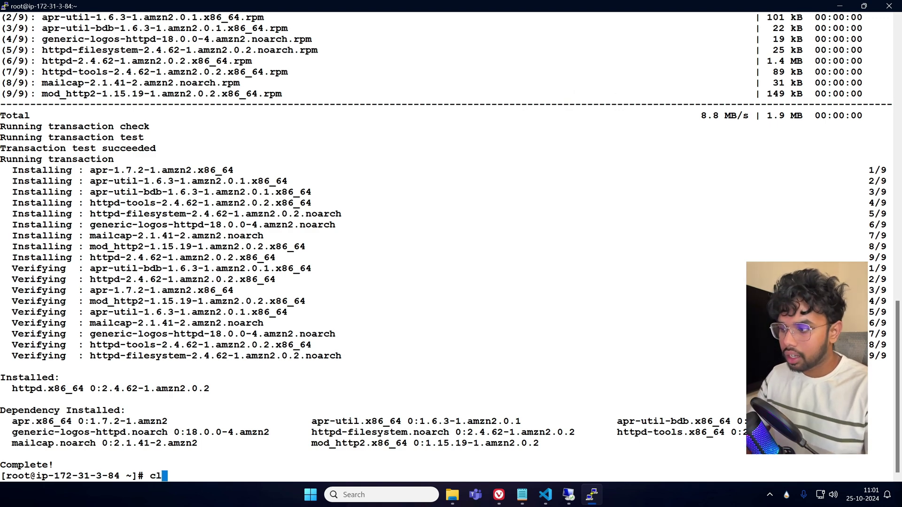
pyautogui.press('BackSpace')
pyautogui.press('BackSpace')
pyautogui.write('clear')
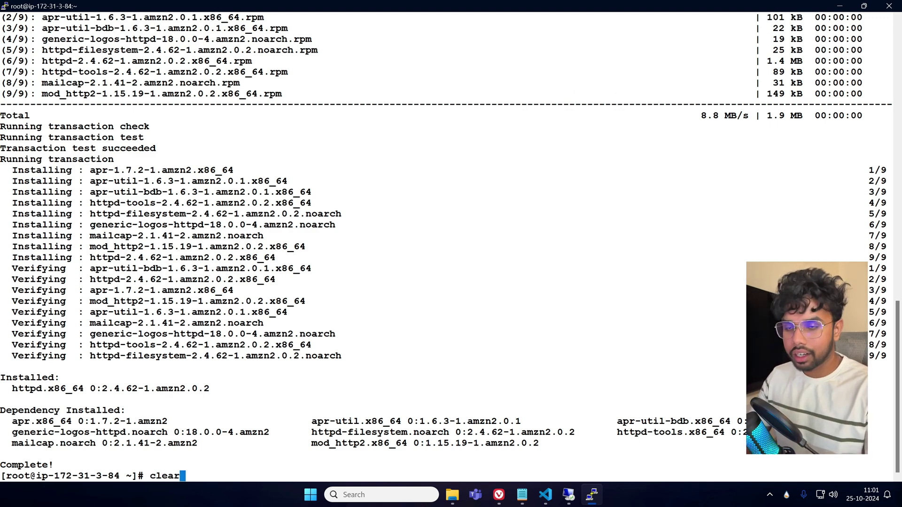
pyautogui.press('Return')
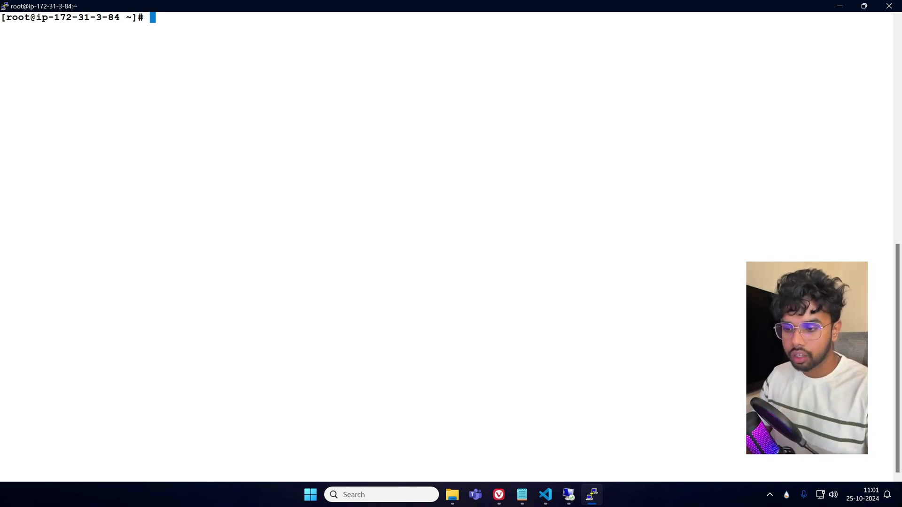
# Back on the EC2 instances list, select Linux-WebServer and copy its public IPv4 address 3.110.121.33.
pyautogui.click(500, 496)
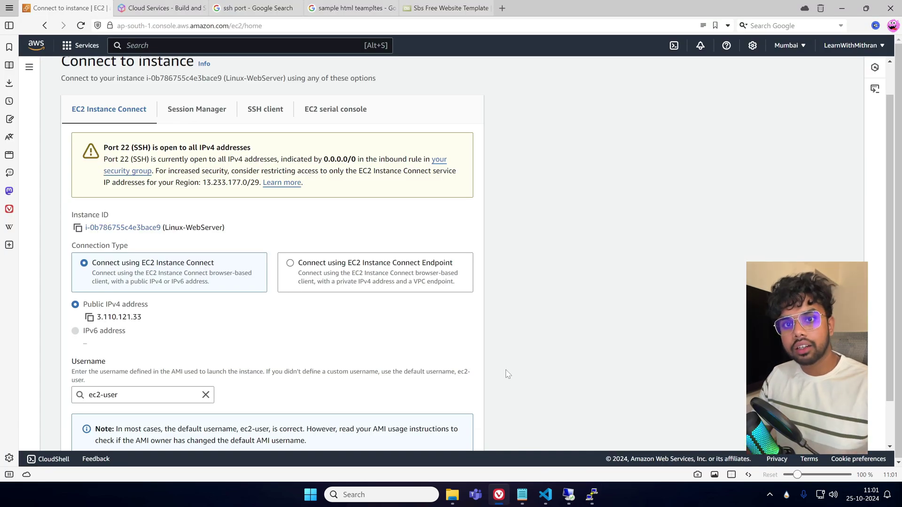
pyautogui.scroll(-2, 507, 375)
pyautogui.click(404, 431)
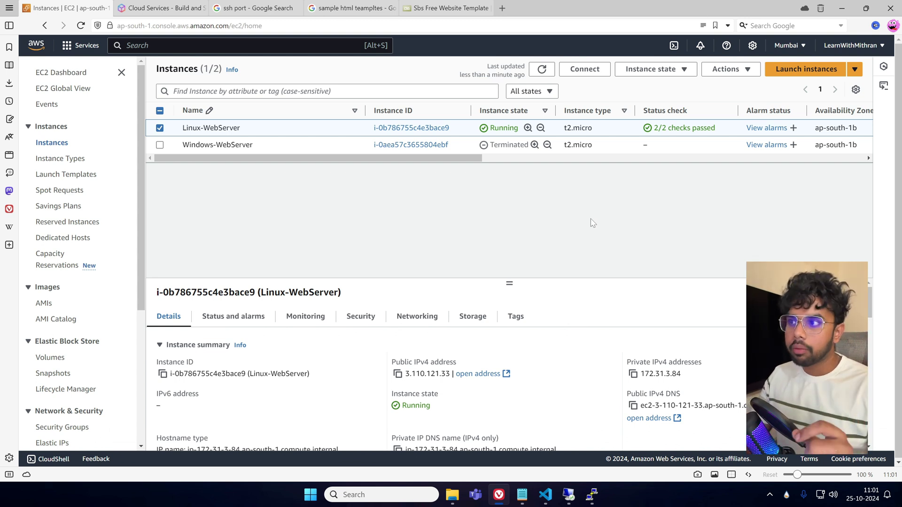
pyautogui.click(161, 130)
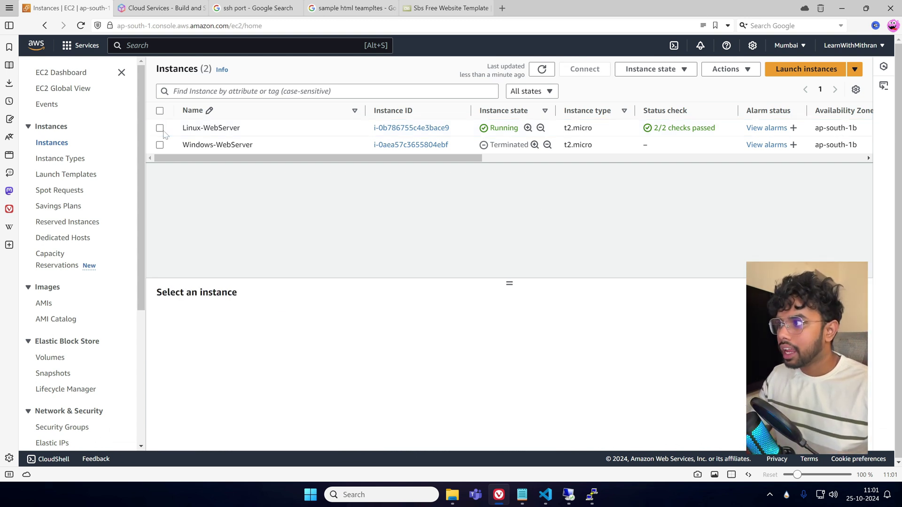
pyautogui.click(161, 130)
pyautogui.click(397, 374)
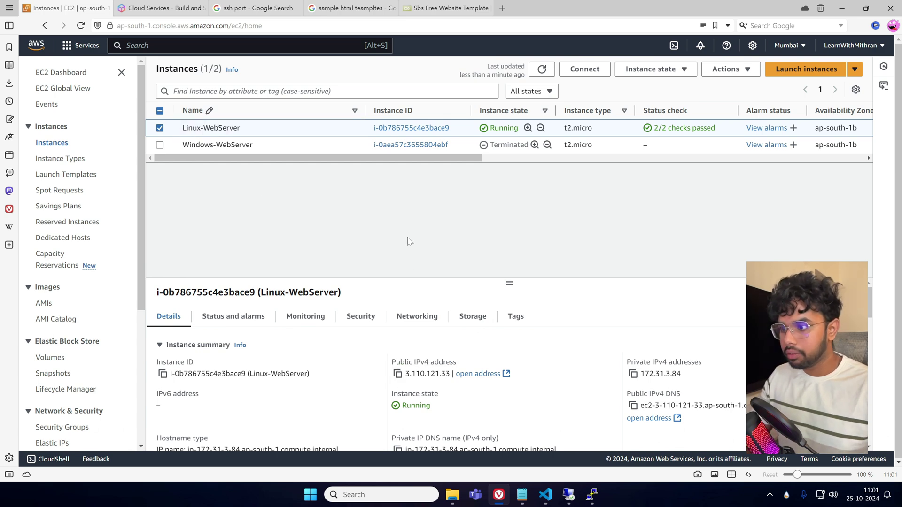
# Load 3.110.121.33 in a new private window, reload after it times out, then minimize it.
pyautogui.hotkey('ctrl', 'shift', 'n')
pyautogui.hotkey('ctrl', 'v')
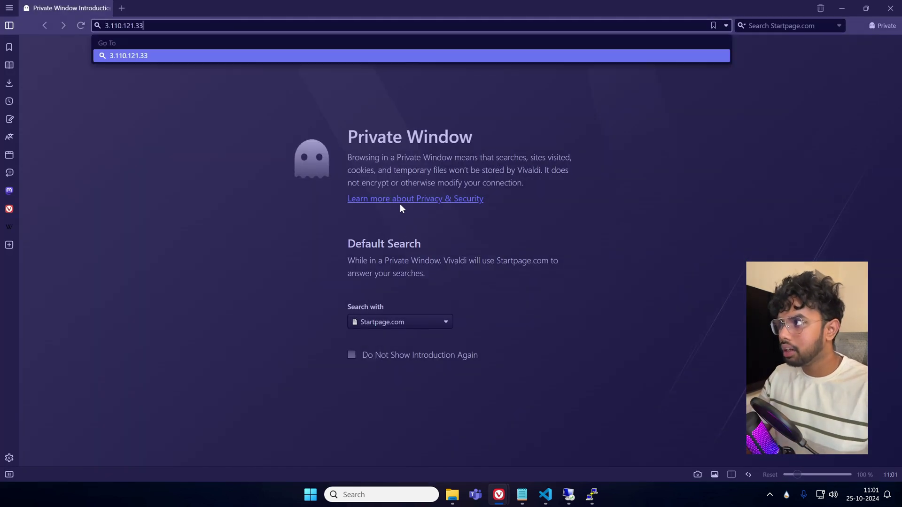
pyautogui.press('Return')
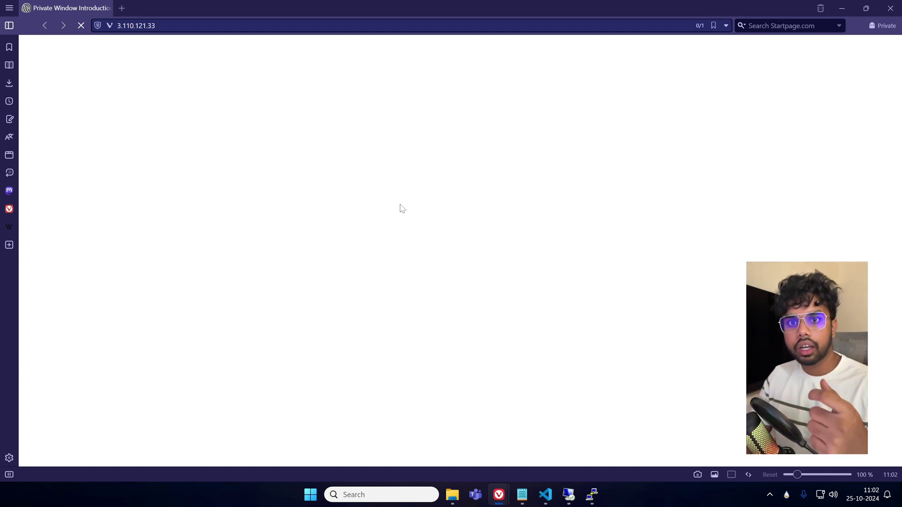
pyautogui.press('F5')
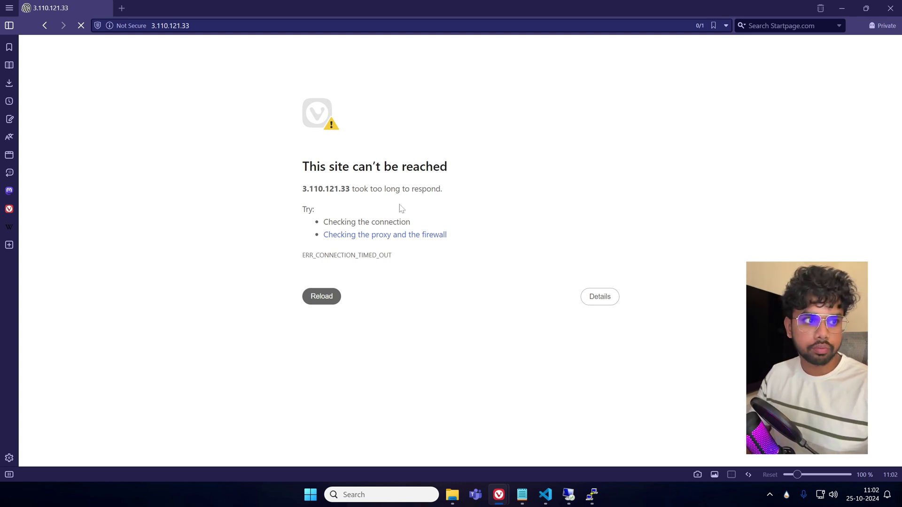
pyautogui.click(843, 11)
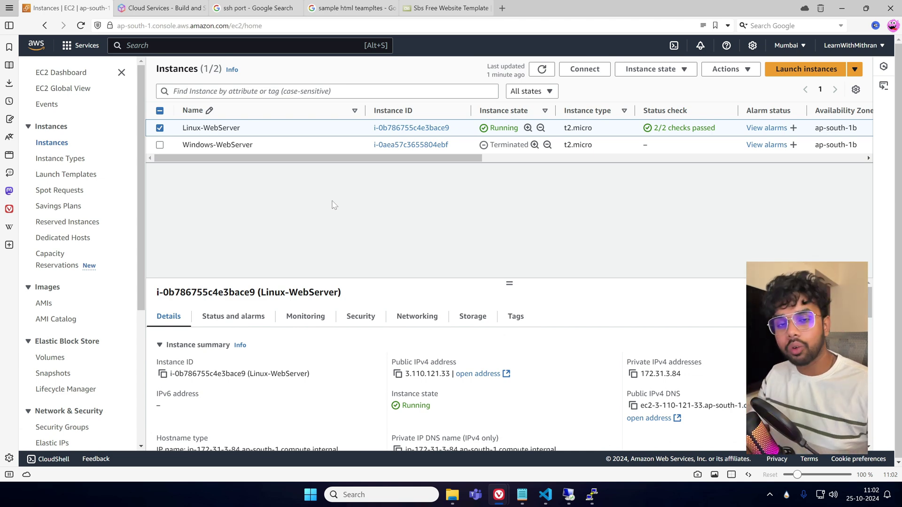
# Review Linux-WebServer's Security tab, showing only an inbound port 22 rule.
pyautogui.click(367, 325)
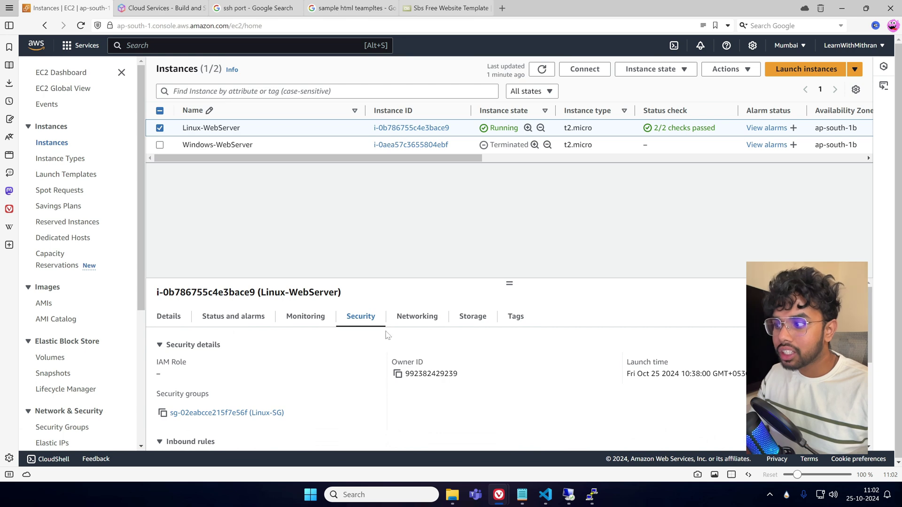
pyautogui.moveTo(509, 286); pyautogui.dragTo(519, 215)
pyautogui.scroll(-3, 437, 316)
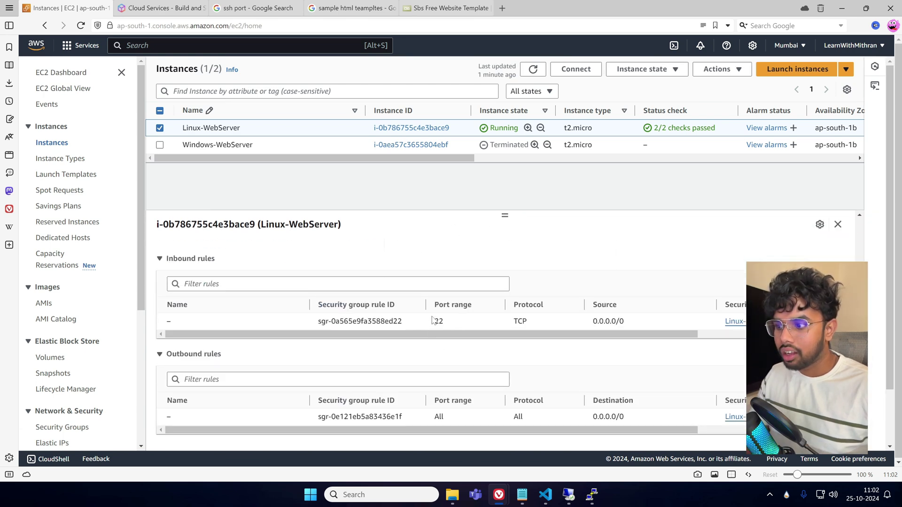
pyautogui.scroll(-1, 525, 338)
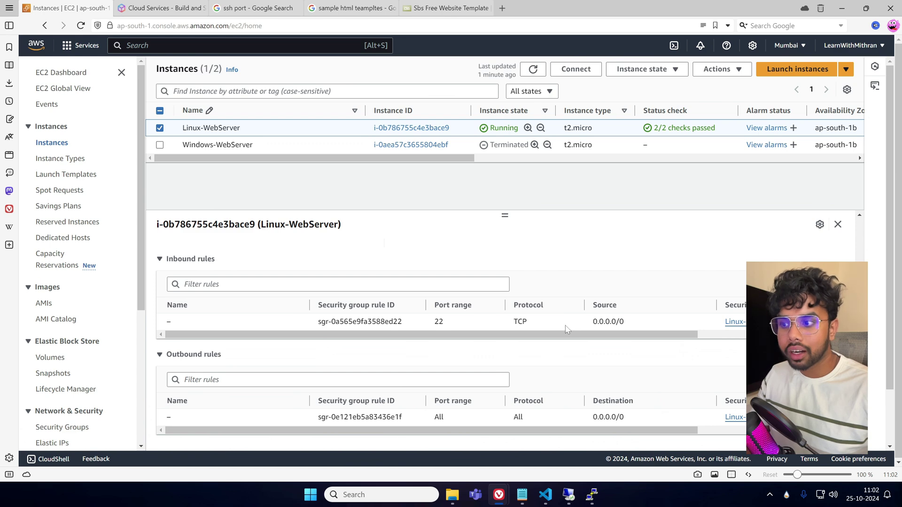
pyautogui.scroll(3, 506, 378)
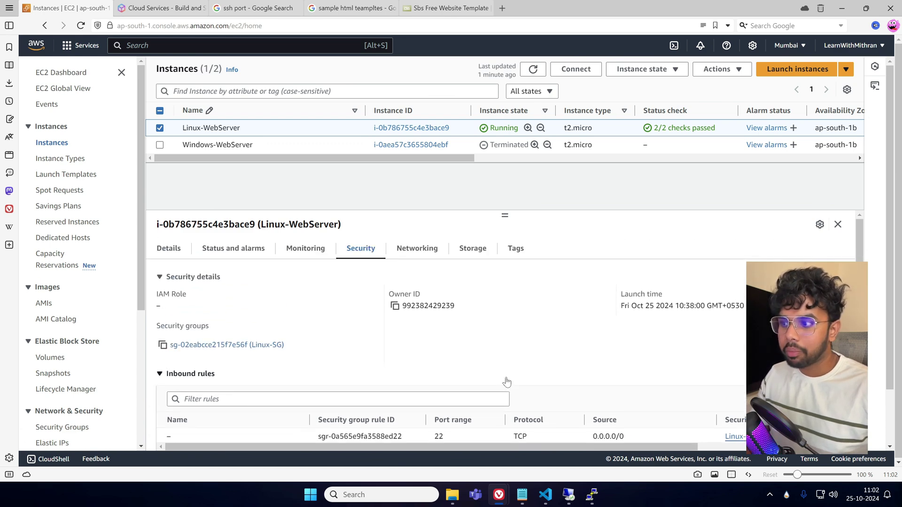
pyautogui.scroll(-3, 579, 371)
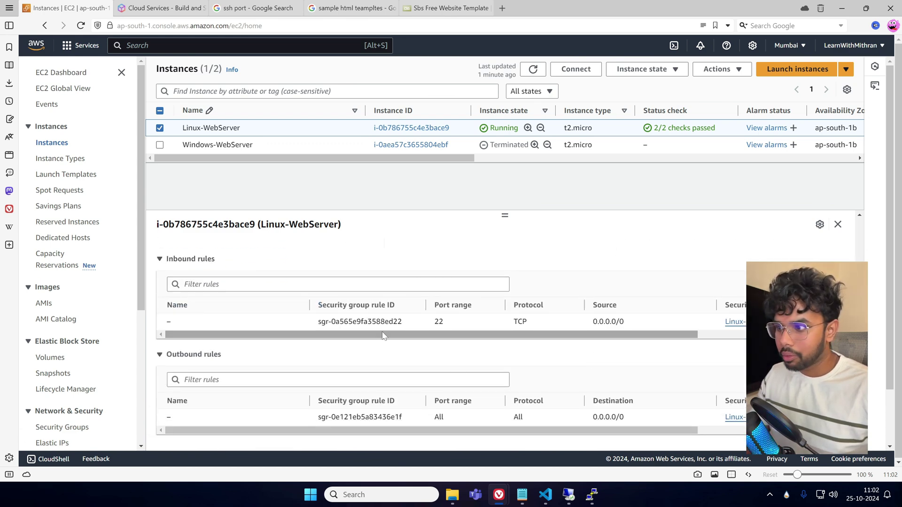
pyautogui.scroll(2, 448, 362)
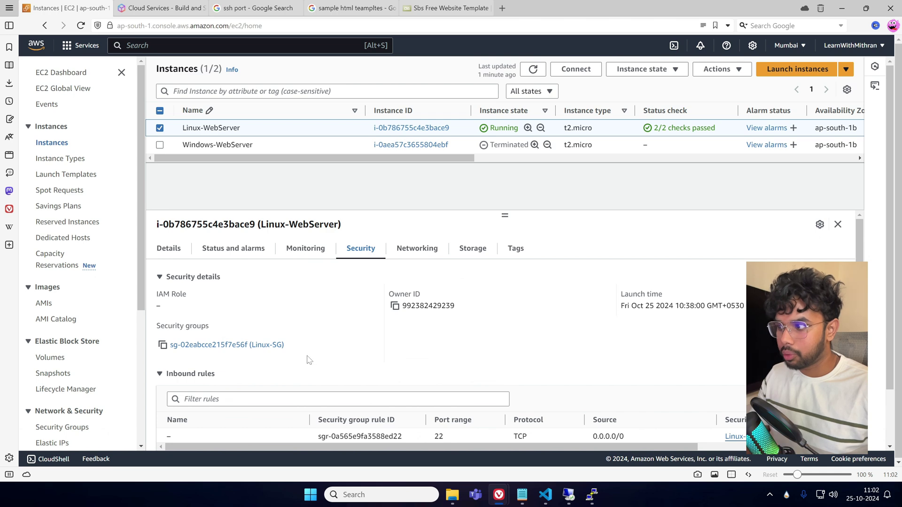
pyautogui.scroll(-3, 68, 273)
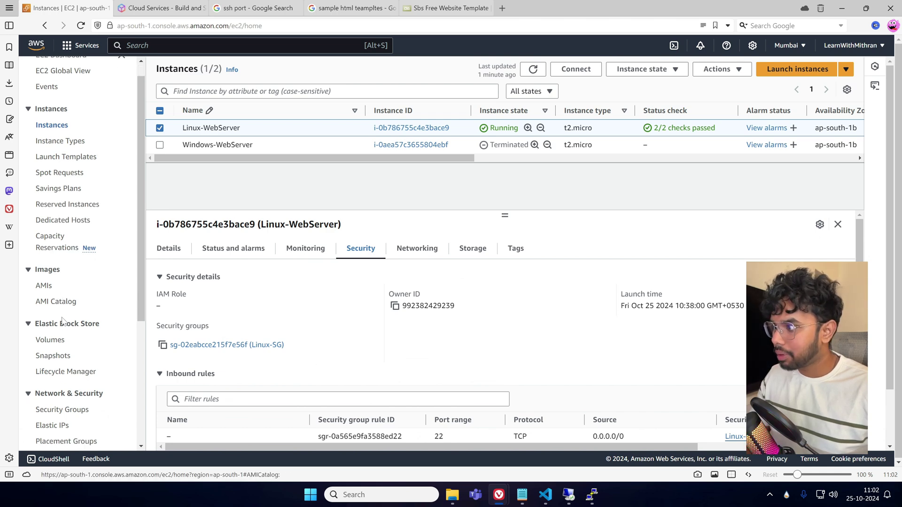
# Open the Security Groups list in a new tab and refresh it.
pyautogui.middleClick(69, 271)
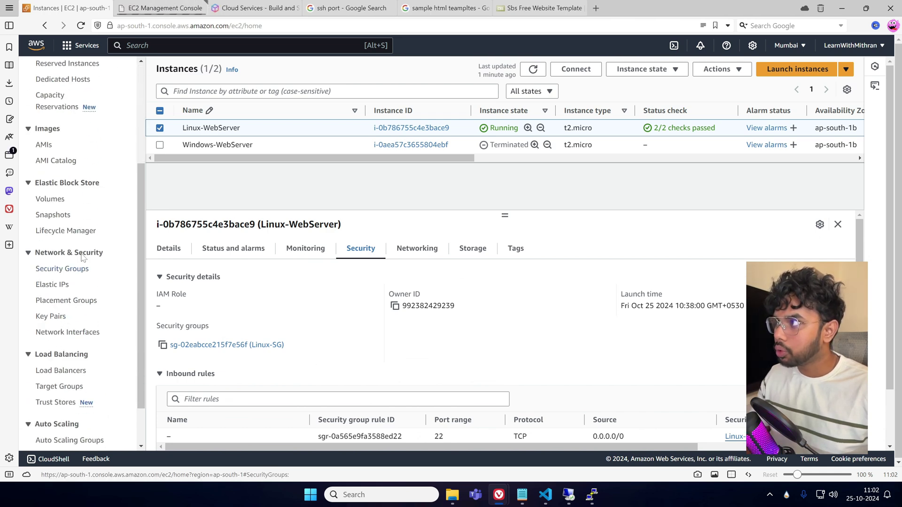
pyautogui.click(170, 14)
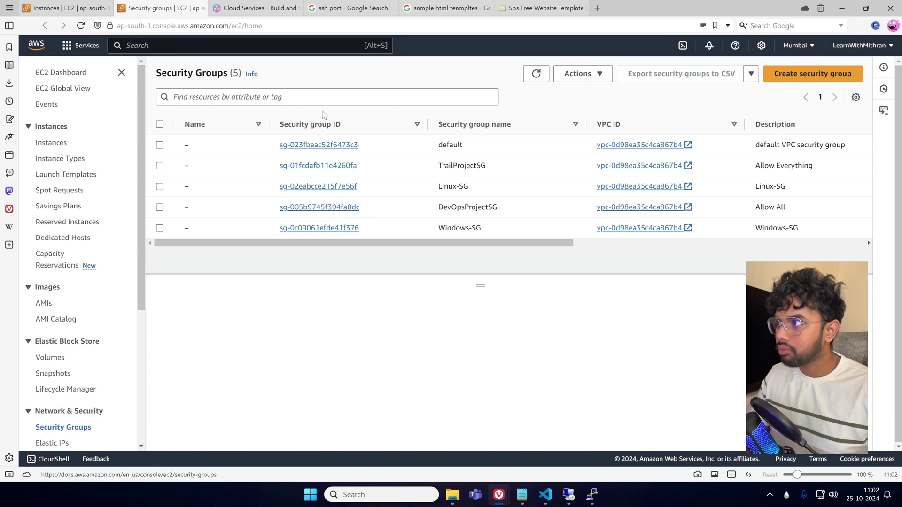
pyautogui.click(536, 74)
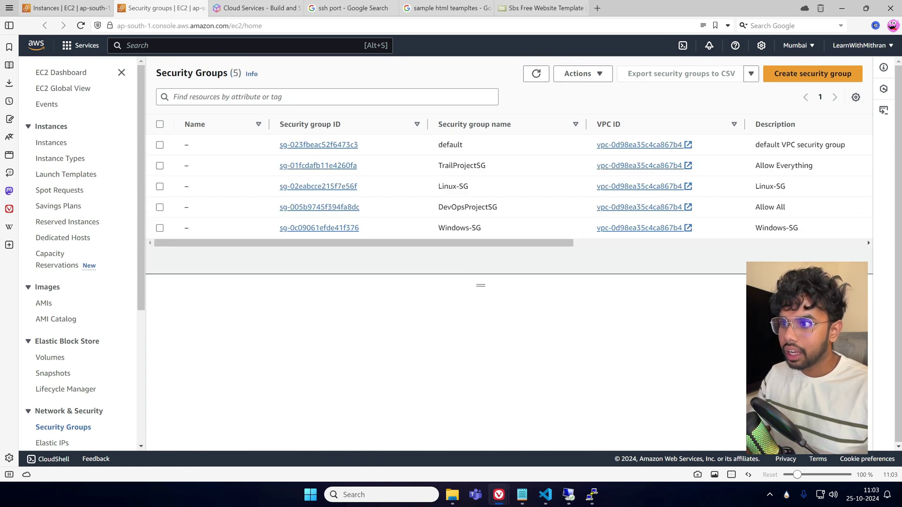
# Give Linux-SG a new HTTP inbound rule from 0.0.0.0/0 and save the rules.
pyautogui.moveTo(491, 243); pyautogui.dragTo(316, 261)
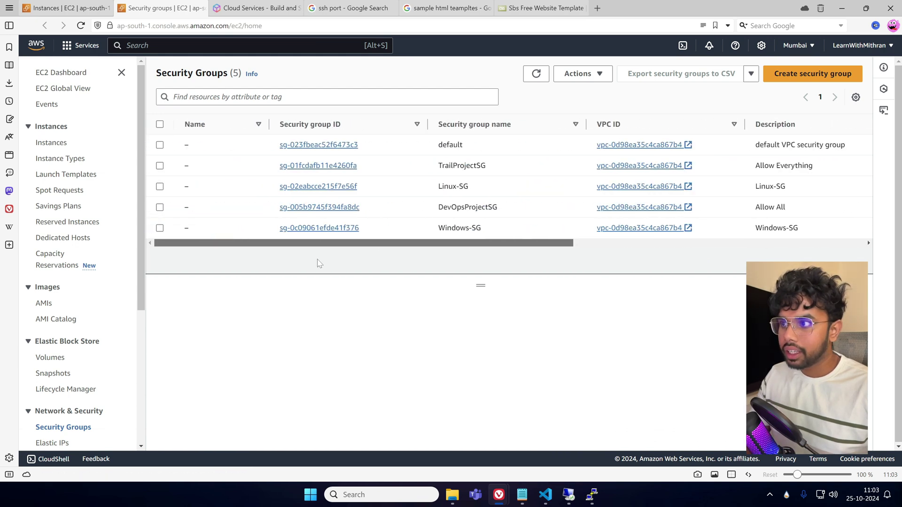
pyautogui.click(330, 190)
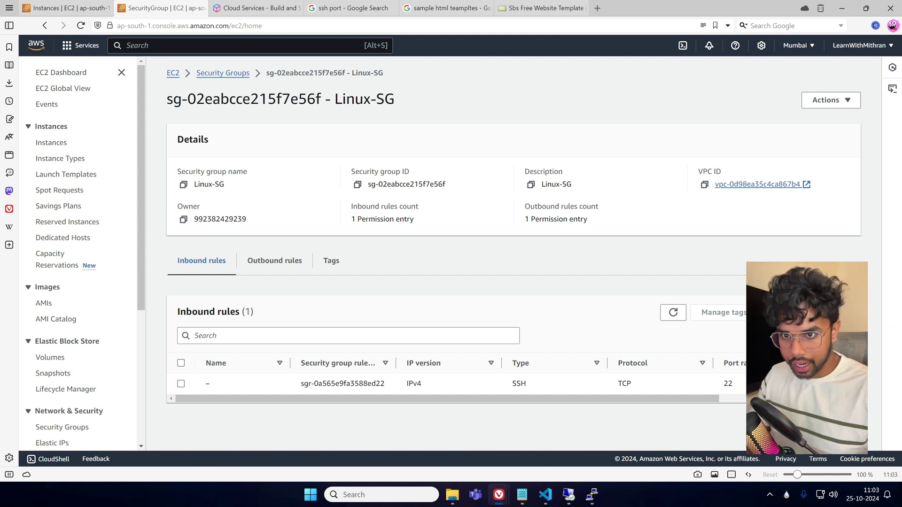
pyautogui.click(799, 312)
pyautogui.click(75, 252)
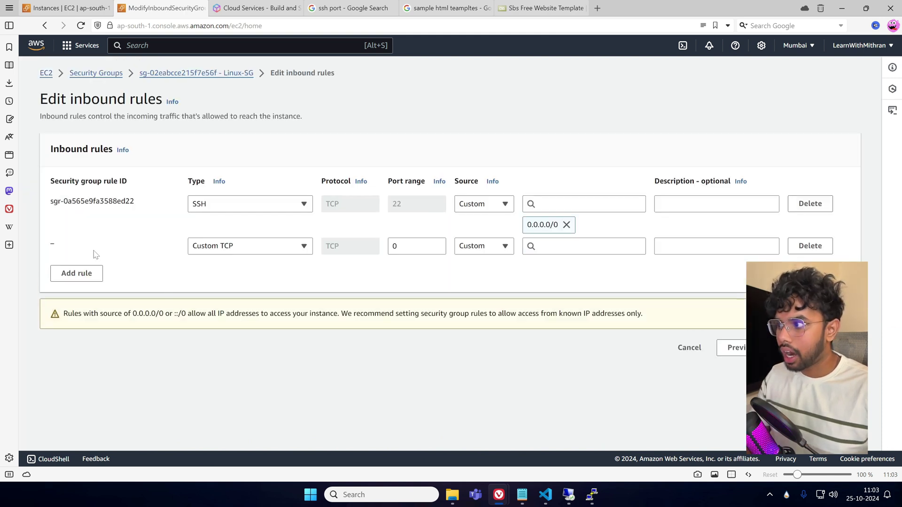
pyautogui.click(230, 245)
pyautogui.scroll(-3, 235, 225)
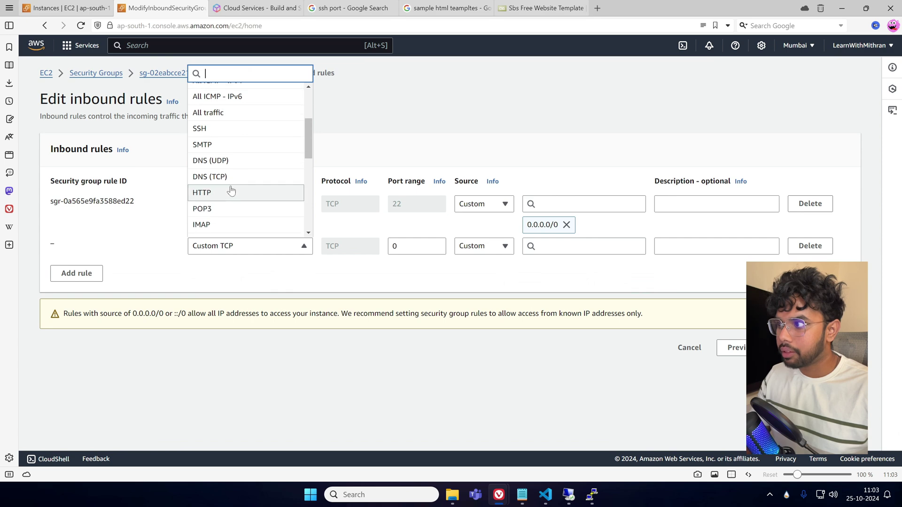
pyautogui.click(227, 191)
pyautogui.click(557, 246)
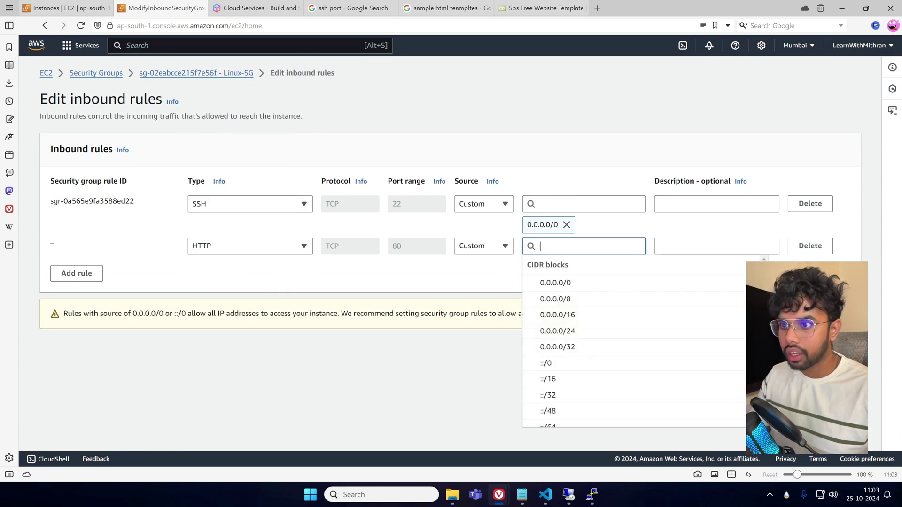
pyautogui.click(559, 281)
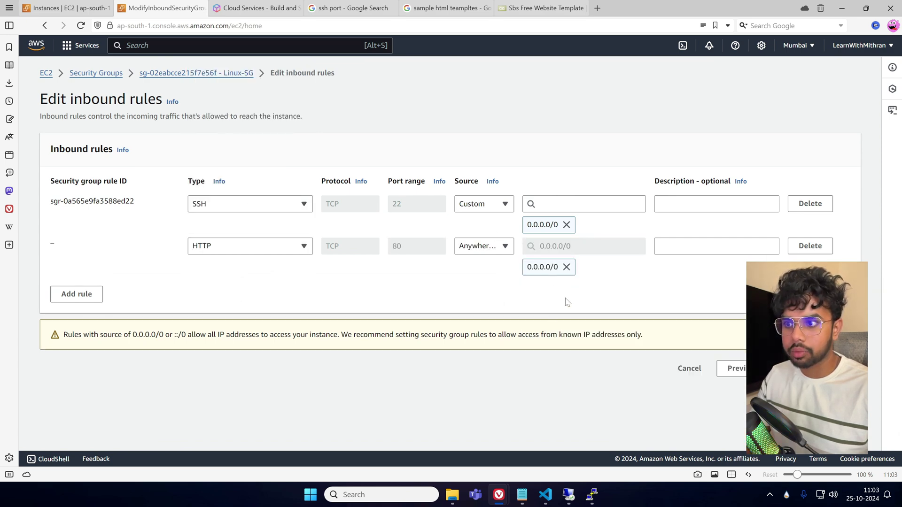
pyautogui.click(827, 369)
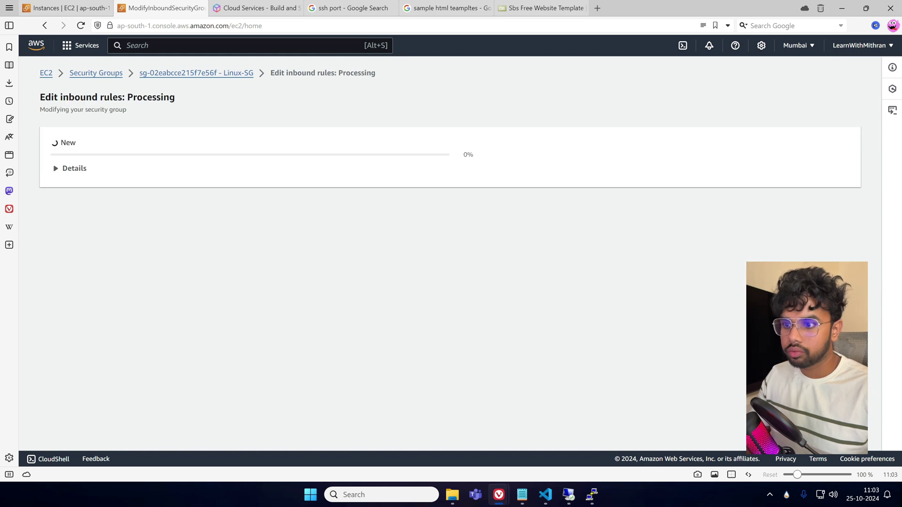
pyautogui.scroll(-1, 418, 319)
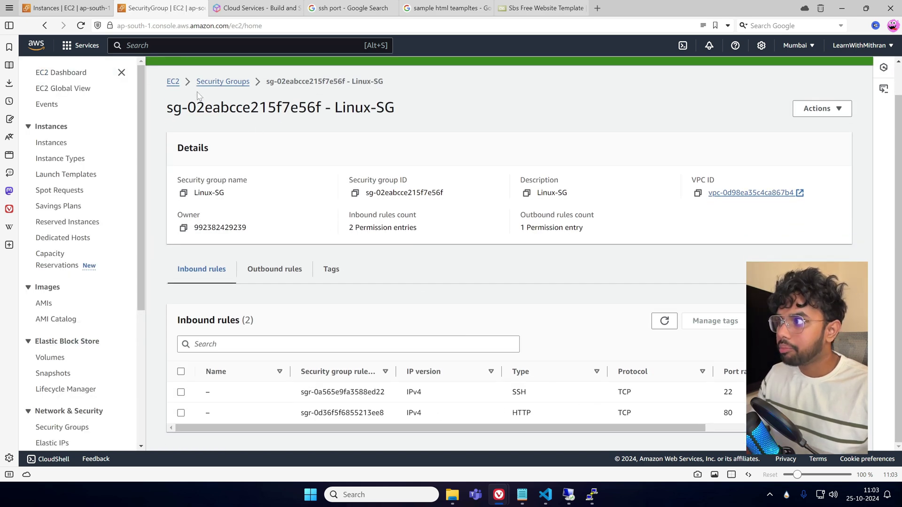
# Refresh the Instances list and reopen Linux-WebServer's Security tab showing ports 22 and 80.
pyautogui.click(66, 8)
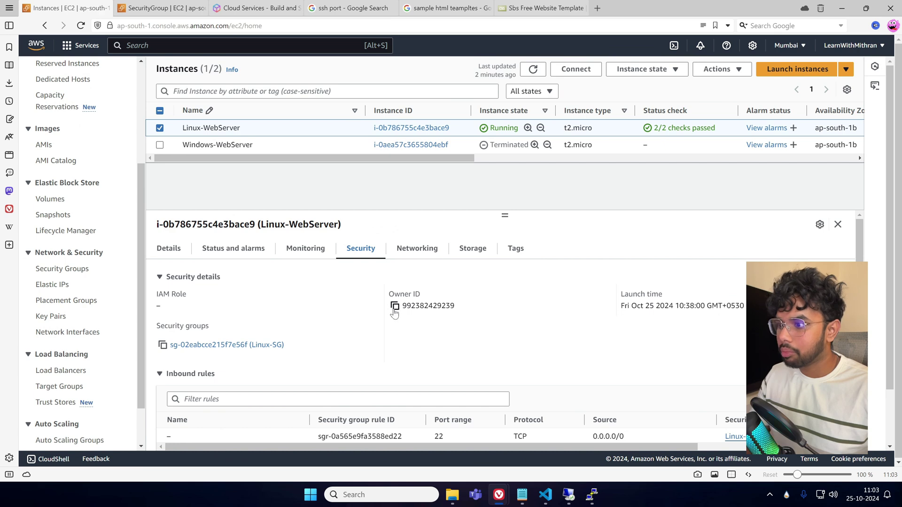
pyautogui.scroll(-3, 392, 320)
pyautogui.click(533, 69)
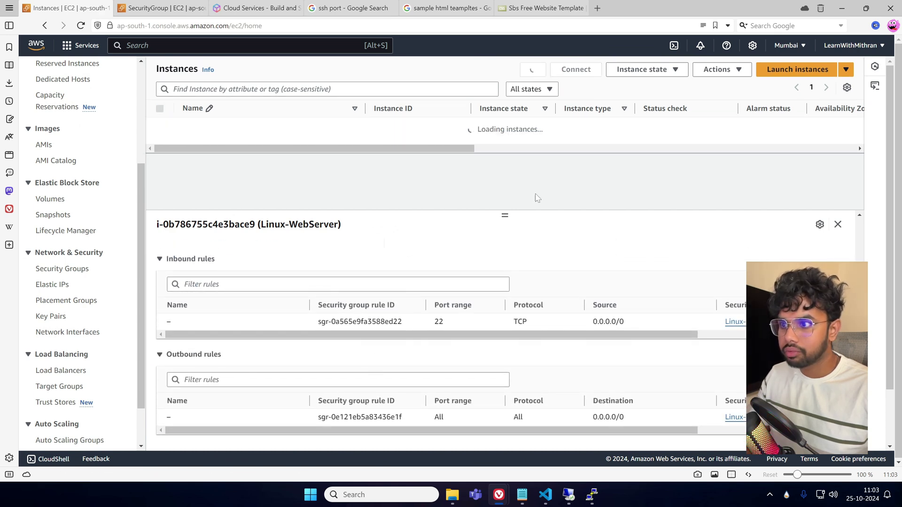
pyautogui.click(838, 225)
pyautogui.click(533, 69)
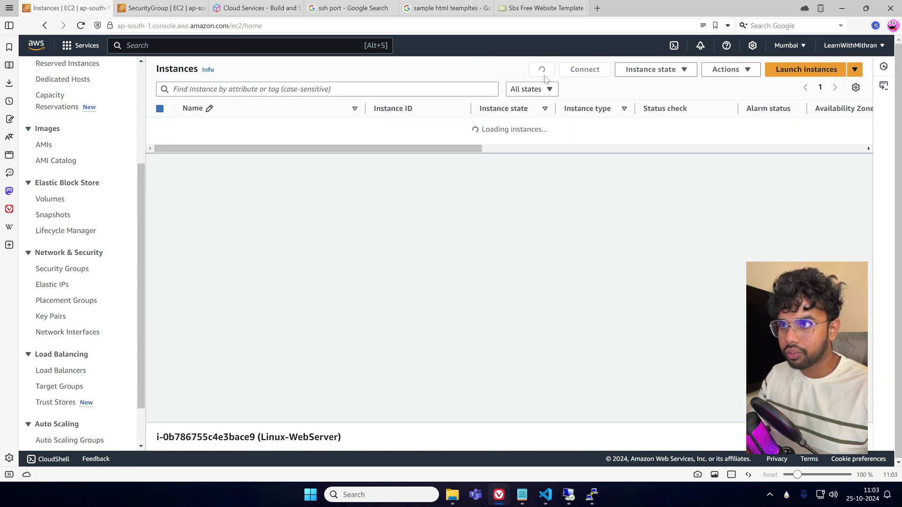
pyautogui.click(160, 127)
pyautogui.click(160, 127)
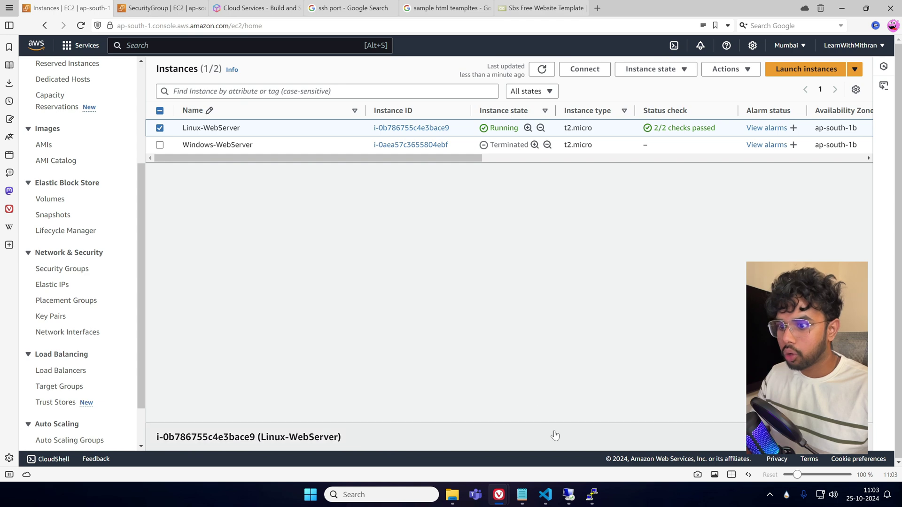
pyautogui.scroll(-5, 332, 300)
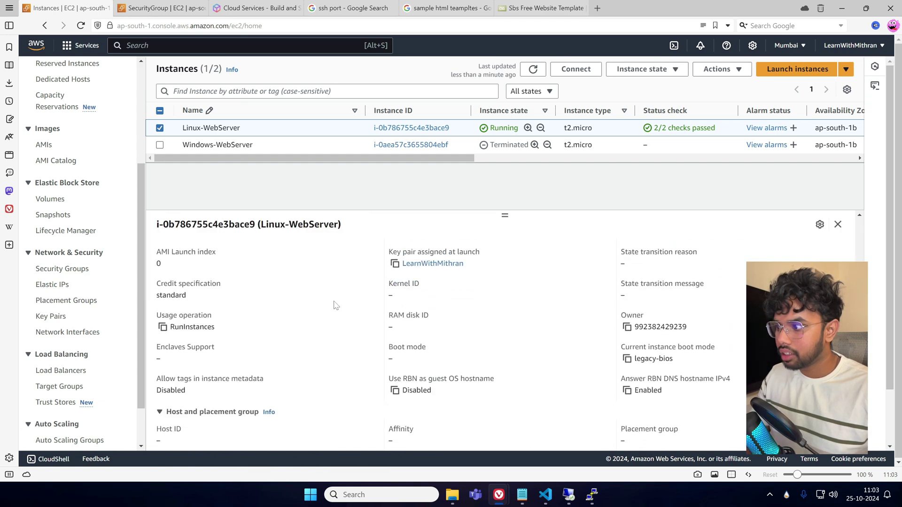
pyautogui.scroll(10, 332, 302)
pyautogui.click(360, 248)
pyautogui.scroll(-3, 448, 326)
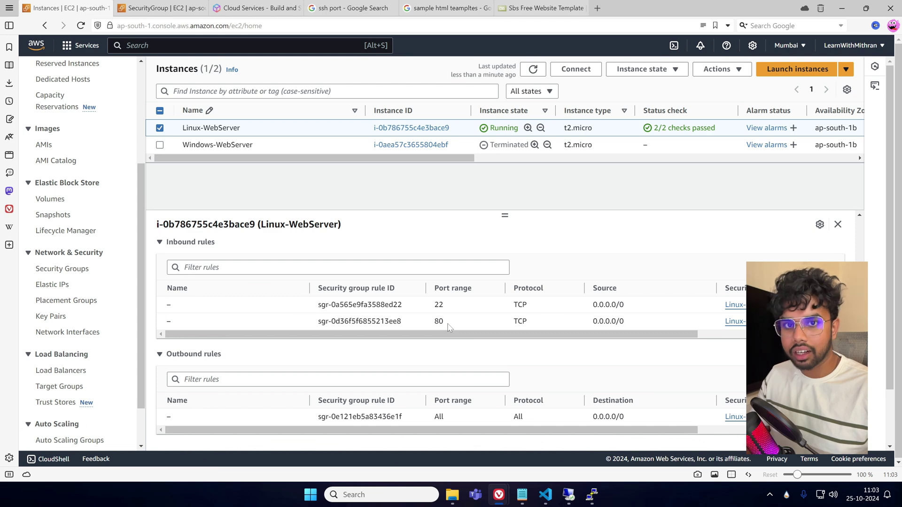
# Reload the old 3.110.121.33 page twice, then close the private window.
pyautogui.moveTo(498, 495)
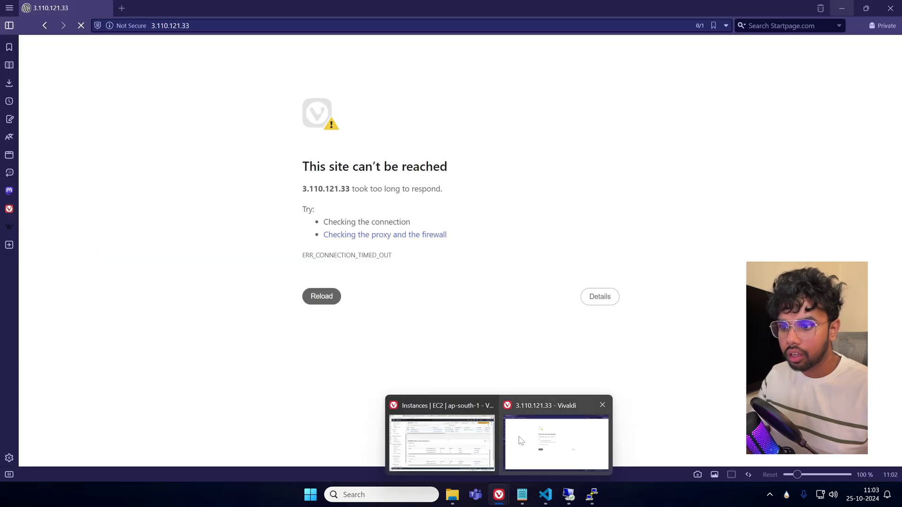
pyautogui.click(517, 409)
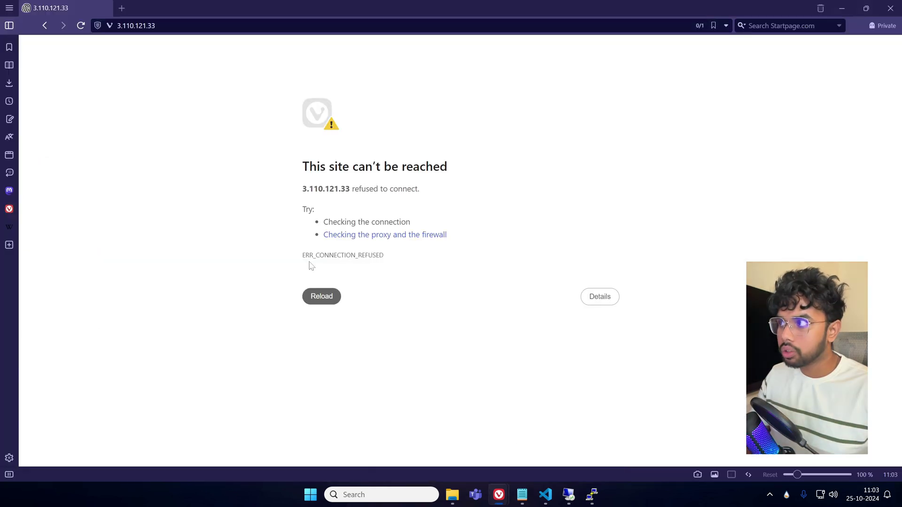
pyautogui.click(81, 25)
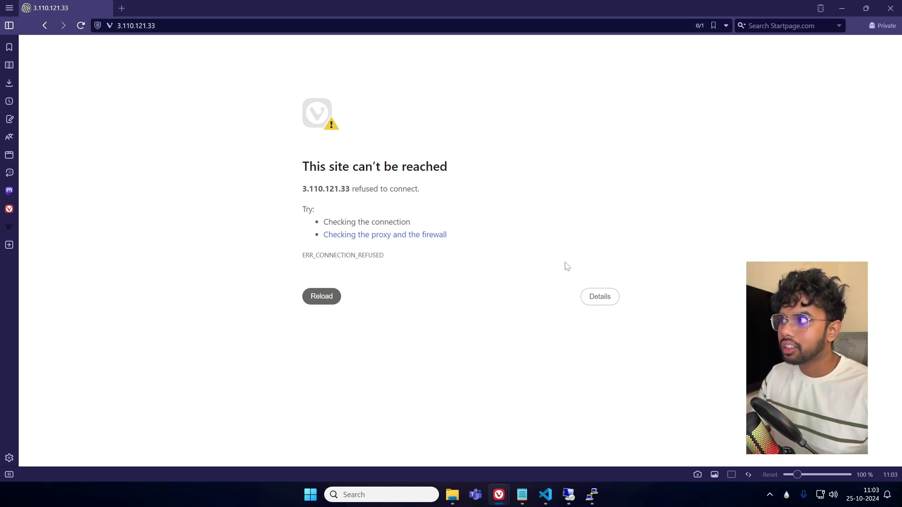
pyautogui.click(82, 26)
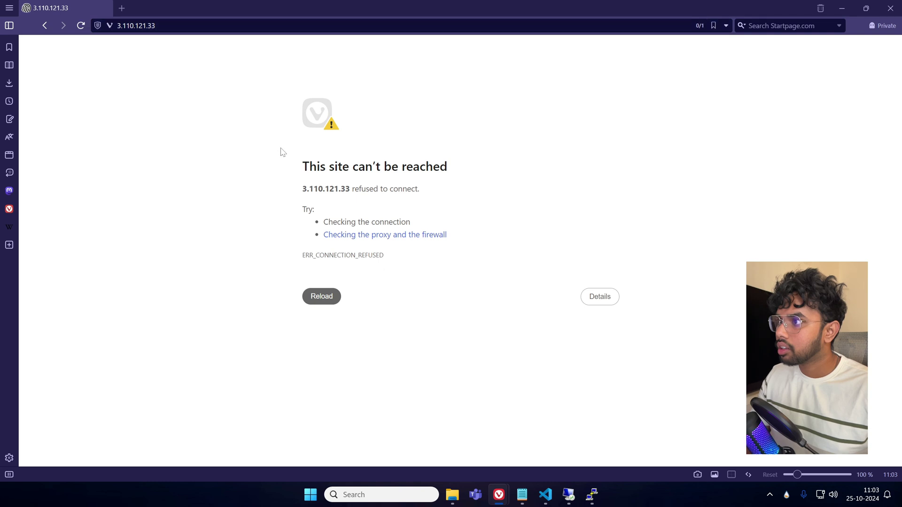
pyautogui.click(125, 8)
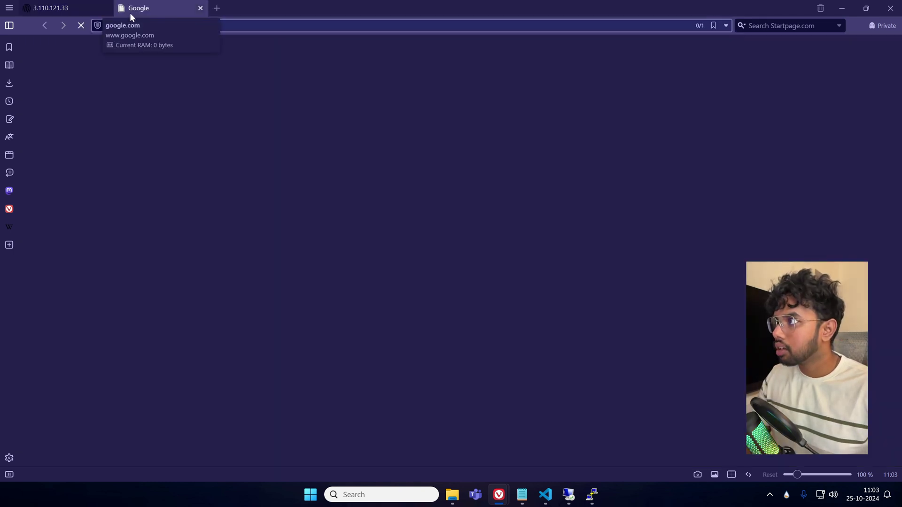
pyautogui.click(106, 8)
pyautogui.click(890, 8)
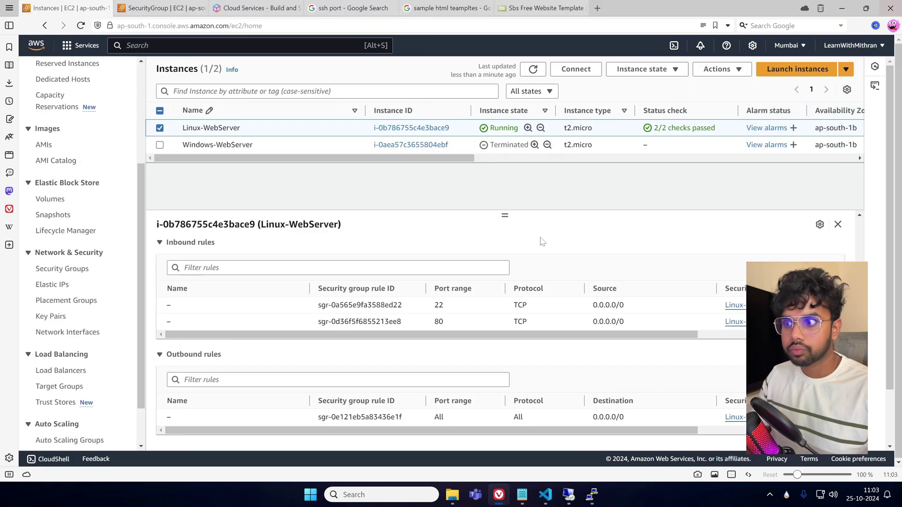
# Reselect Linux-WebServer and copy its public IPv4 address again.
pyautogui.click(837, 224)
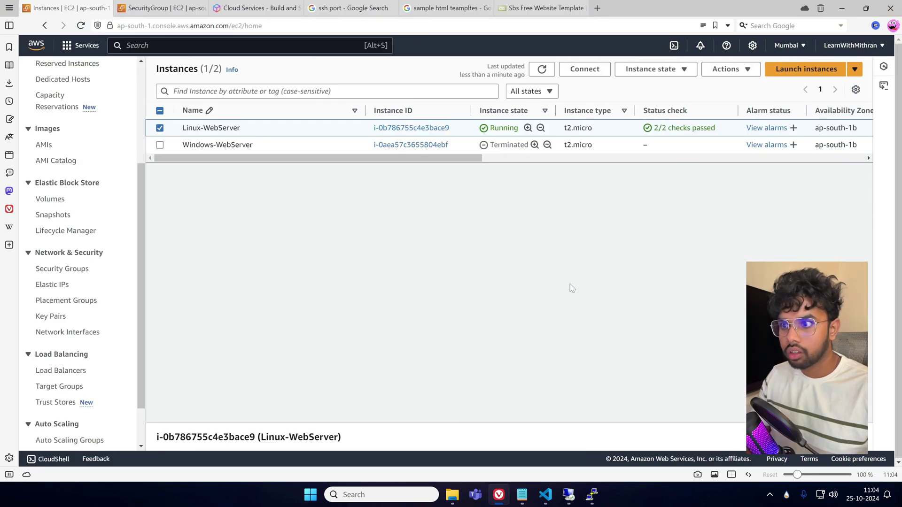
pyautogui.click(160, 128)
pyautogui.click(161, 129)
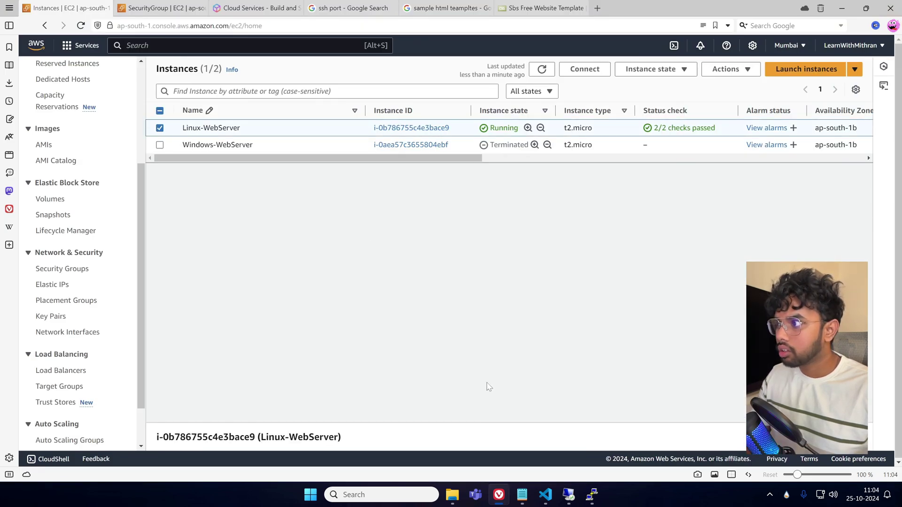
pyautogui.click(475, 436)
pyautogui.scroll(3, 395, 328)
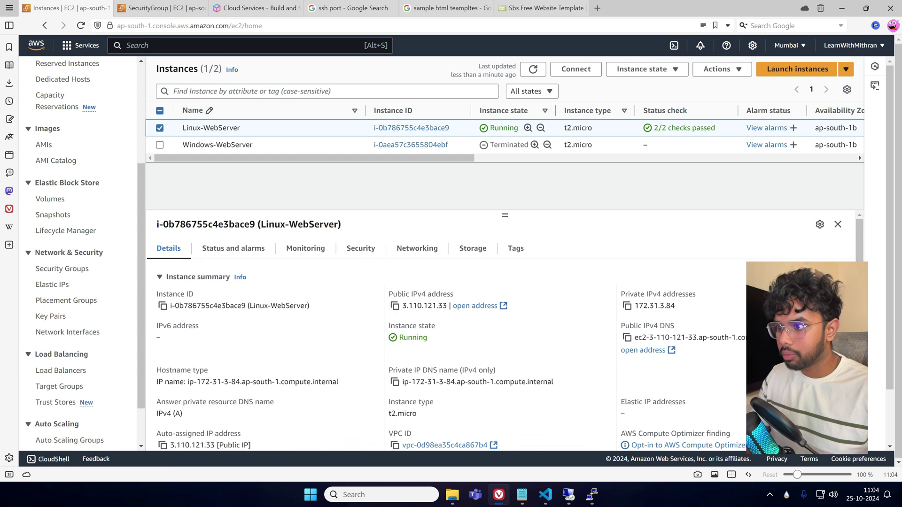
pyautogui.click(395, 305)
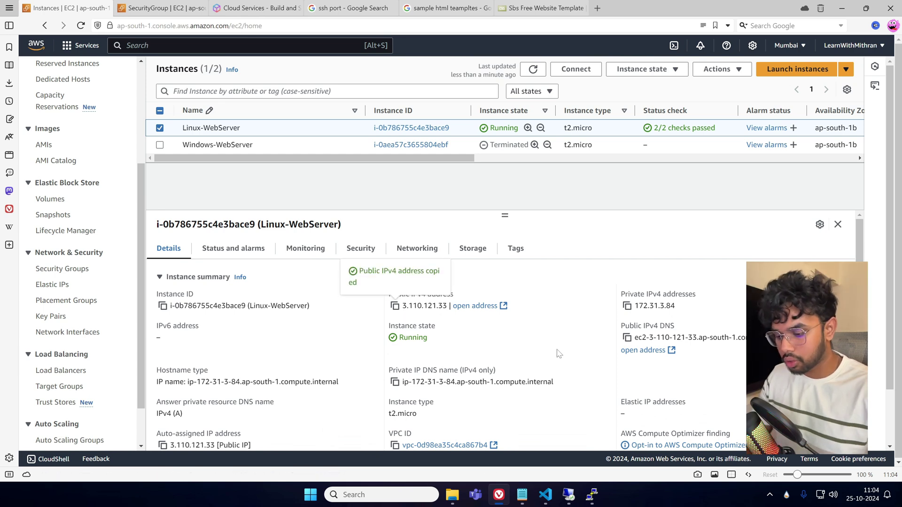
# Load the copied address in a new private window, retry once, then minimize it.
pyautogui.hotkey('ctrl', 'shift', 'n')
pyautogui.hotkey('ctrl', 'v')
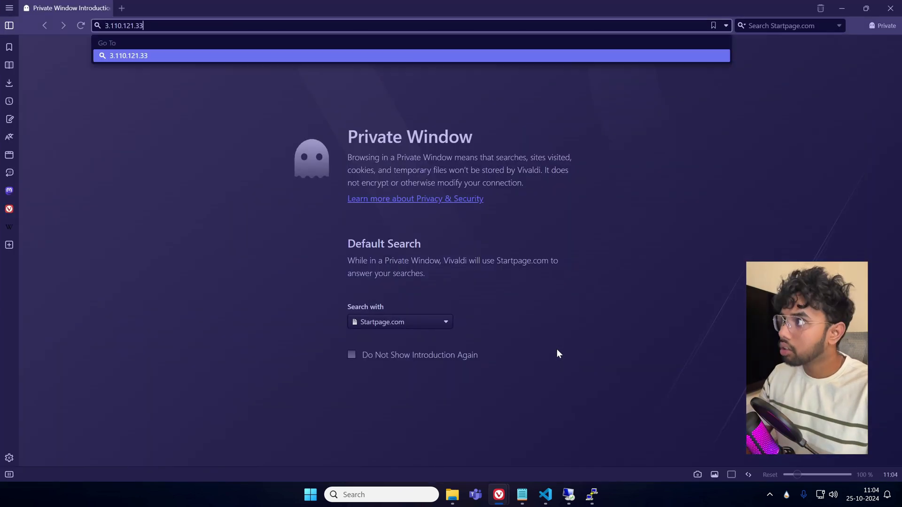
pyautogui.press('Return')
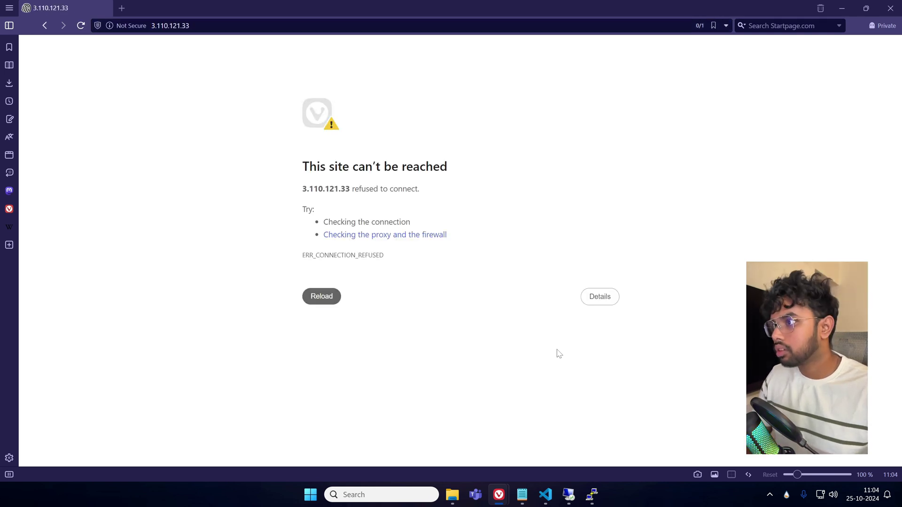
pyautogui.click(188, 25)
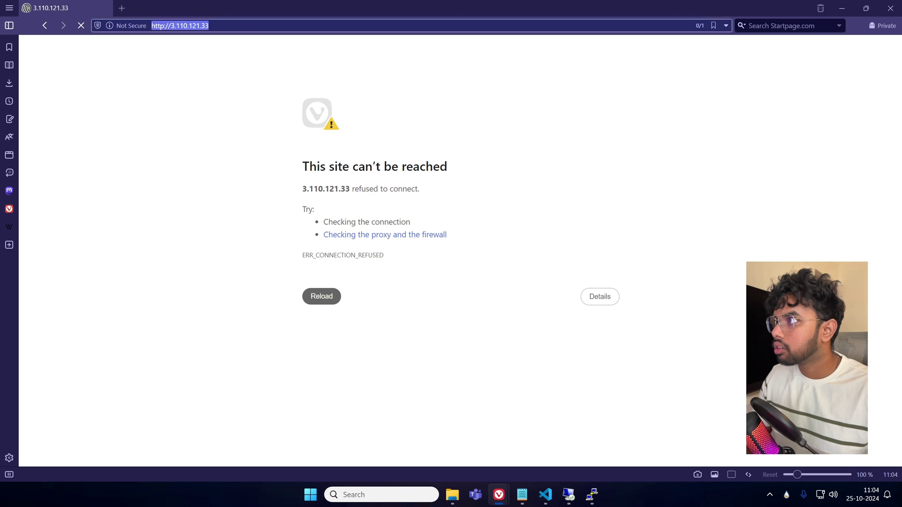
pyautogui.click(843, 12)
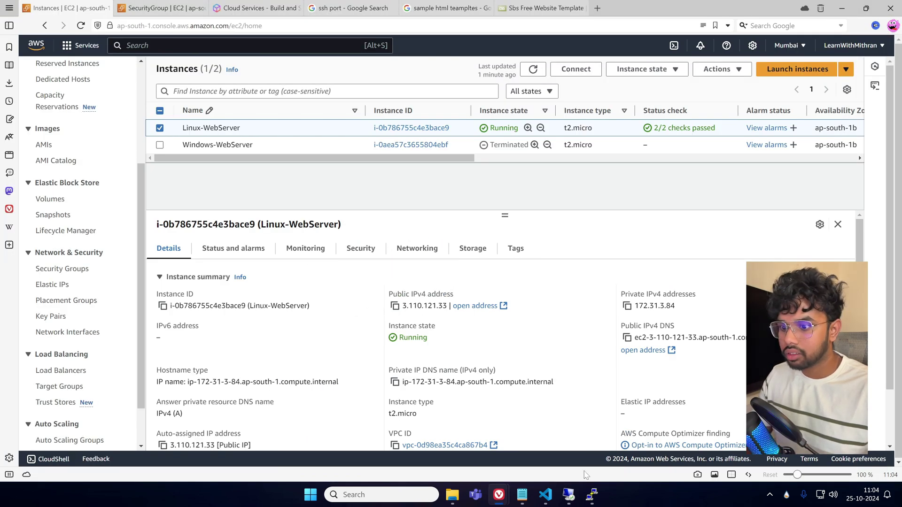
# Review Linux-WebServer's Security tab to confirm the inbound port 80 rule.
pyautogui.click(588, 496)
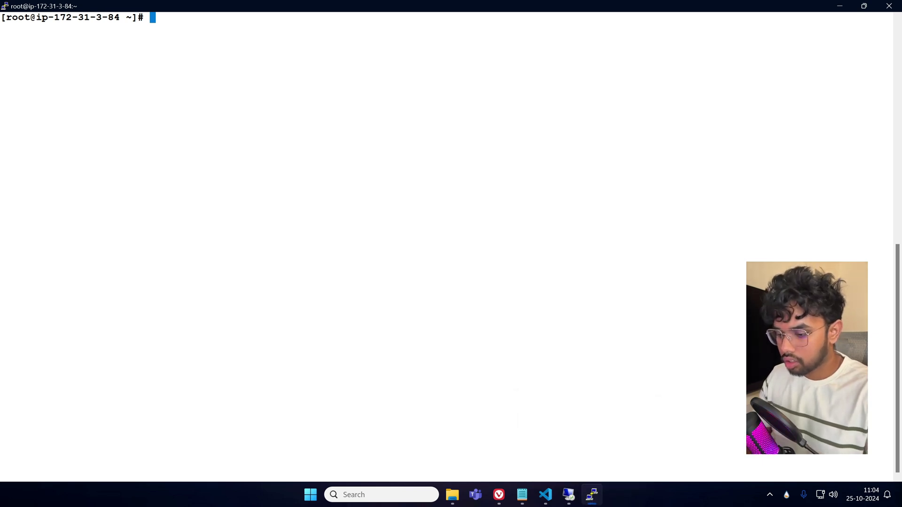
pyautogui.hotkey('alt', 'Tab')
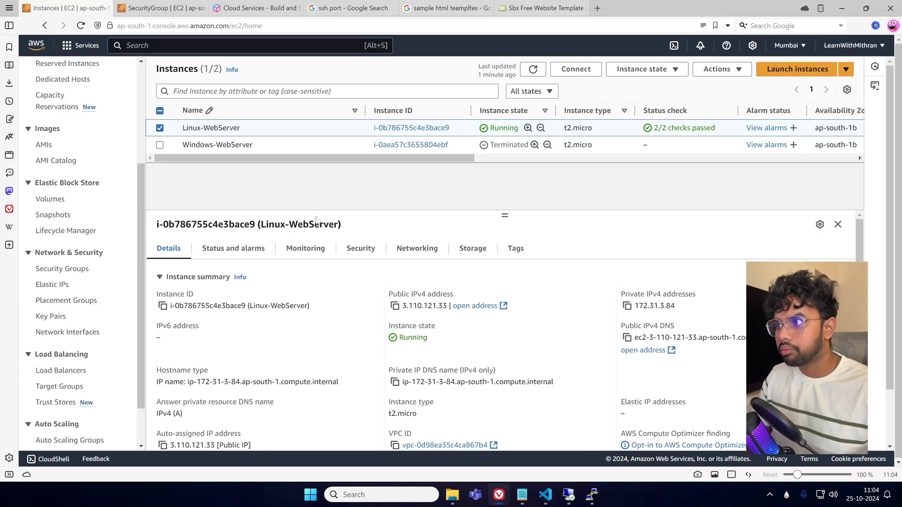
pyautogui.click(326, 258)
pyautogui.click(361, 248)
pyautogui.scroll(-3, 494, 329)
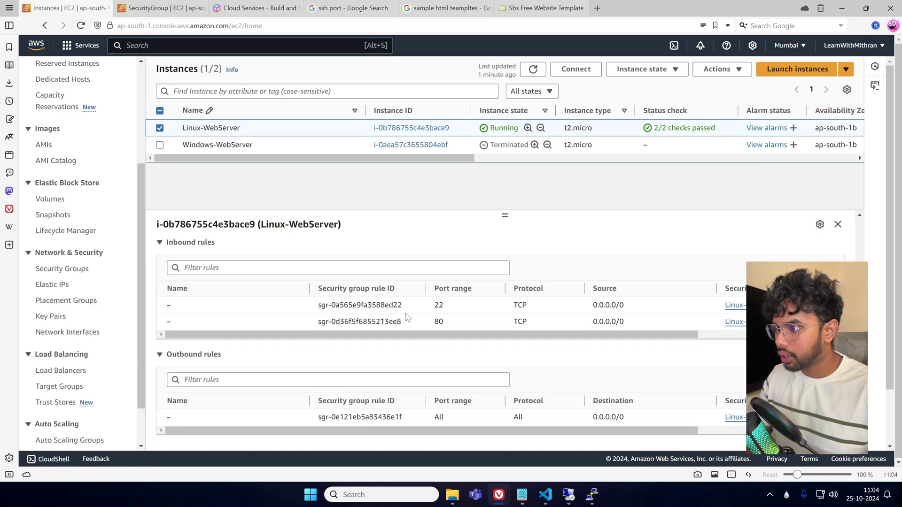
pyautogui.scroll(3, 493, 333)
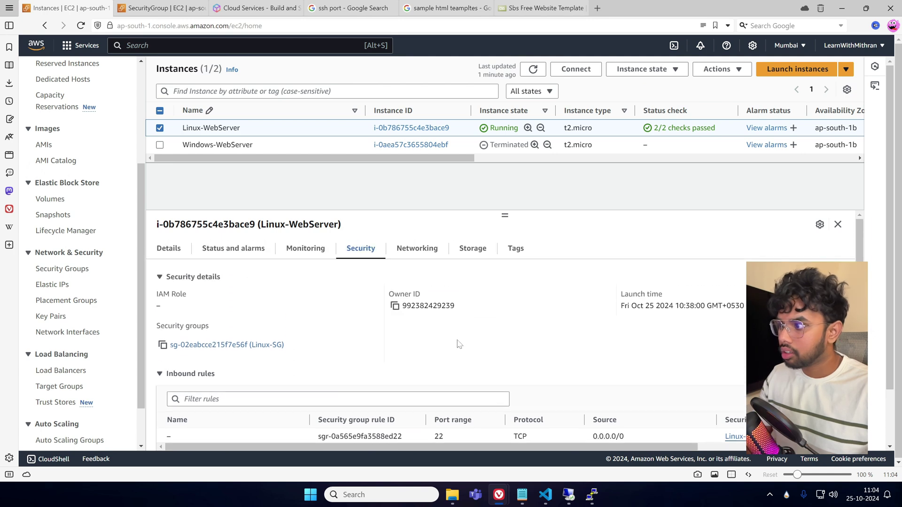
pyautogui.scroll(-1, 486, 352)
pyautogui.scroll(-2, 485, 353)
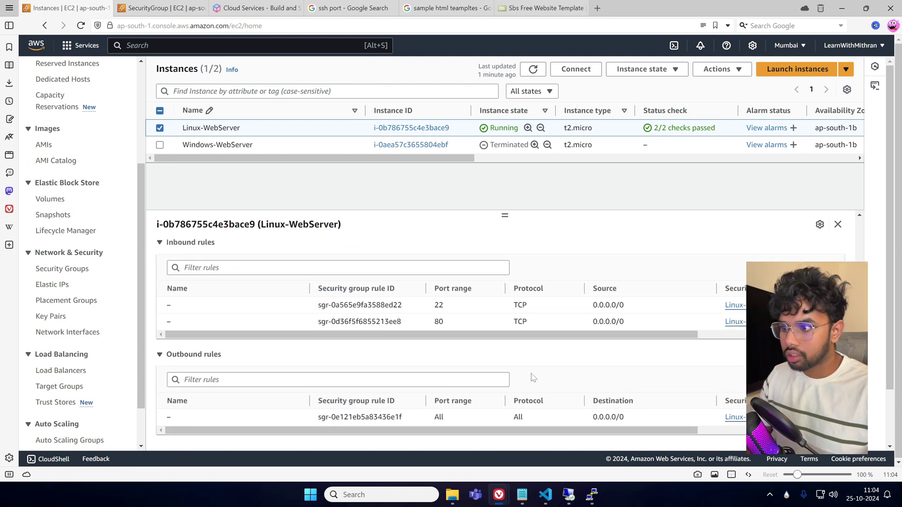
pyautogui.scroll(3, 533, 378)
# Return to the instance's details and refresh the Instances list.
pyautogui.click(169, 248)
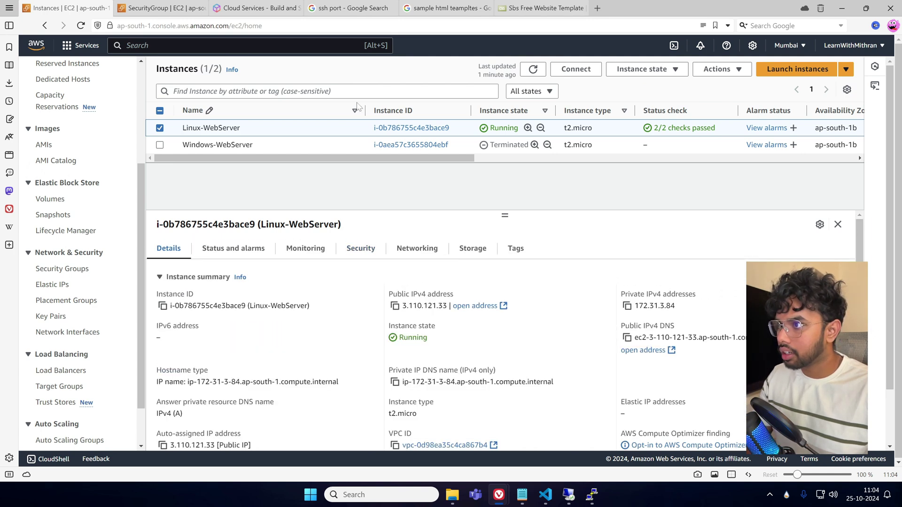
pyautogui.scroll(-5, 513, 381)
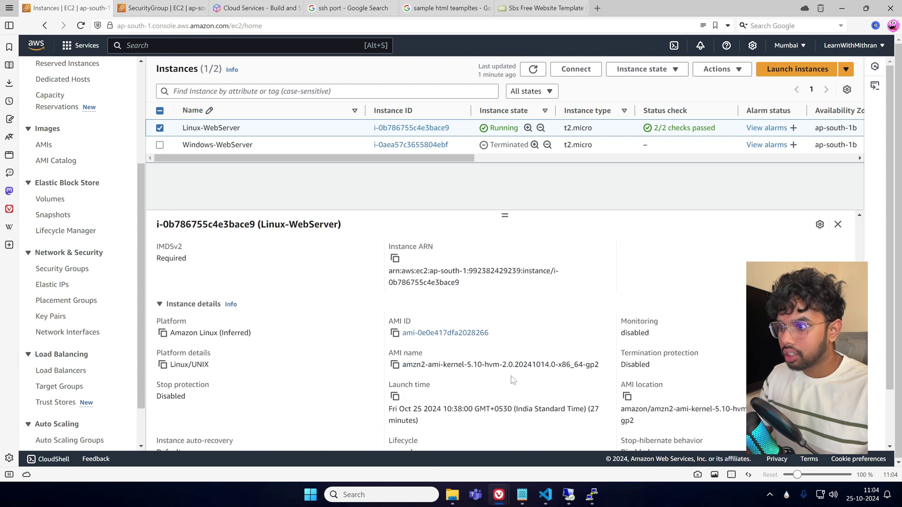
pyautogui.scroll(-2, 513, 381)
pyautogui.scroll(7, 515, 387)
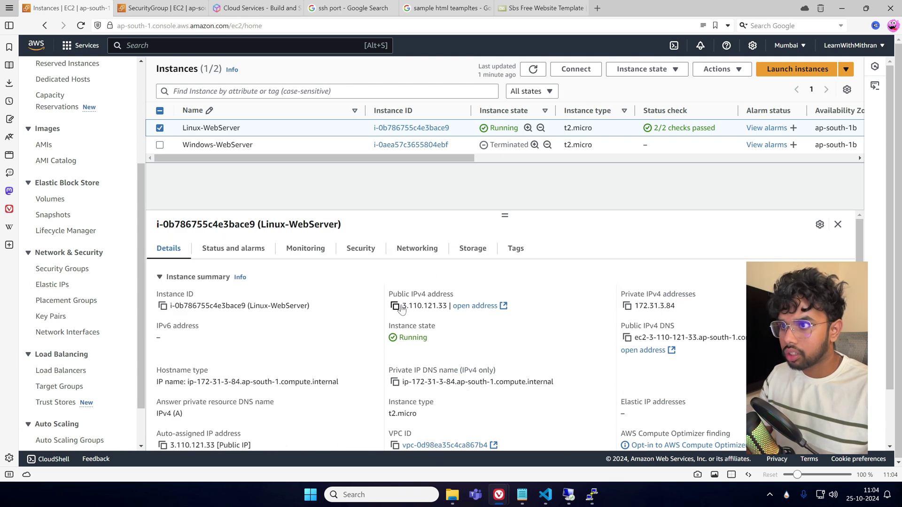
pyautogui.moveTo(445, 159); pyautogui.dragTo(382, 172)
pyautogui.click(533, 69)
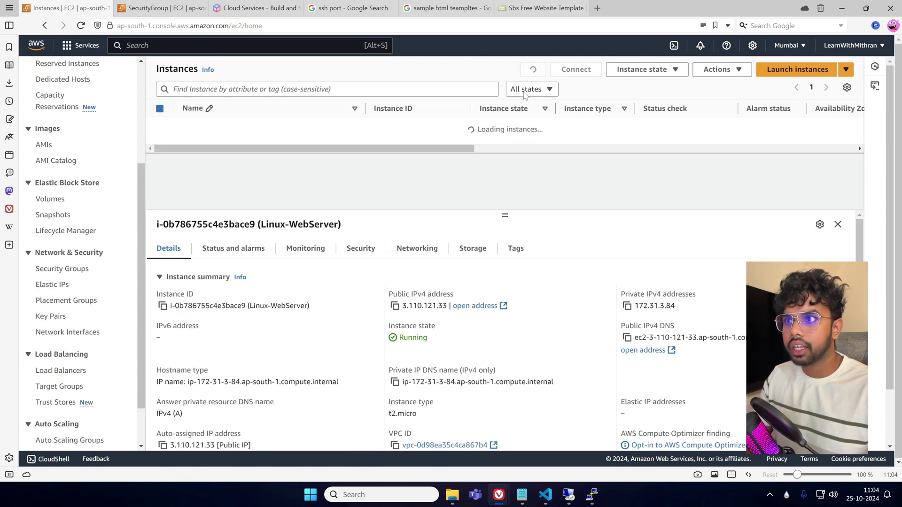
# Reload 3.110.121.33 in the private window, close it, and bring PuTTY forward.
pyautogui.moveTo(512, 503)
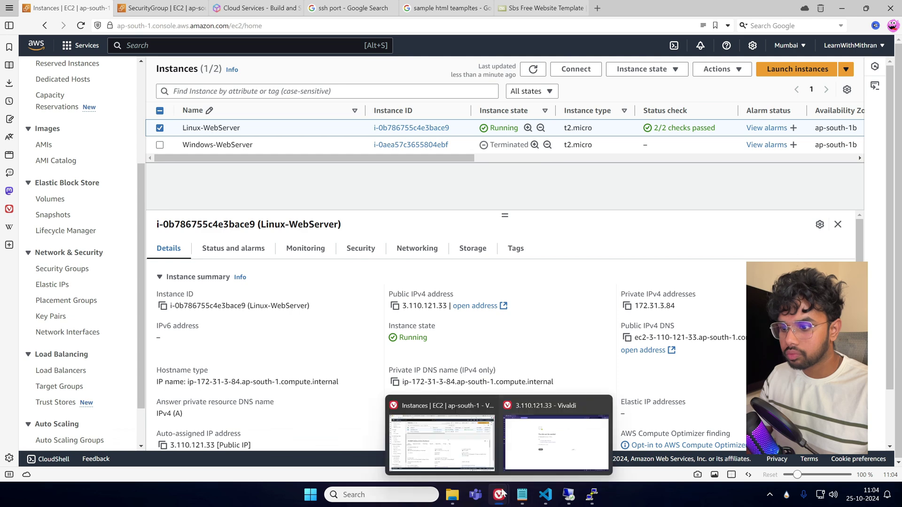
pyautogui.click(564, 442)
pyautogui.click(81, 25)
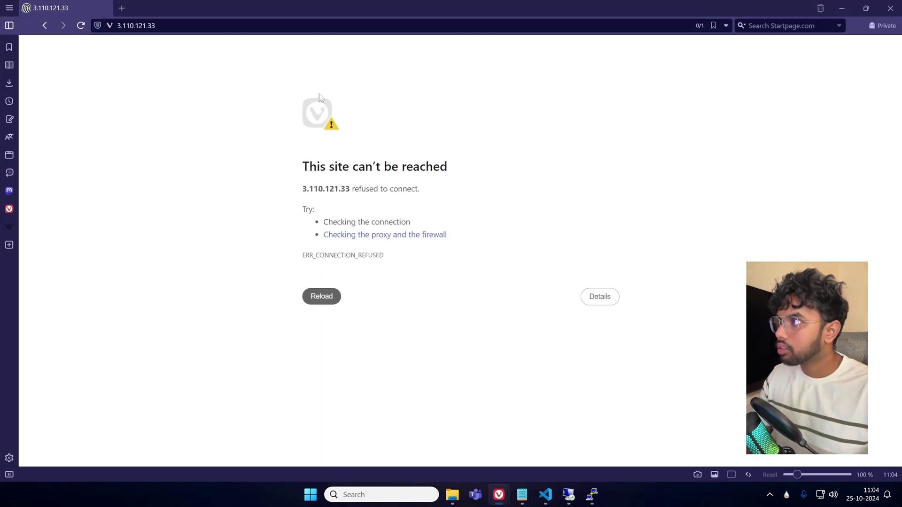
pyautogui.click(893, 9)
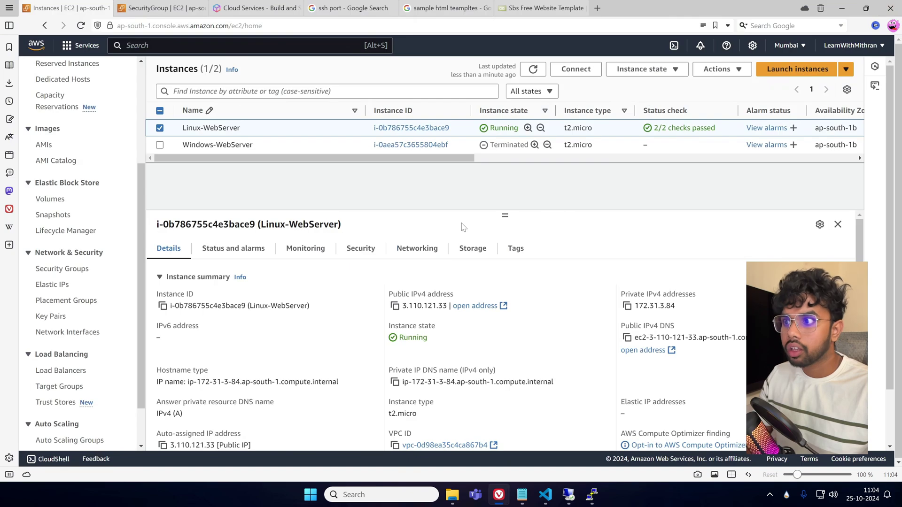
pyautogui.click(592, 494)
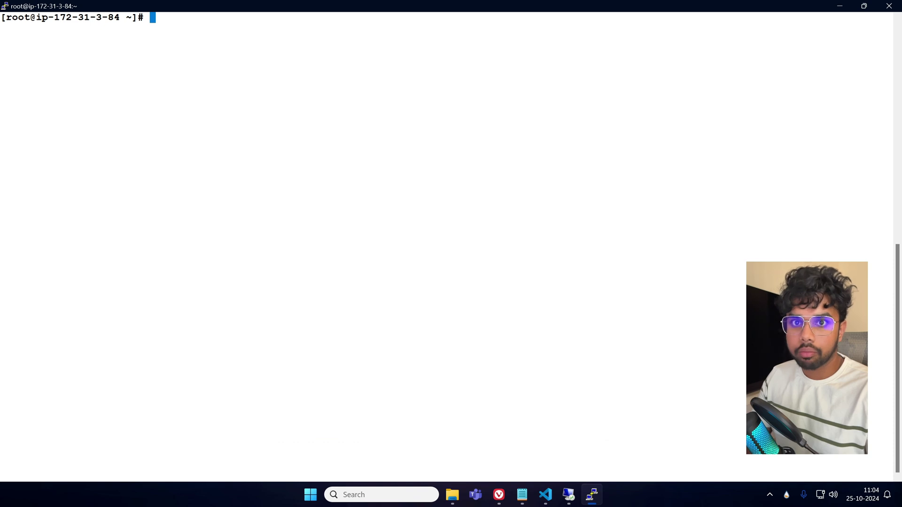
# Change into /var/www/html with cd and list it with ls -l, confirming total 0.
pyautogui.write('cd /')
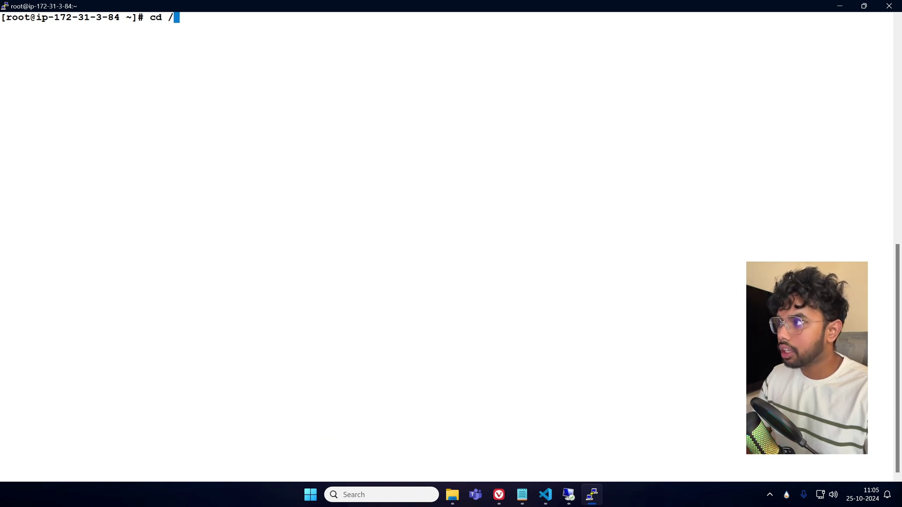
pyautogui.write('var/')
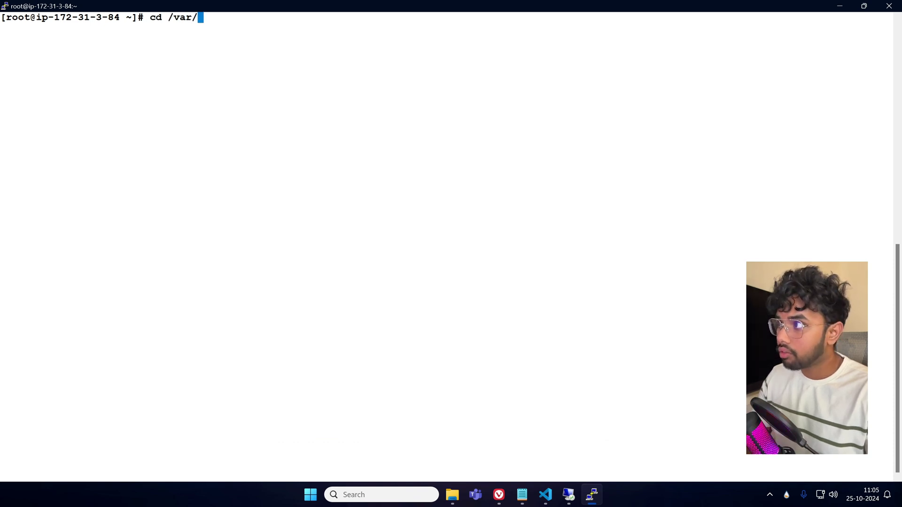
pyautogui.write('www/html/')
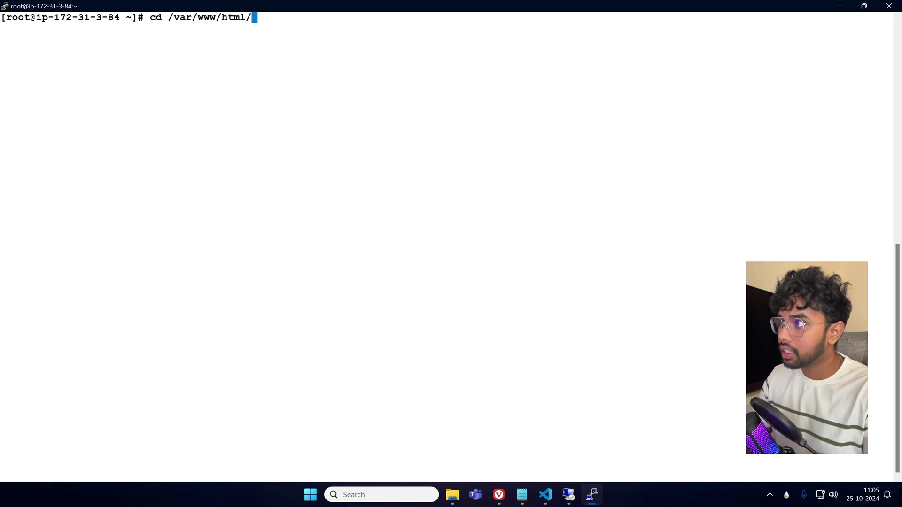
pyautogui.press('Return')
pyautogui.write('ls -l')
pyautogui.press('Return')
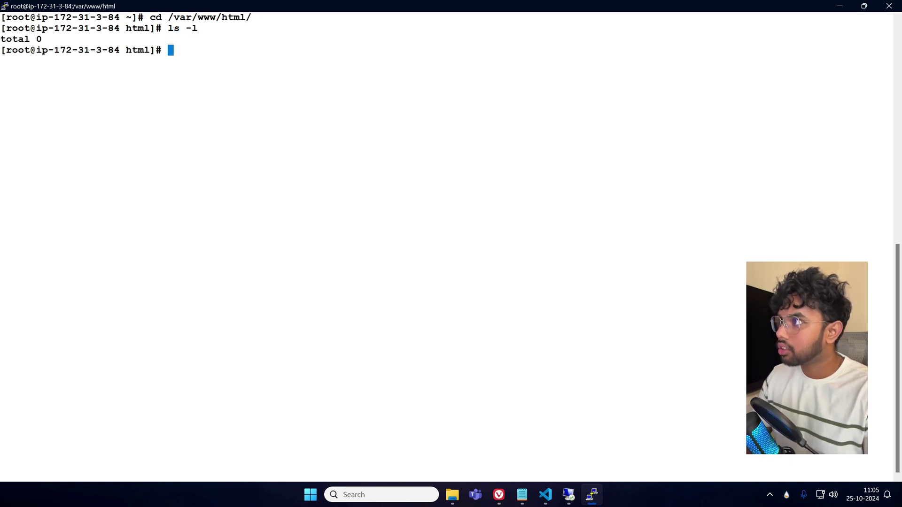
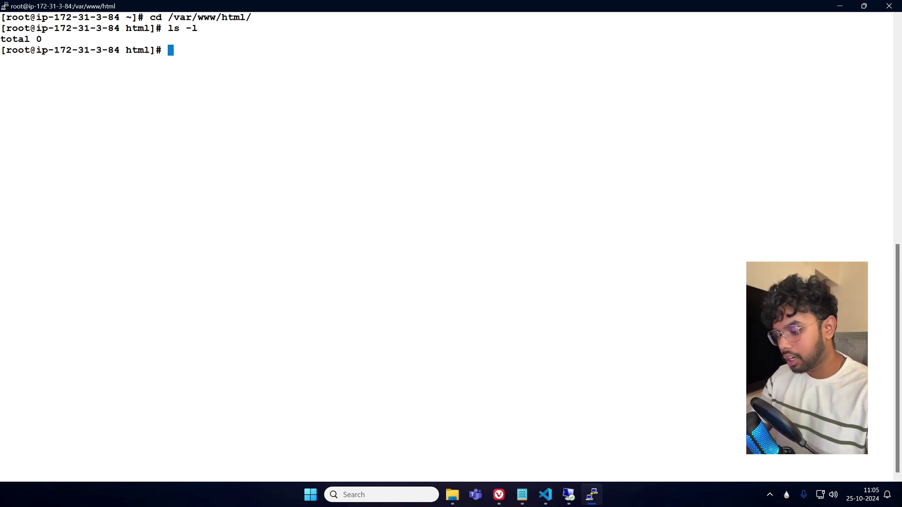
# Create a new index.html with vi and enter insert mode.
pyautogui.write('vi ind')
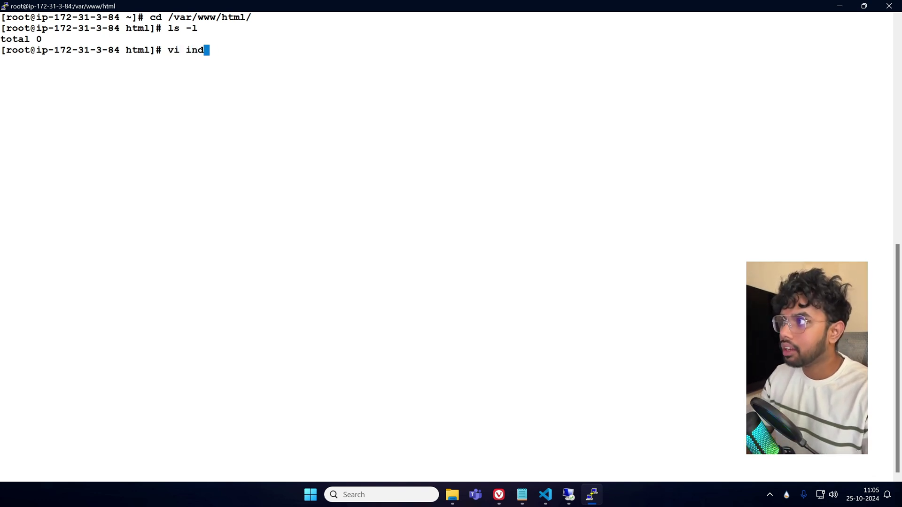
pyautogui.write('ex.html')
pyautogui.press('Return')
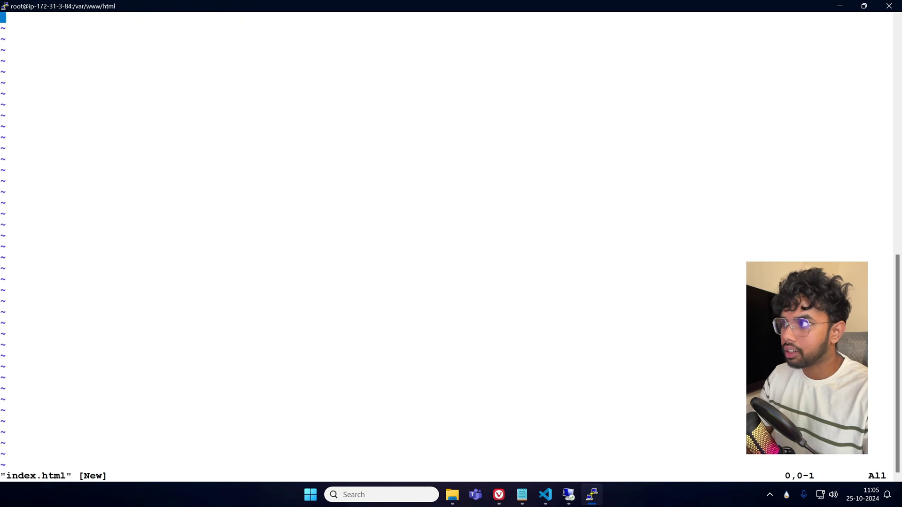
pyautogui.press('i')
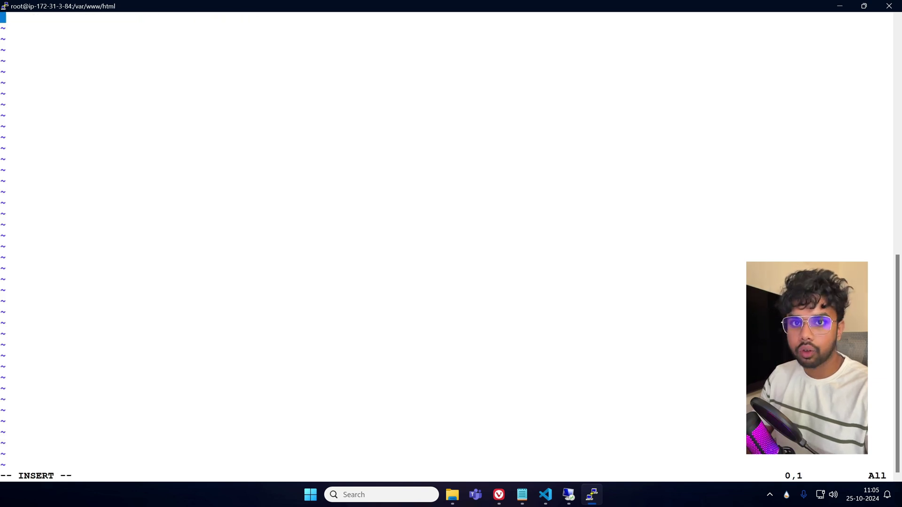
pyautogui.press('Escape')
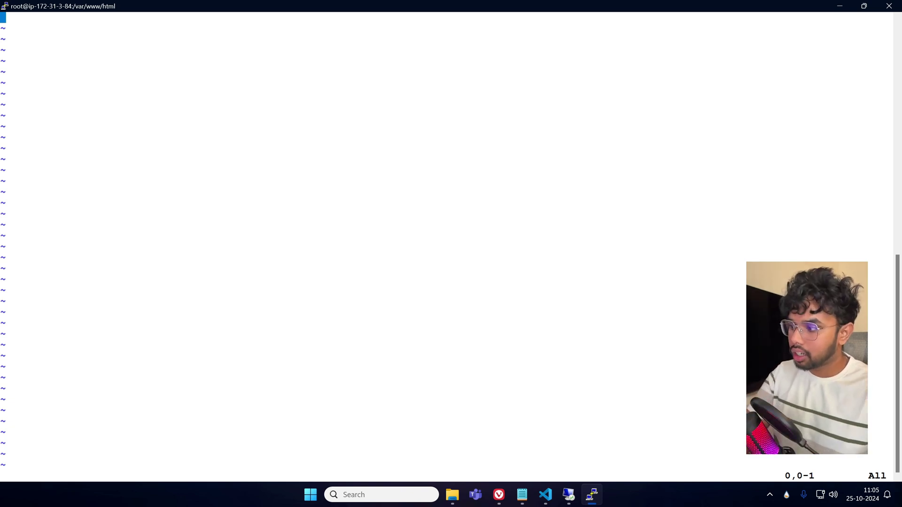
pyautogui.press('i')
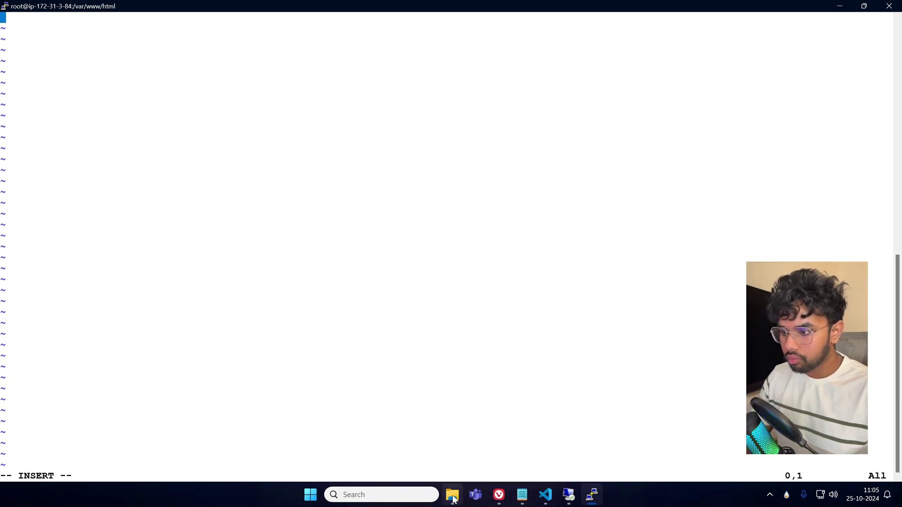
# Paste the Hello LearnWithMithran HTML from VS Code, save with :wq!, and list it at 260 bytes.
pyautogui.press('super+d')
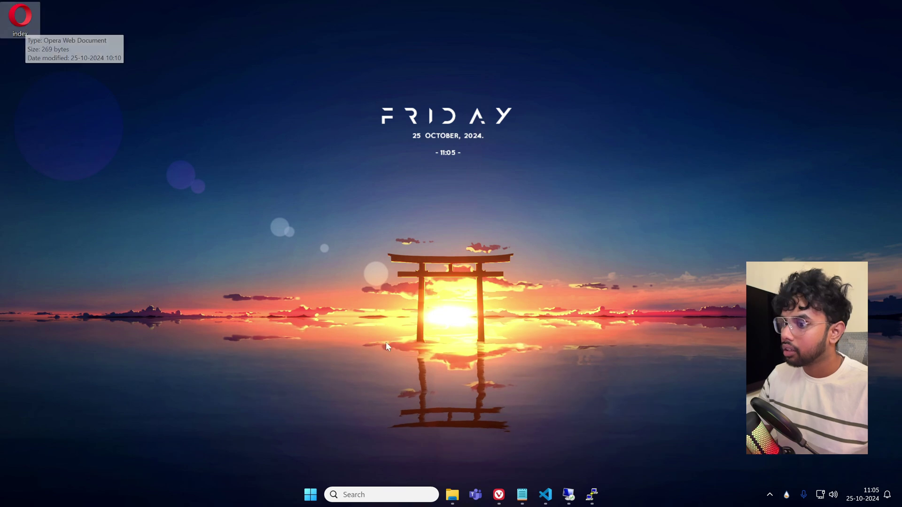
pyautogui.click(545, 495)
pyautogui.click(130, 222)
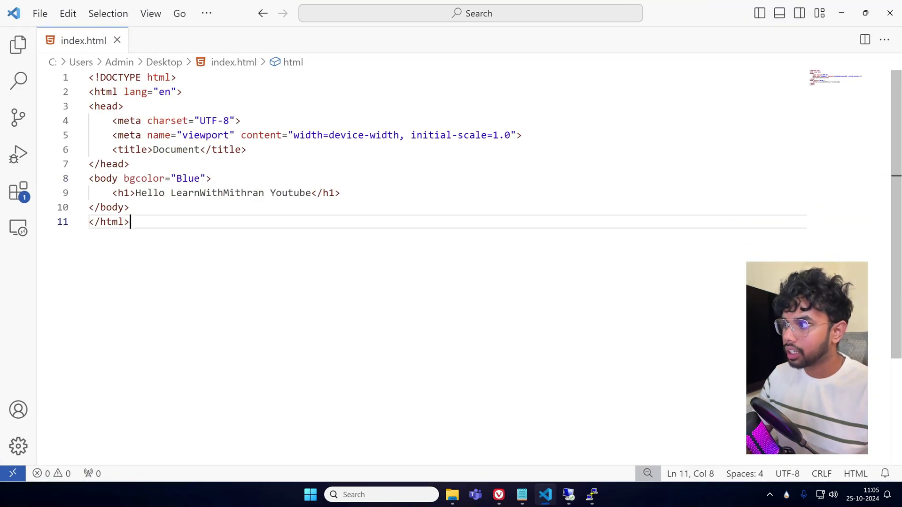
pyautogui.moveTo(129, 221); pyautogui.dragTo(89, 77)
pyautogui.hotkey('ctrl', 'c')
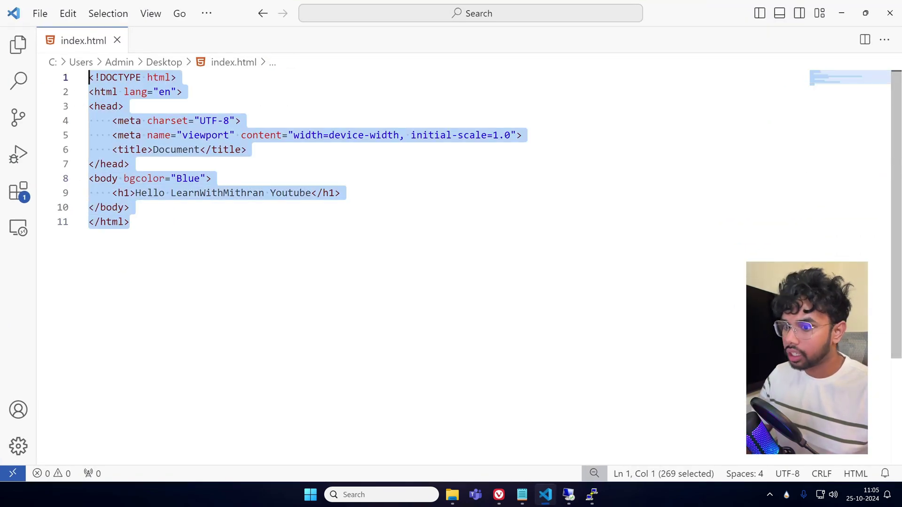
pyautogui.click(592, 495)
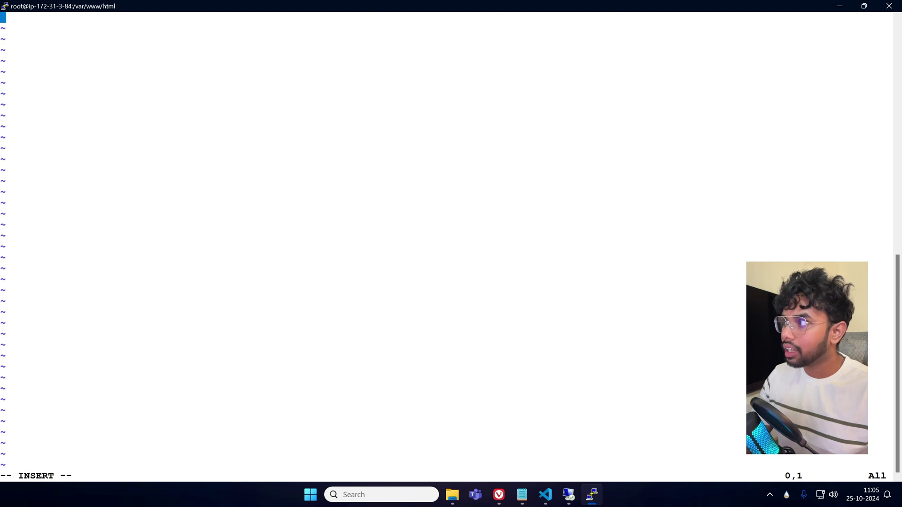
pyautogui.press('shift+Insert')
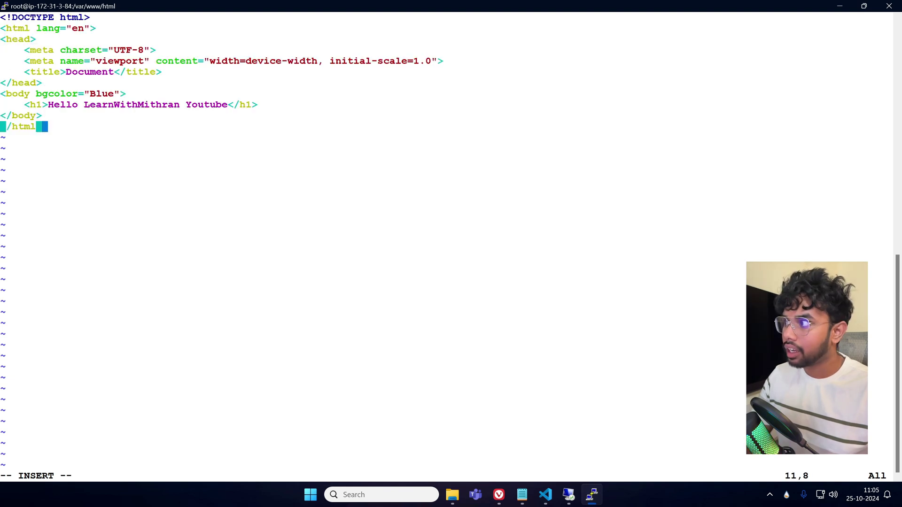
pyautogui.press('Escape')
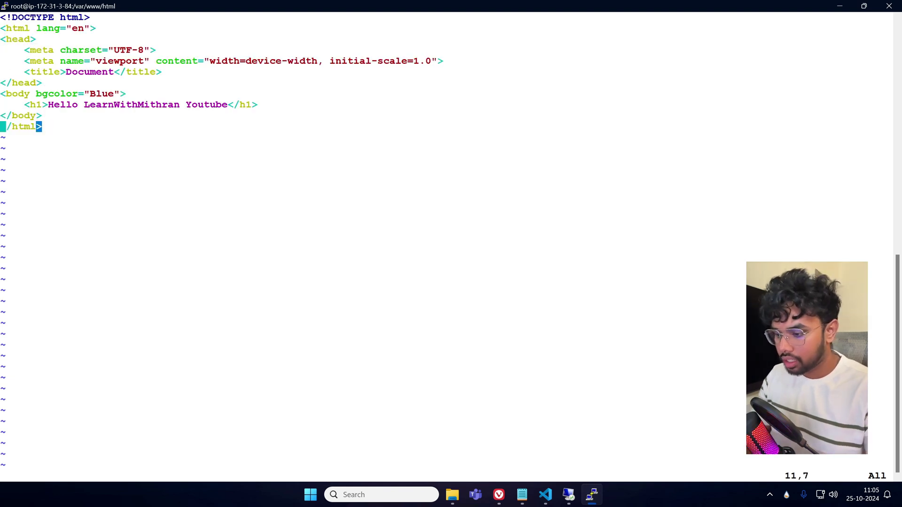
pyautogui.write(':wq!')
pyautogui.press('Return')
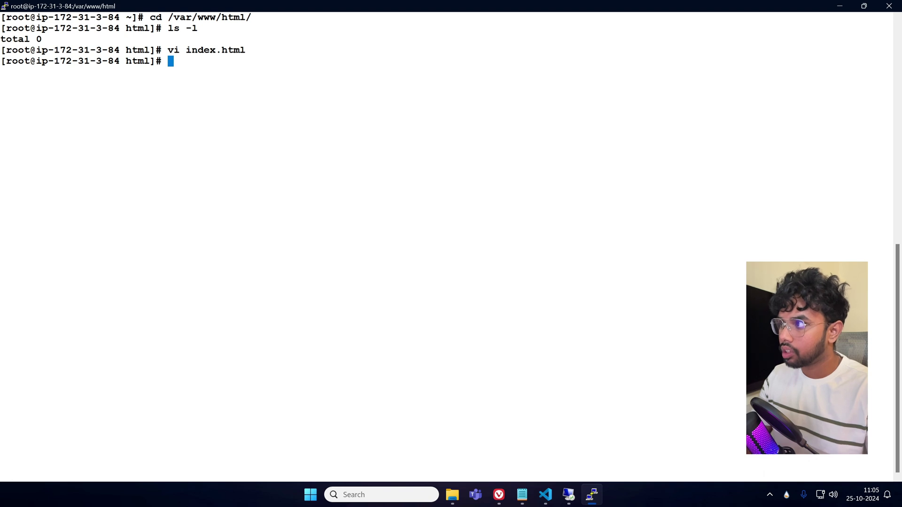
pyautogui.write('ls -l')
pyautogui.press('Return')
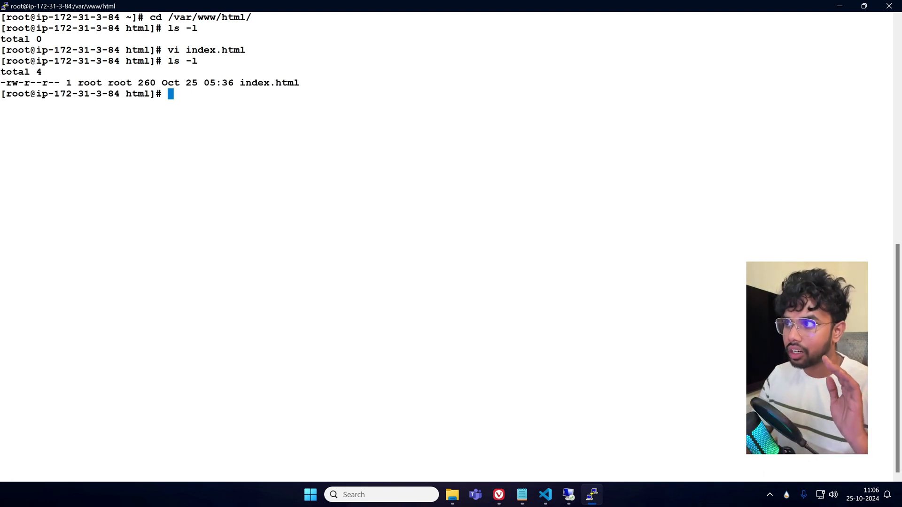
# Copy the public IP 3.110.121.33 and load it in a new private window.
pyautogui.click(498, 495)
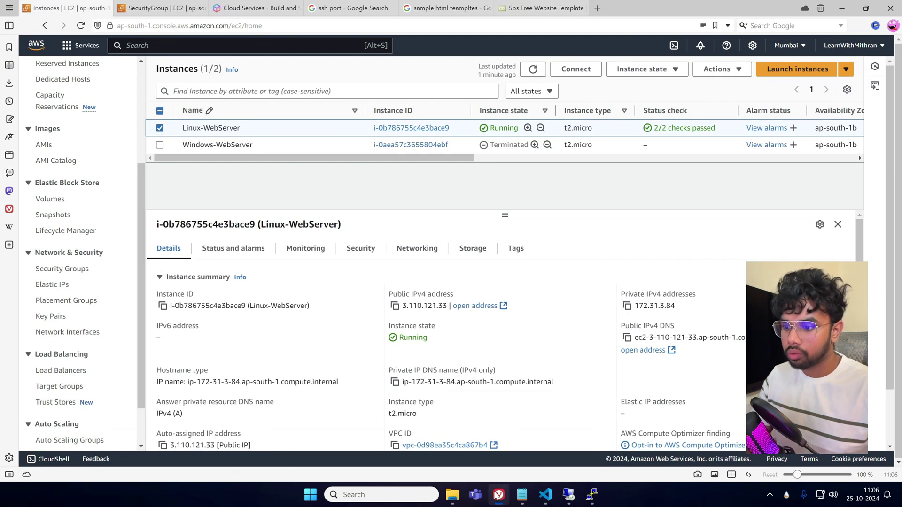
pyautogui.click(396, 306)
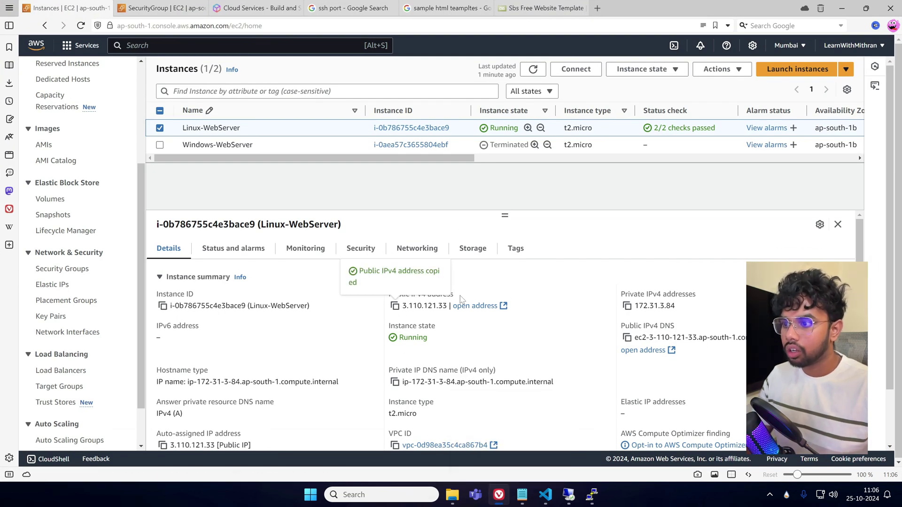
pyautogui.hotkey('ctrl', 'shift', 'n')
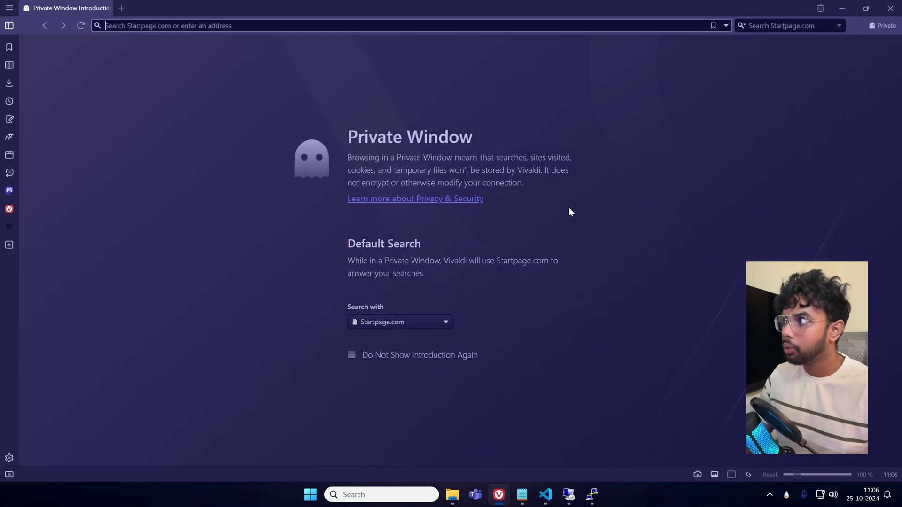
pyautogui.hotkey('ctrl', 'v')
pyautogui.press('Return')
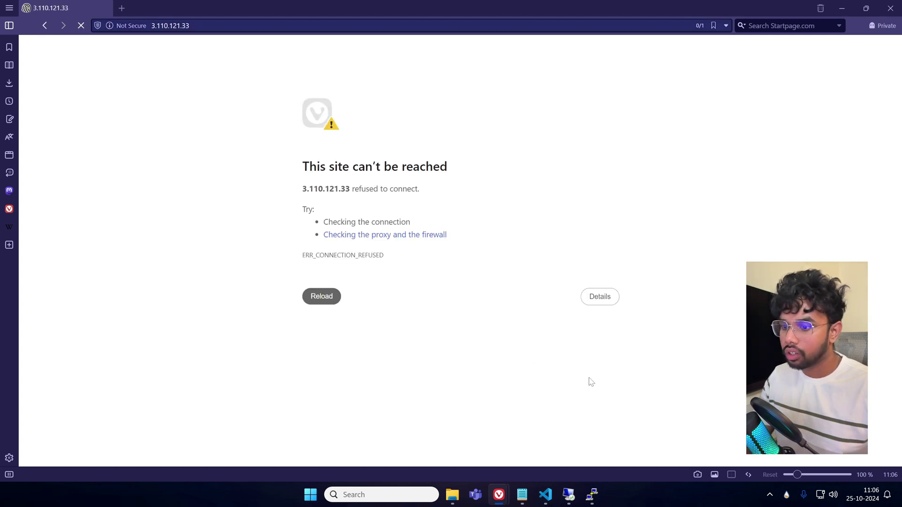
# Check the terminal, then close the connection-refused private window and return to EC2.
pyautogui.moveTo(595, 498)
pyautogui.click(584, 450)
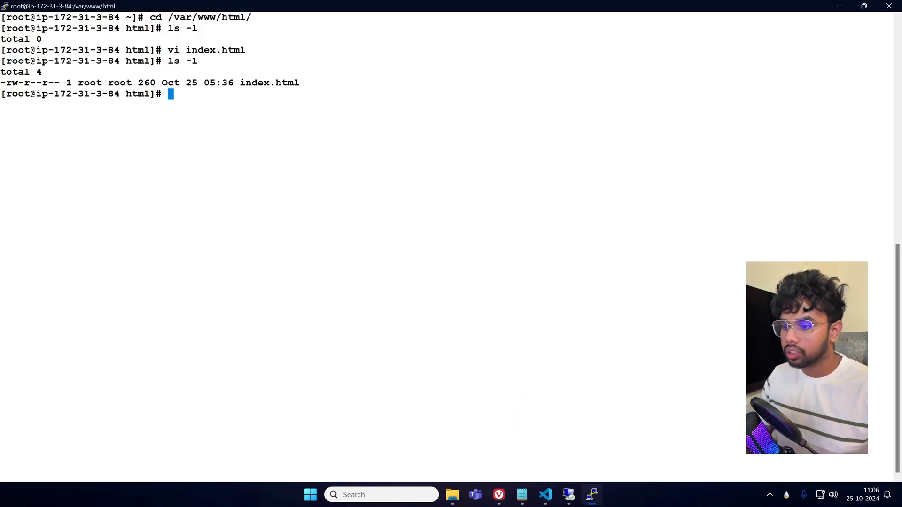
pyautogui.click(500, 495)
pyautogui.click(532, 463)
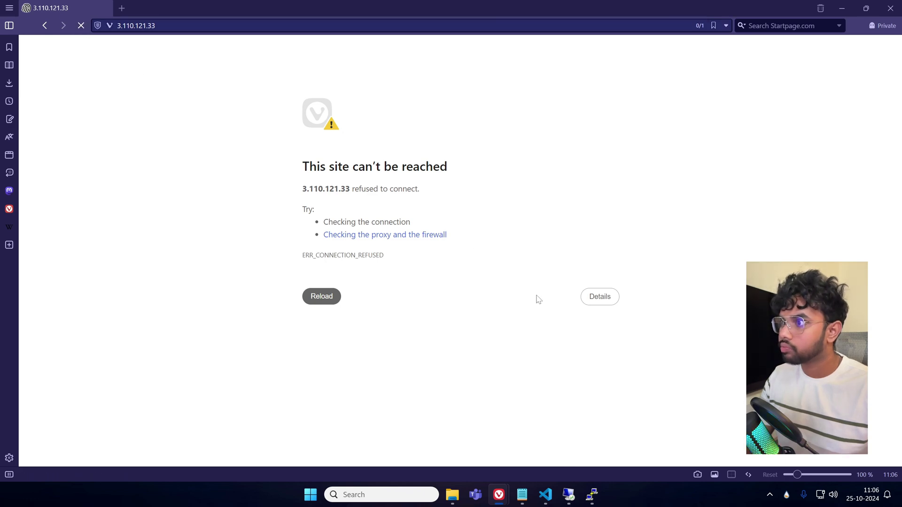
pyautogui.click(879, 9)
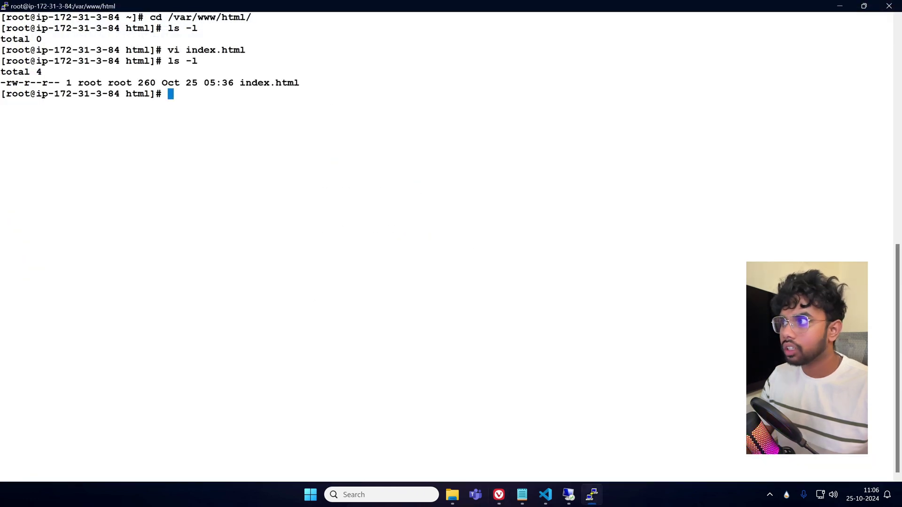
pyautogui.click(500, 497)
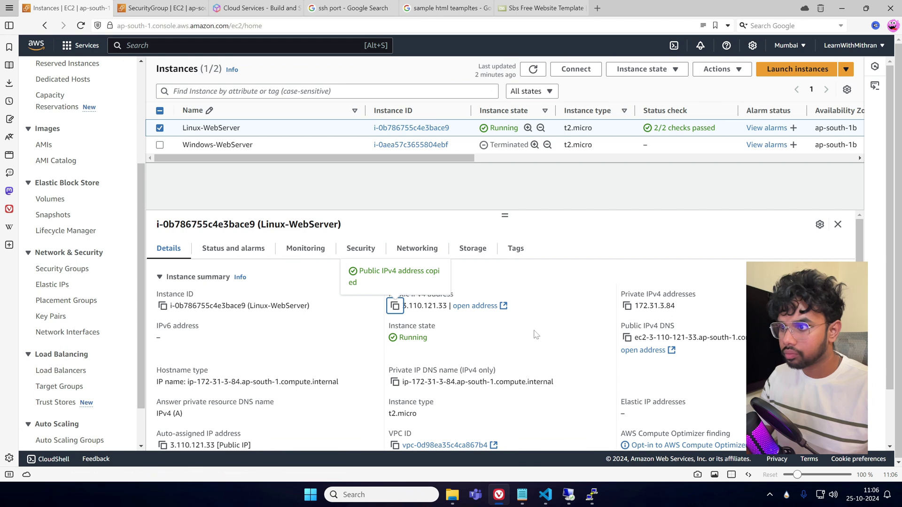
# Open the Linux-WebServer instance's security details to view its inbound rules.
pyautogui.click(592, 494)
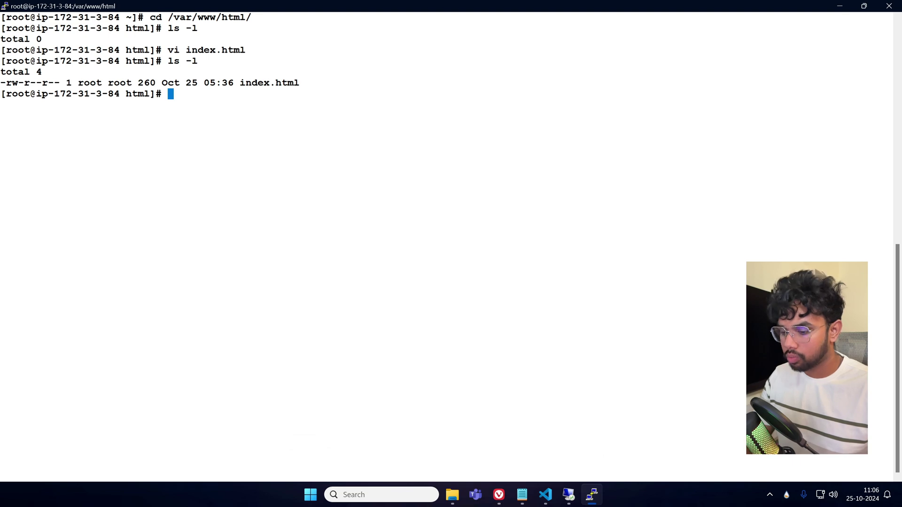
pyautogui.click(842, 8)
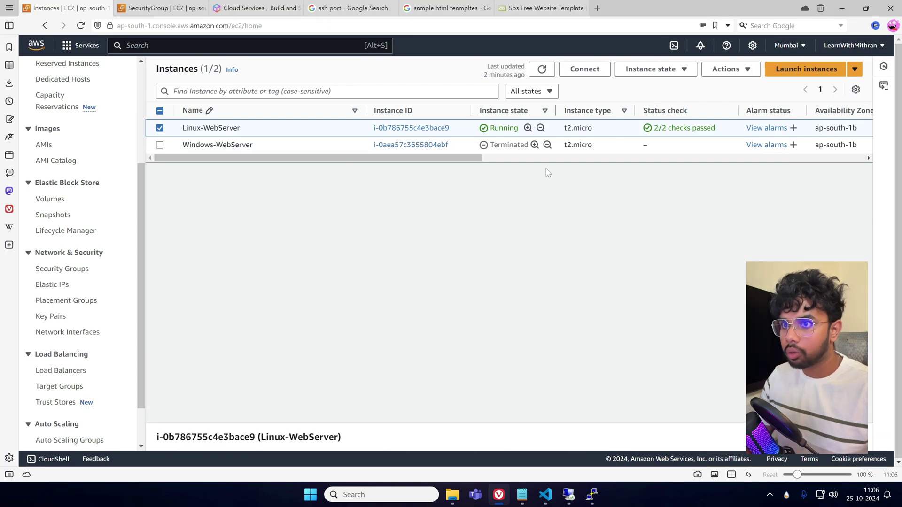
pyautogui.moveTo(446, 159); pyautogui.dragTo(413, 176)
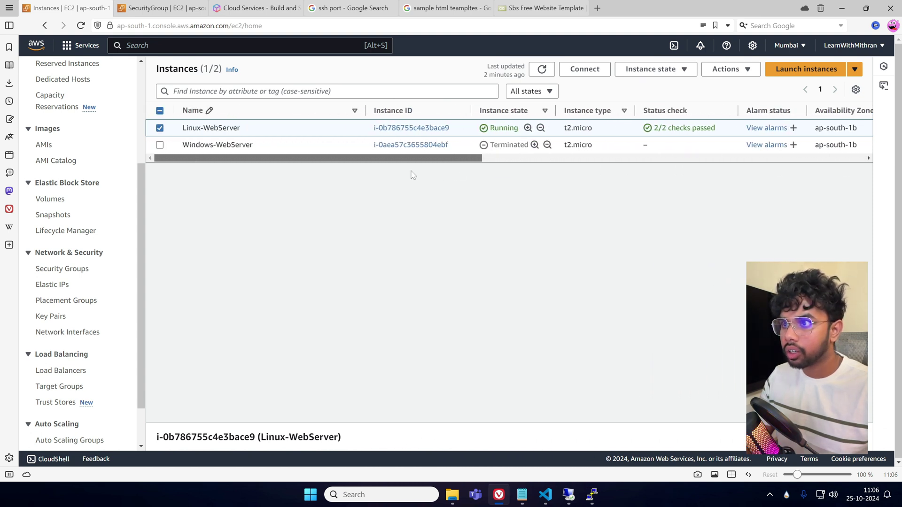
pyautogui.click(160, 128)
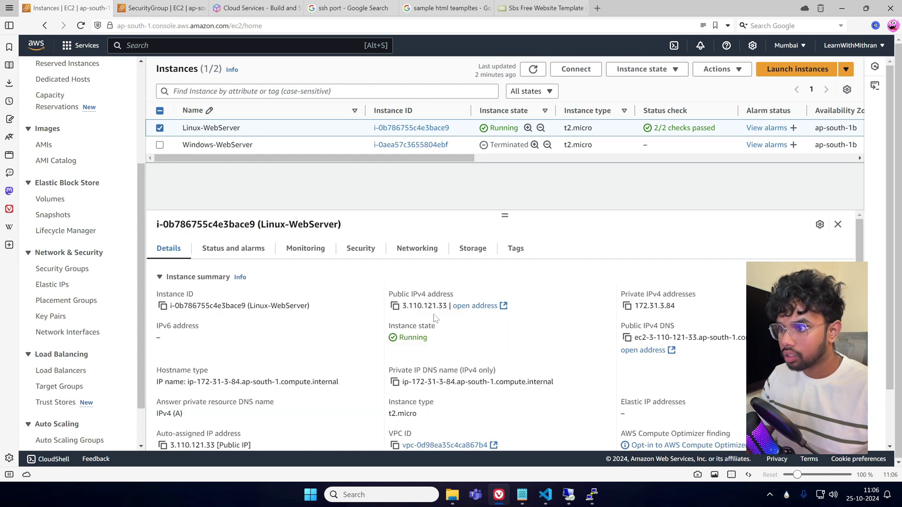
pyautogui.click(361, 249)
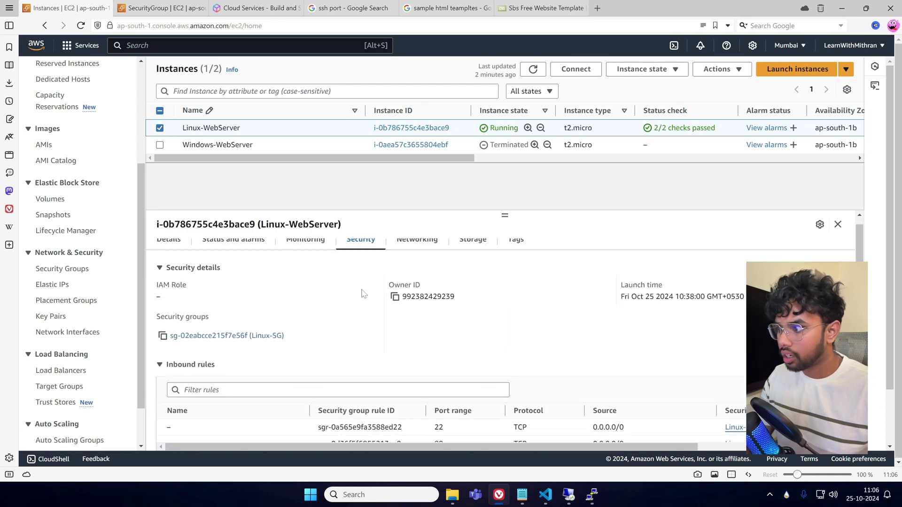
pyautogui.scroll(-5, 362, 296)
pyautogui.scroll(5, 362, 320)
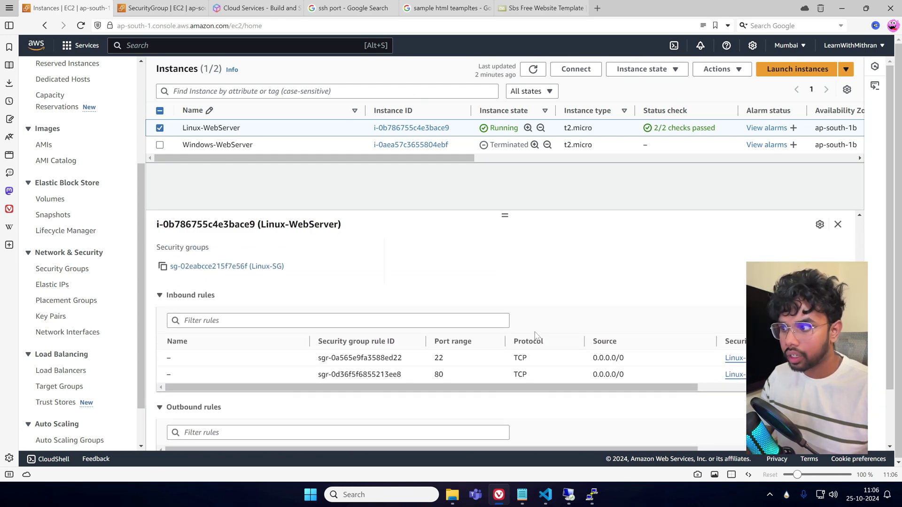
pyautogui.scroll(-5, 361, 326)
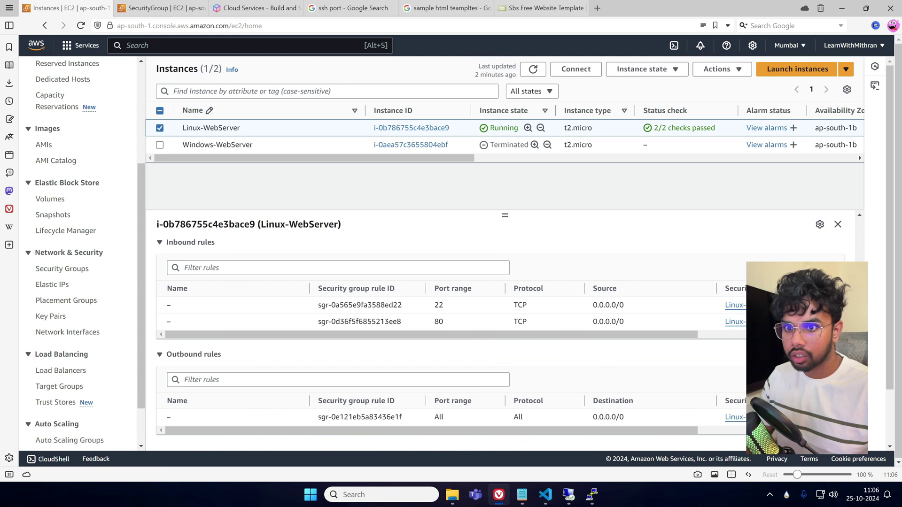
# Open the Linux-SG security group's details, confirming inbound SSH 22 and HTTP 80 rules.
pyautogui.click(748, 321)
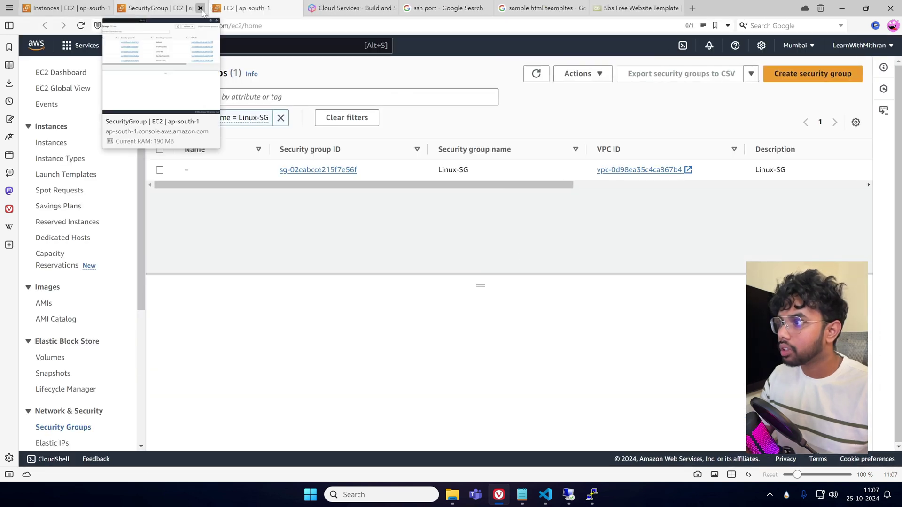
pyautogui.click(203, 8)
pyautogui.click(310, 170)
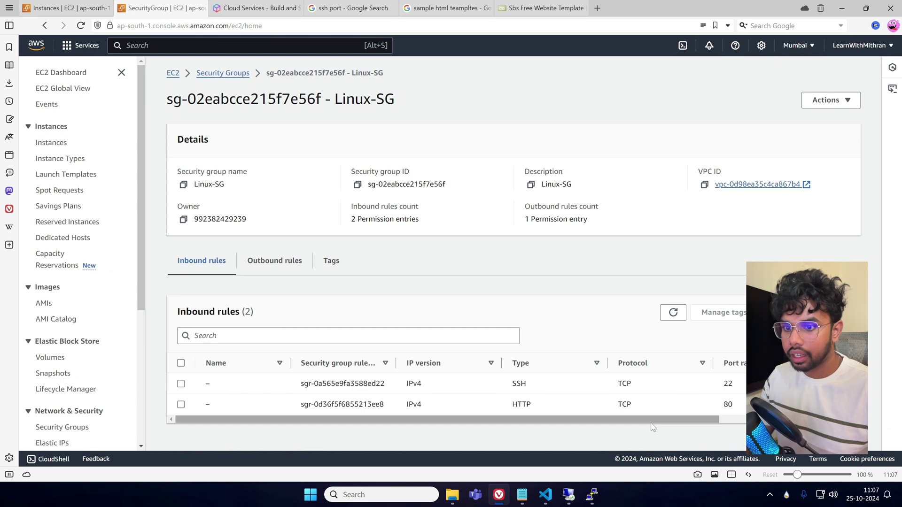
pyautogui.moveTo(489, 422)
pyautogui.mouseDown()
pyautogui.moveTo(516, 422)
pyautogui.moveTo(489, 422)
pyautogui.mouseUp()
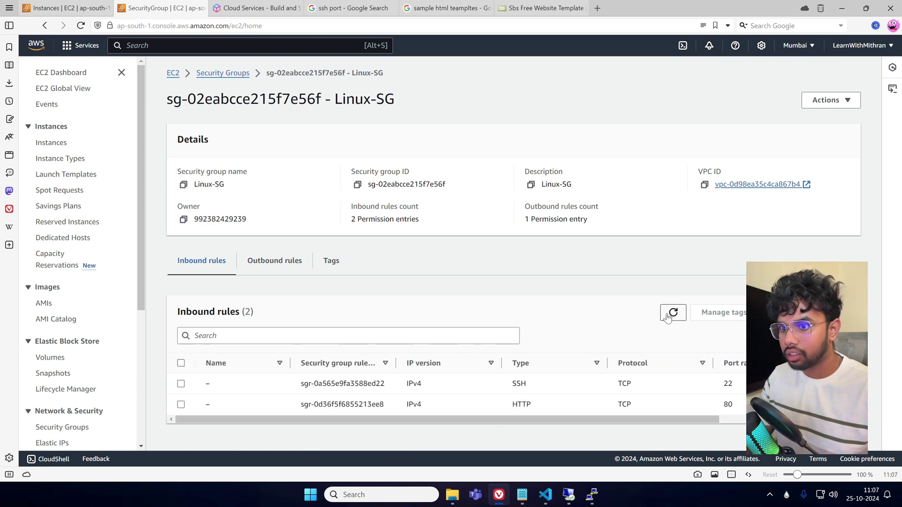
pyautogui.click(592, 500)
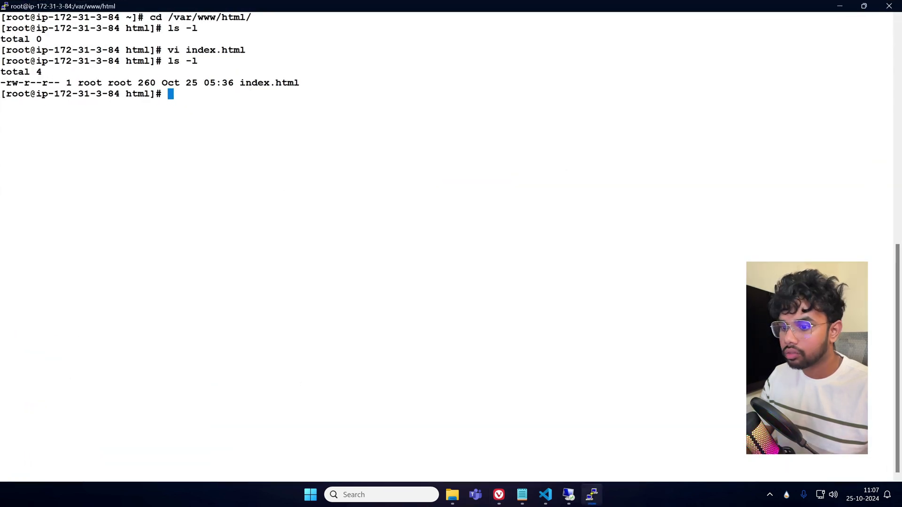
# Change Linux-SG's HTTP inbound rule to All TCP (ports 0–65535) and save the rules.
pyautogui.click(499, 494)
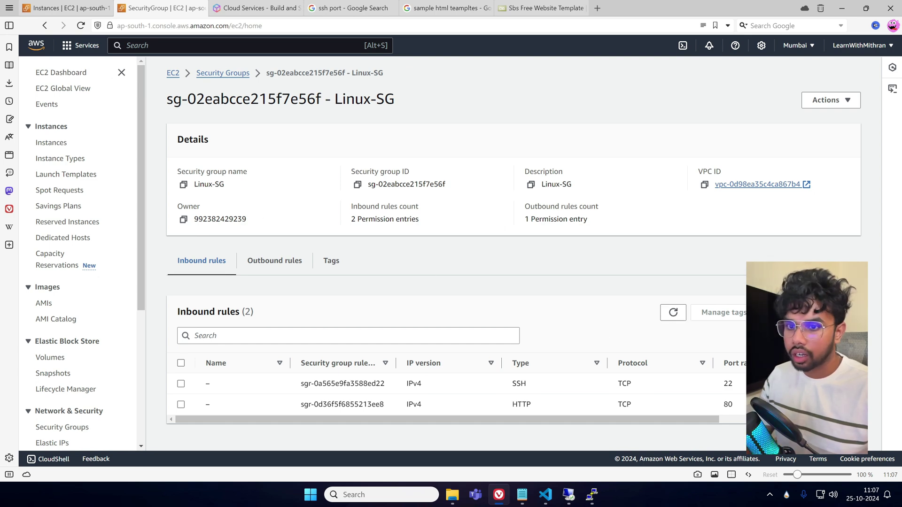
pyautogui.click(794, 312)
pyautogui.click(248, 254)
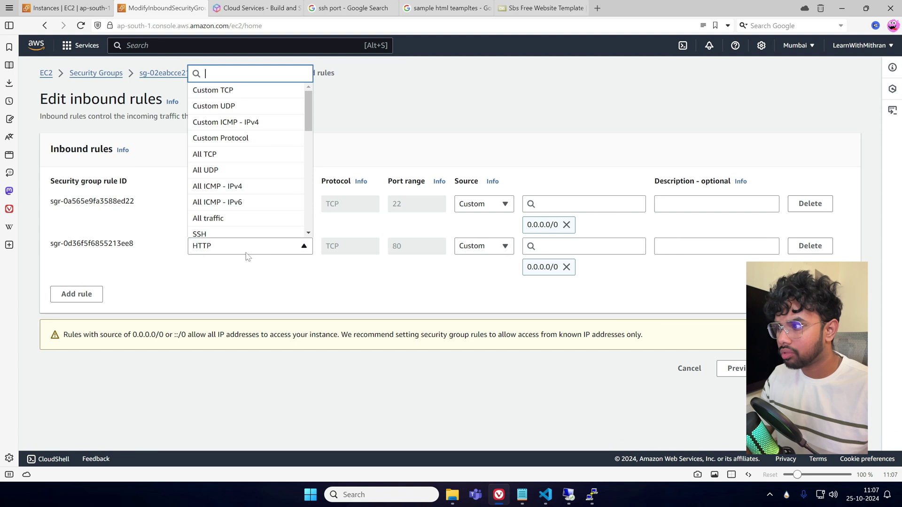
pyautogui.click(221, 154)
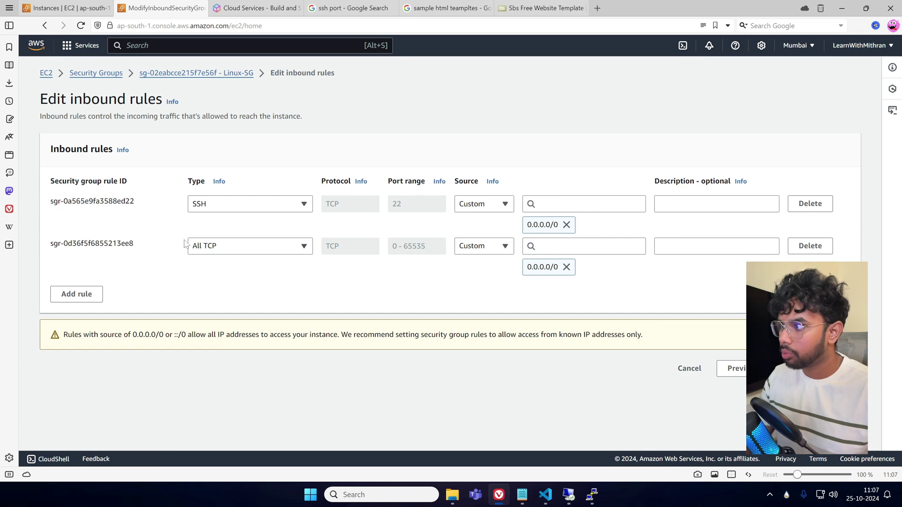
pyautogui.click(825, 368)
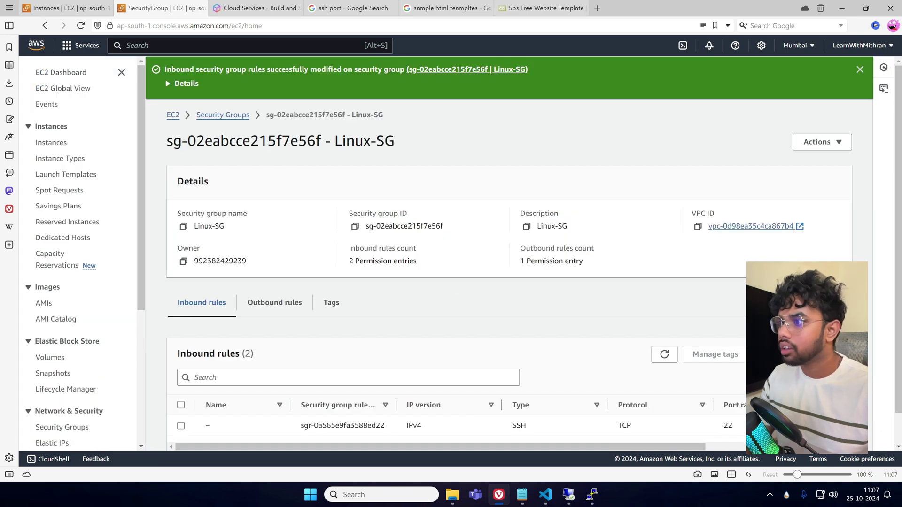
pyautogui.click(50, 7)
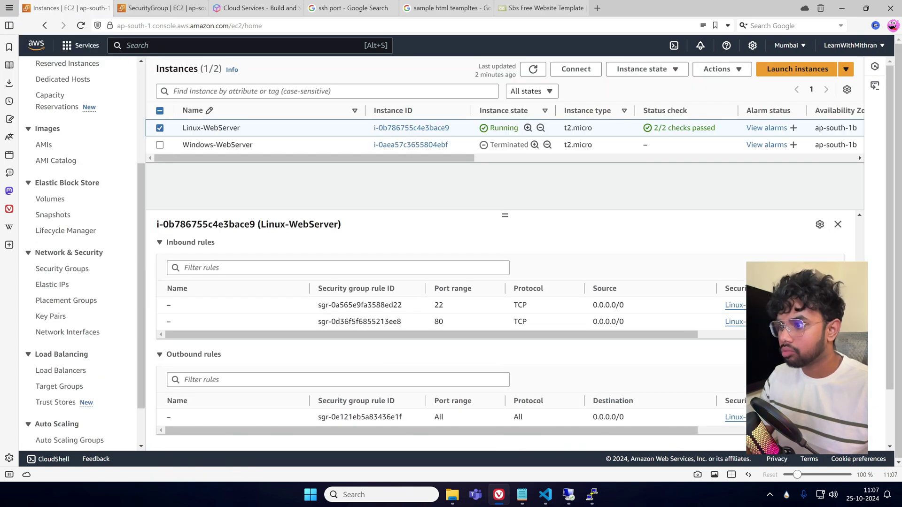
# Copy 3.110.121.33 from the instance summary and load it in a new private window, which times out.
pyautogui.click(838, 225)
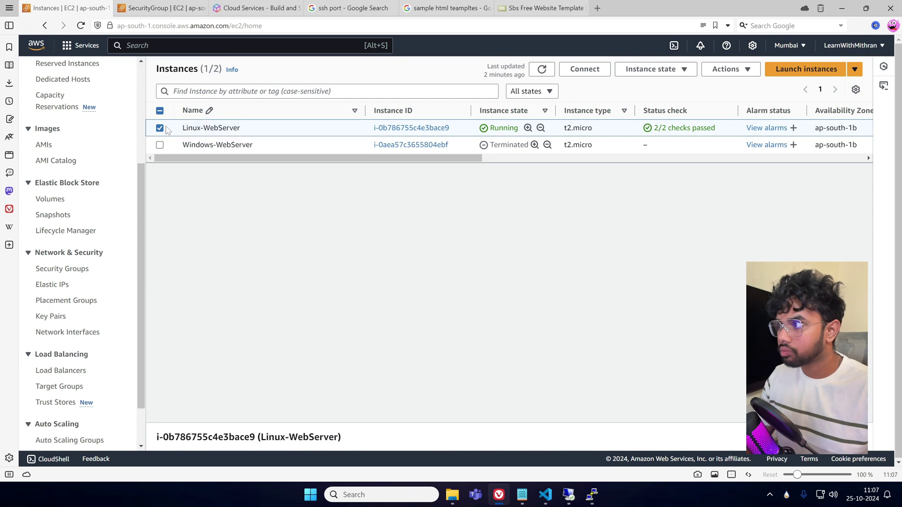
pyautogui.click(533, 433)
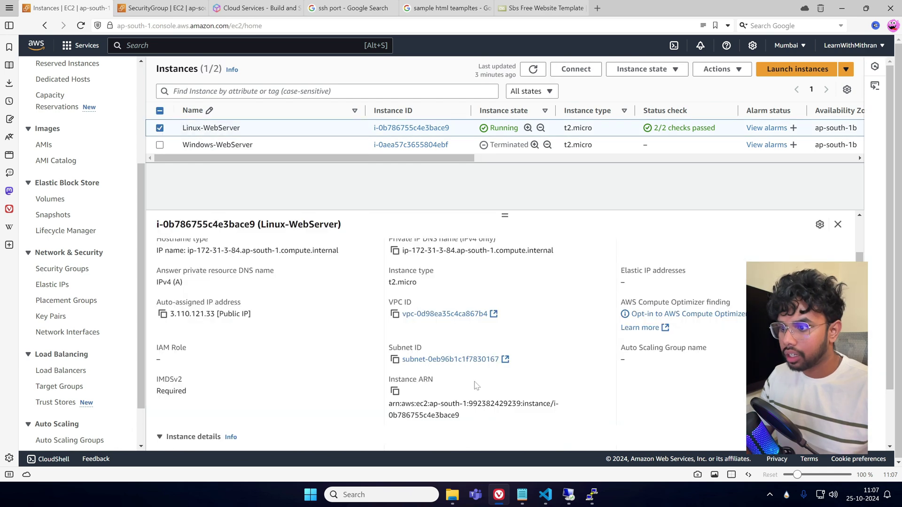
pyautogui.click(394, 306)
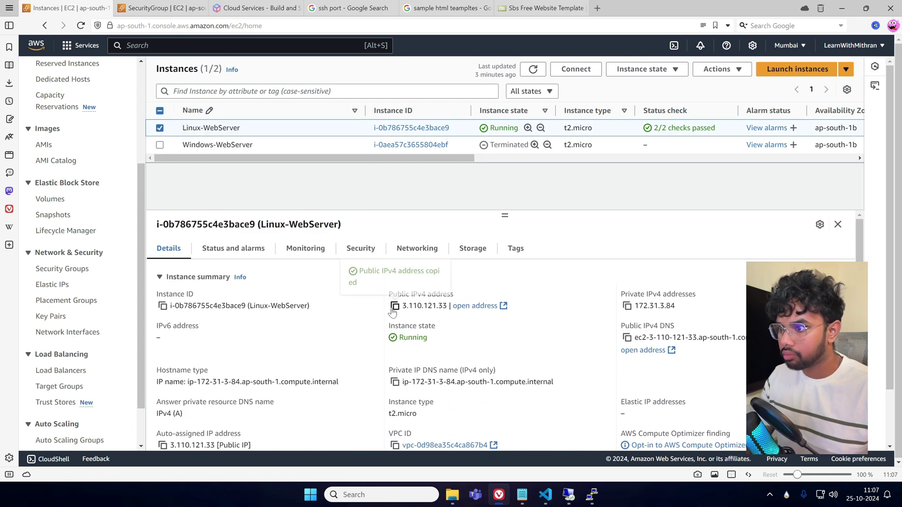
pyautogui.rightClick(501, 499)
pyautogui.click(490, 413)
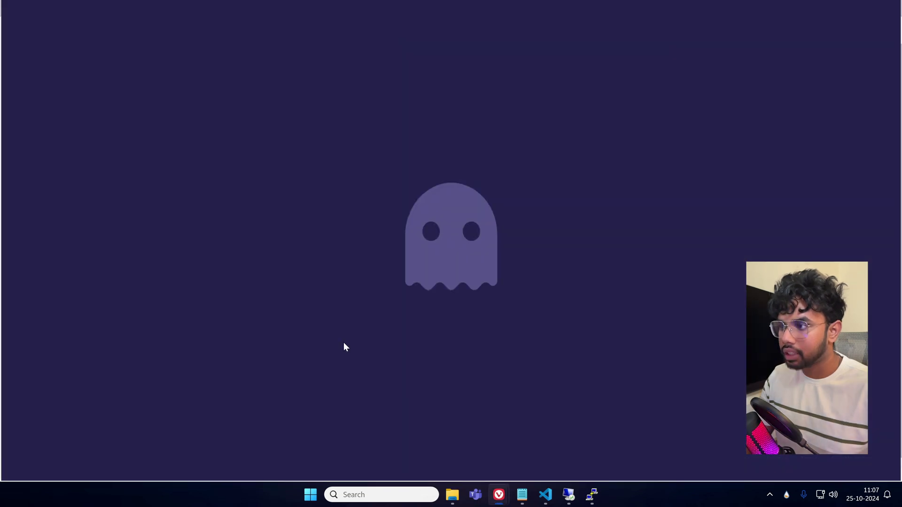
pyautogui.hotkey('ctrl', 'v')
pyautogui.press('Return')
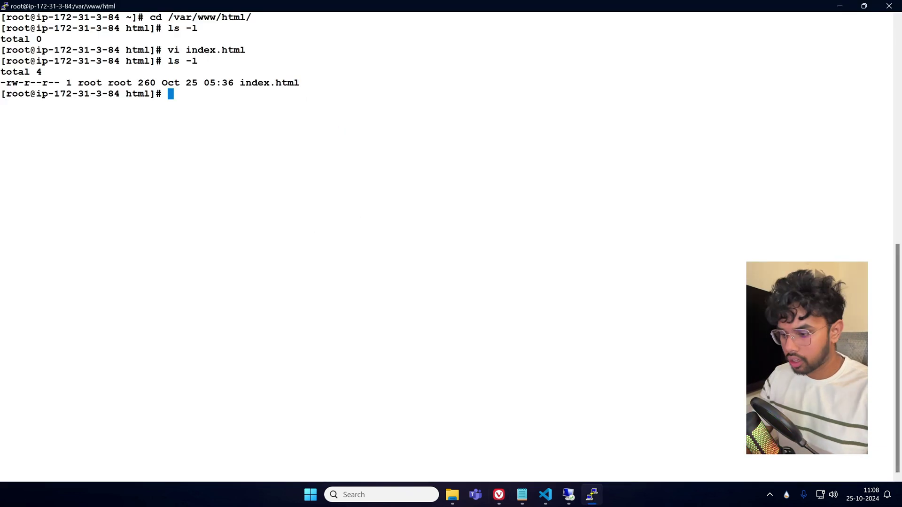
# Run chmod -Rf 777 on /var/www/html and list it, showing index.html as -rwxrwxrwx.
pyautogui.write('chmod ')
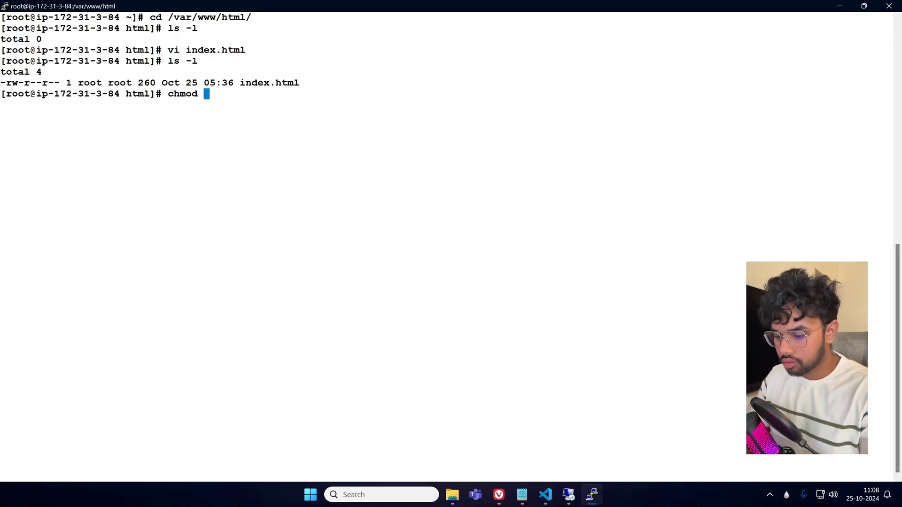
pyautogui.write('-Rf ')
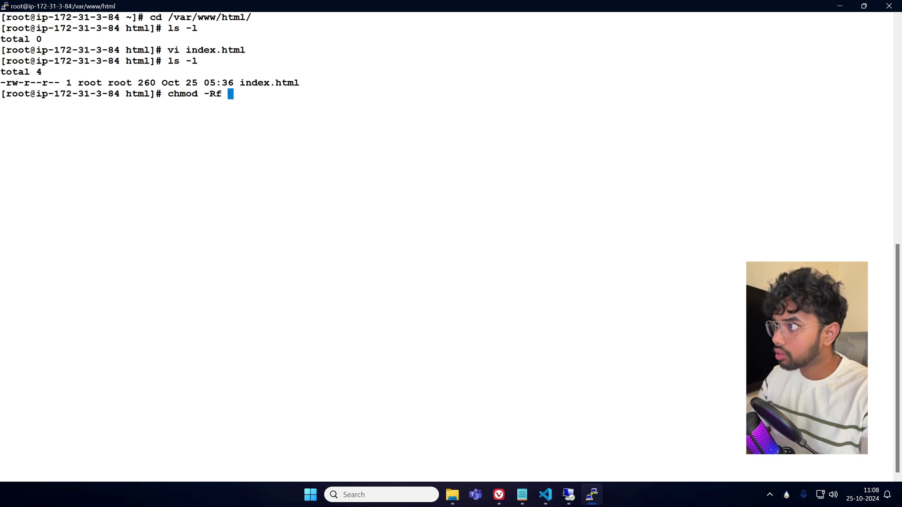
pyautogui.write('777 ')
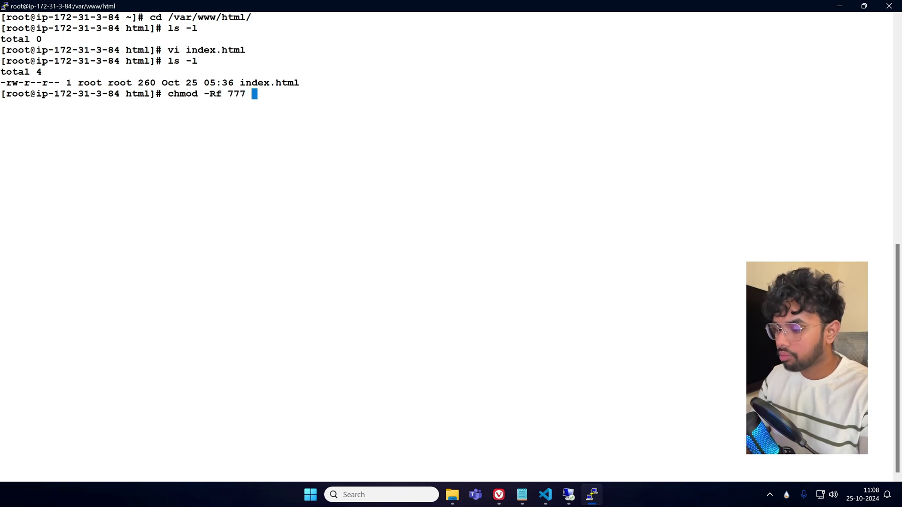
pyautogui.write('/var/')
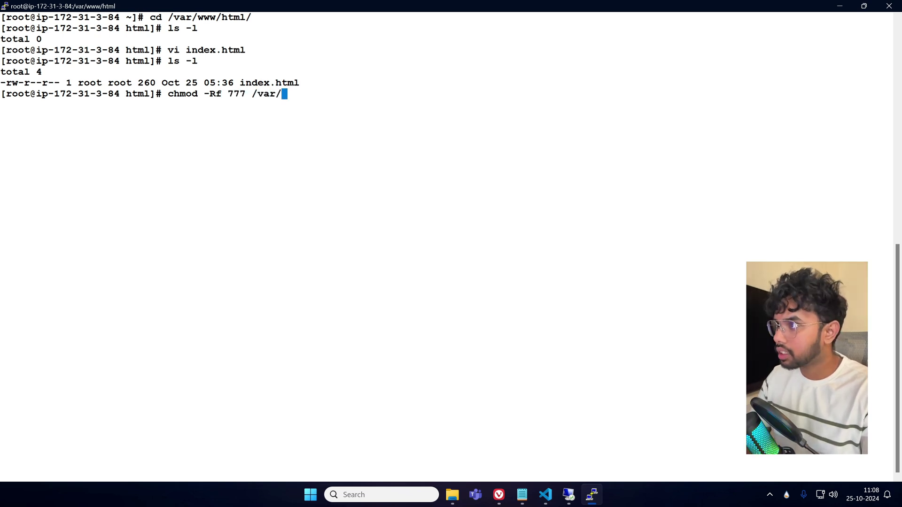
pyautogui.write('www/html/')
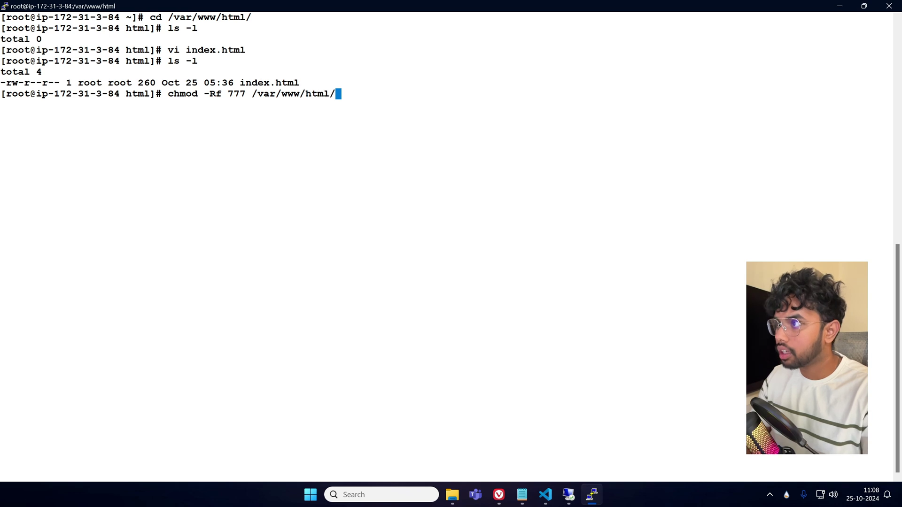
pyautogui.press('Return')
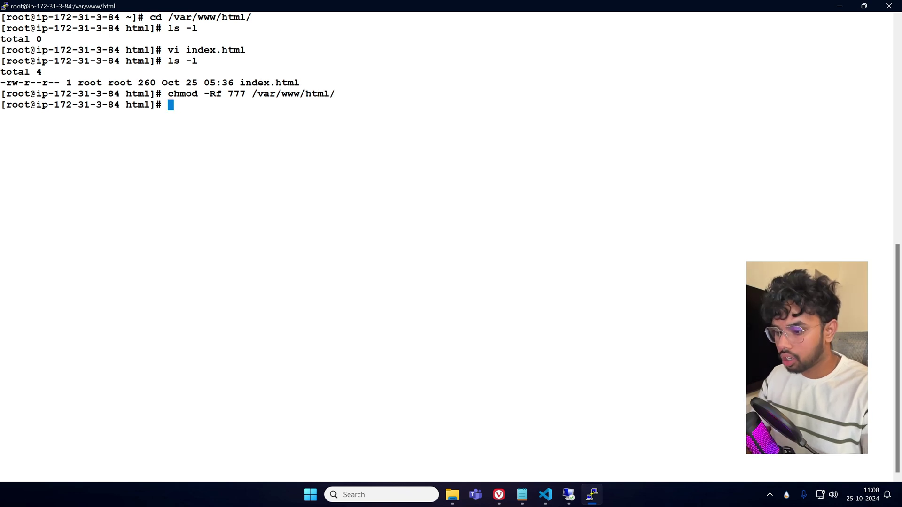
pyautogui.write('ls -l')
pyautogui.press('Return')
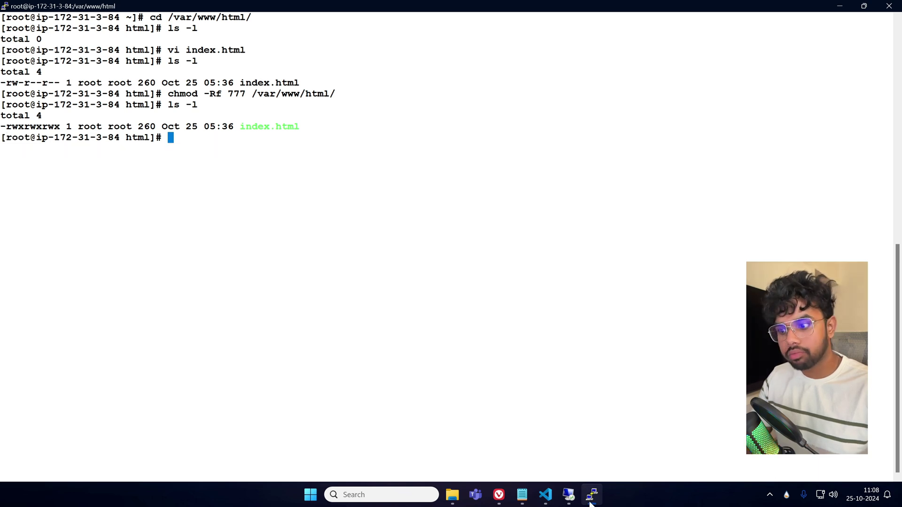
# Reload 3.110.121.33 in the private browser window, then close it.
pyautogui.moveTo(499, 497)
pyautogui.click(557, 447)
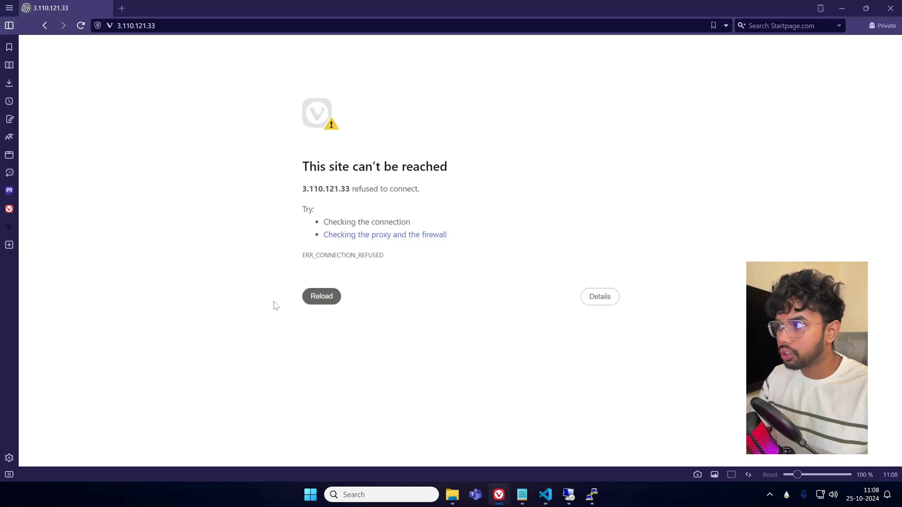
pyautogui.click(81, 25)
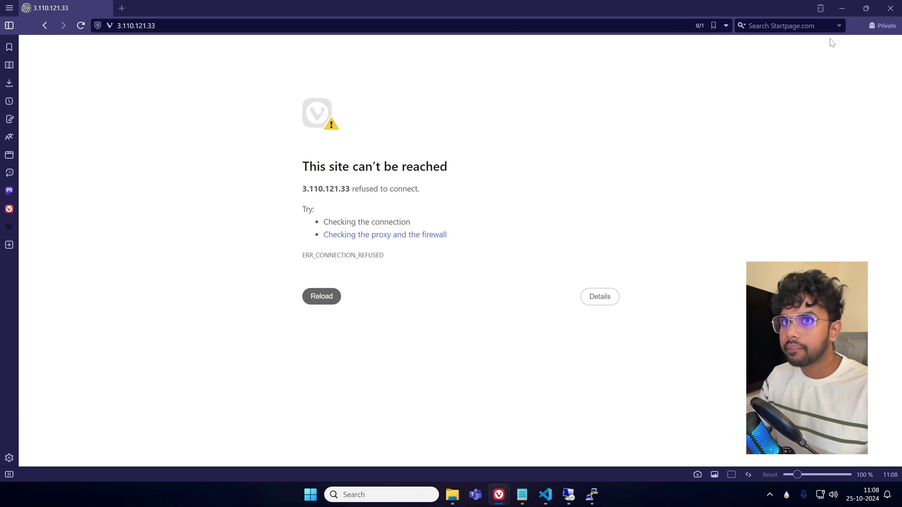
pyautogui.click(890, 8)
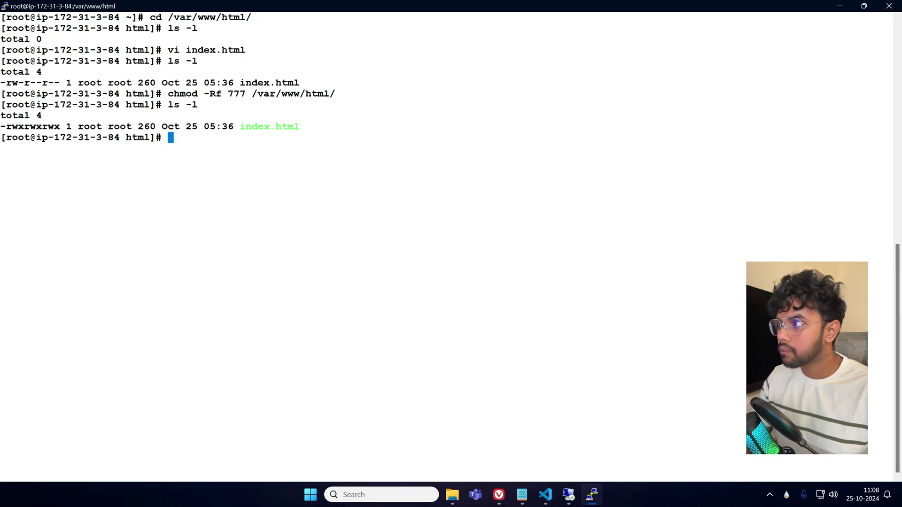
# Check the httpd service status, view running processes with top, then clear the screen.
pyautogui.write('service htt')
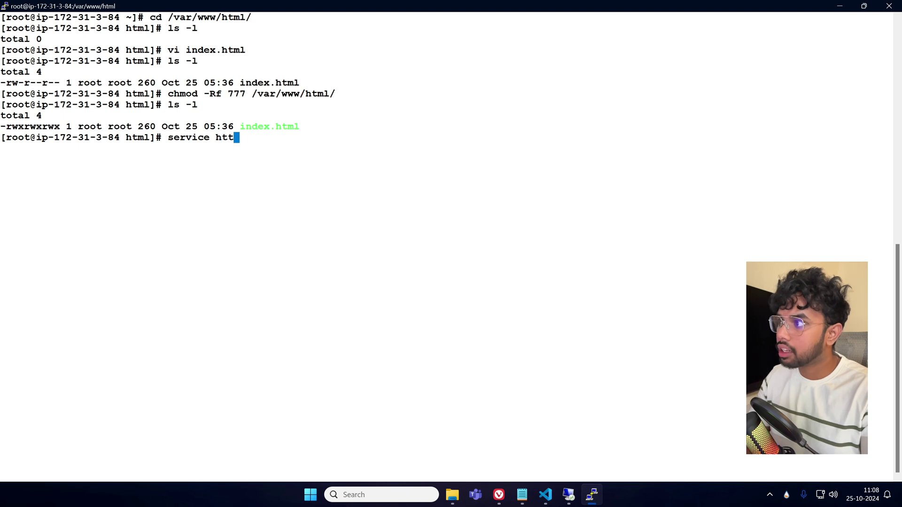
pyautogui.write('pd status')
pyautogui.press('Return')
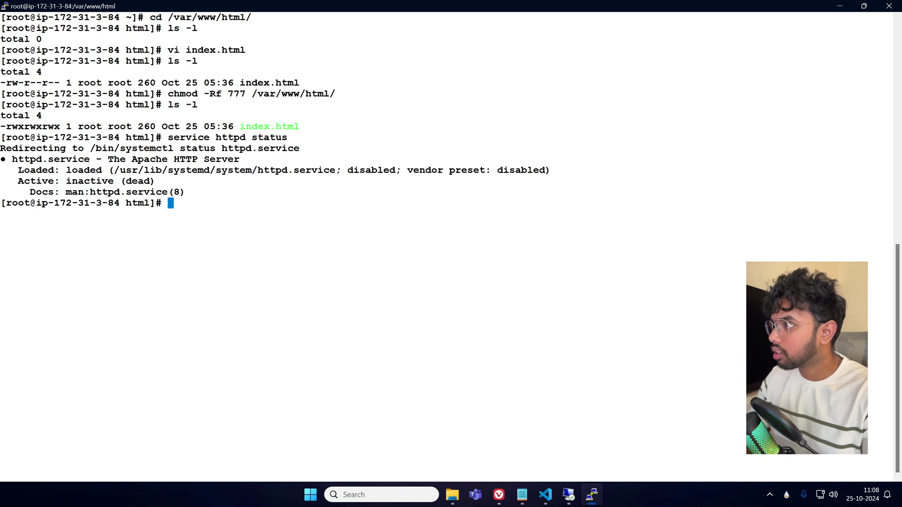
pyautogui.write('ps -ef')
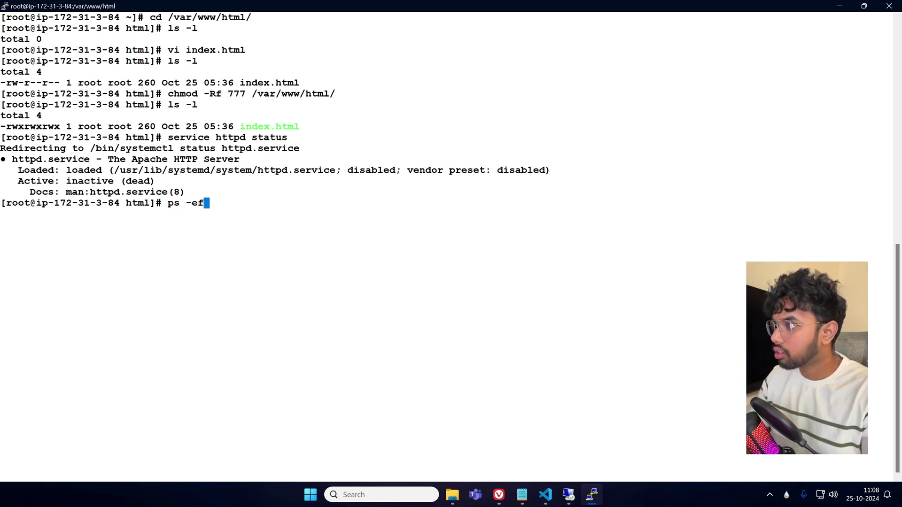
pyautogui.press('BackSpace')
pyautogui.press('BackSpace')
pyautogui.press('BackSpace')
pyautogui.press('BackSpace')
pyautogui.press('BackSpace')
pyautogui.press('BackSpace')
pyautogui.write('top')
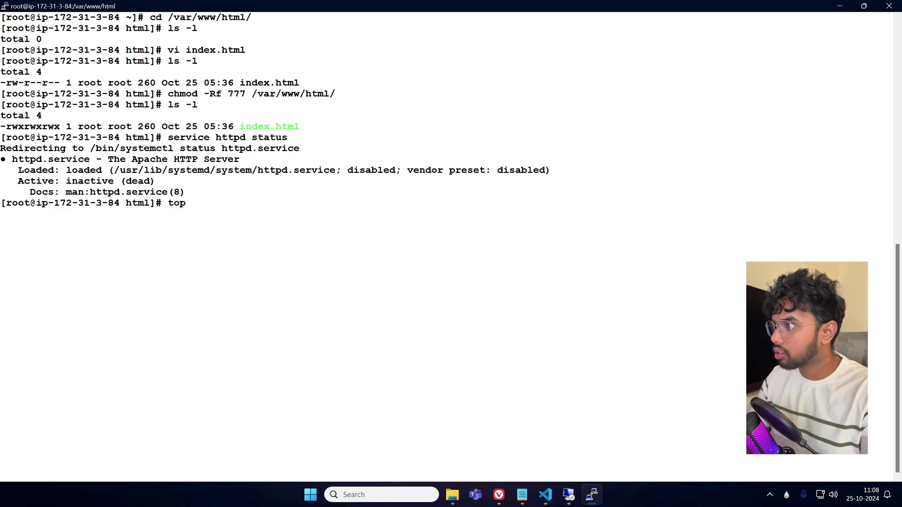
pyautogui.press('Return')
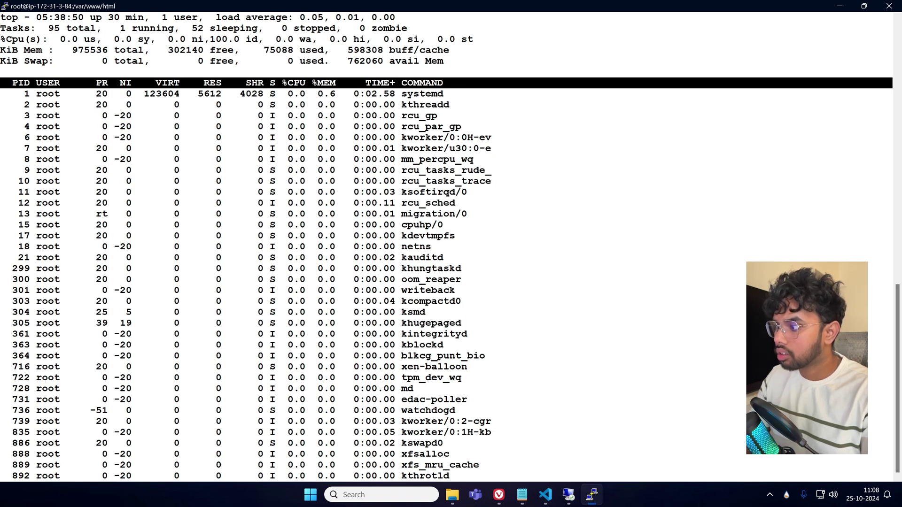
pyautogui.write('q')
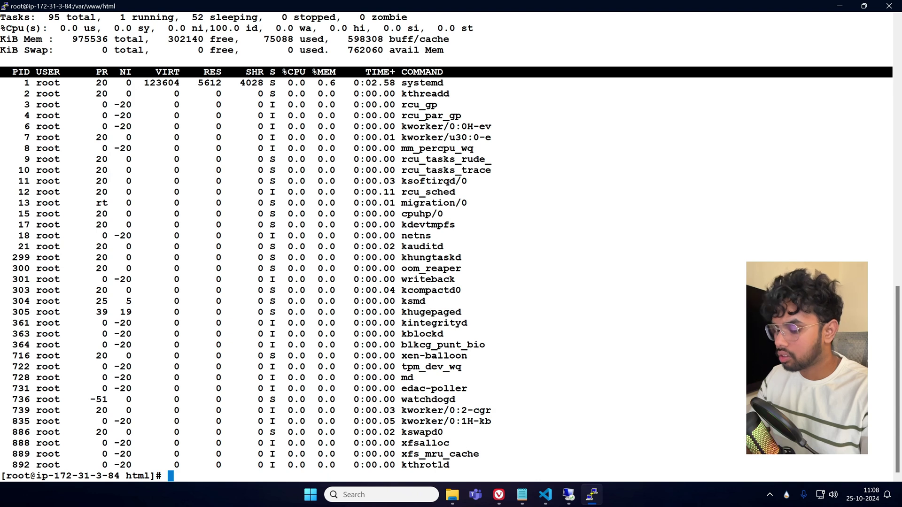
pyautogui.write('clear')
pyautogui.press('Return')
# Start Apache with service httpd start and confirm its status shows active (running).
pyautogui.write('service')
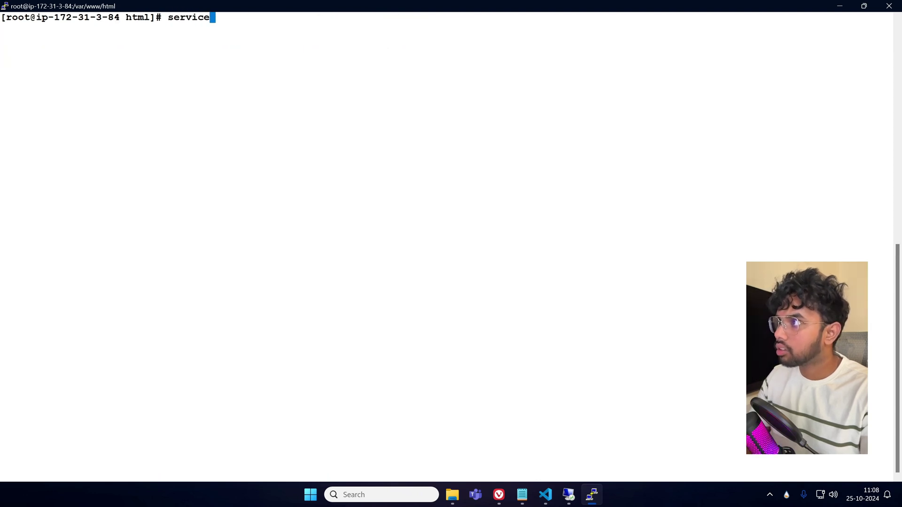
pyautogui.write(' httpd s')
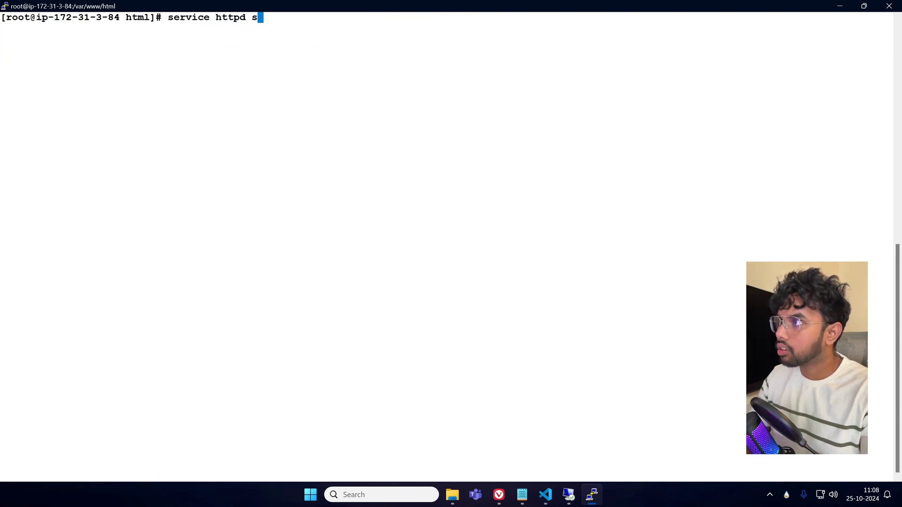
pyautogui.write('tart')
pyautogui.press('Return')
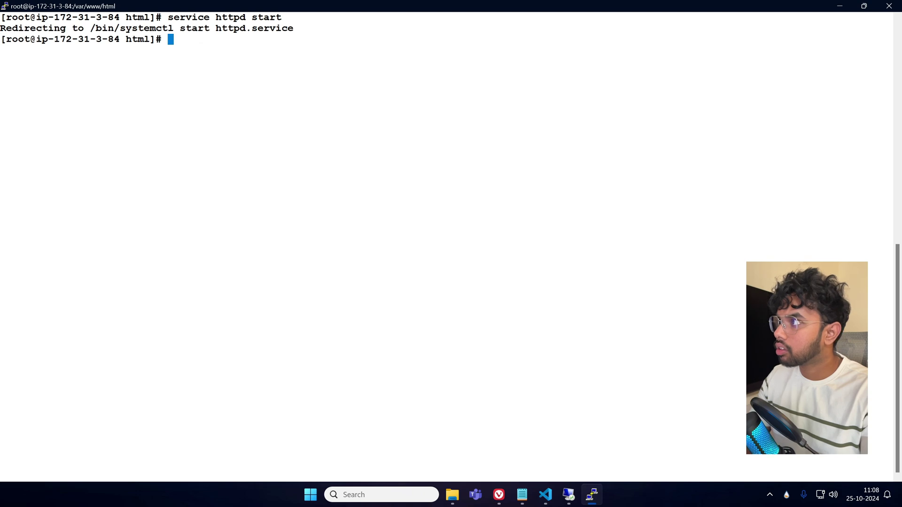
pyautogui.press('Up')
pyautogui.press('Up')
pyautogui.press('Up')
pyautogui.press('Up')
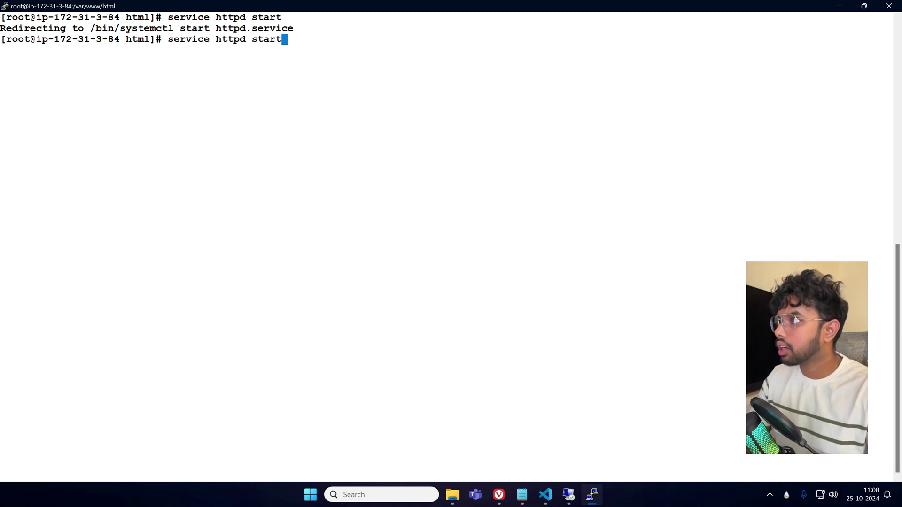
pyautogui.press('Return')
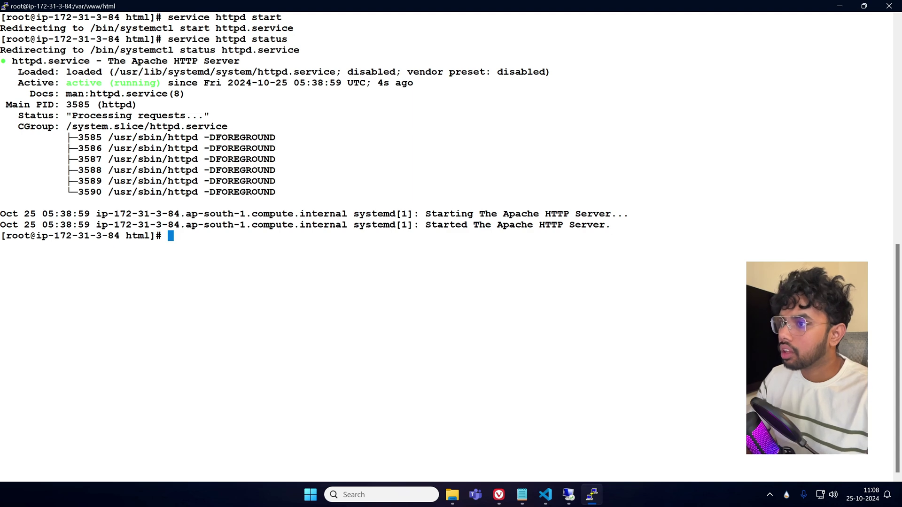
pyautogui.press('Up')
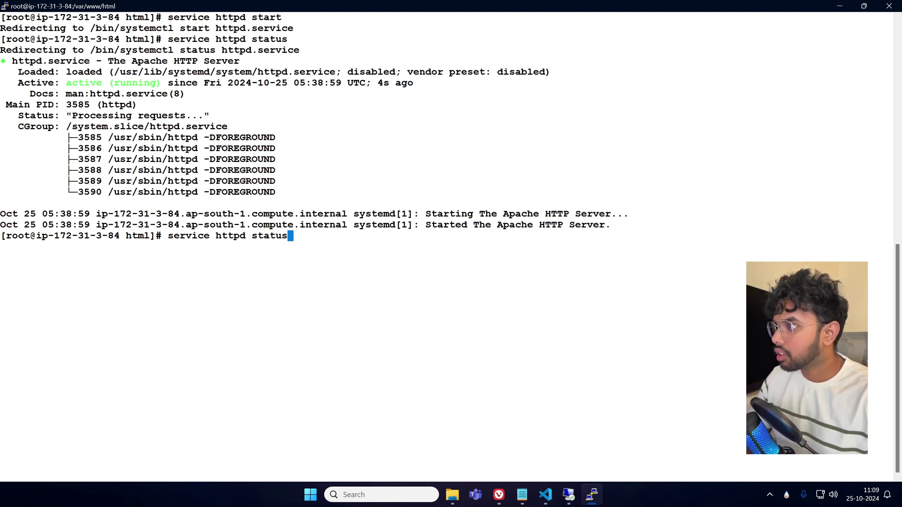
pyautogui.press('Return')
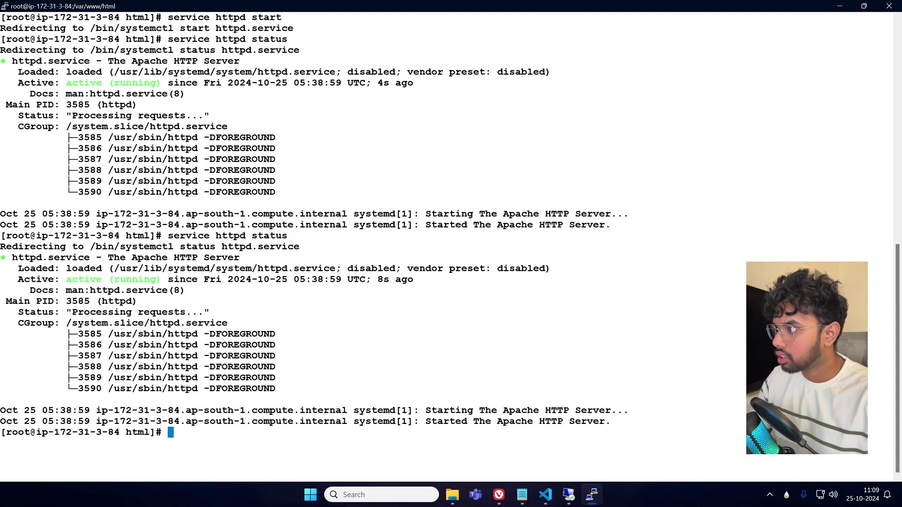
pyautogui.hotkey('alt', 'Tab')
pyautogui.hotkey('alt', 'Tab')
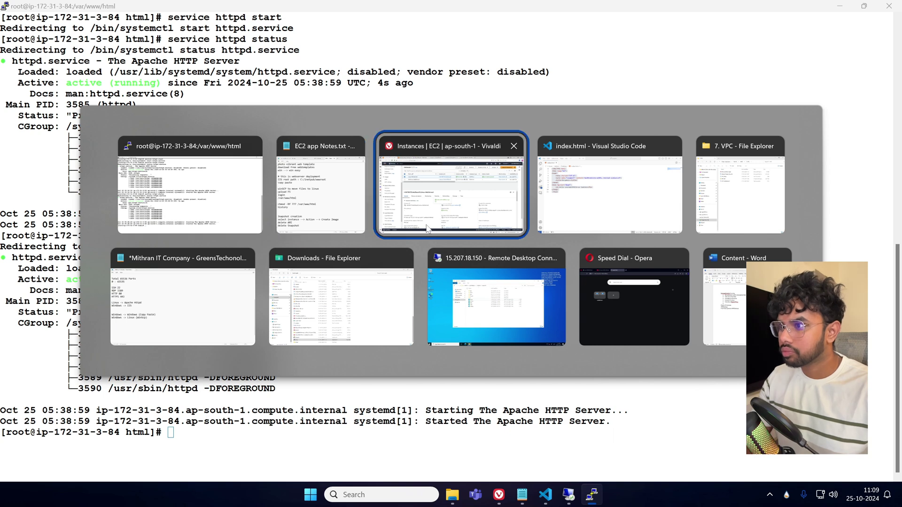
# Load 3.110.121.33 in a new private window, now showing the blue Hello LearnWithMithran Youtube page.
pyautogui.hotkey('alt', 'Tab')
pyautogui.hotkey('alt', 'Tab')
pyautogui.hotkey('alt', 'Tab')
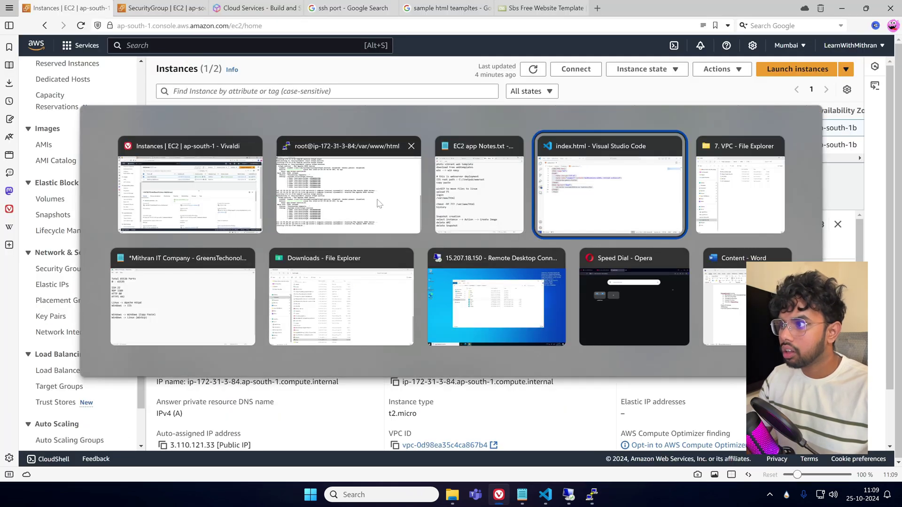
pyautogui.press('Escape')
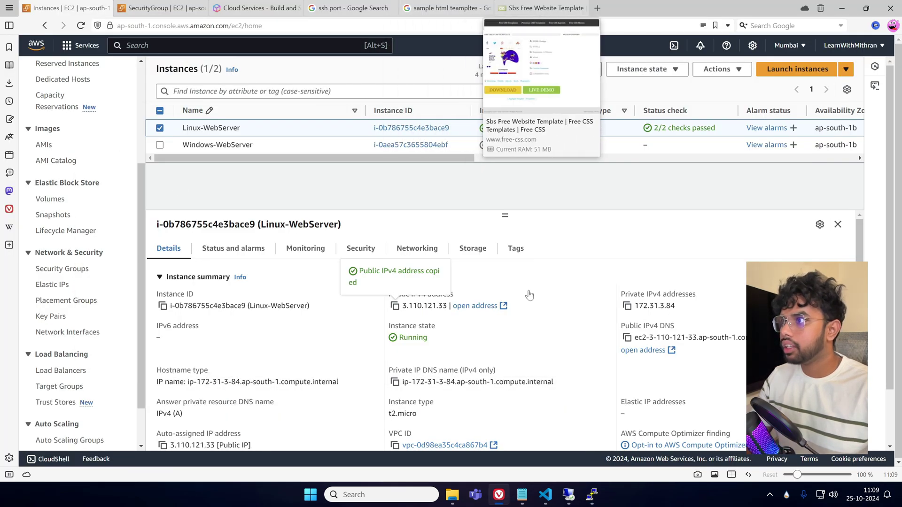
pyautogui.moveTo(496, 502)
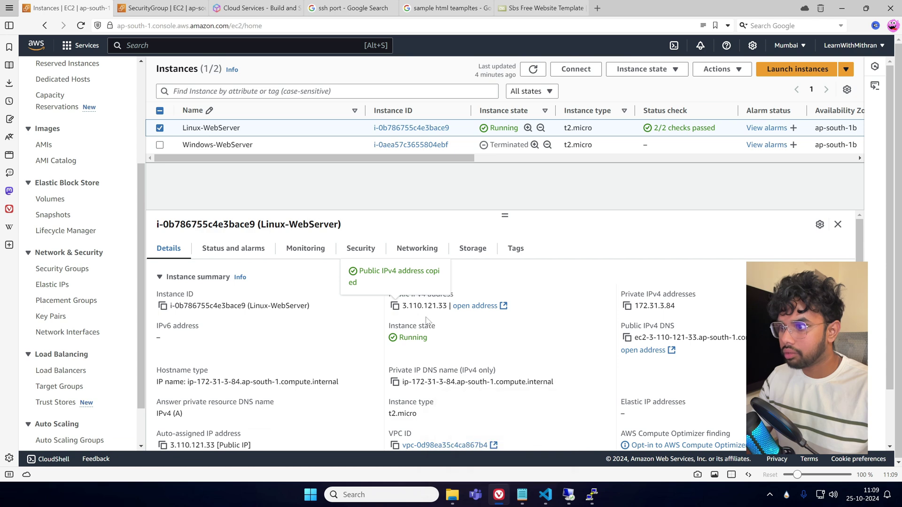
pyautogui.rightClick(499, 494)
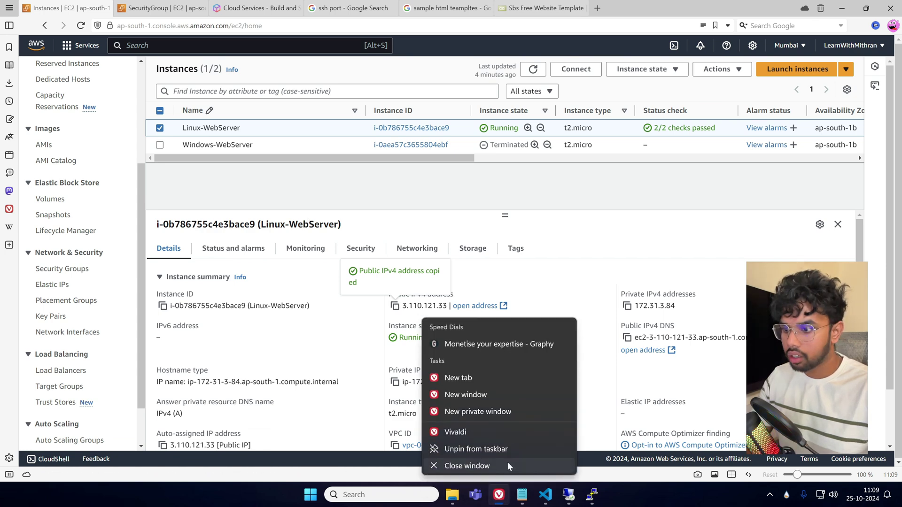
pyautogui.click(508, 409)
pyautogui.write('3.110.121.33')
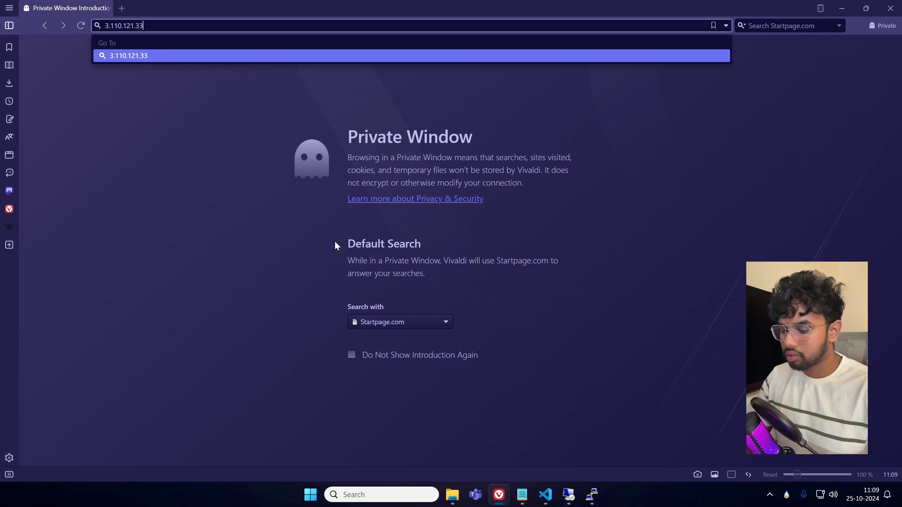
pyautogui.press('Return')
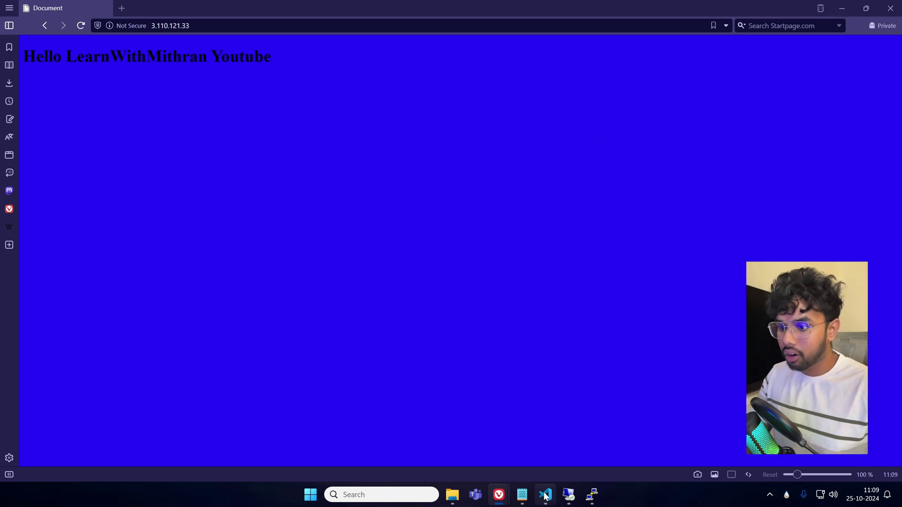
pyautogui.moveTo(506, 497)
pyautogui.moveTo(545, 505)
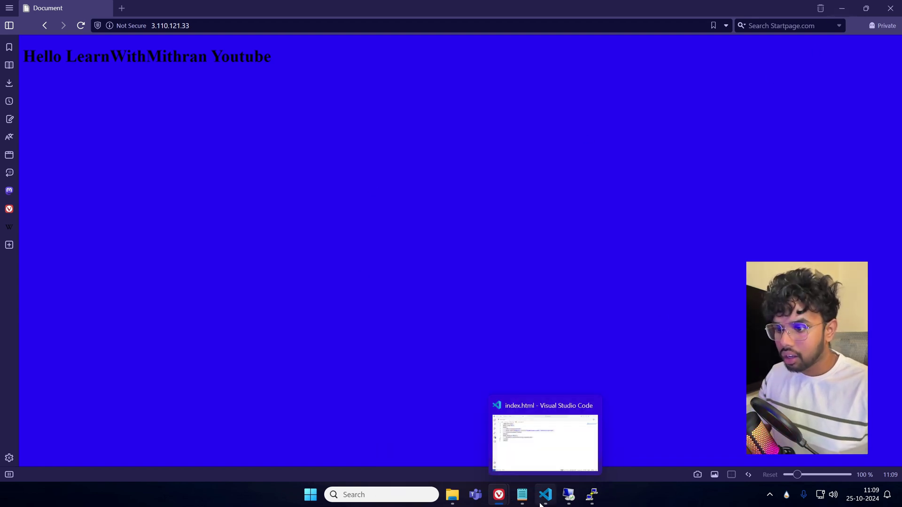
pyautogui.moveTo(592, 499)
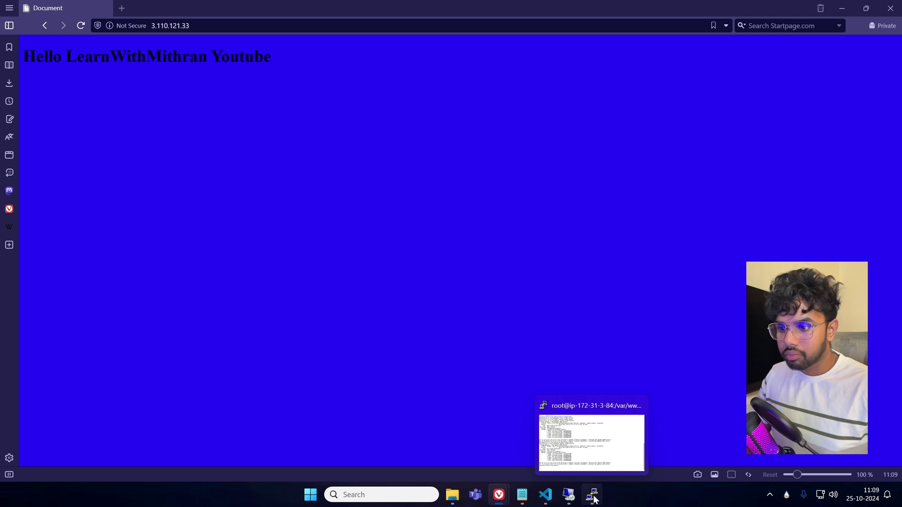
# Add the lines 'yum install httpd -y' and 'service httpd start' to the end of the Notepad notes.
pyautogui.click(526, 499)
pyautogui.scroll(-2, 451, 235)
pyautogui.press('Return')
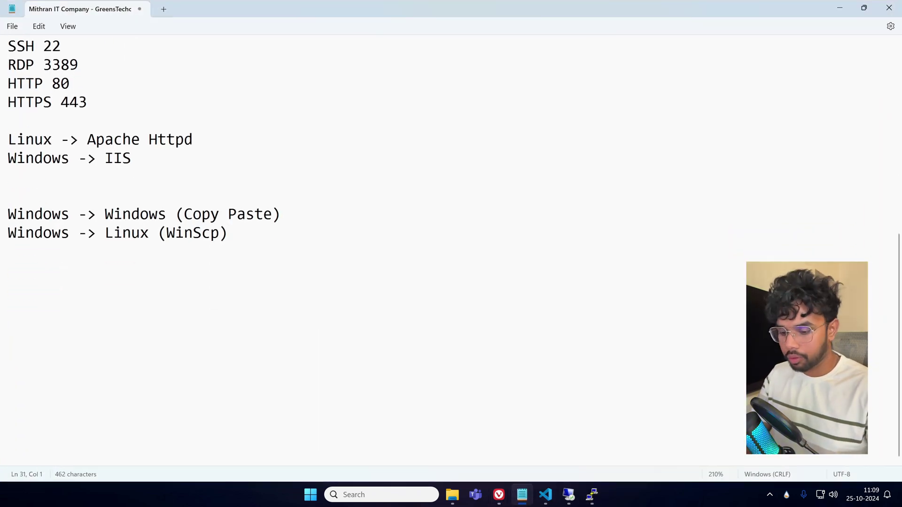
pyautogui.press('Return')
pyautogui.press('Return')
pyautogui.write('yum inst')
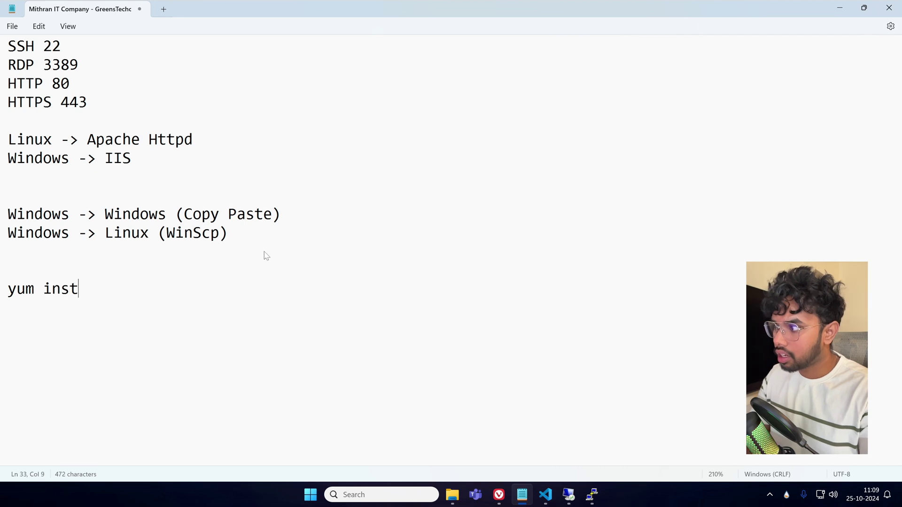
pyautogui.write('all httpd -y')
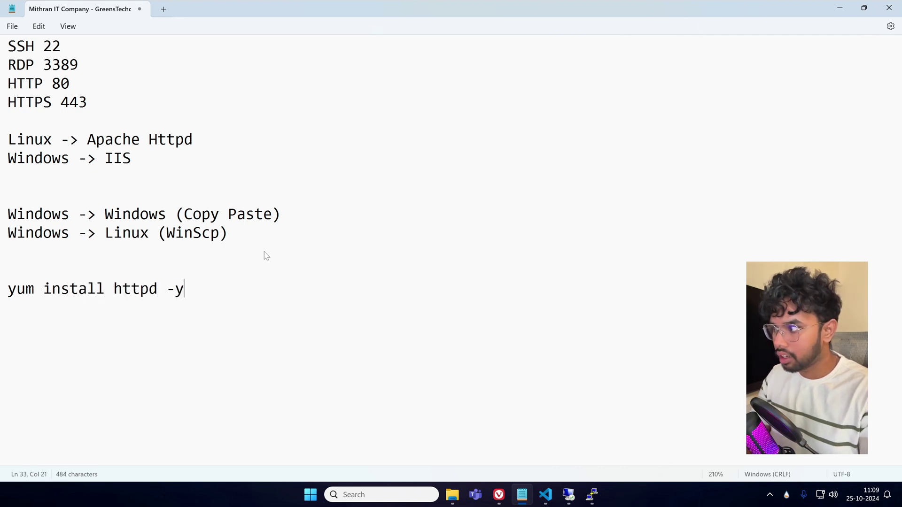
pyautogui.press('Return')
pyautogui.write('servicve')
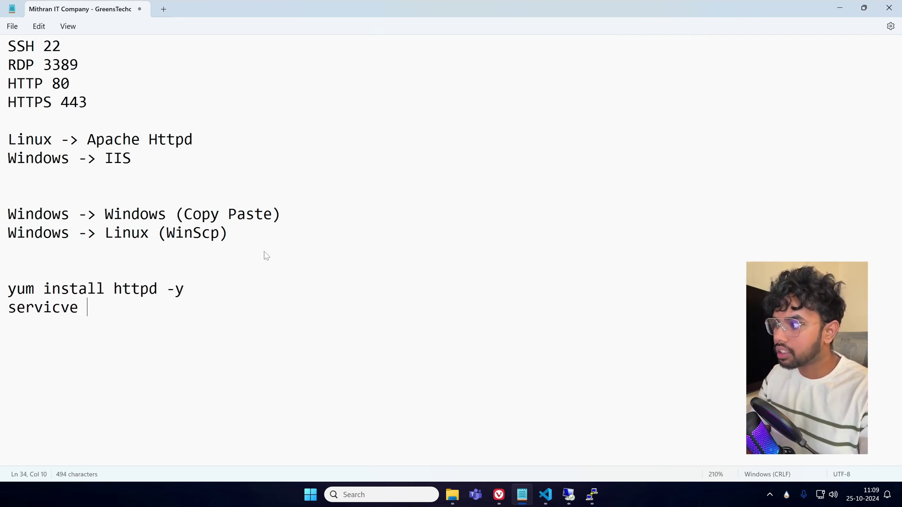
pyautogui.press('BackSpace')
pyautogui.press('BackSpace')
pyautogui.write('e t')
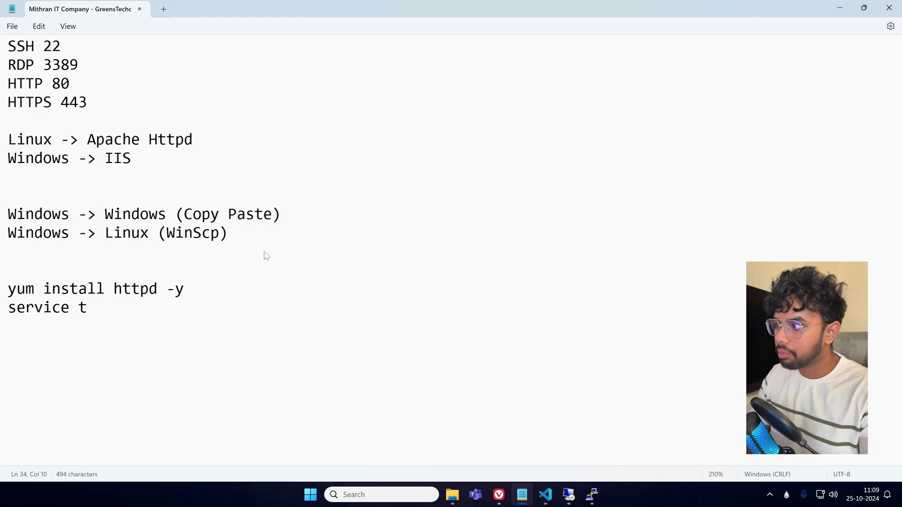
pyautogui.press('BackSpace')
pyautogui.write('httpd start')
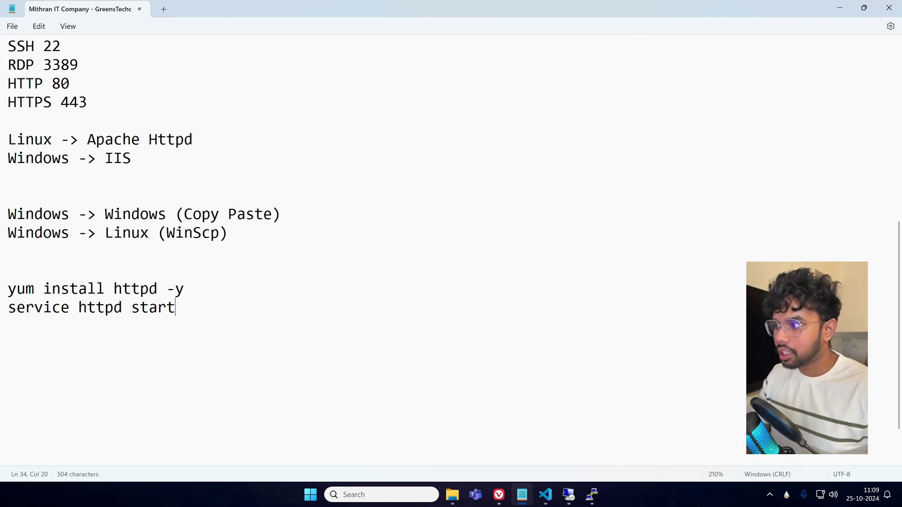
# Add a line '80' below the service httpd start command.
pyautogui.moveTo(177, 308); pyautogui.dragTo(8, 289)
pyautogui.click(167, 307)
pyautogui.click(237, 320)
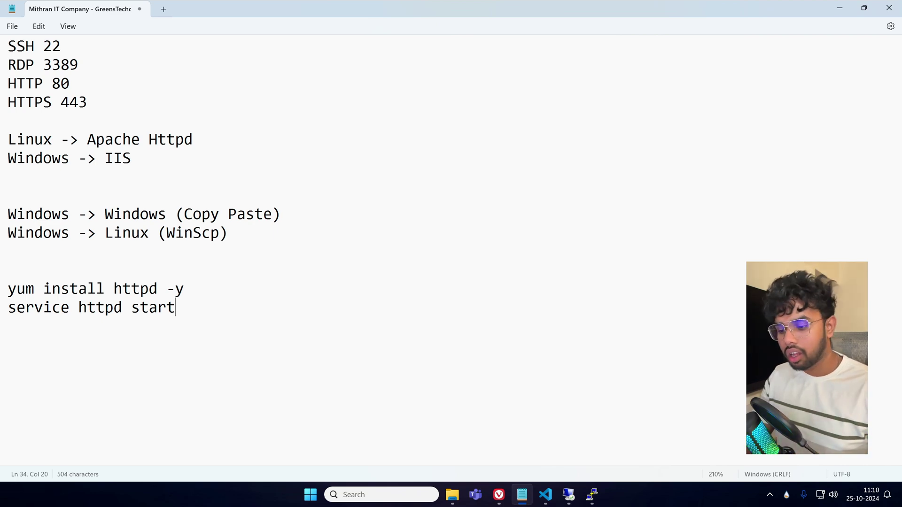
pyautogui.press('Return')
pyautogui.write('80')
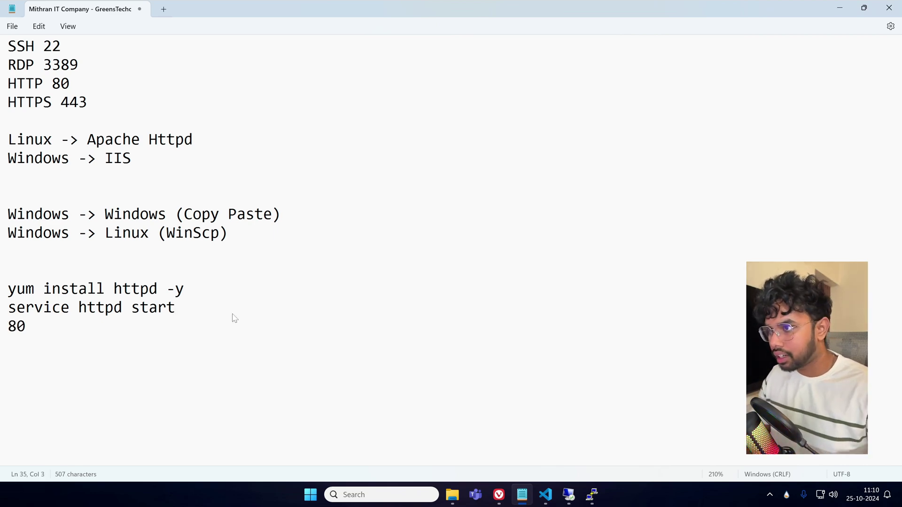
pyautogui.hotkey('alt', 'Tab')
# Remove the All TCP inbound rule from Linux-SG, leaving only SSH 22, and save.
pyautogui.click(155, 8)
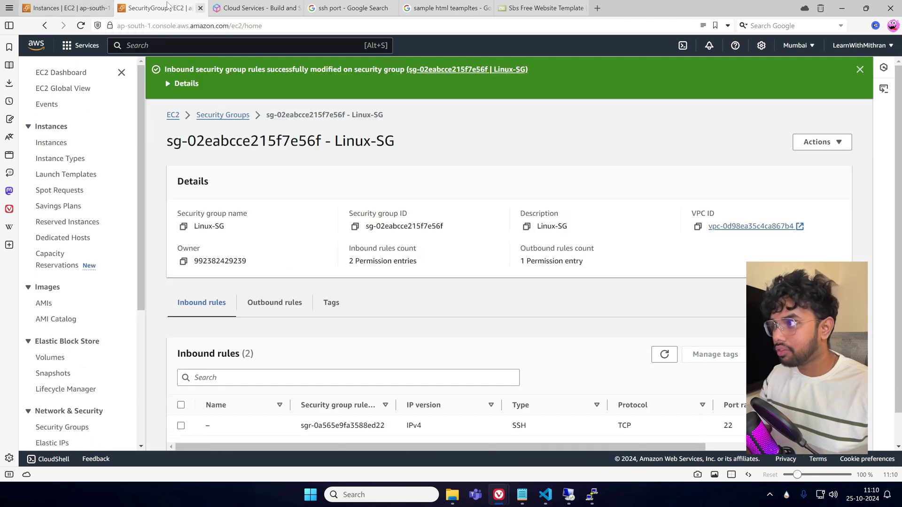
pyautogui.scroll(-2, 413, 345)
pyautogui.click(798, 321)
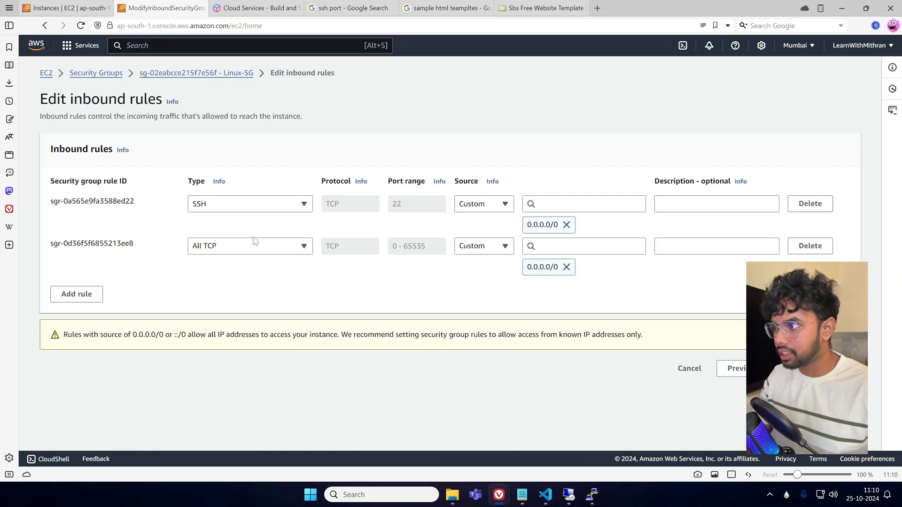
pyautogui.click(810, 246)
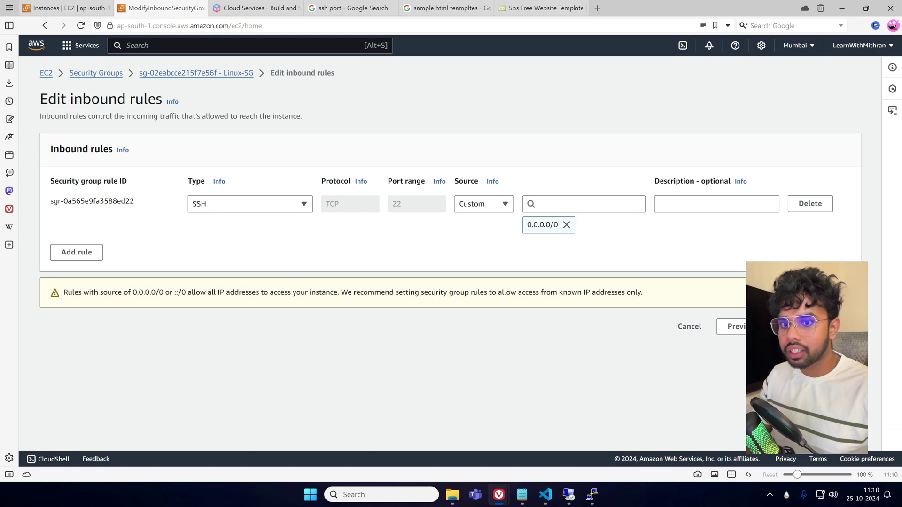
pyautogui.click(831, 327)
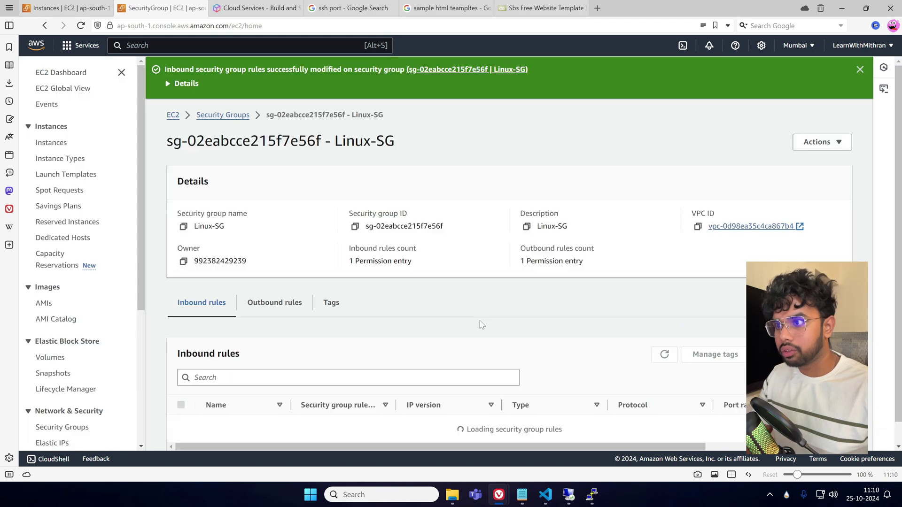
# Go to the EC2 dashboard, then bring back the Hello LearnWithMithran page window.
pyautogui.click(175, 120)
pyautogui.hotkey('alt', 'Tab')
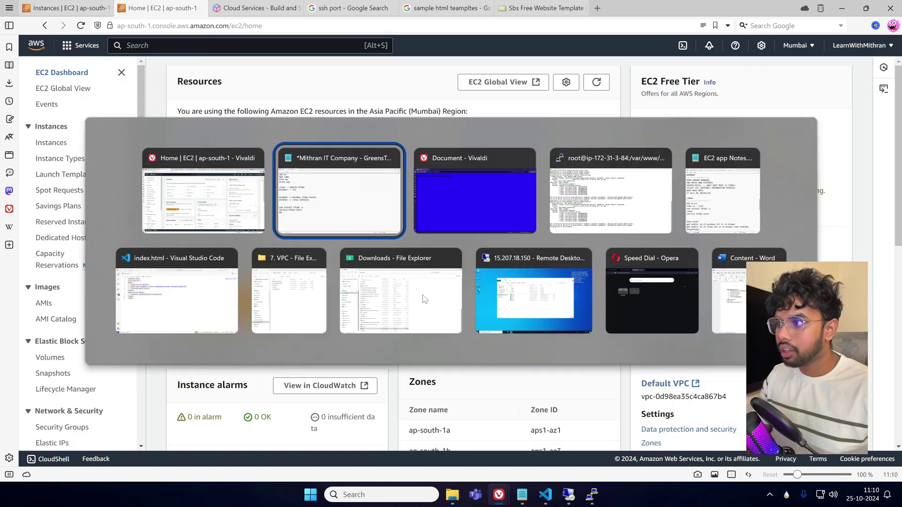
pyautogui.hotkey('alt', 'Tab')
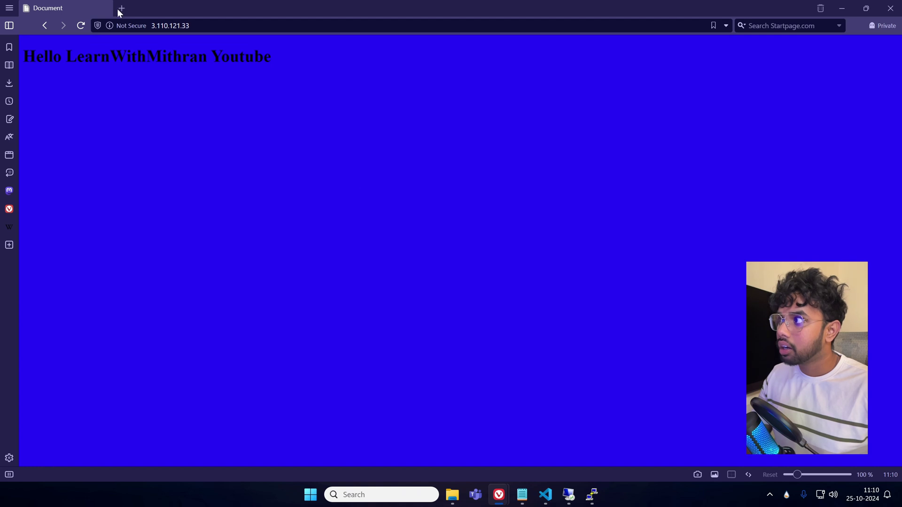
# Load the server's public IP 3.110.121.33 in the private browser window.
pyautogui.click(121, 8)
pyautogui.click(108, 8)
pyautogui.write('3.110.121.33')
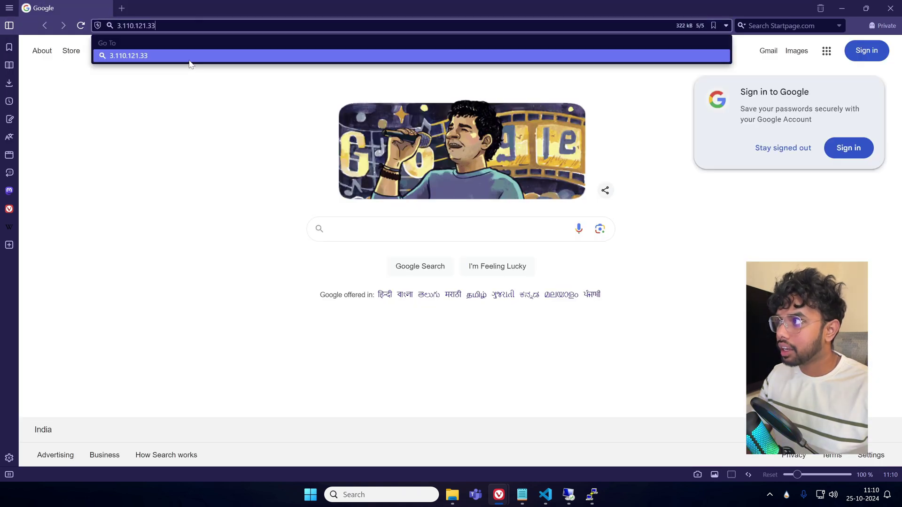
pyautogui.press('Return')
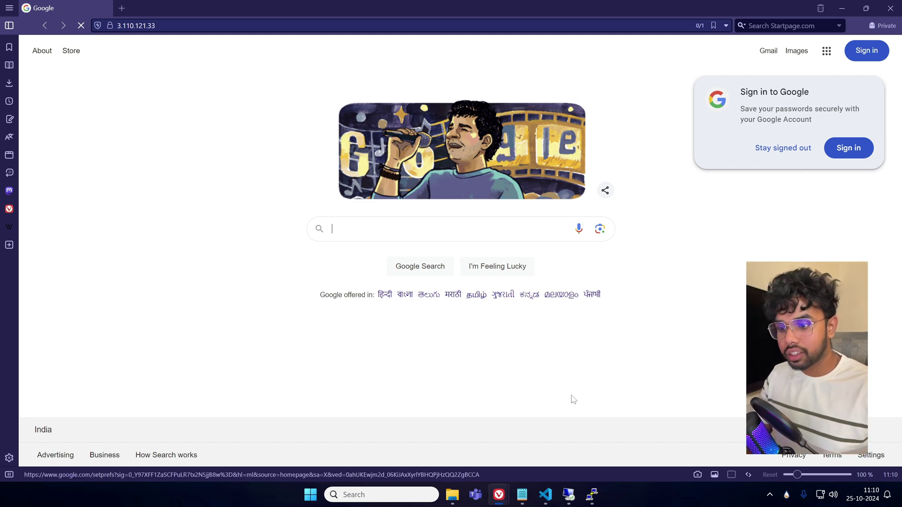
# Clear the SSH terminal and run 'service httpd status' to confirm Apache is running.
pyautogui.click(592, 494)
pyautogui.write('clear')
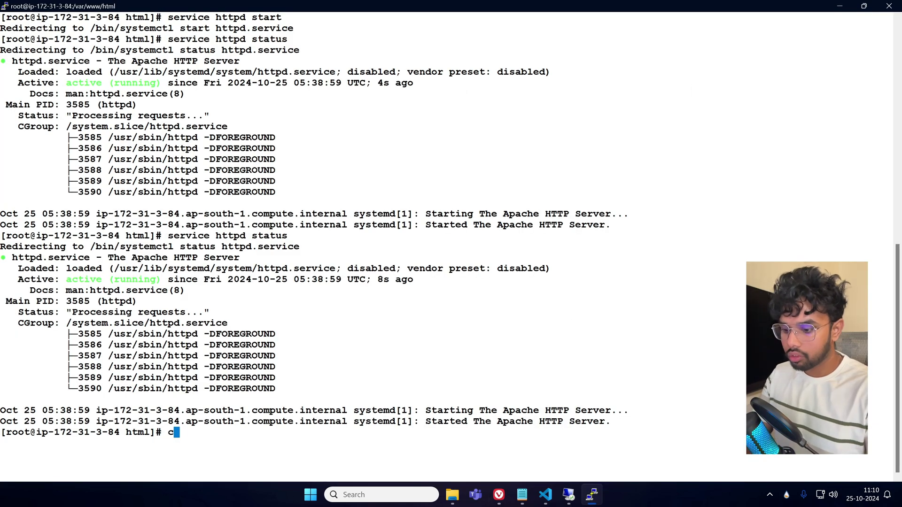
pyautogui.press('Return')
pyautogui.write('service httpd status')
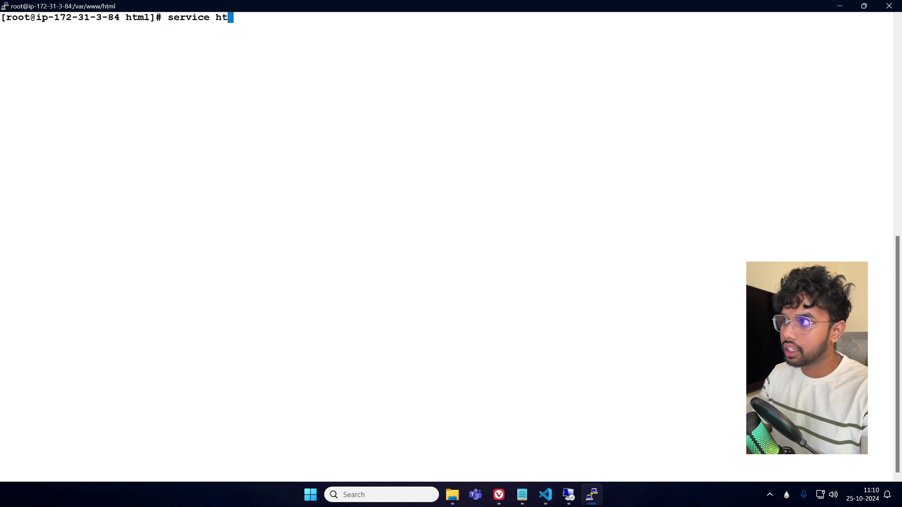
pyautogui.press('Return')
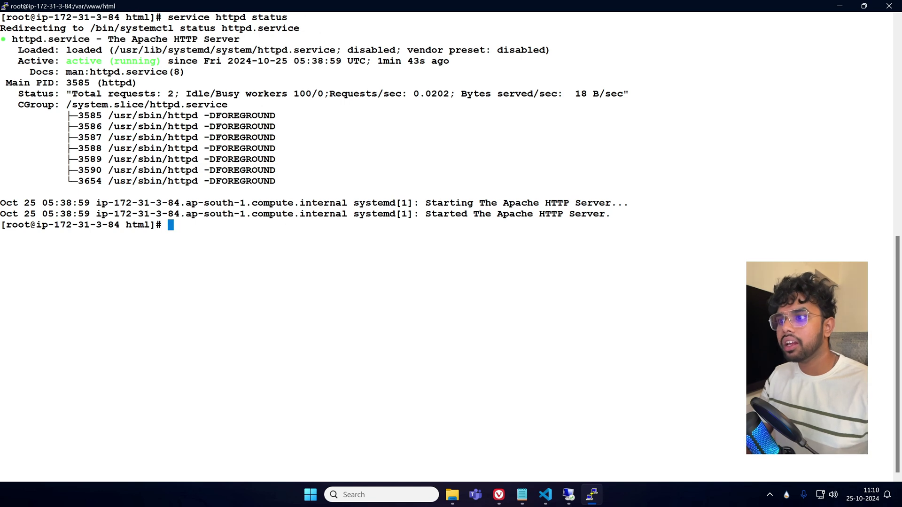
# Retry 3.110.121.33 in a fresh private window, then return to the EC2 dashboard.
pyautogui.click(839, 5)
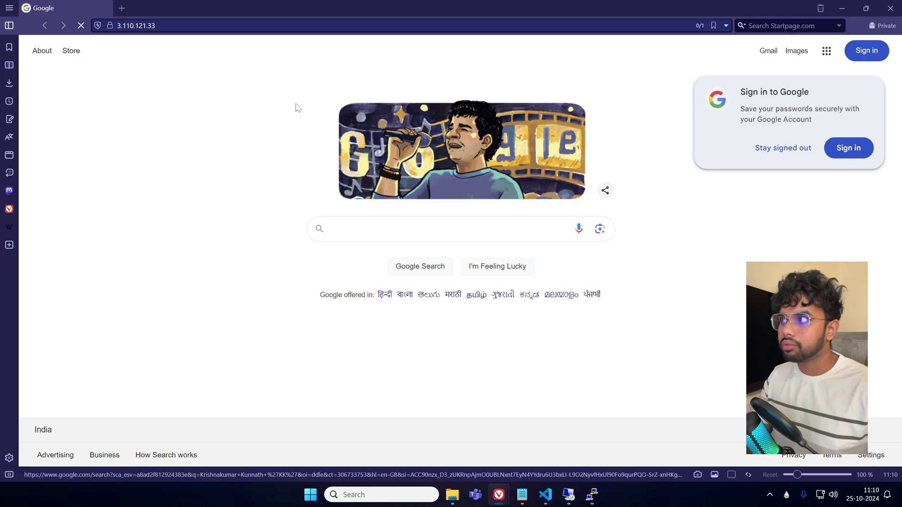
pyautogui.click(174, 25)
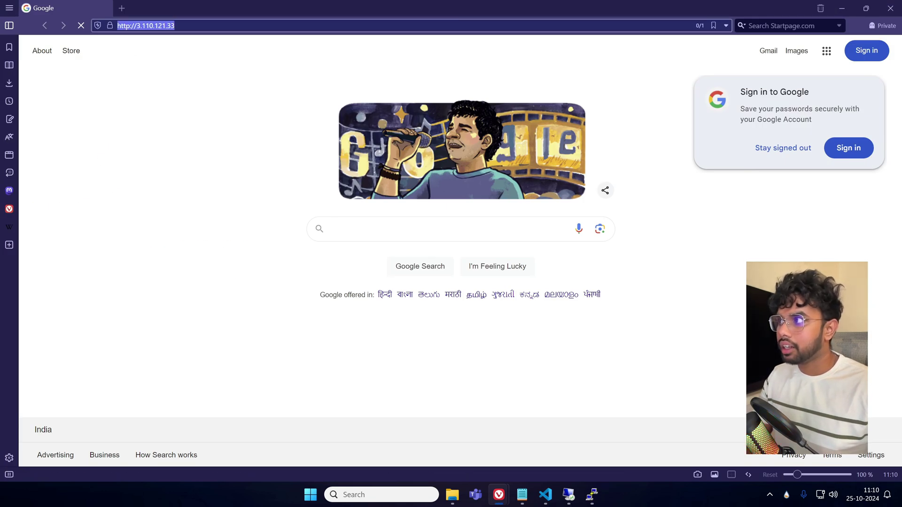
pyautogui.click(174, 26)
pyautogui.press('Return')
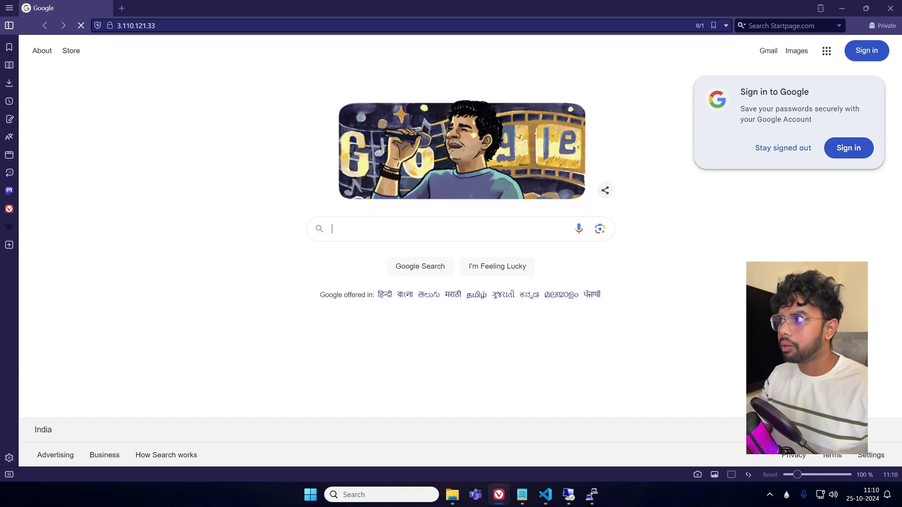
pyautogui.click(890, 8)
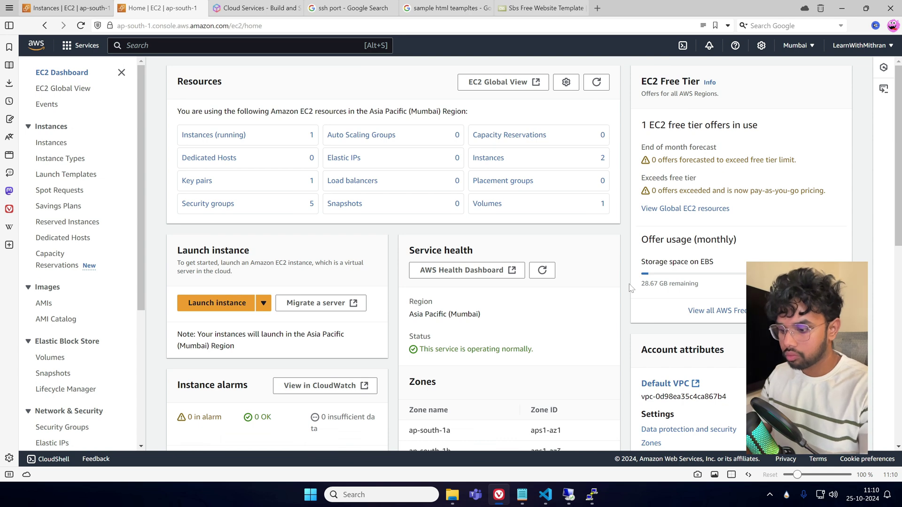
pyautogui.hotkey('ctrl', 'shift', 'n')
pyautogui.write('3.110.121.33')
pyautogui.press('Return')
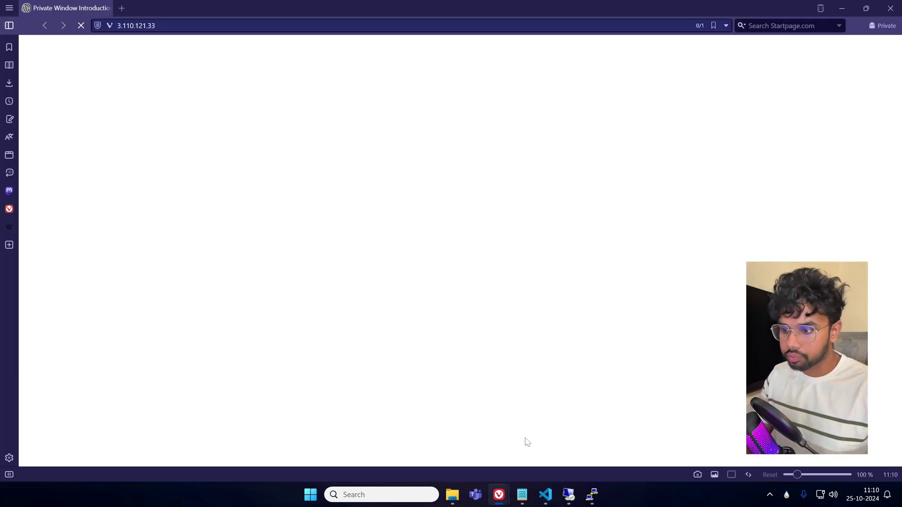
pyautogui.moveTo(504, 492)
pyautogui.click(442, 437)
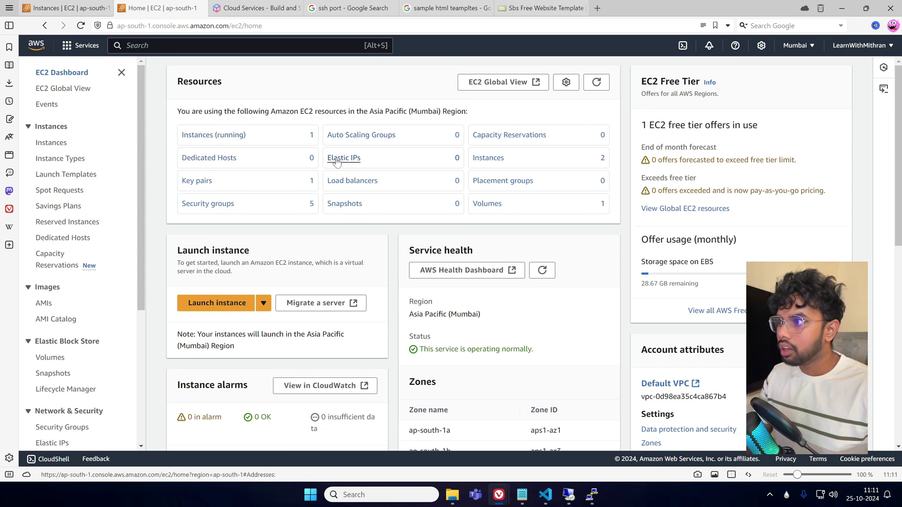
# From Security groups, open Linux-SG and save a new HTTP port 80 inbound rule with source 0.0.0.0/0.
pyautogui.click(224, 204)
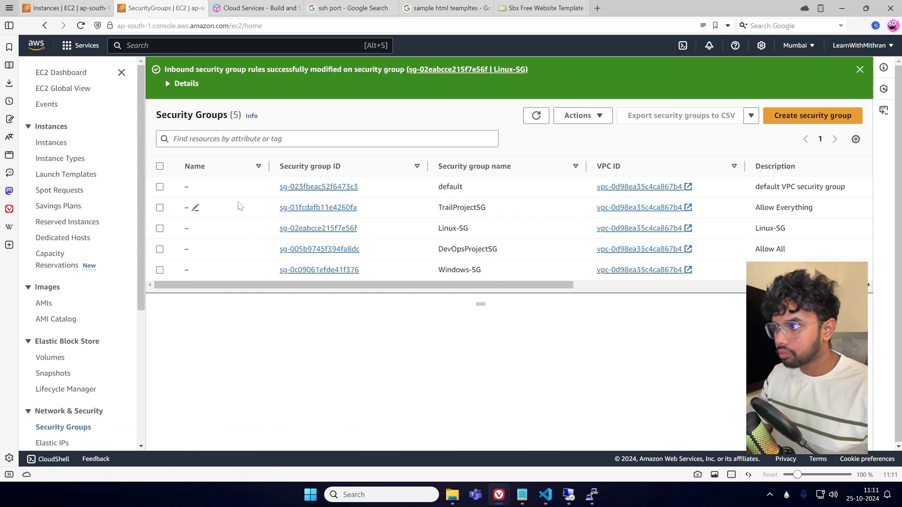
pyautogui.click(322, 228)
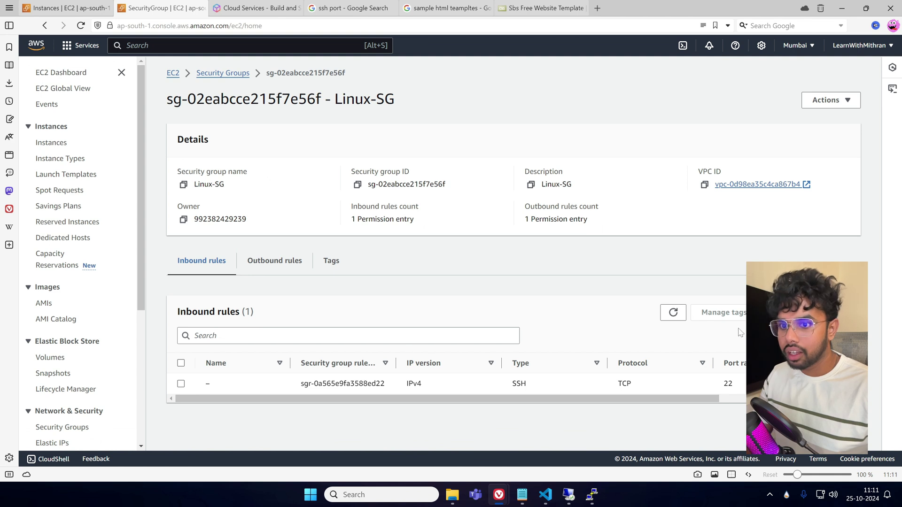
pyautogui.click(799, 313)
pyautogui.click(77, 273)
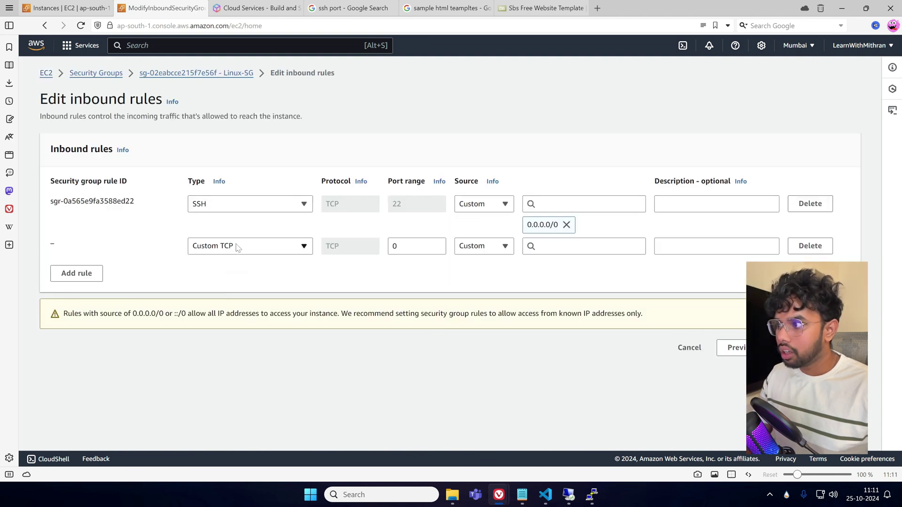
pyautogui.click(248, 245)
pyautogui.scroll(-4, 247, 234)
pyautogui.click(229, 192)
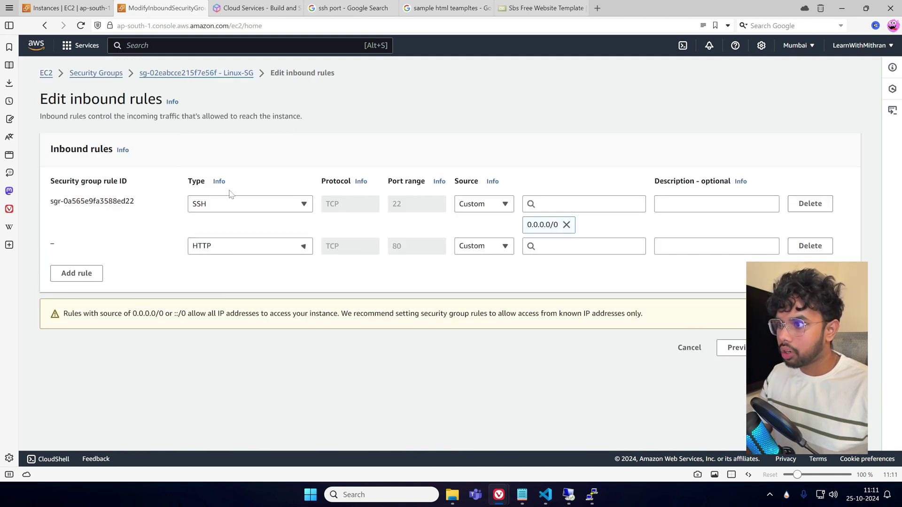
pyautogui.click(584, 246)
pyautogui.click(550, 283)
pyautogui.click(803, 348)
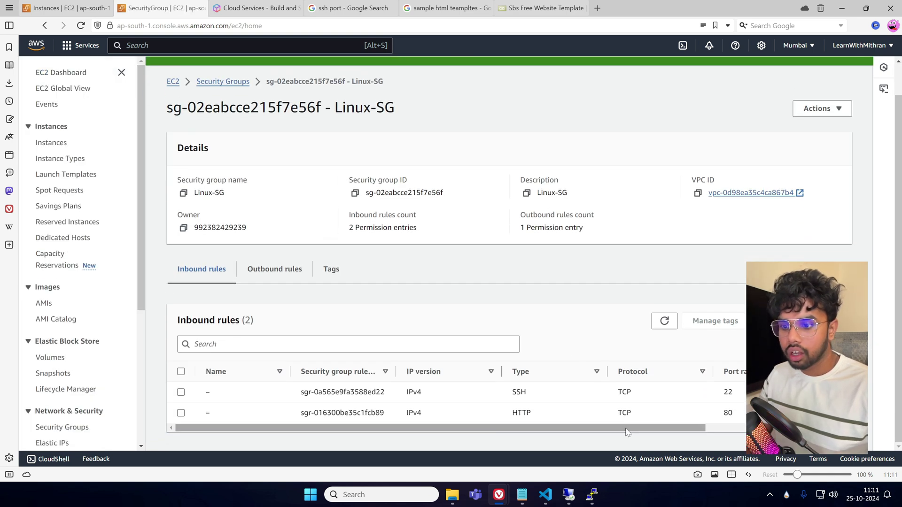
# Reload the Hello LearnWithMithran page at 3.110.121.33, then minimize it to show Linux-SG's inbound rules.
pyautogui.moveTo(568, 503)
pyautogui.moveTo(499, 496)
pyautogui.click(531, 444)
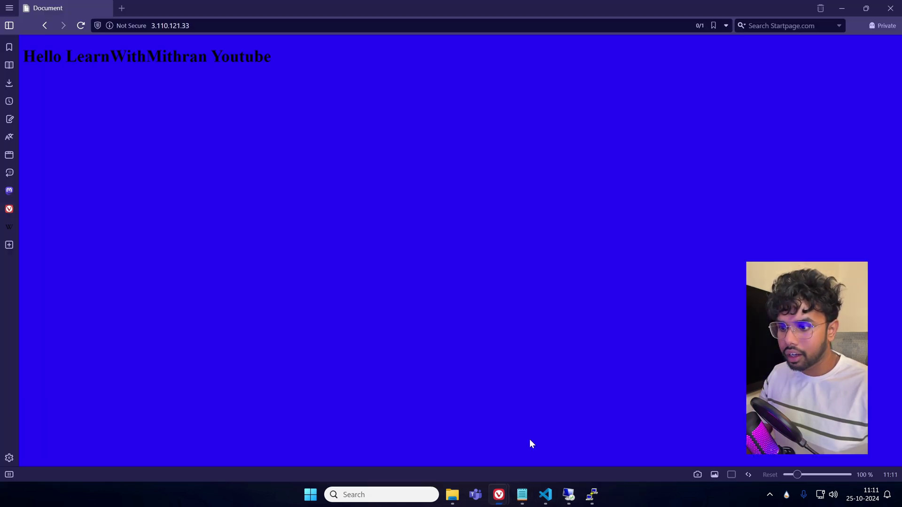
pyautogui.click(80, 25)
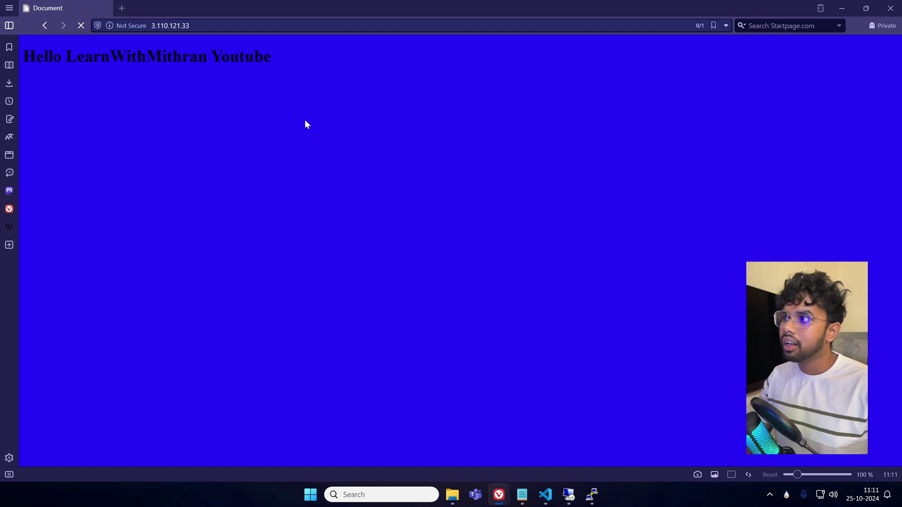
pyautogui.click(851, 6)
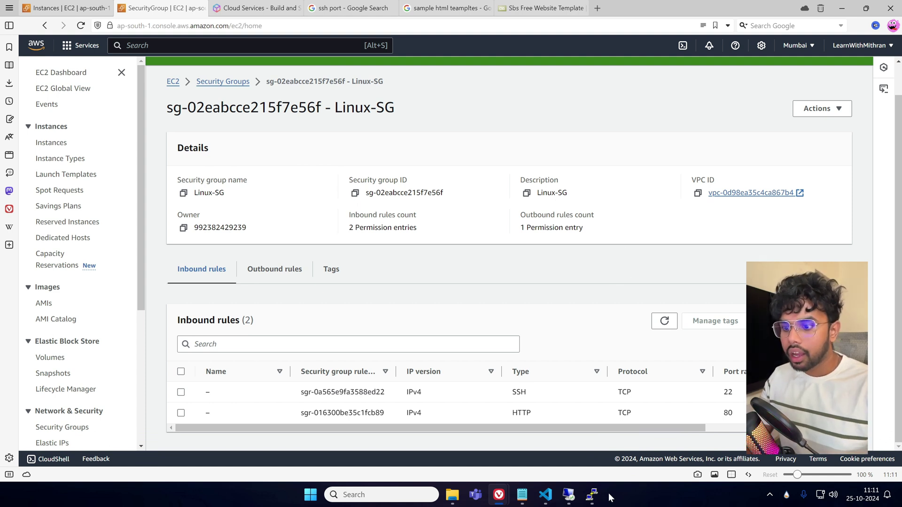
pyautogui.moveTo(524, 500)
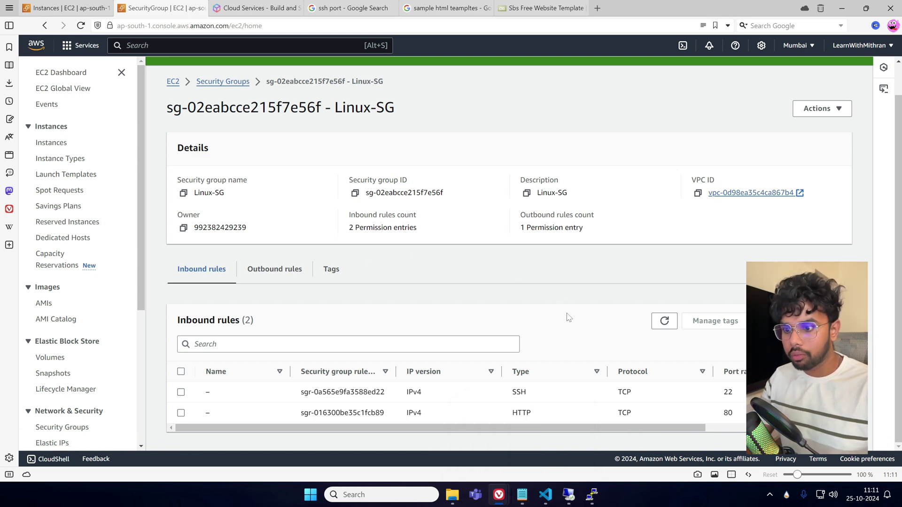
pyautogui.moveTo(596, 496)
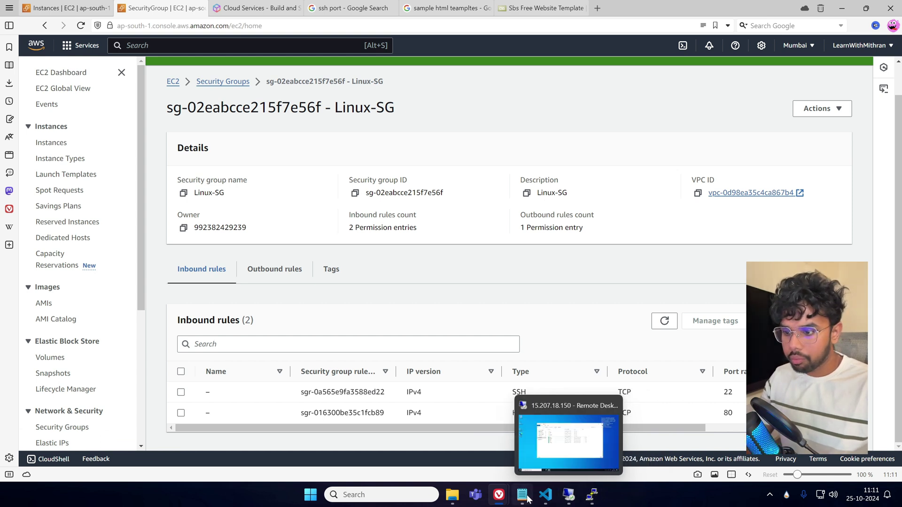
# Search the web for winscp and download the WinSCP 6.3.5 installer from the official site.
pyautogui.click(597, 8)
pyautogui.write('win')
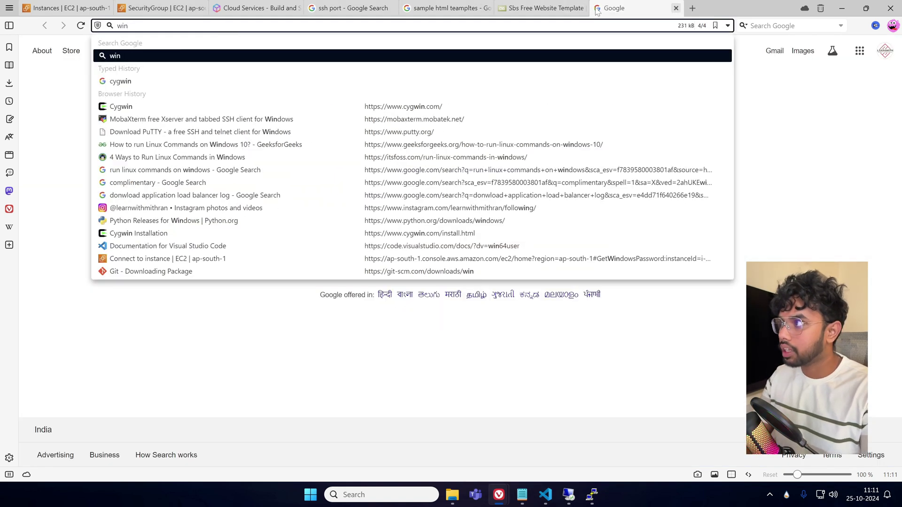
pyautogui.write('scp')
pyautogui.press('Return')
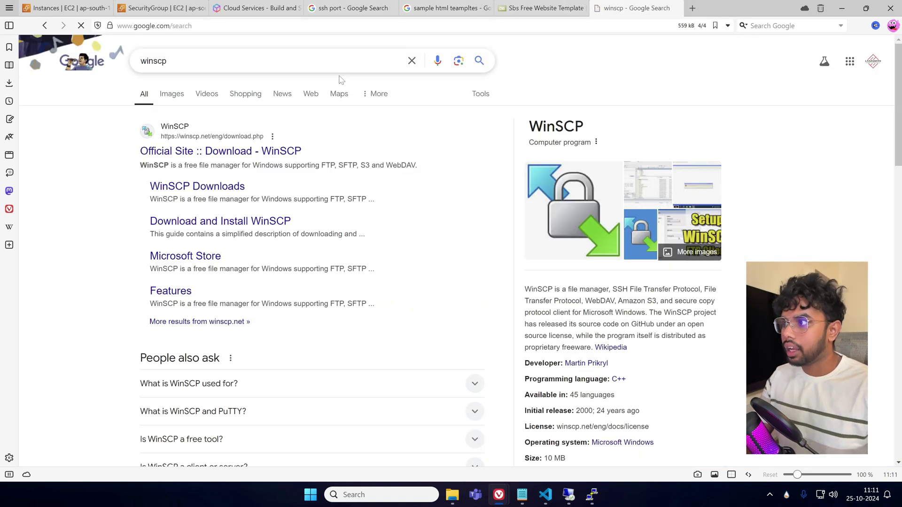
pyautogui.click(277, 151)
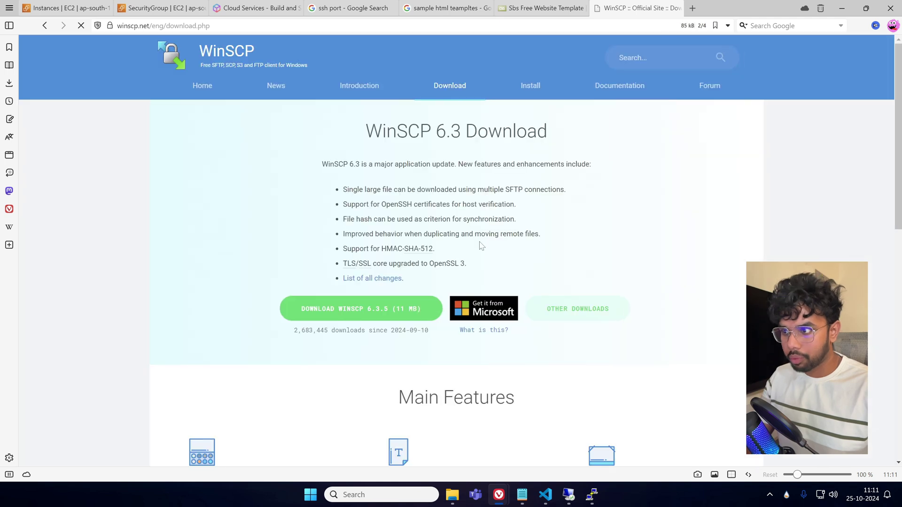
pyautogui.click(389, 307)
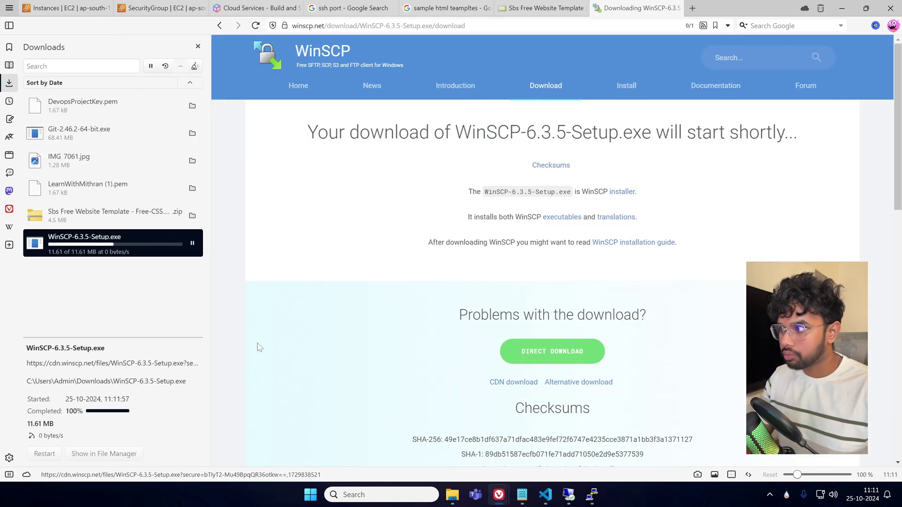
# Dismiss the Windows app search and run WinSCP-6.3.5-Setup.exe from the Downloads panel.
pyautogui.click(382, 497)
pyautogui.write('win')
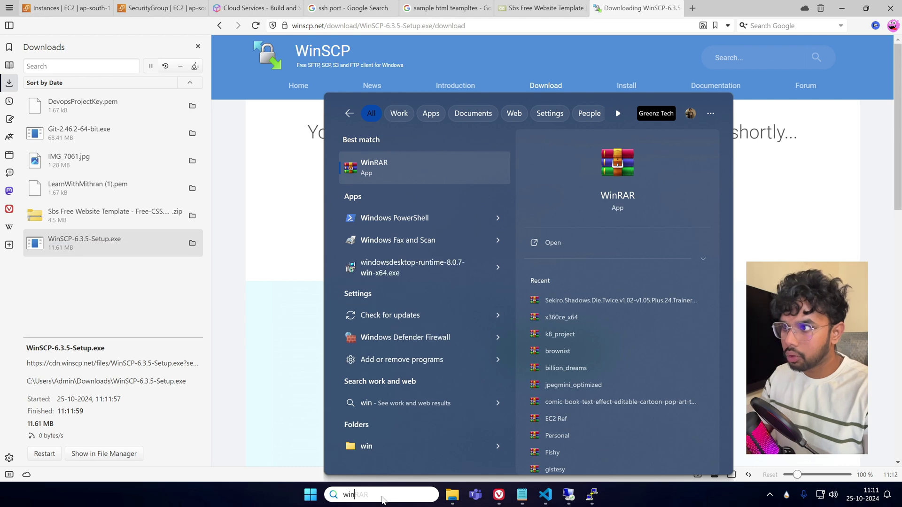
pyautogui.write('scp')
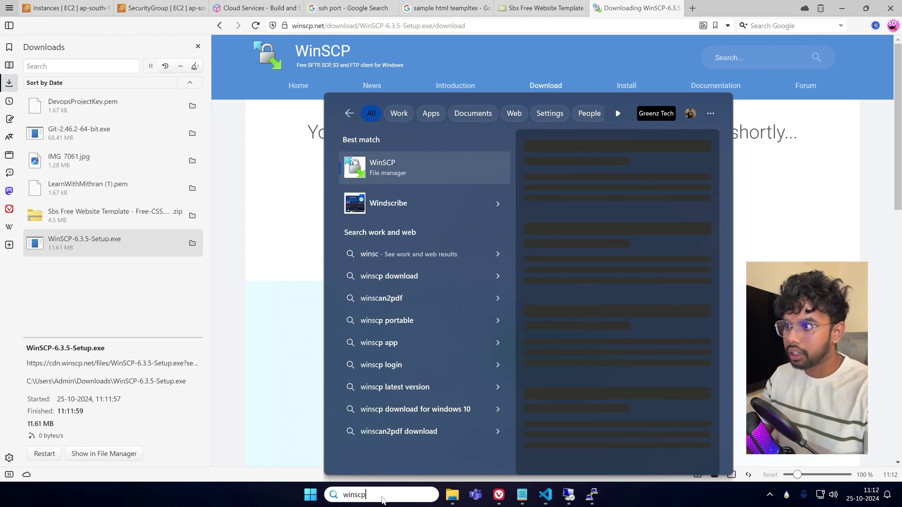
pyautogui.press('BackSpace')
pyautogui.press('BackSpace')
pyautogui.press('BackSpace')
pyautogui.press('BackSpace')
pyautogui.press('BackSpace')
pyautogui.press('BackSpace')
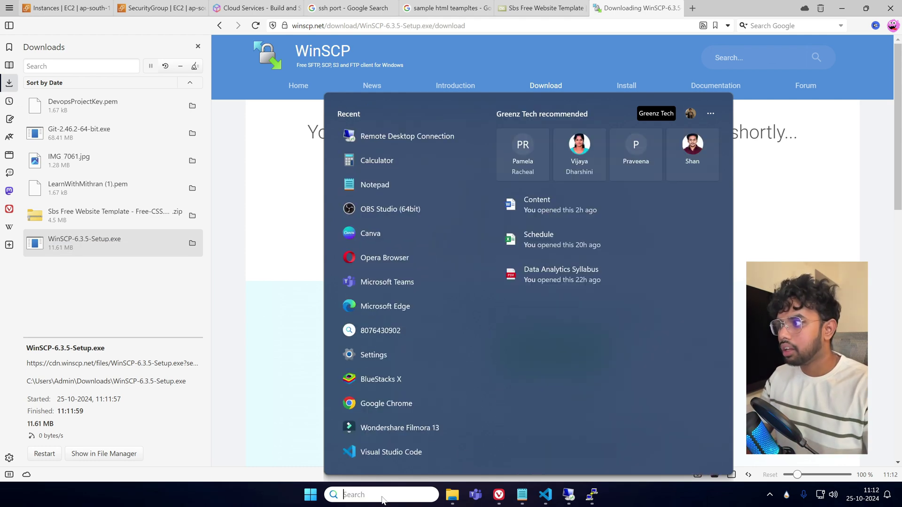
pyautogui.click(260, 373)
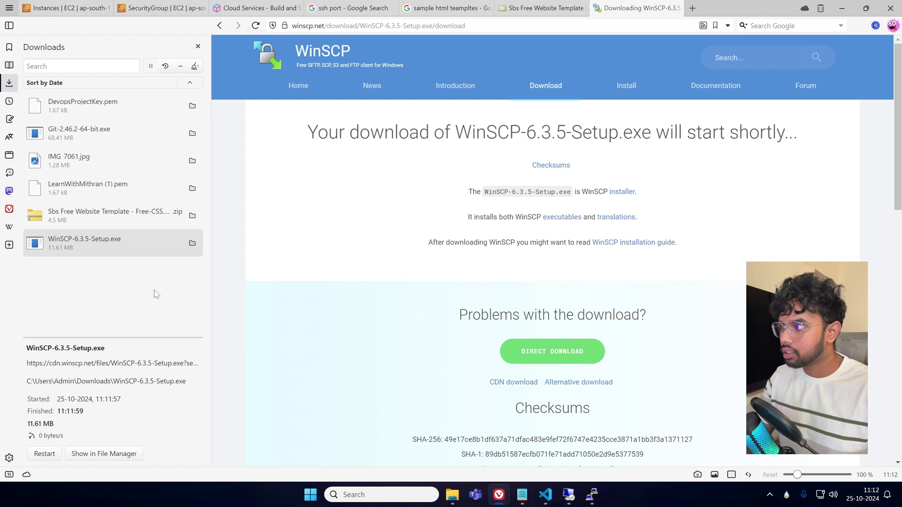
pyautogui.doubleClick(111, 249)
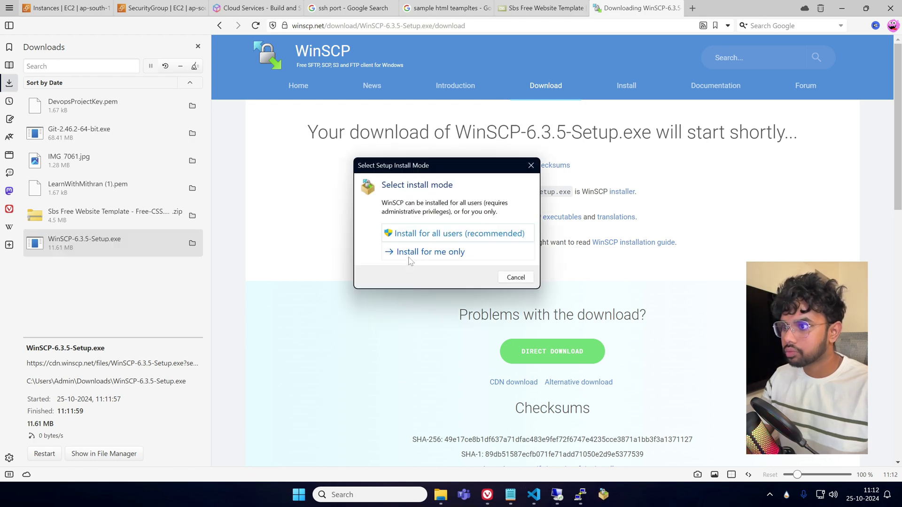
# Install WinSCP 6.3.5 for all users with default setup type and Commander interface, then launch it.
pyautogui.click(470, 239)
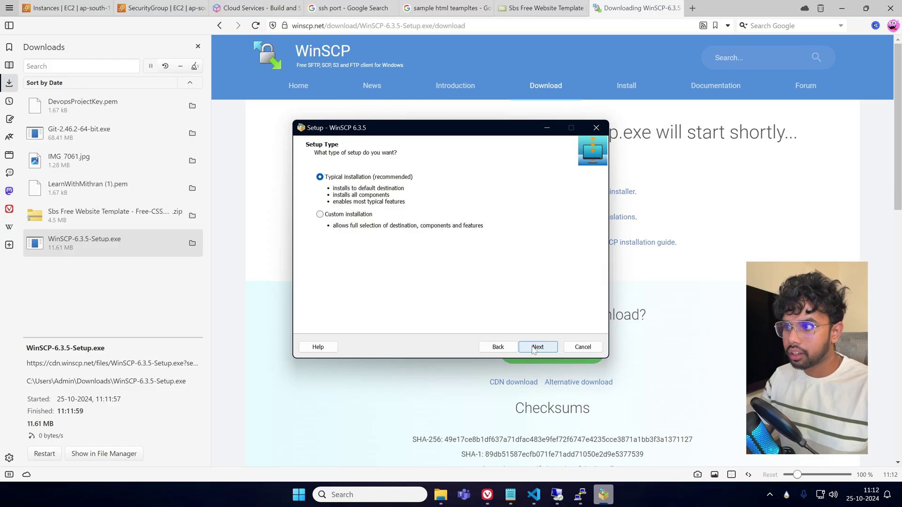
pyautogui.click(537, 348)
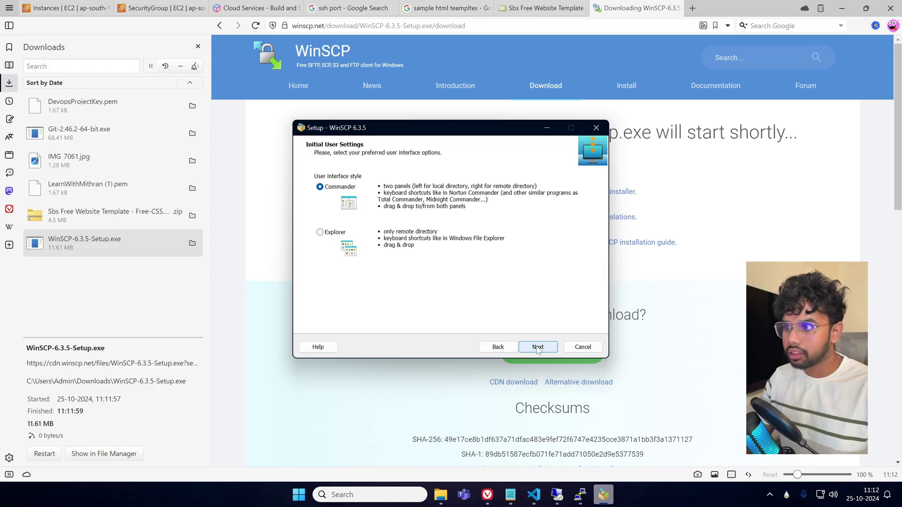
pyautogui.click(538, 347)
pyautogui.click(538, 348)
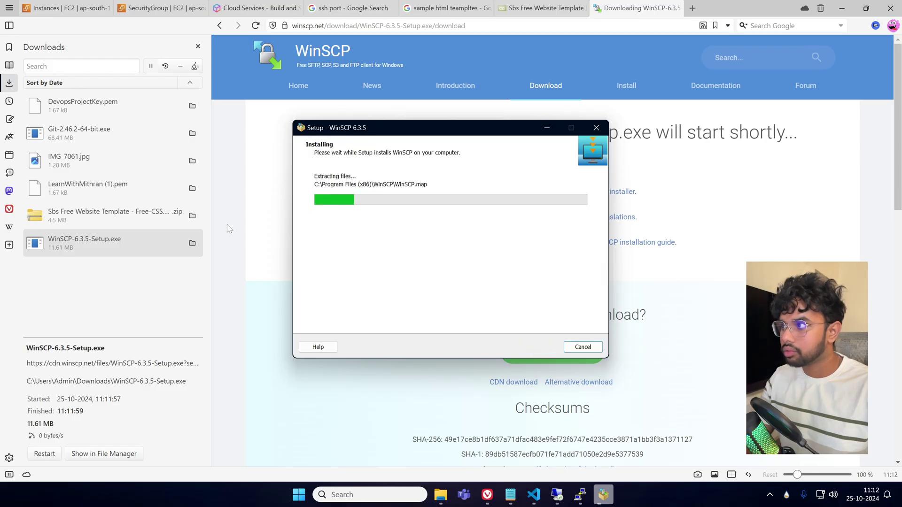
pyautogui.click(198, 47)
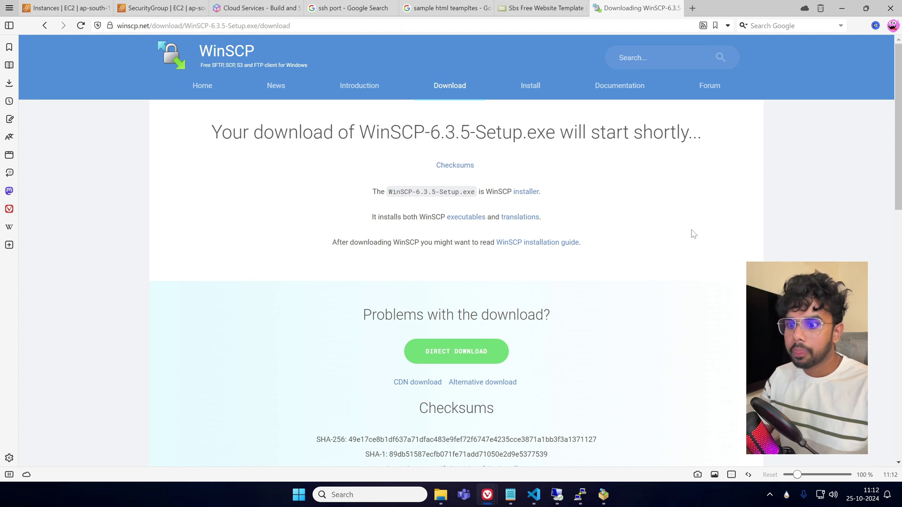
pyautogui.click(605, 503)
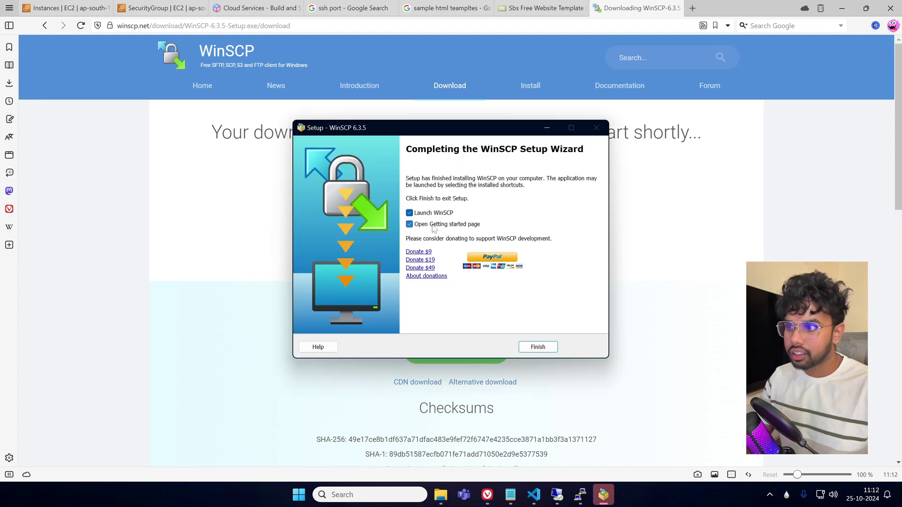
pyautogui.click(538, 347)
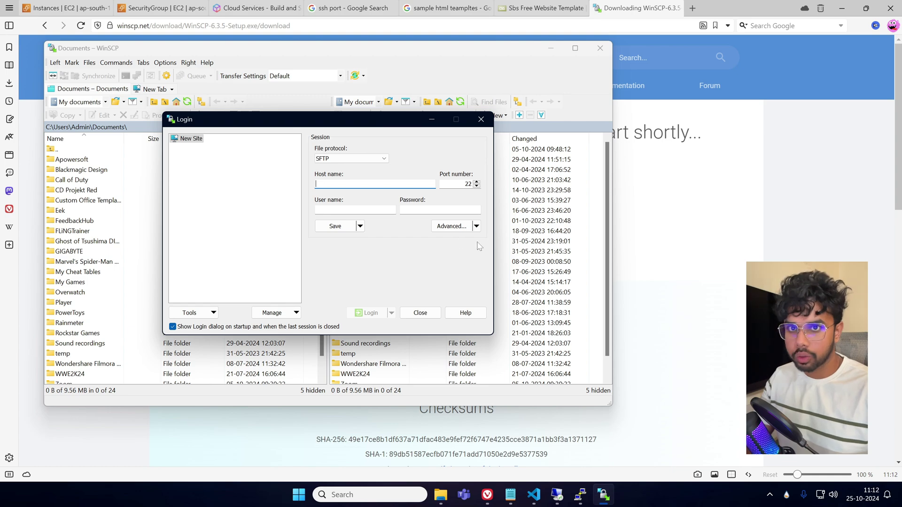
pyautogui.moveTo(336, 129); pyautogui.dragTo(493, 136)
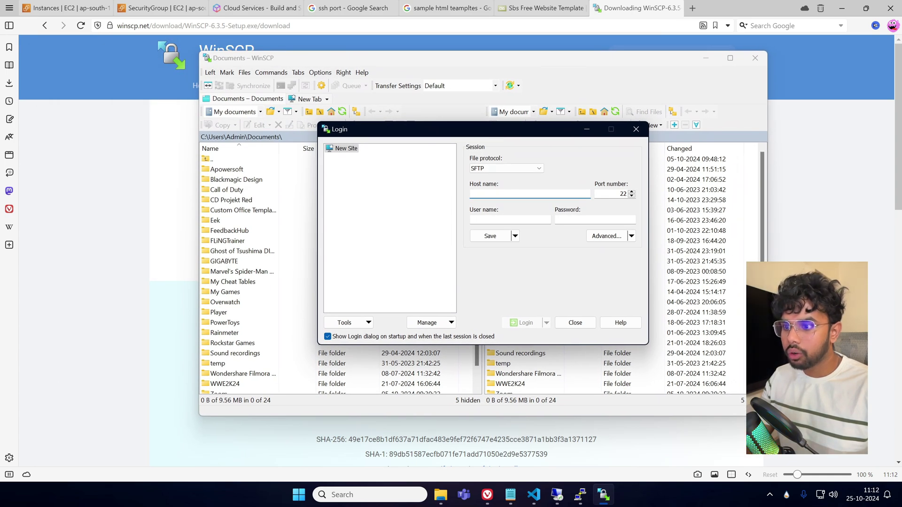
# Run pwd in the SSH terminal to confirm the web root is /var/www/html.
pyautogui.click(580, 494)
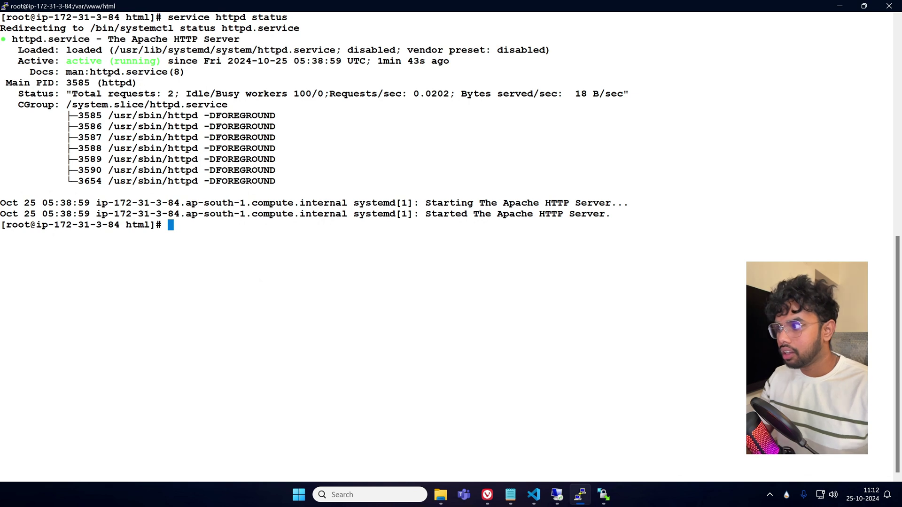
pyautogui.write('pwd')
pyautogui.press('Return')
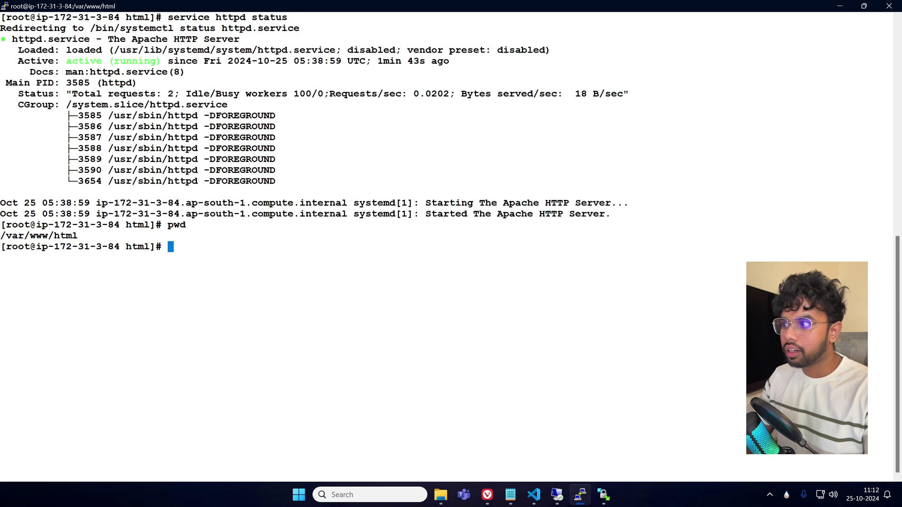
# Exit the root shell and run pwd to confirm ec2-user's home is /home/ec2-user.
pyautogui.write('cd')
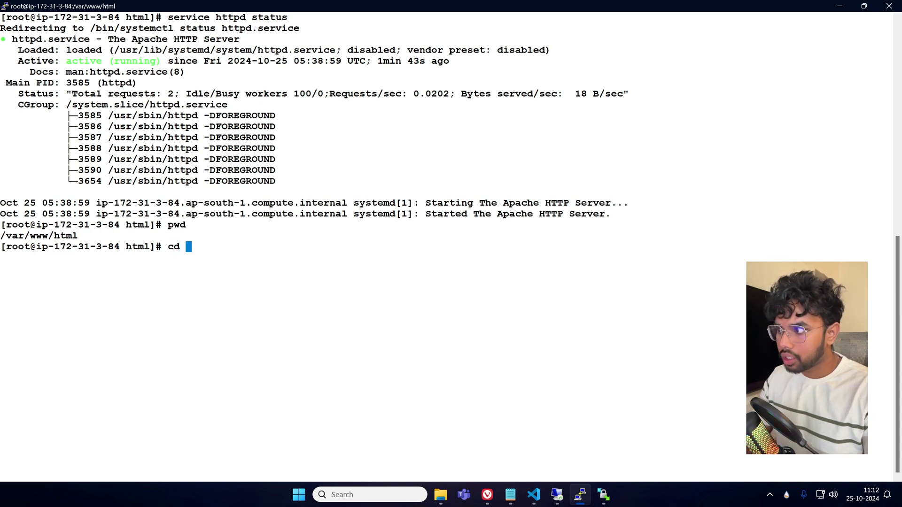
pyautogui.press('BackSpace')
pyautogui.press('BackSpace')
pyautogui.press('BackSpace')
pyautogui.write('exit')
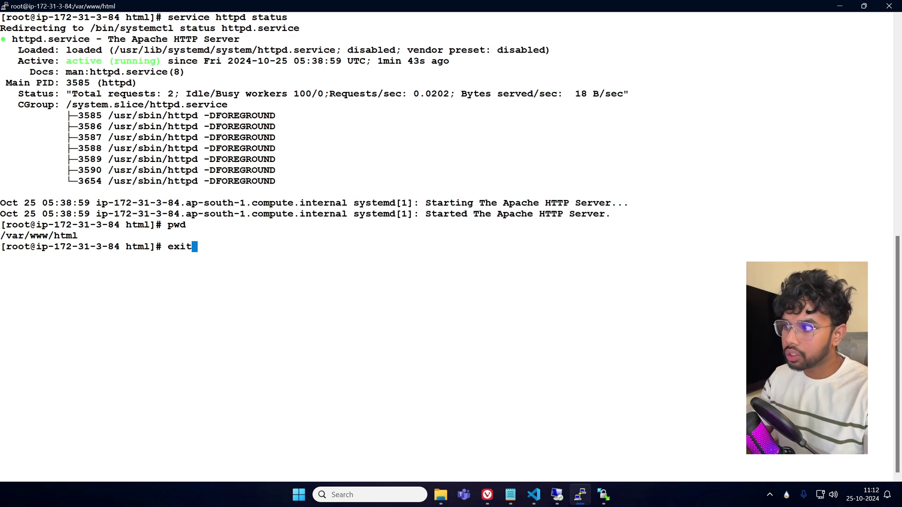
pyautogui.press('Return')
pyautogui.write('pwd')
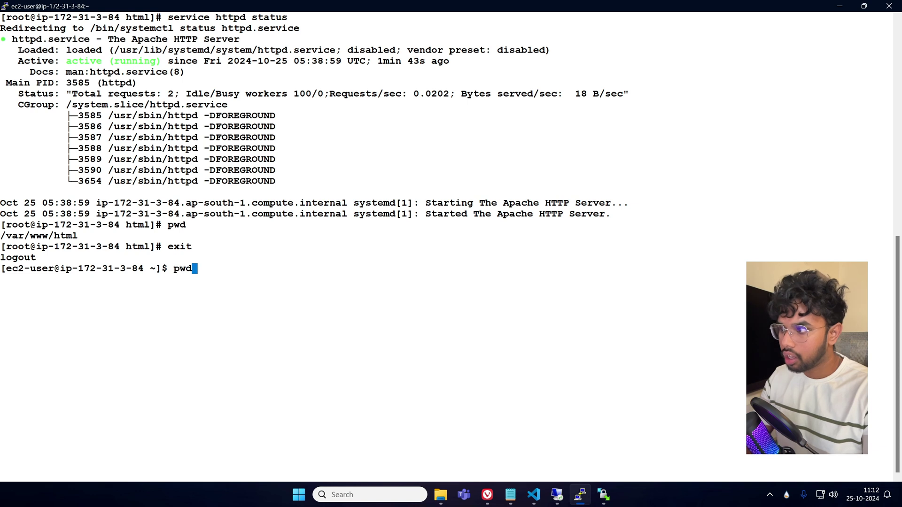
pyautogui.press('Return')
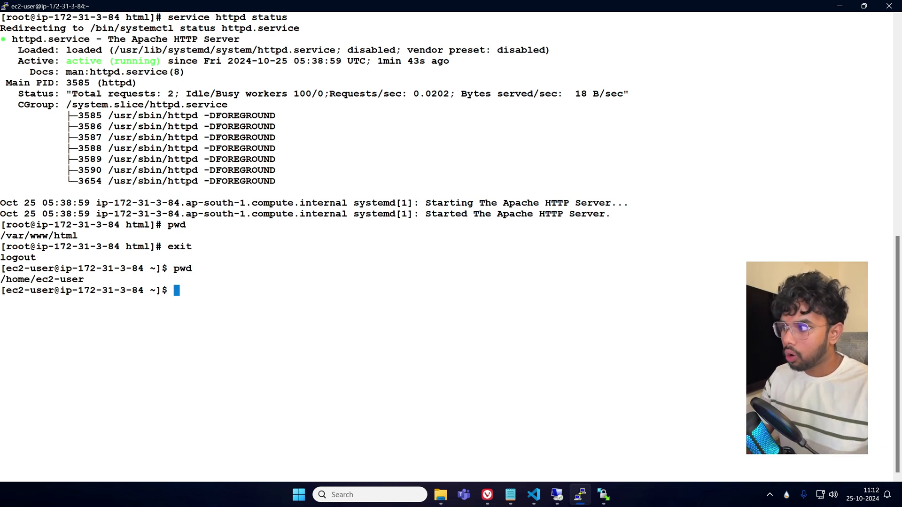
pyautogui.moveTo(1, 279); pyautogui.dragTo(84, 279)
pyautogui.click(84, 279)
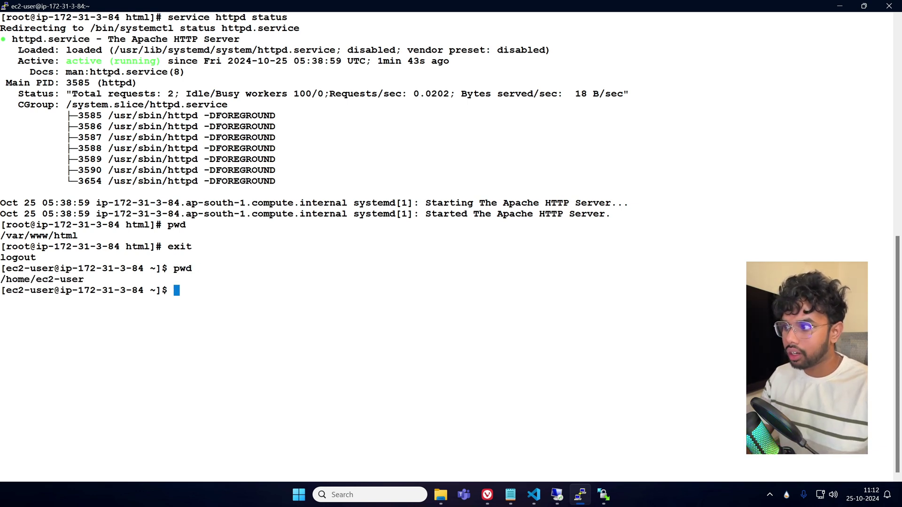
pyautogui.hotkey('alt', 'Tab')
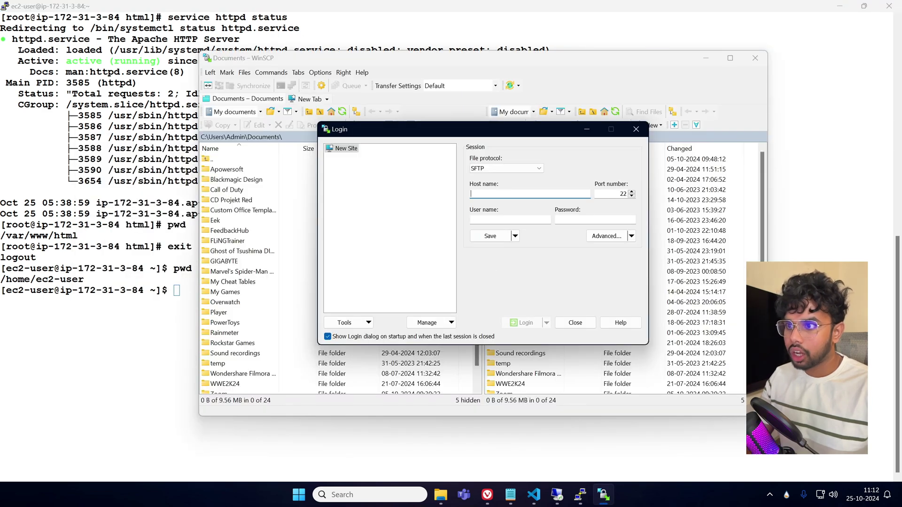
# Paste the instance's public IP 3.110.121.33 as the WinSCP host name.
pyautogui.moveTo(488, 493)
pyautogui.click(430, 437)
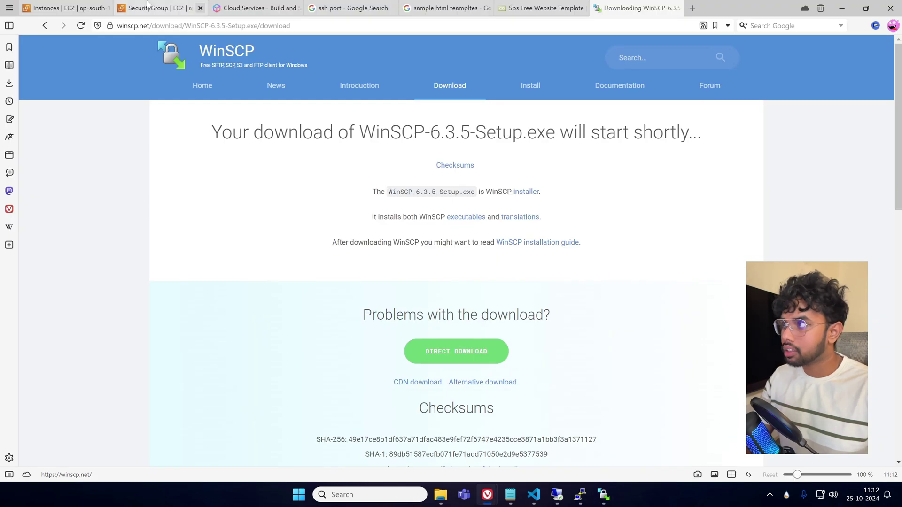
pyautogui.click(71, 8)
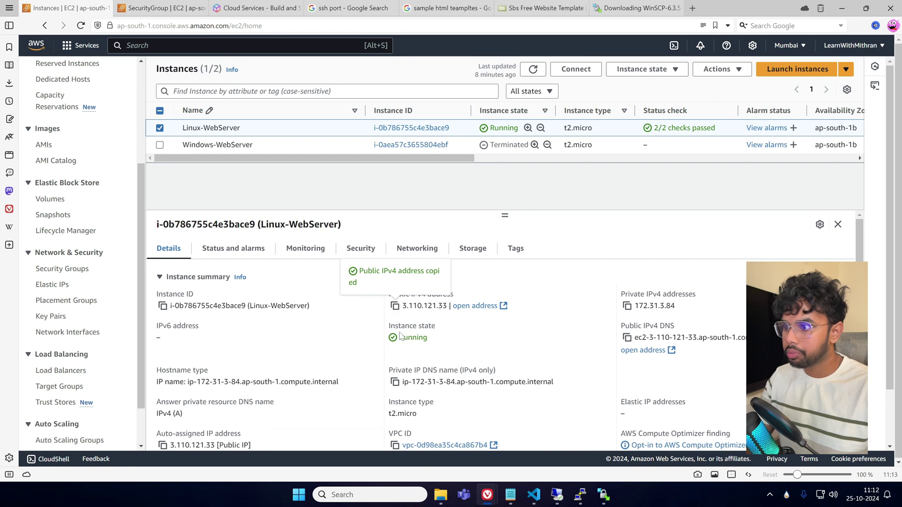
pyautogui.click(604, 495)
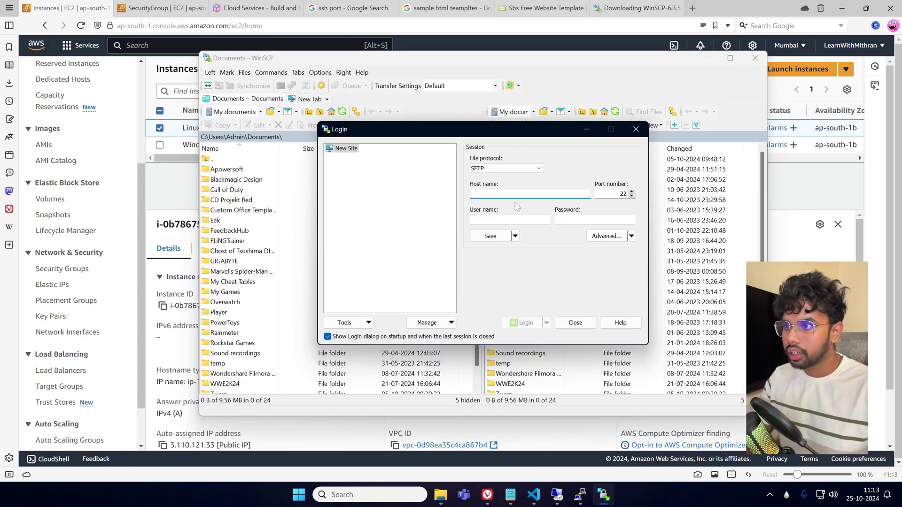
pyautogui.write('3.110.121.33')
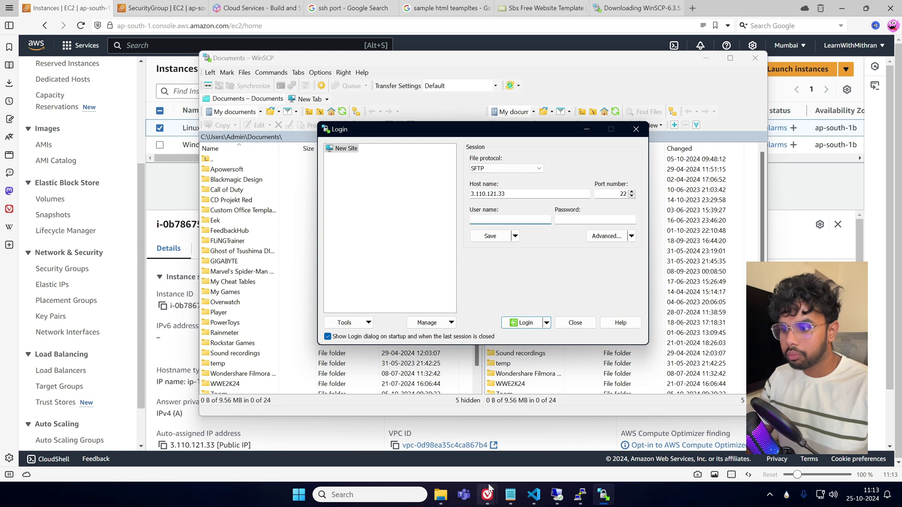
# Enter ec2-user as user name and set the downloaded .ppk private key under SSH authentication.
pyautogui.write('ec2-user')
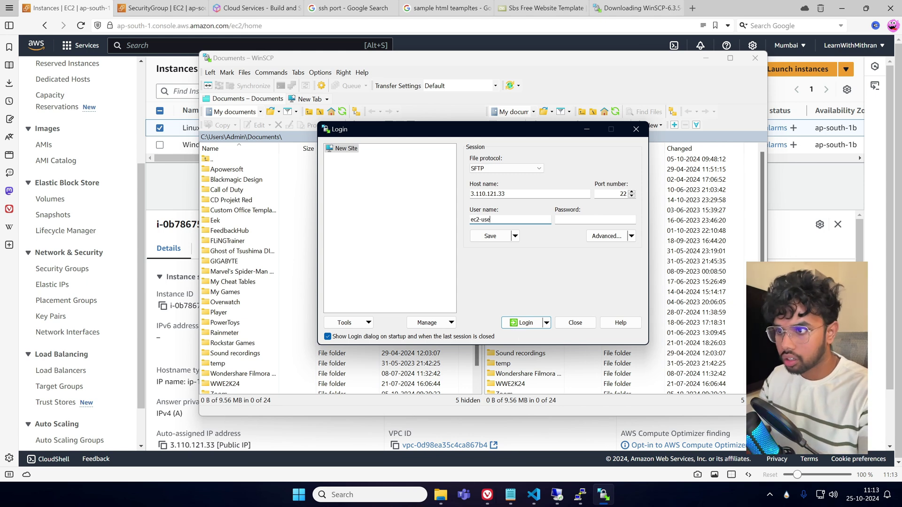
pyautogui.click(631, 236)
pyautogui.click(616, 239)
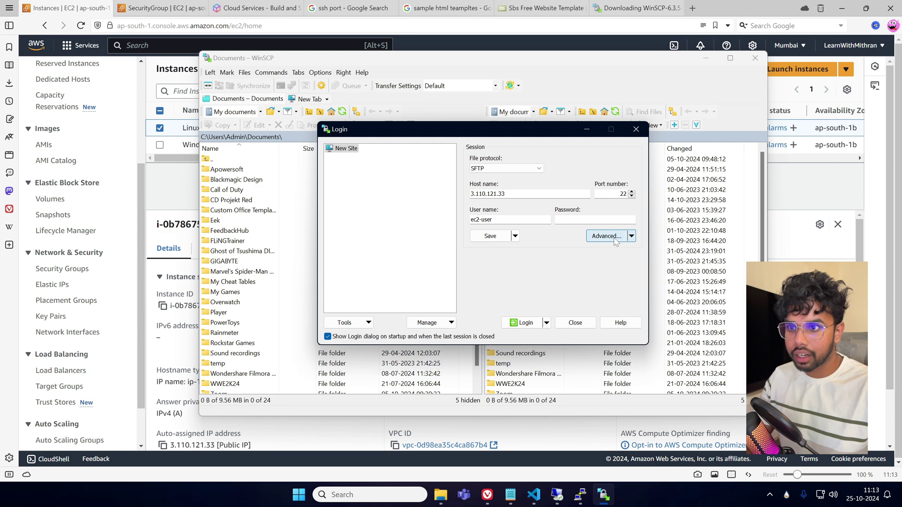
pyautogui.click(615, 240)
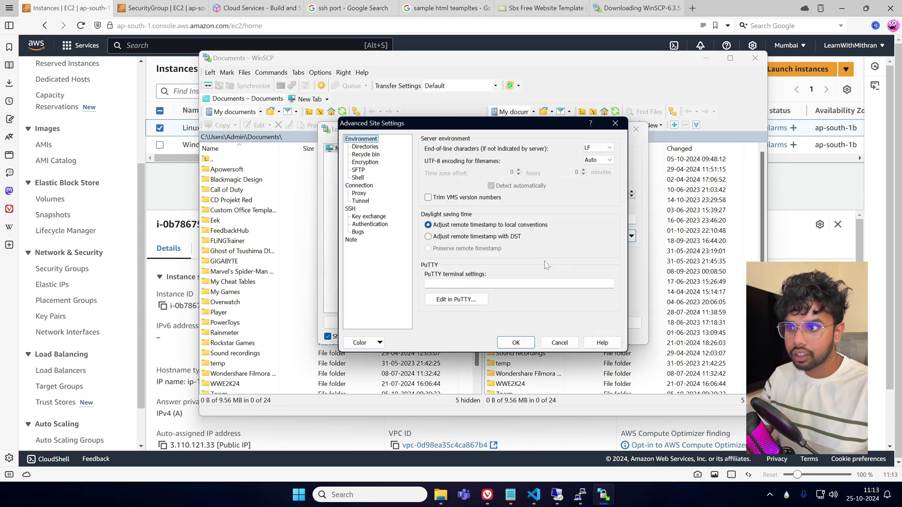
pyautogui.click(369, 224)
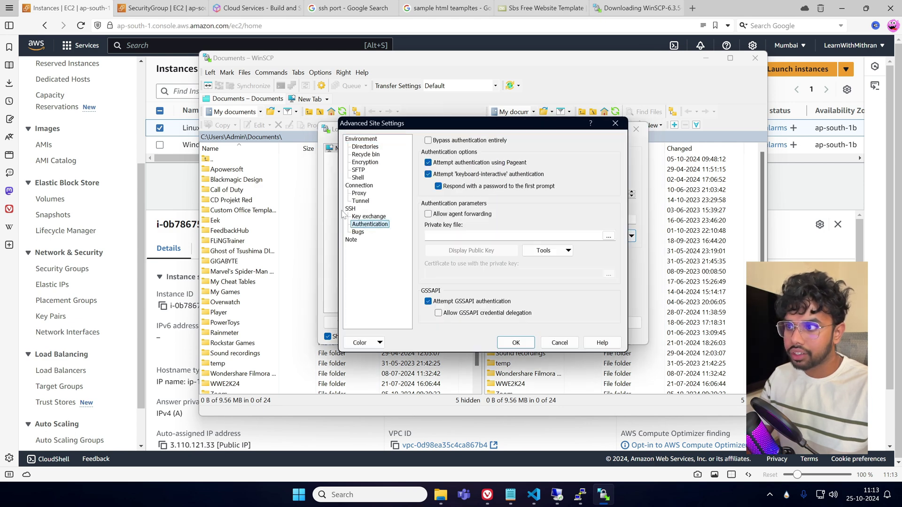
pyautogui.click(608, 235)
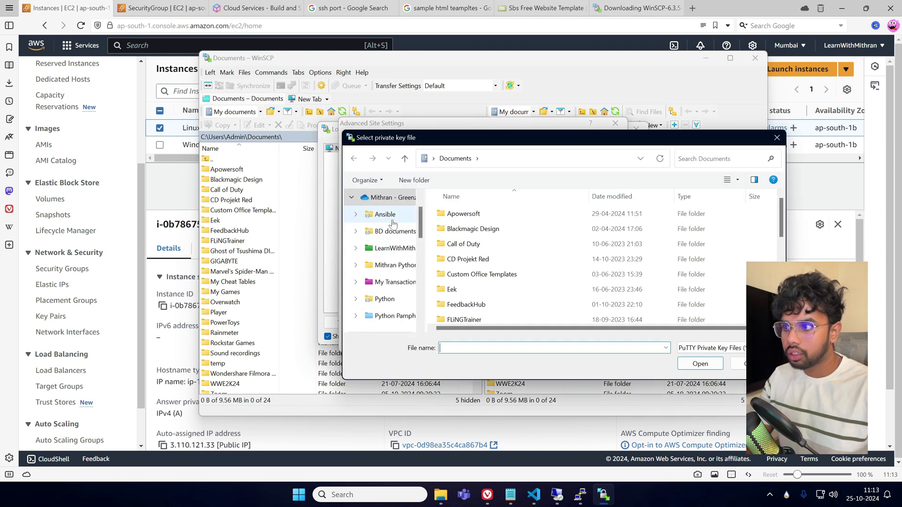
pyautogui.scroll(-5, 391, 262)
pyautogui.click(386, 248)
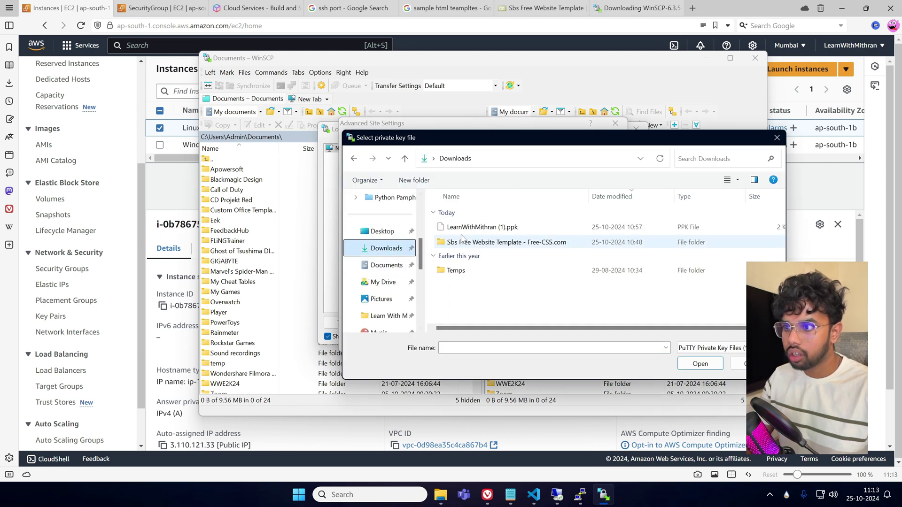
pyautogui.click(482, 229)
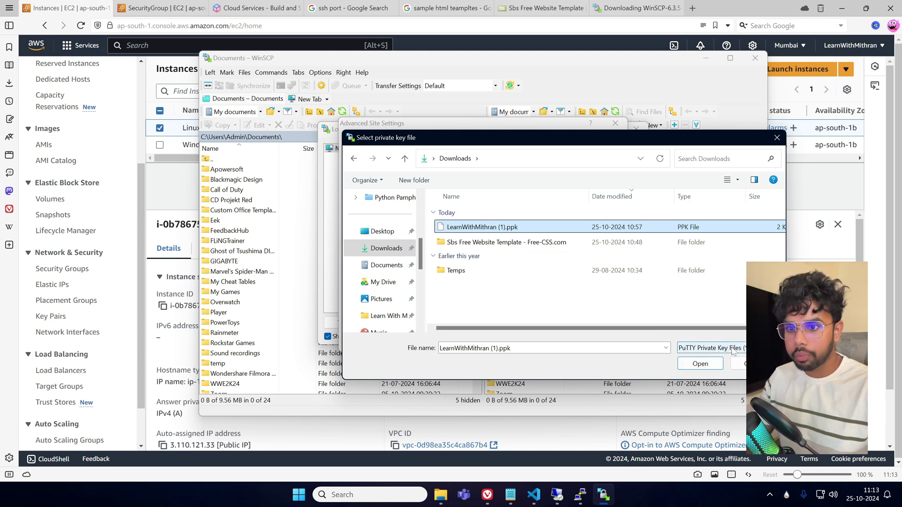
pyautogui.click(700, 364)
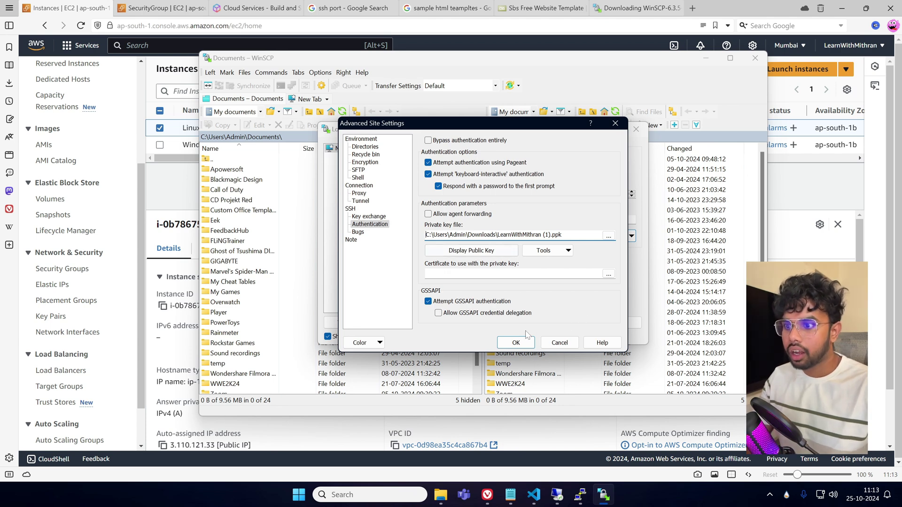
pyautogui.click(516, 344)
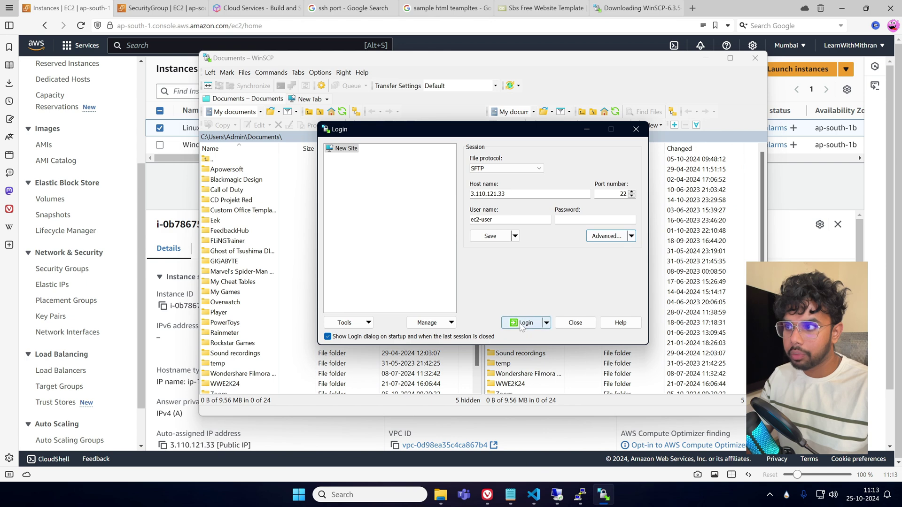
# Log in, accept the server's host key, and view the remote /home/ec2-user folder.
pyautogui.click(521, 324)
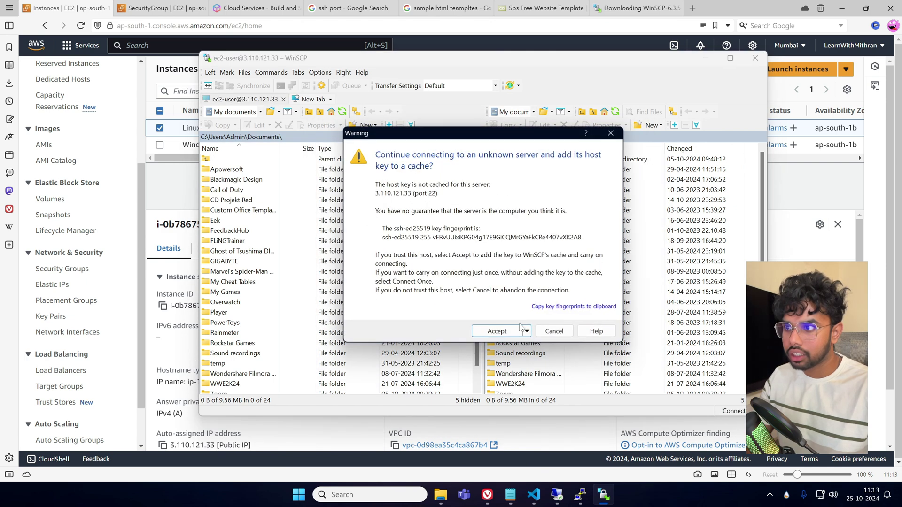
pyautogui.click(497, 331)
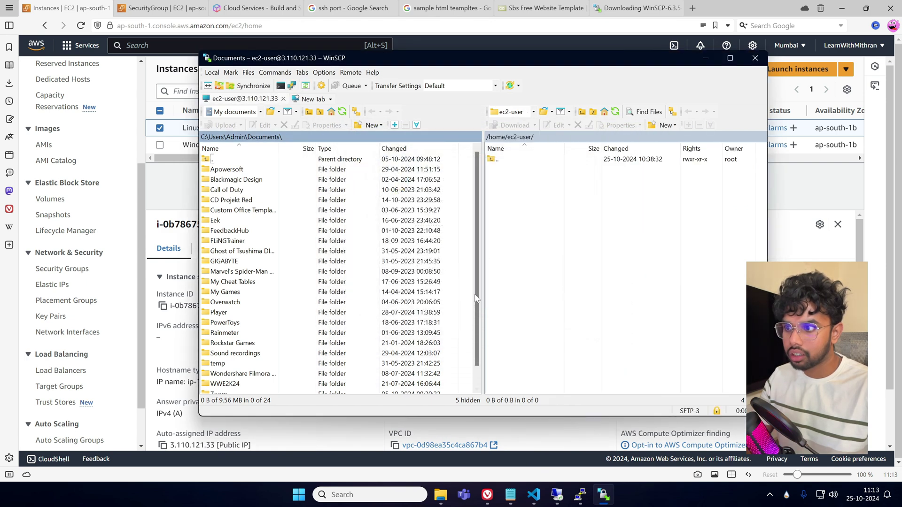
pyautogui.click(535, 211)
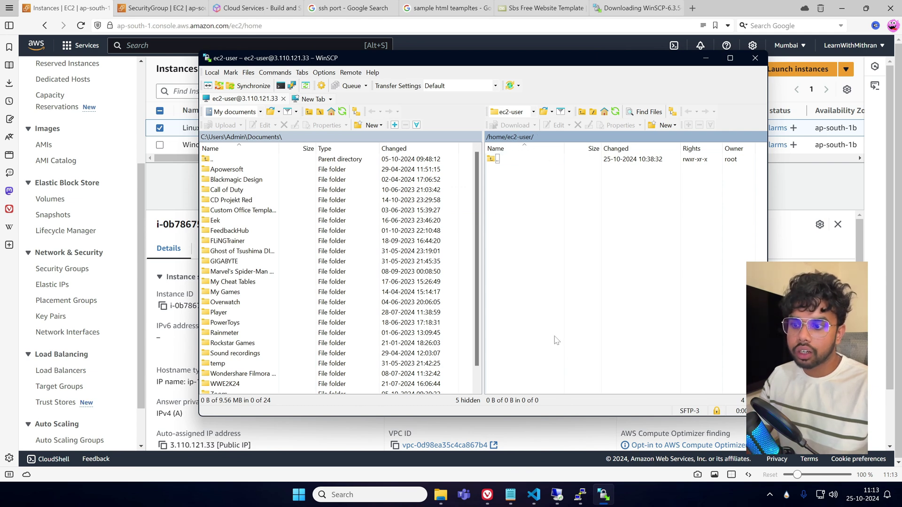
# Run ls -l in PuTTY to show /home/ec2-user is empty (total 0), then return to WinSCP.
pyautogui.moveTo(582, 497)
pyautogui.click(581, 435)
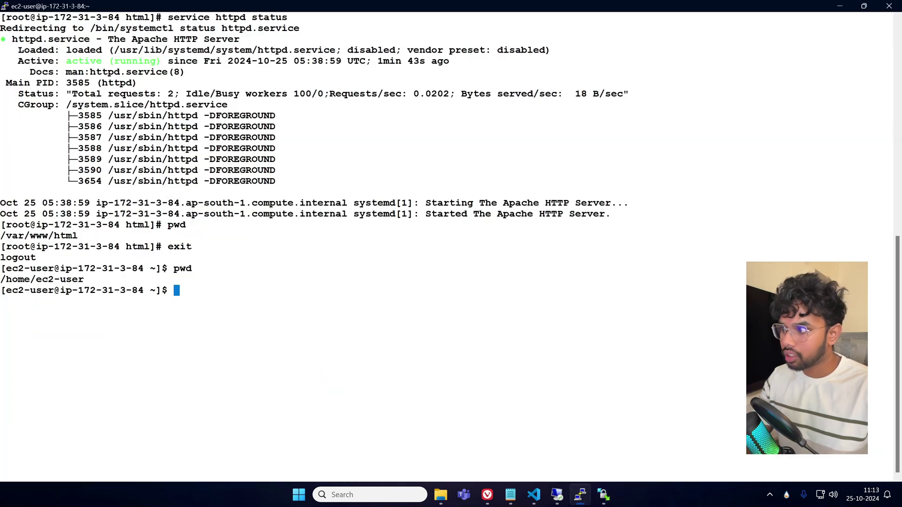
pyautogui.write('ls -l')
pyautogui.press('Return')
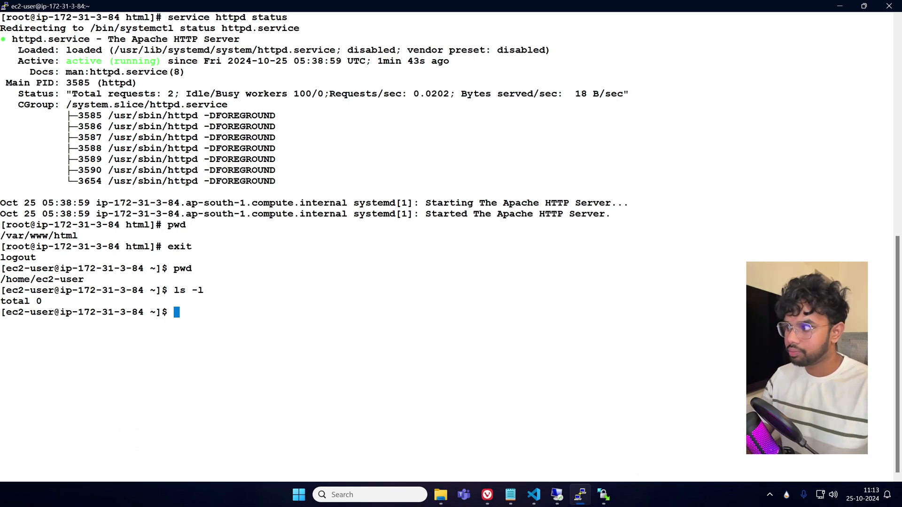
pyautogui.moveTo(11, 279); pyautogui.dragTo(79, 279)
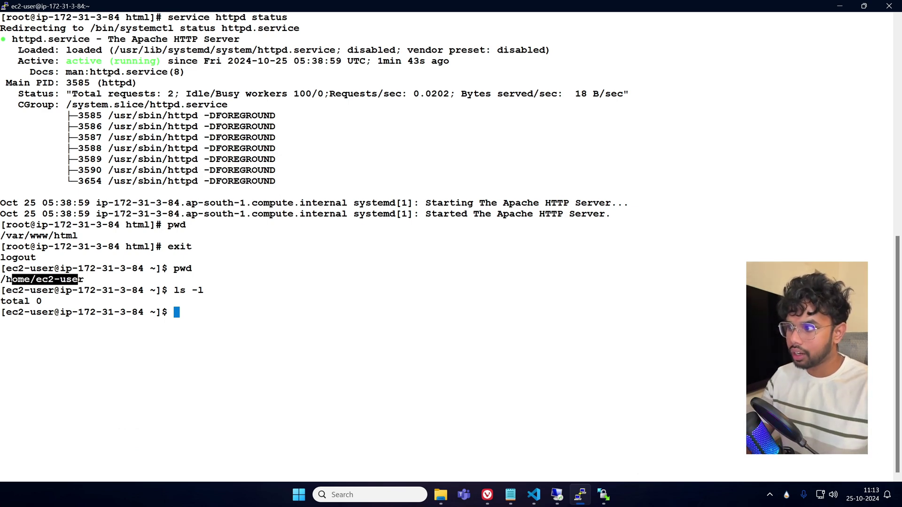
pyautogui.doubleClick(182, 268)
pyautogui.moveTo(175, 290); pyautogui.dragTo(212, 291)
pyautogui.doubleClick(226, 334)
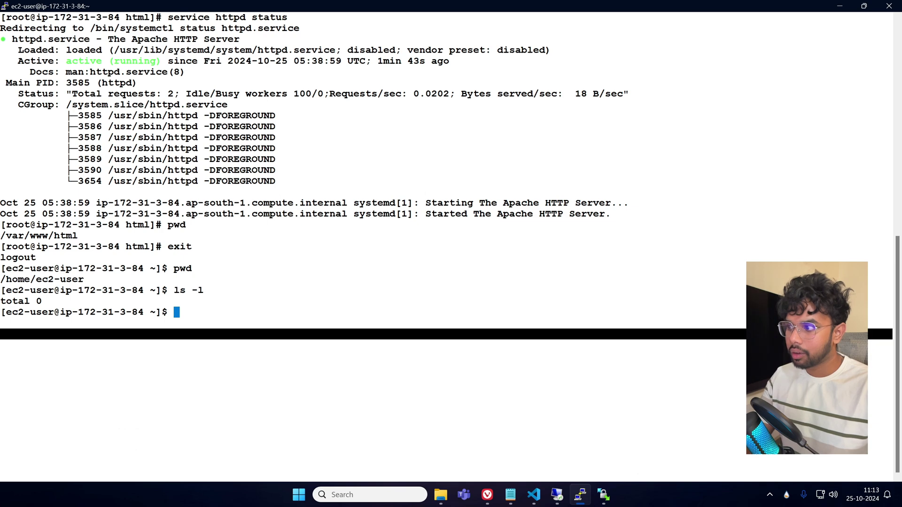
pyautogui.click(226, 334)
pyautogui.hotkey('alt', 'Tab')
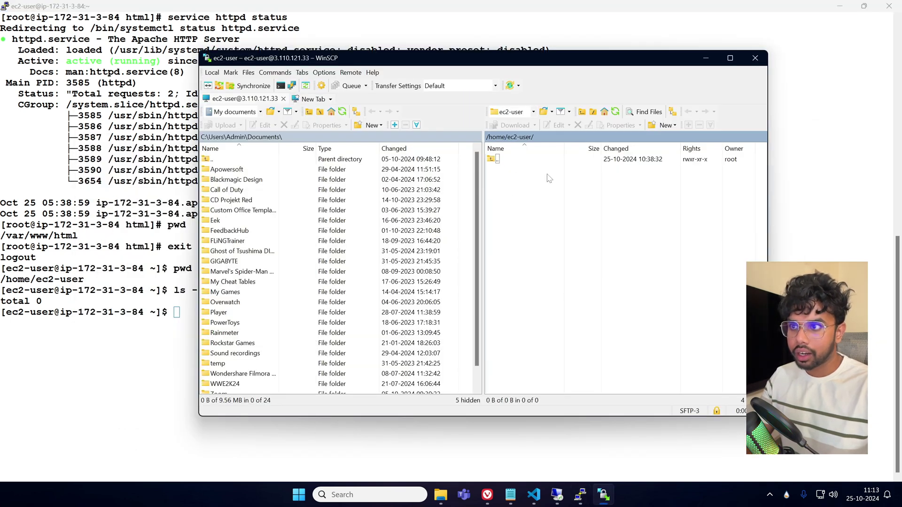
# Browse to Downloads > Sbs Free Website Template > sbs-html and upload all ten items to /home/ec2-user.
pyautogui.doubleClick(212, 158)
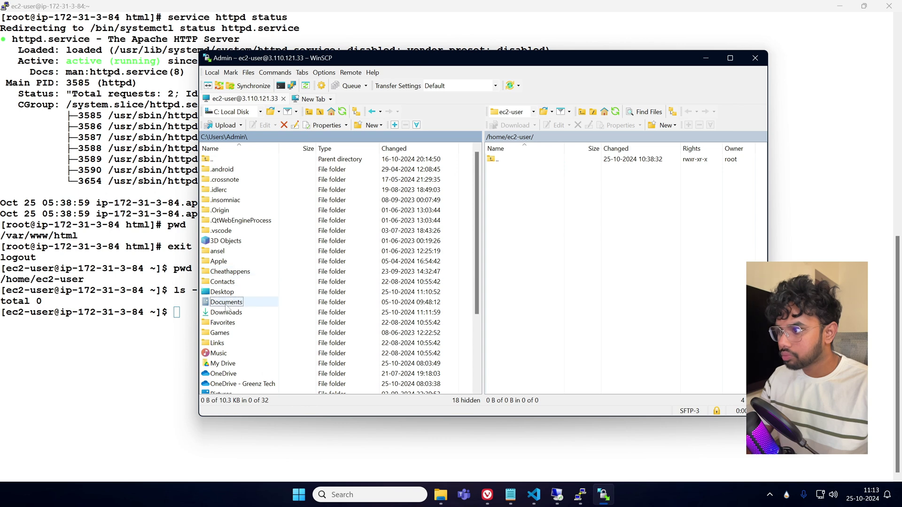
pyautogui.doubleClick(226, 313)
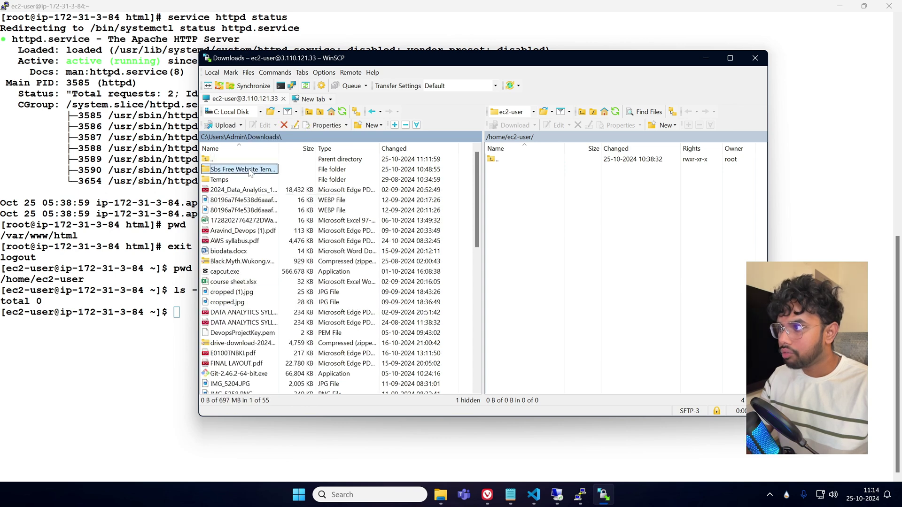
pyautogui.doubleClick(247, 170)
pyautogui.doubleClick(230, 172)
pyautogui.moveTo(249, 301); pyautogui.dragTo(538, 223)
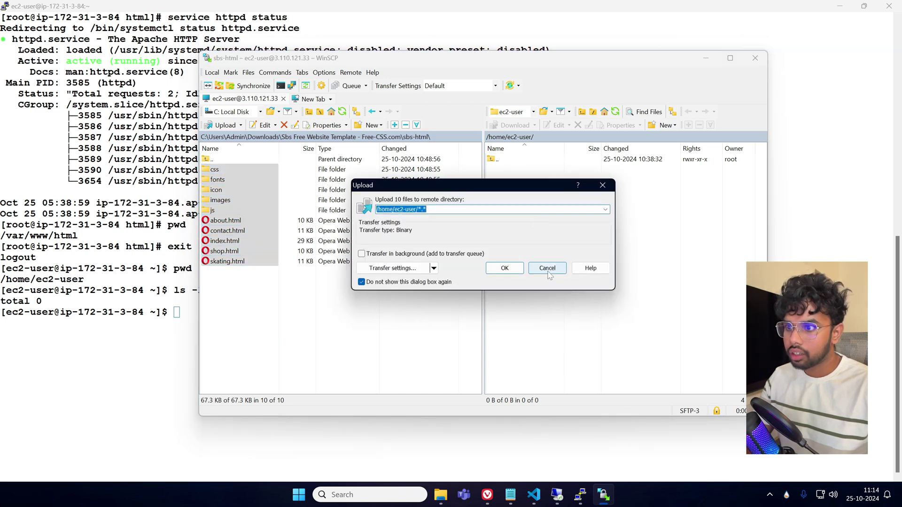
pyautogui.click(505, 268)
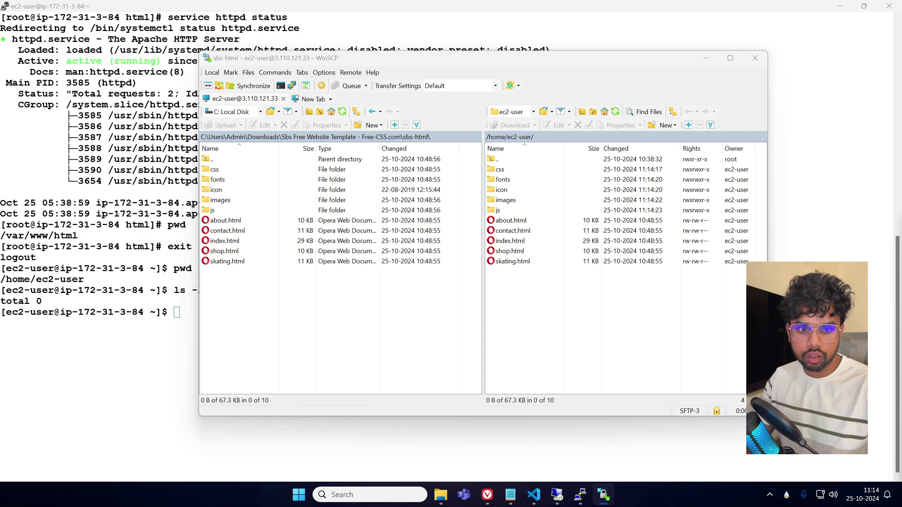
pyautogui.click(583, 344)
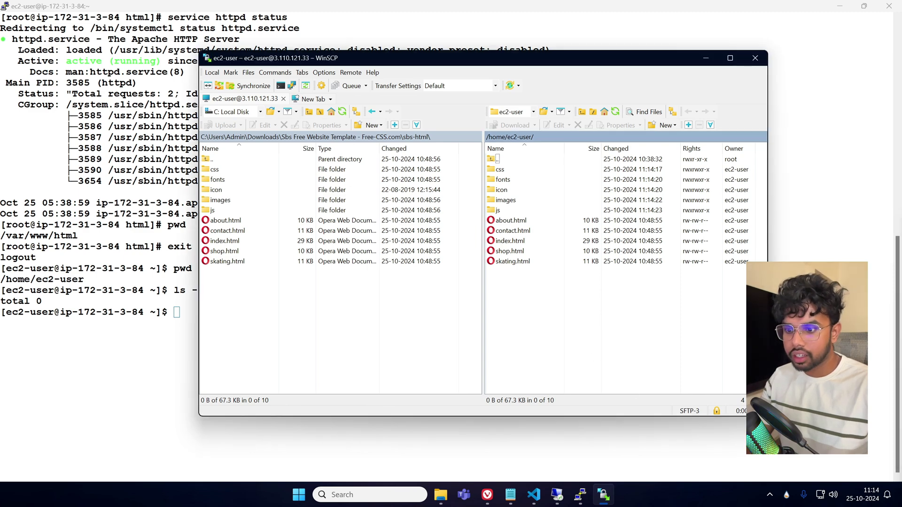
pyautogui.click(579, 499)
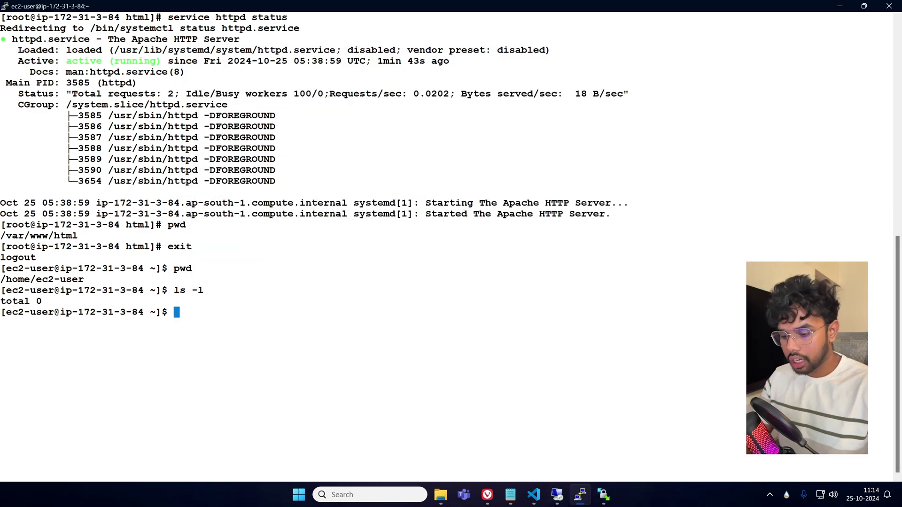
# Run ls -l, clear, and ls -l again to list five HTML pages and five folders (total 88).
pyautogui.write('ls -l')
pyautogui.press('Return')
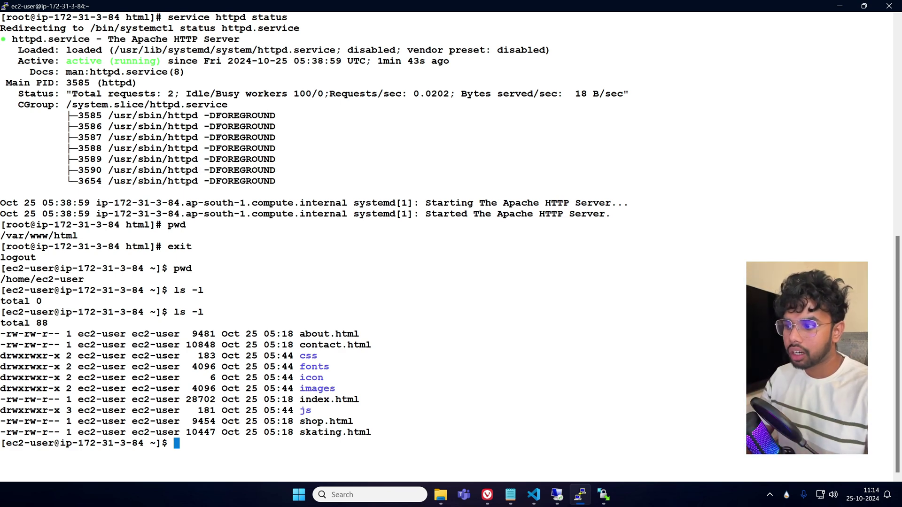
pyautogui.write('clear')
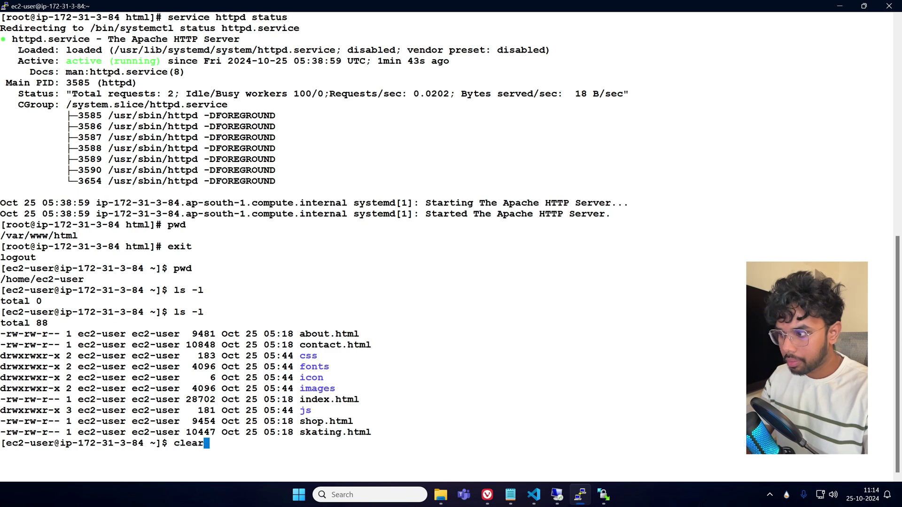
pyautogui.press('Return')
pyautogui.write('ls -l')
pyautogui.press('Return')
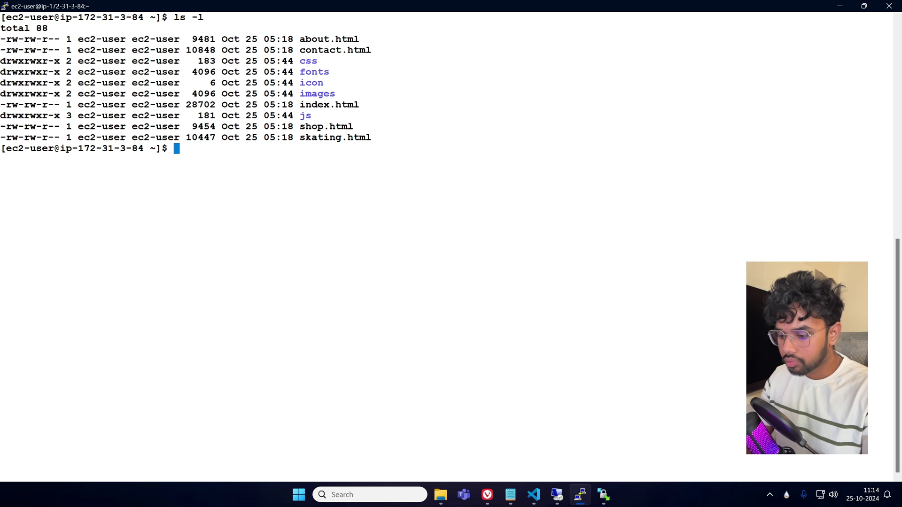
# Switch to a root shell with sudo su - root and confirm its home is /root.
pyautogui.write('sudo su - r')
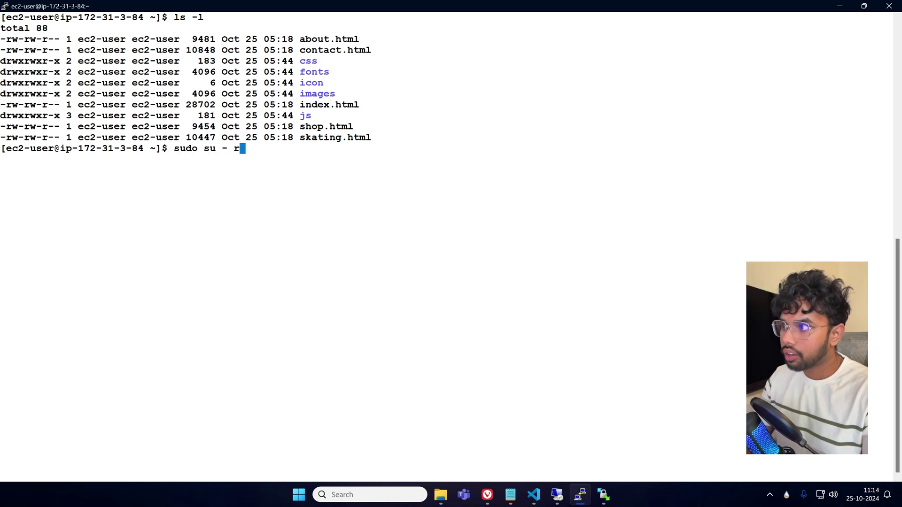
pyautogui.write('oot')
pyautogui.press('BackSpace')
pyautogui.write('ot')
pyautogui.press('Return')
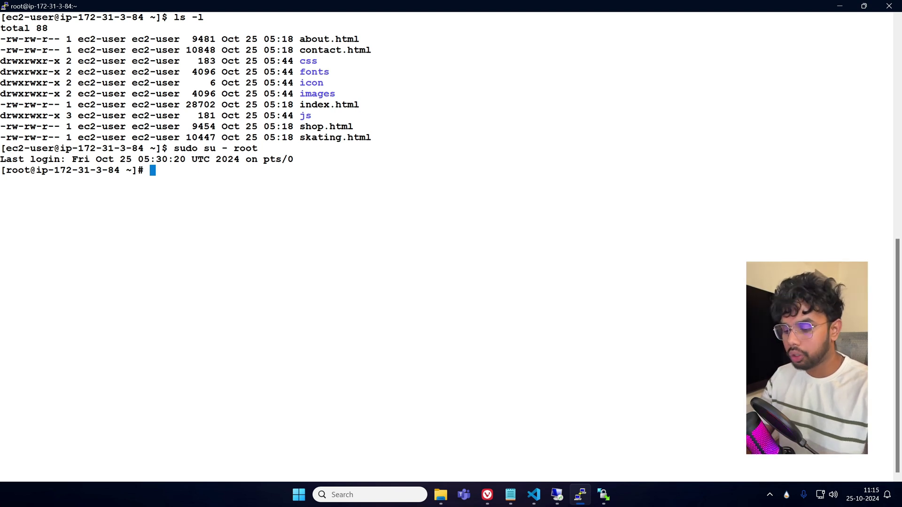
pyautogui.write('pwd')
pyautogui.press('Return')
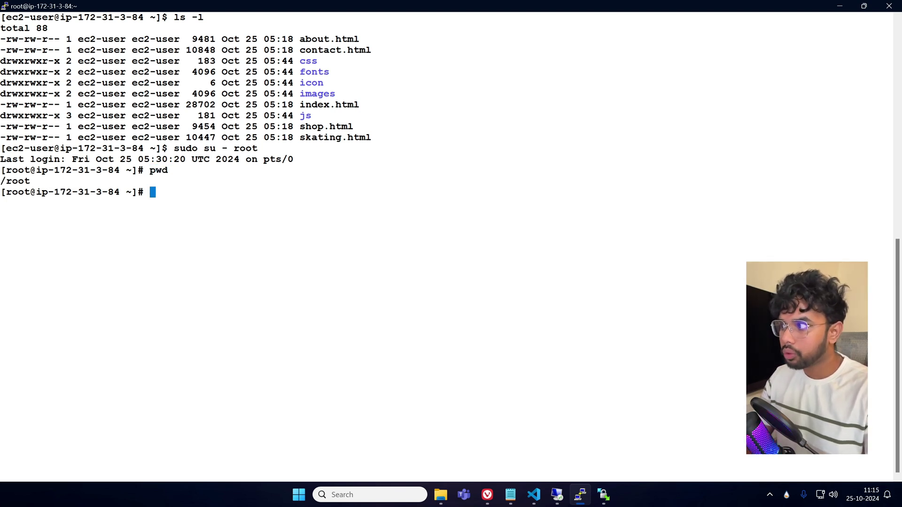
# Exit to ec2-user, check its working directory, then become root again with sudo su - root.
pyautogui.write('exit')
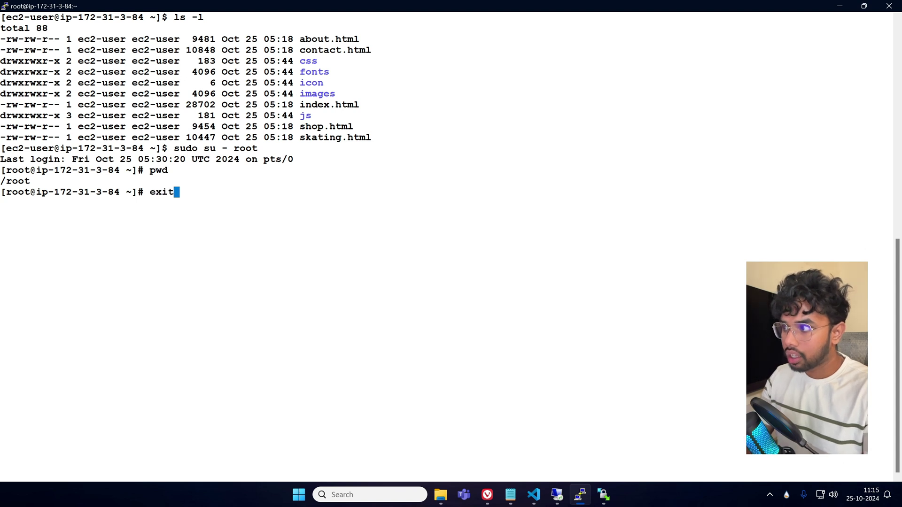
pyautogui.press('Return')
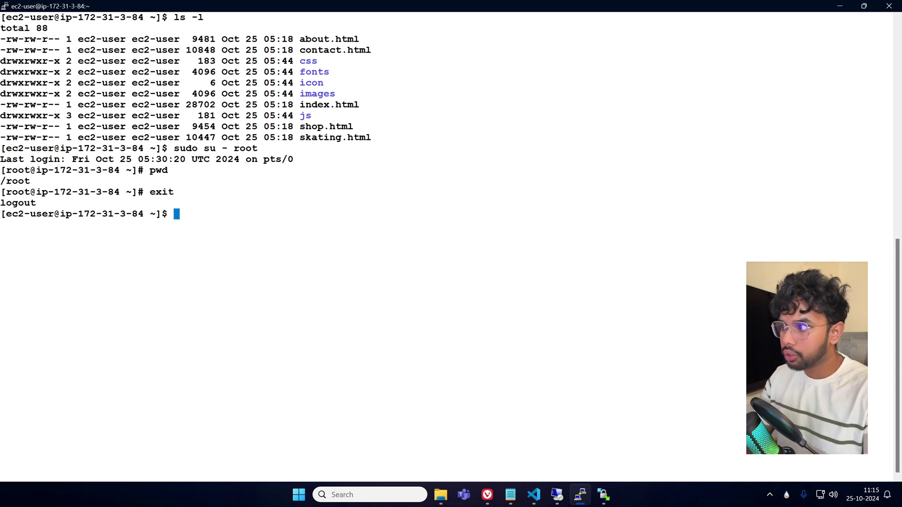
pyautogui.write('pwd')
pyautogui.press('Return')
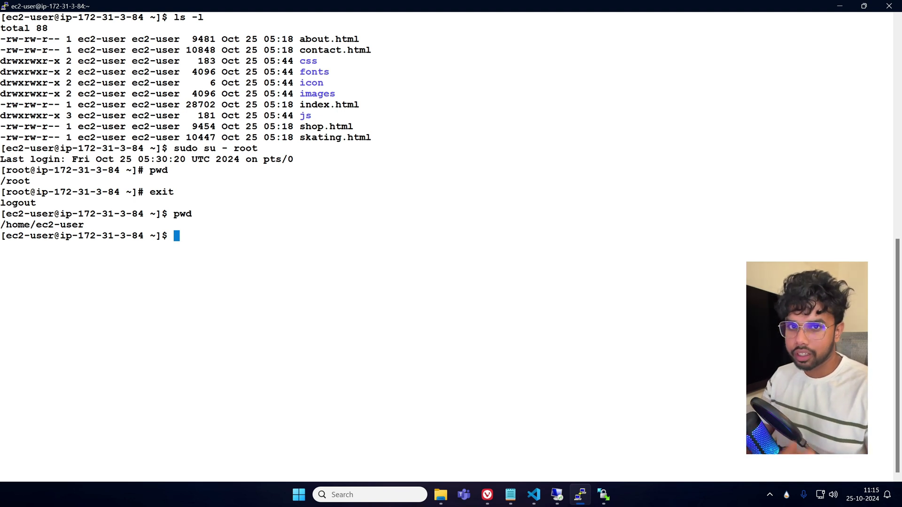
pyautogui.write('s')
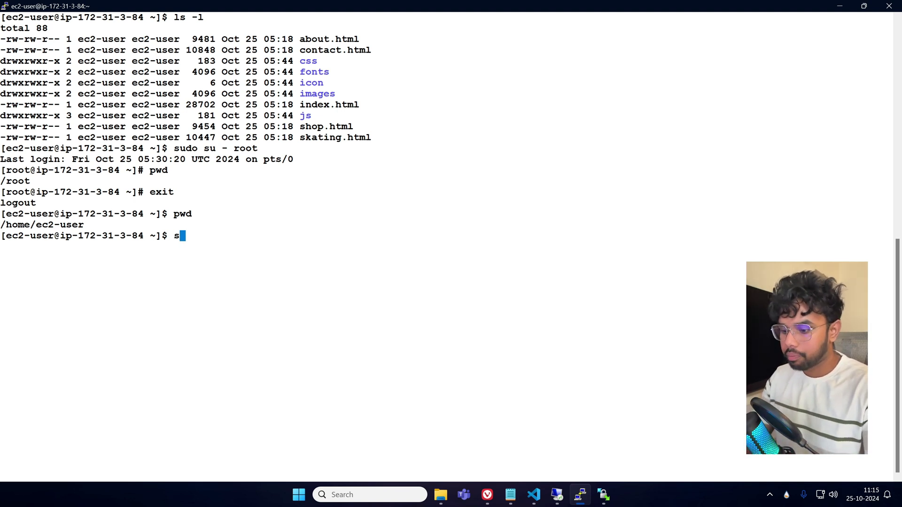
pyautogui.write('udo su - root')
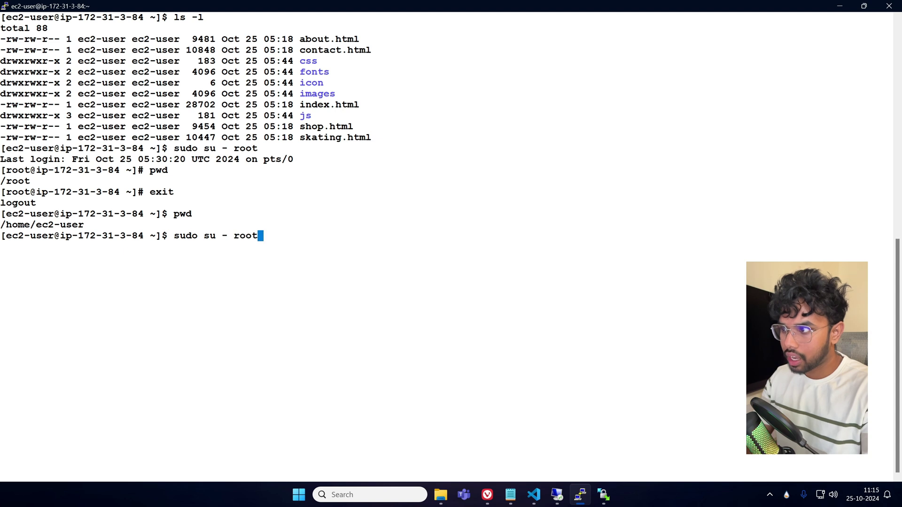
pyautogui.press('Return')
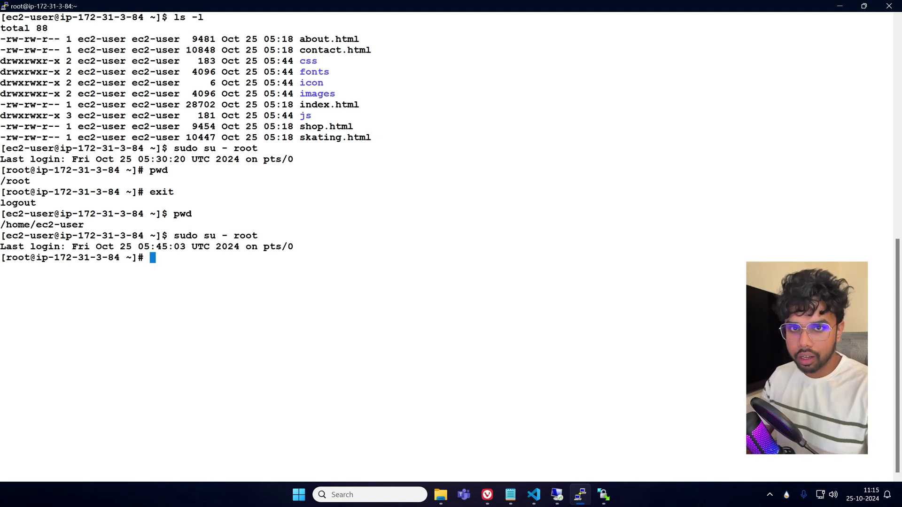
# Start a cp /home/ec2-user/* command, then erase it back to an empty prompt.
pyautogui.write('cp ')
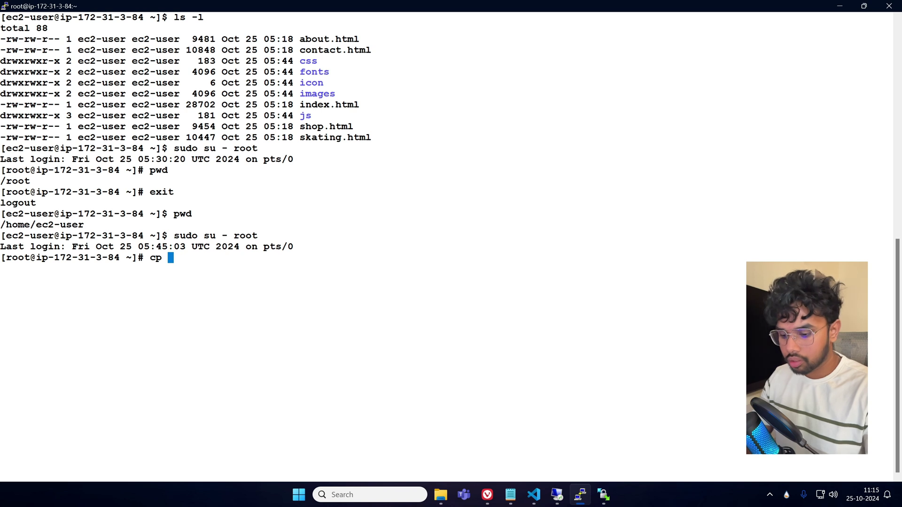
pyautogui.write('/home/ec')
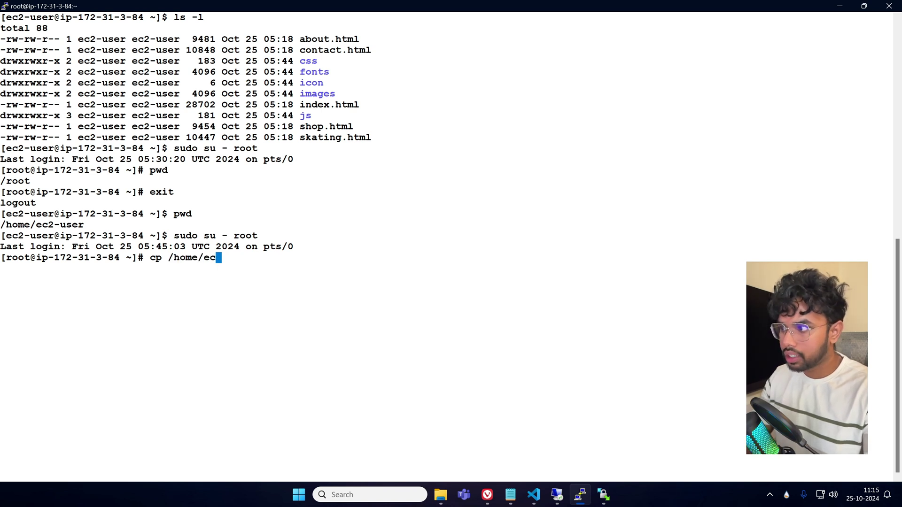
pyautogui.press('Tab')
pyautogui.write('*')
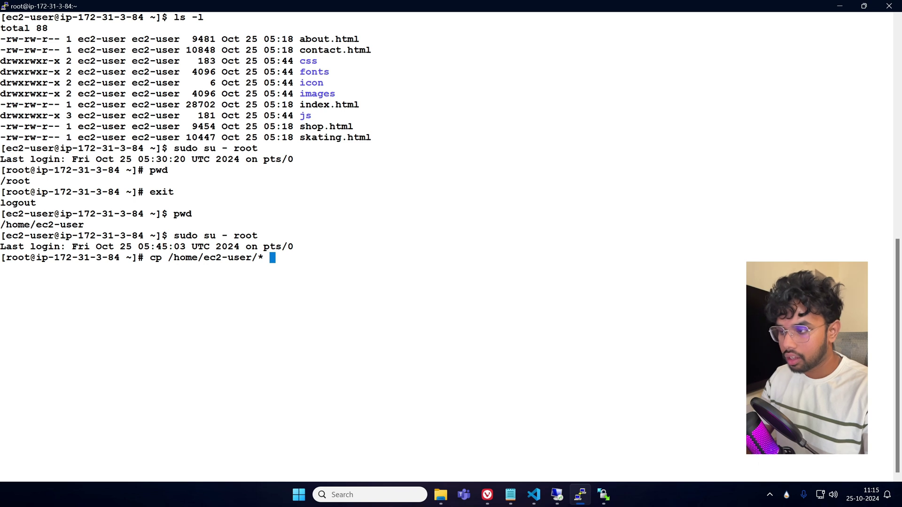
pyautogui.press('BackSpace')
pyautogui.press('BackSpace')
pyautogui.press('BackSpace')
pyautogui.press('BackSpace')
pyautogui.press('BackSpace')
pyautogui.press('BackSpace')
pyautogui.press('BackSpace')
pyautogui.press('BackSpace')
pyautogui.press('BackSpace')
pyautogui.press('BackSpace')
pyautogui.press('BackSpace')
pyautogui.press('BackSpace')
pyautogui.press('BackSpace')
pyautogui.press('BackSpace')
pyautogui.press('BackSpace')
pyautogui.press('BackSpace')
pyautogui.press('BackSpace')
pyautogui.press('BackSpace')
pyautogui.press('BackSpace')
pyautogui.press('BackSpace')
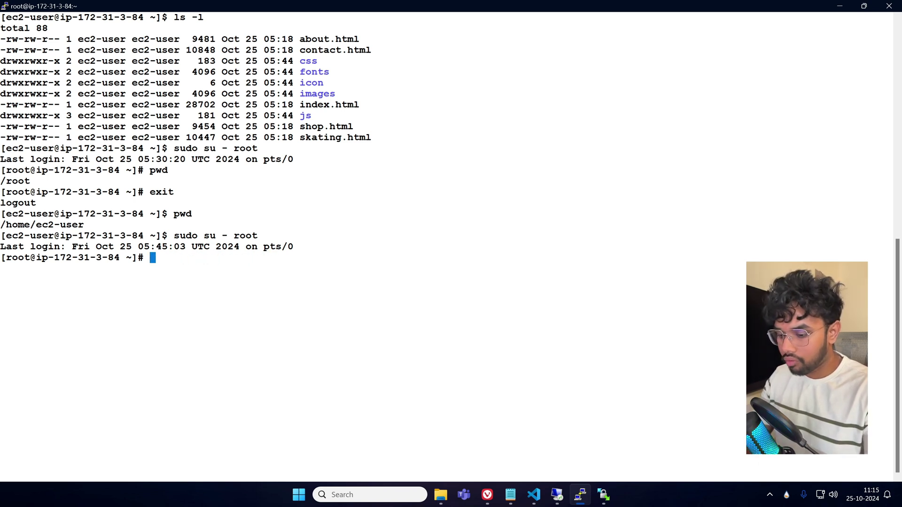
# In /var/www/html, list the contents and delete the default index.html.
pyautogui.write('cd /var/')
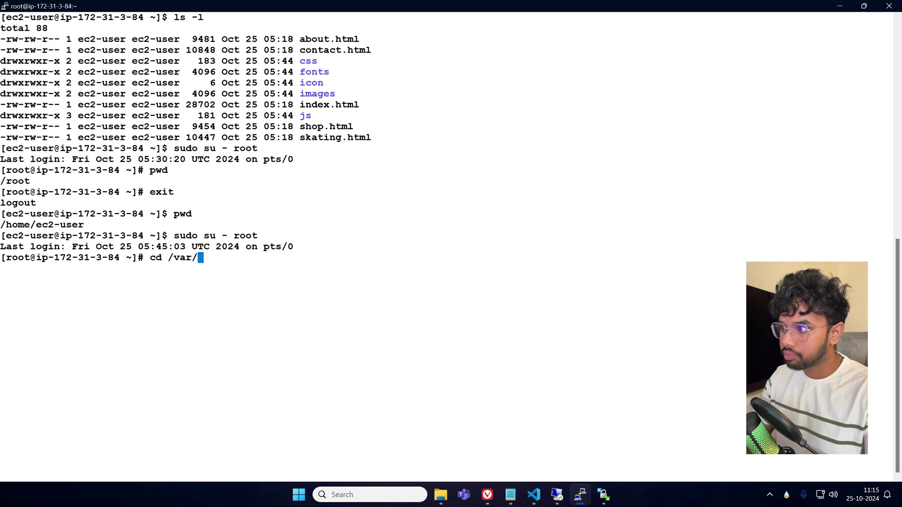
pyautogui.write('www/html/')
pyautogui.press('Return')
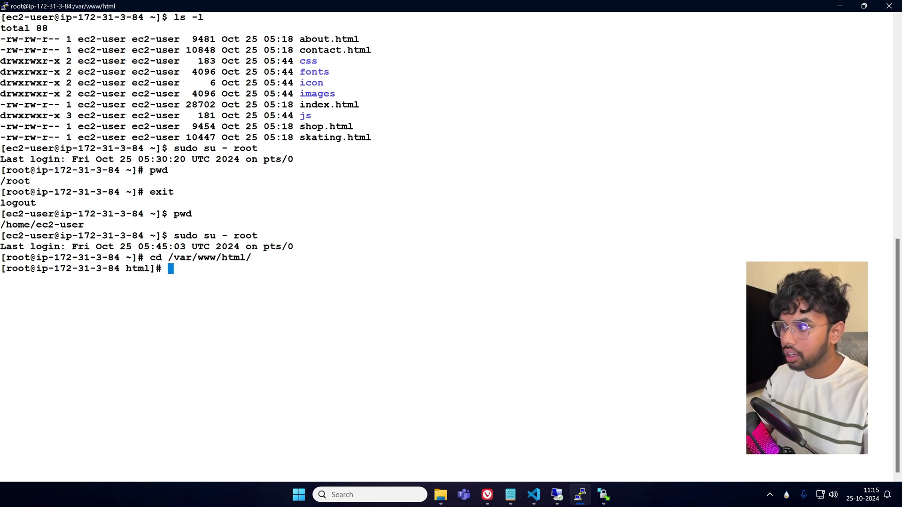
pyautogui.write('ls -l')
pyautogui.press('Return')
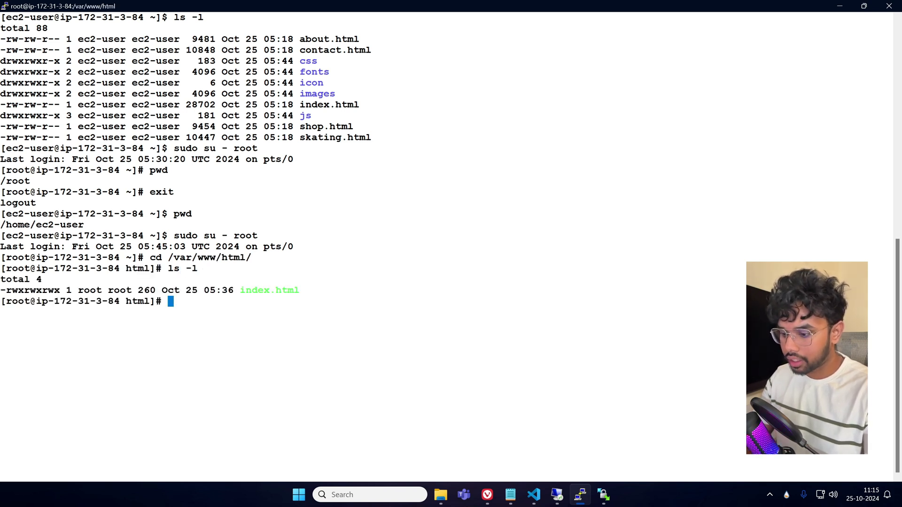
pyautogui.write('rm -rf in')
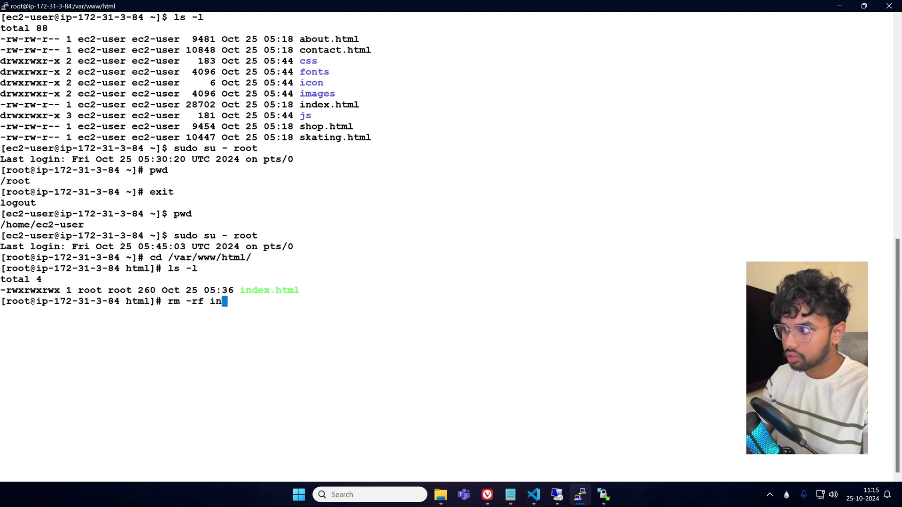
pyautogui.press('Tab')
pyautogui.press('Return')
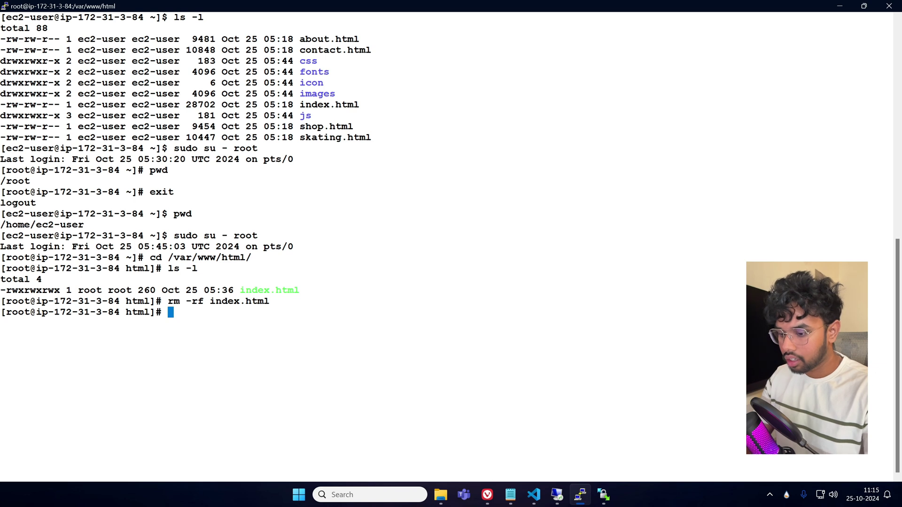
# Copy /home/ec2-user/* into /var/www/html/, then recall that command for editing.
pyautogui.write('cp /')
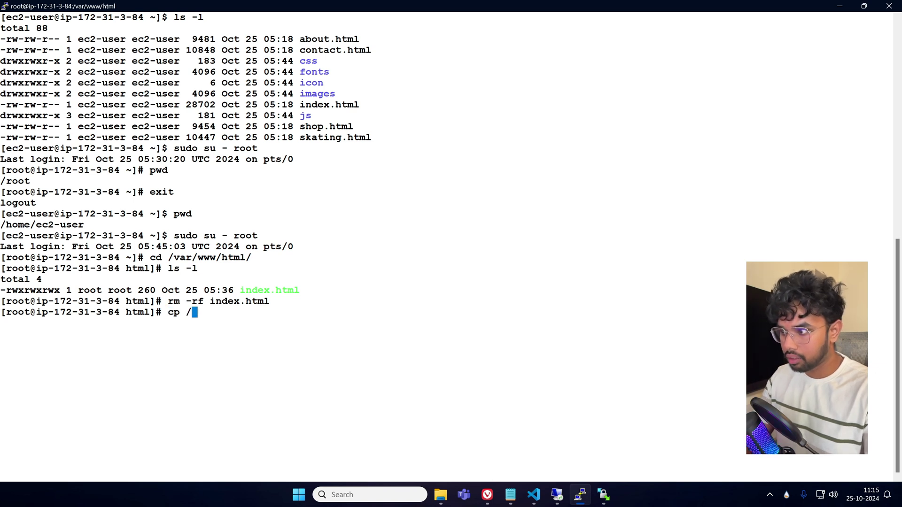
pyautogui.write('home/e')
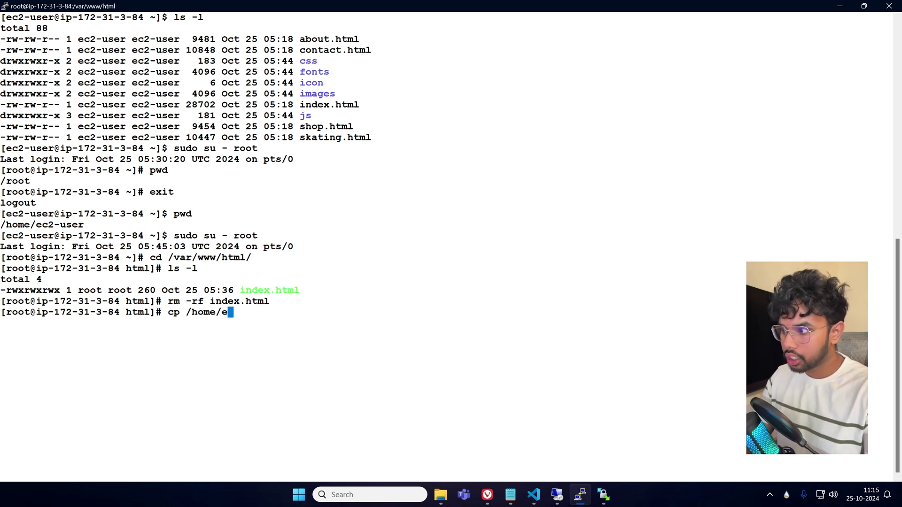
pyautogui.press('Tab')
pyautogui.write('*')
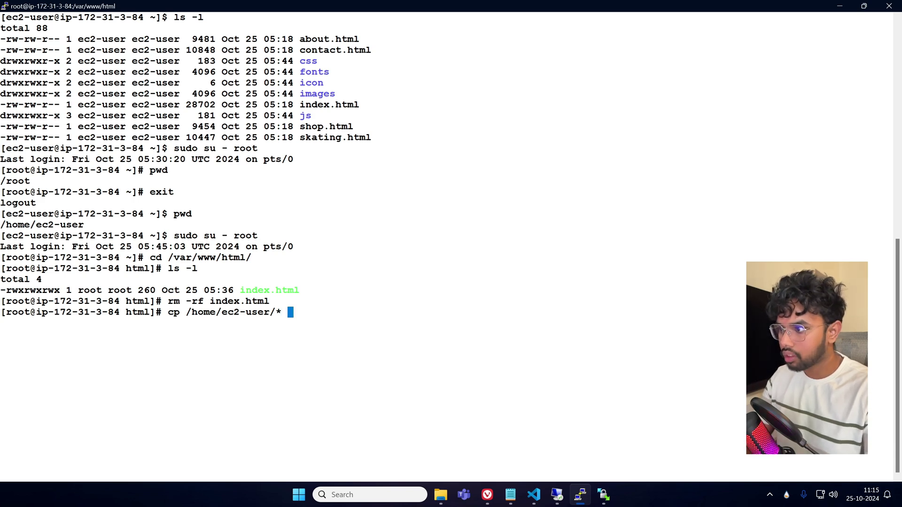
pyautogui.write(' /var/www/')
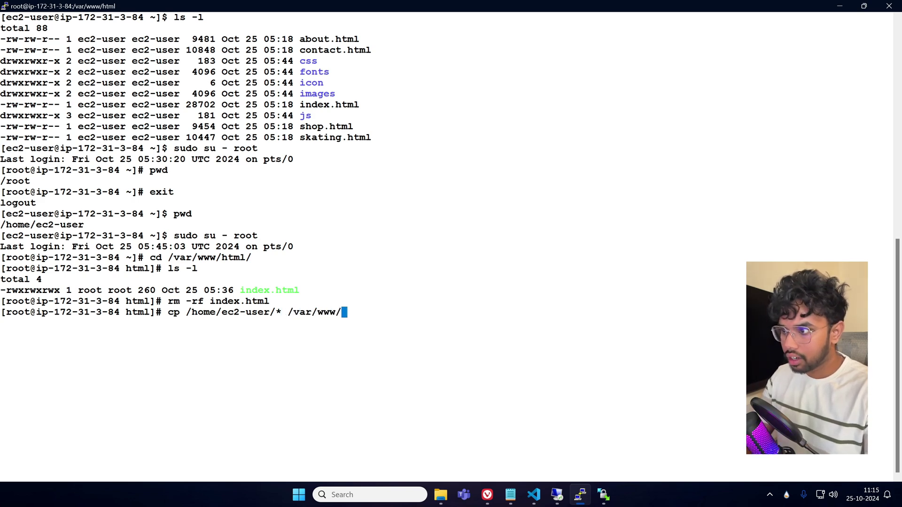
pyautogui.write('html/')
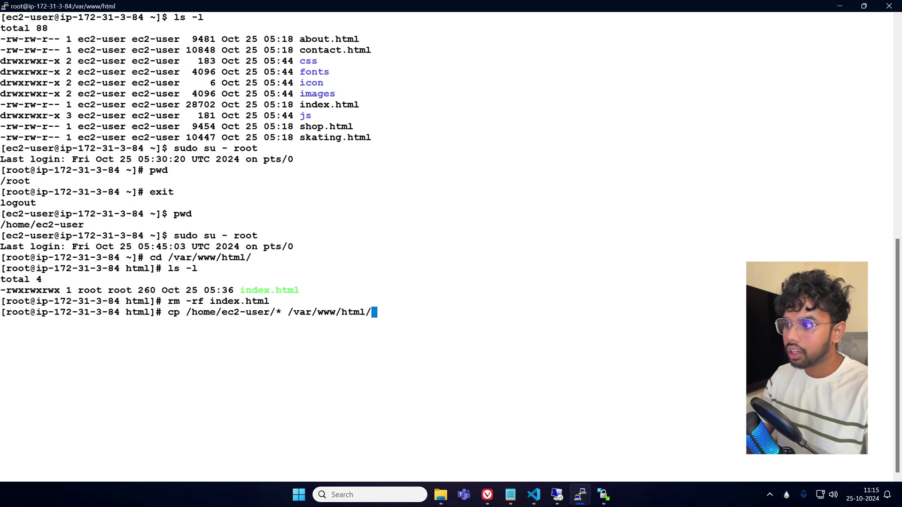
pyautogui.press('Return')
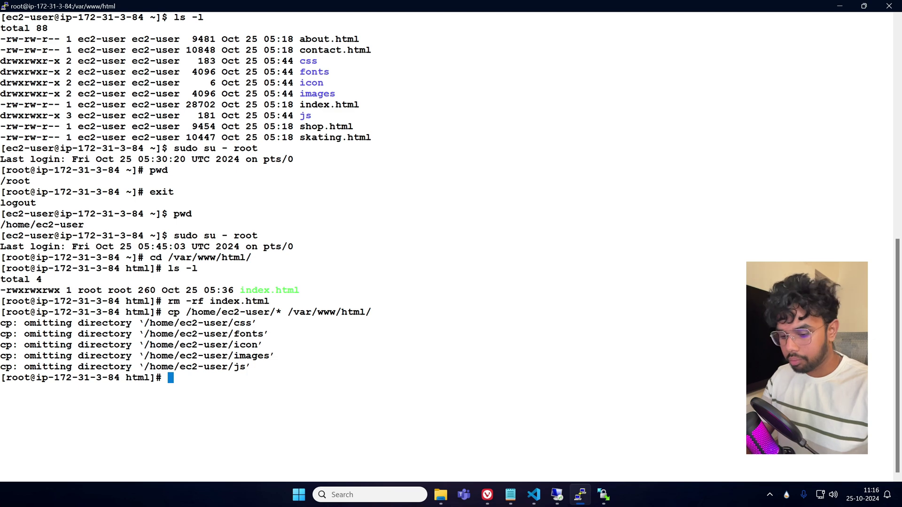
pyautogui.press('Up')
pyautogui.press('Left')
pyautogui.press('Left')
pyautogui.press('Left')
pyautogui.press('Left')
pyautogui.press('Left')
pyautogui.press('Left')
pyautogui.press('Left')
pyautogui.press('Left')
pyautogui.press('Left')
pyautogui.press('Left')
pyautogui.press('Left')
pyautogui.press('Left')
pyautogui.press('Left')
pyautogui.press('Left')
pyautogui.press('Left')
pyautogui.press('Left')
pyautogui.press('Left')
pyautogui.press('Left')
pyautogui.press('Left')
pyautogui.press('Left')
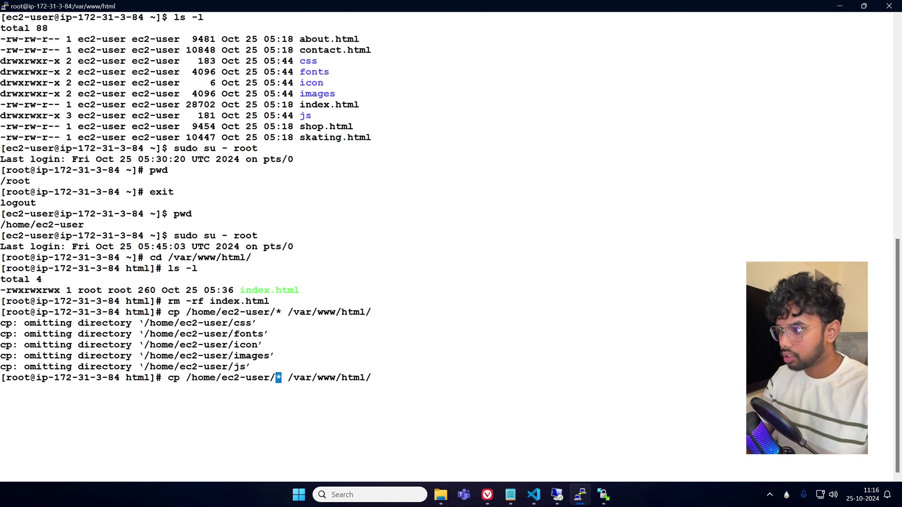
pyautogui.press('Left')
pyautogui.press('Left')
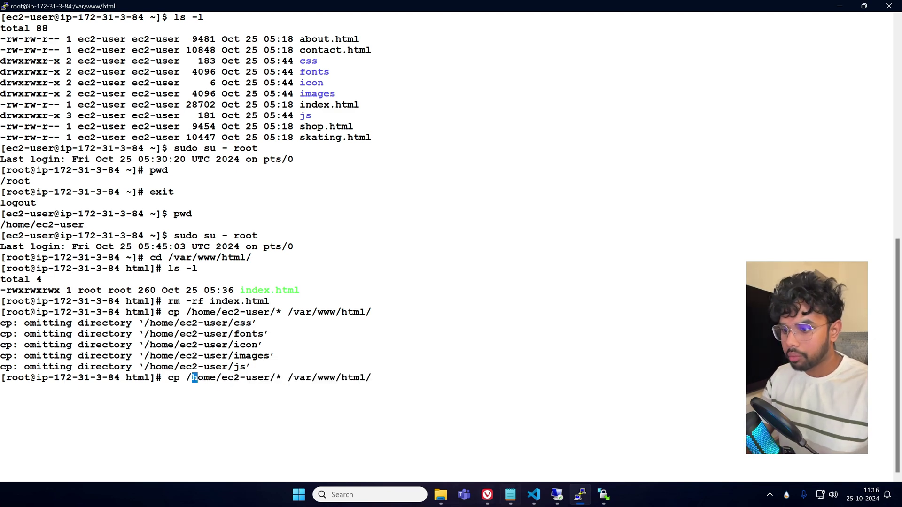
# Search the web for 'cp command linux' in a new browser tab.
pyautogui.moveTo(487, 495)
pyautogui.click(430, 437)
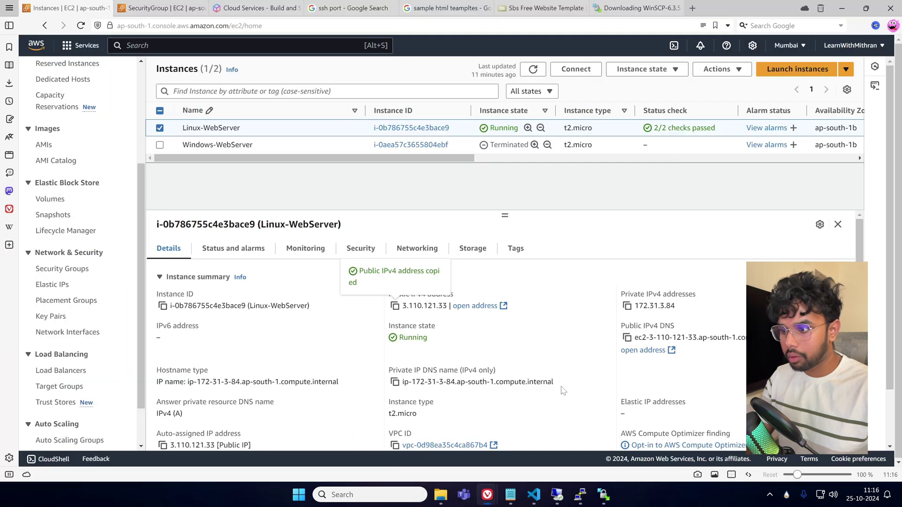
pyautogui.click(693, 8)
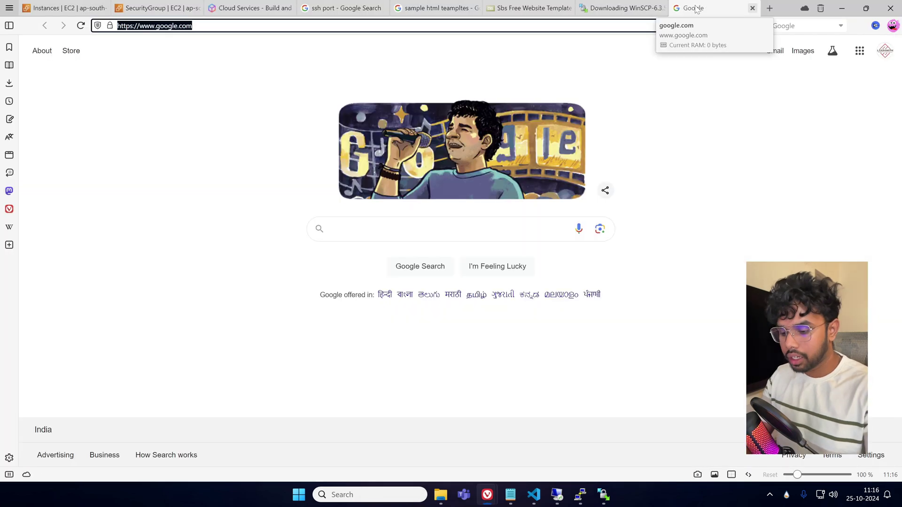
pyautogui.write('cp command ')
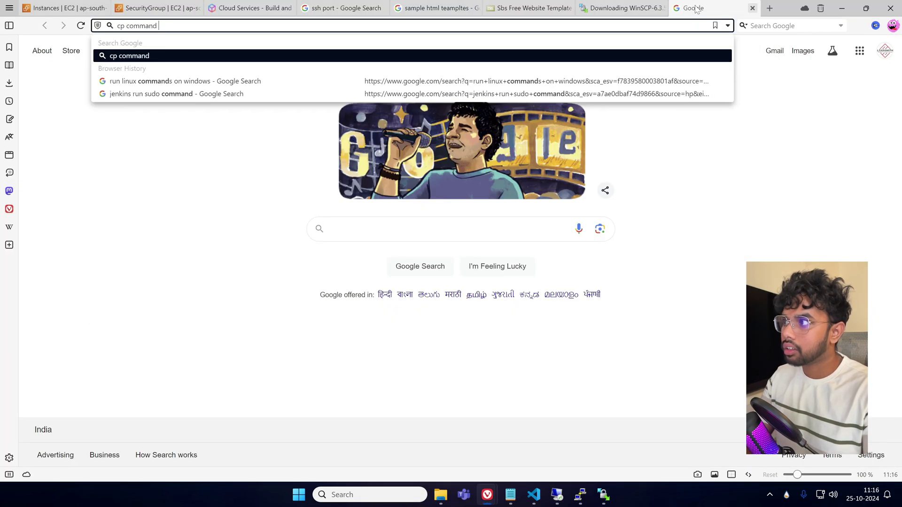
pyautogui.write('linux')
pyautogui.press('Return')
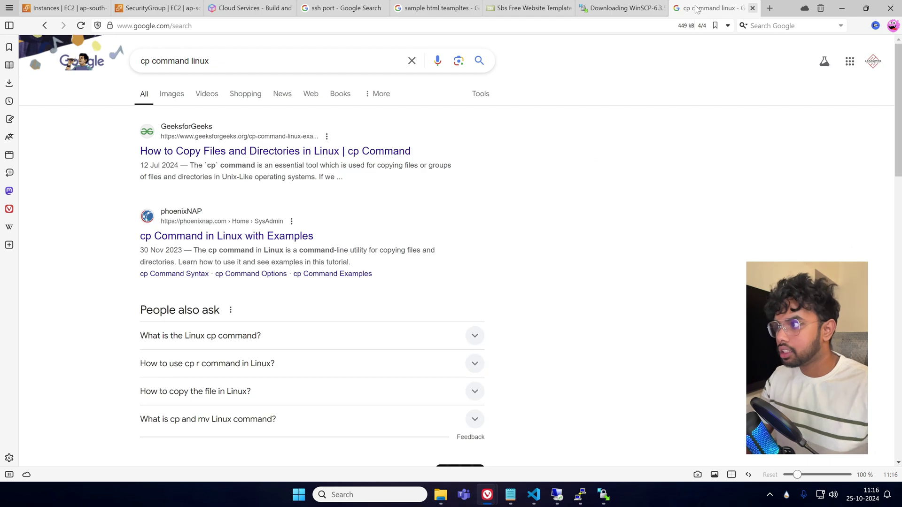
pyautogui.scroll(-4, 357, 282)
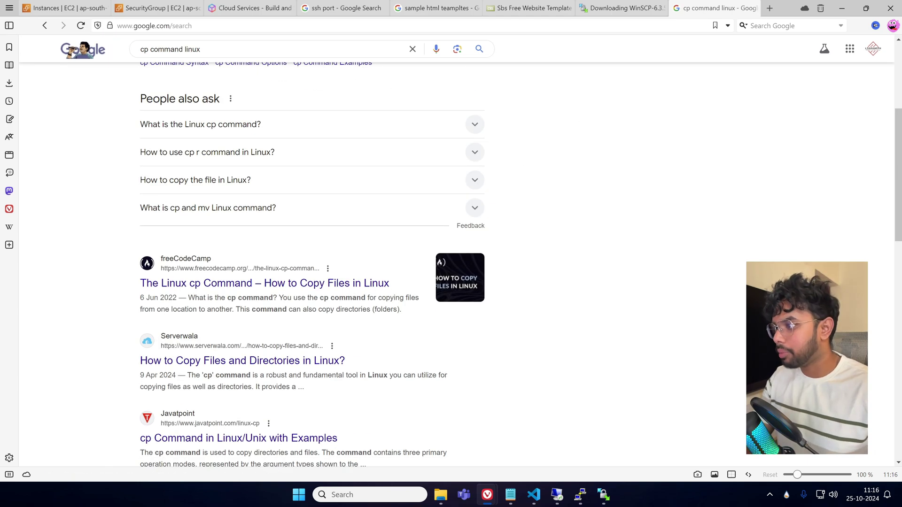
pyautogui.scroll(3, 376, 318)
pyautogui.scroll(1, 377, 317)
# Refine the search to 'cp command linux man' and open the cp(1) manual page.
pyautogui.click(282, 60)
pyautogui.write('ma')
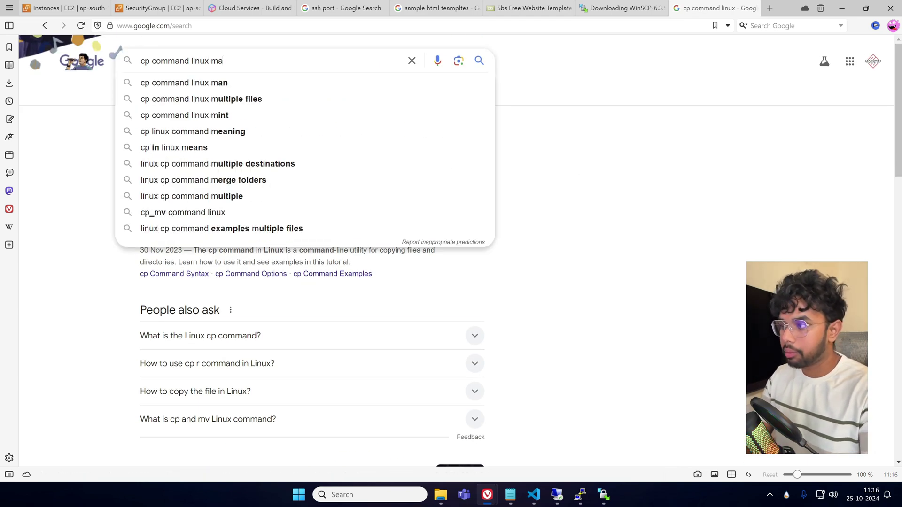
pyautogui.write('n')
pyautogui.press('Return')
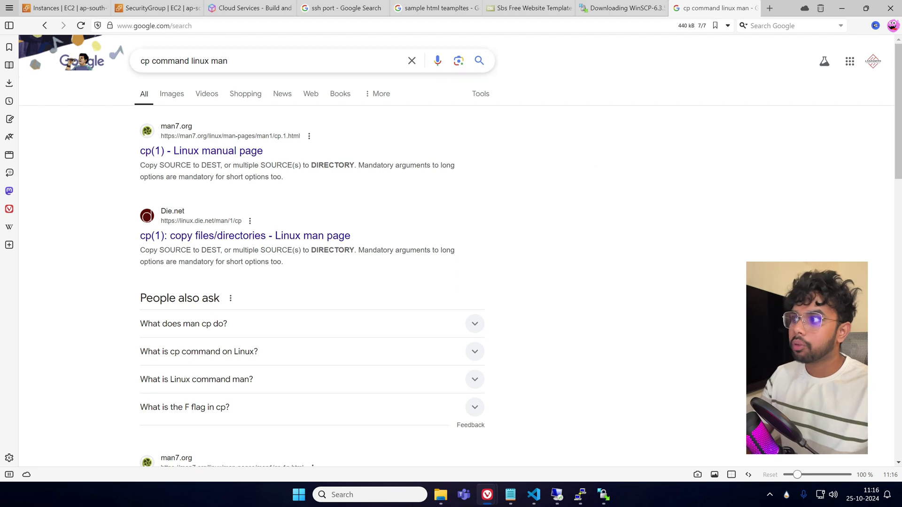
pyautogui.click(199, 156)
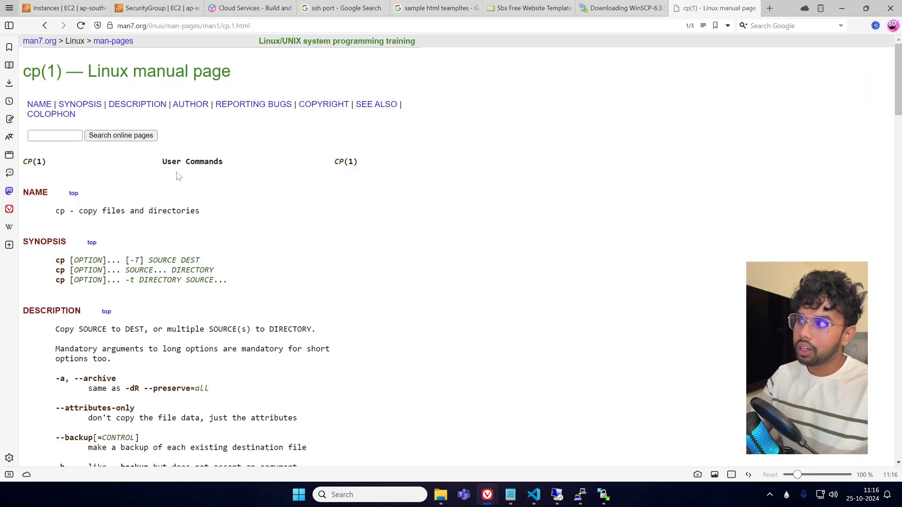
# Highlight the -R, -r, --recursive option on the cp(1) page, then return to the PuTTY root terminal.
pyautogui.scroll(-2, 205, 272)
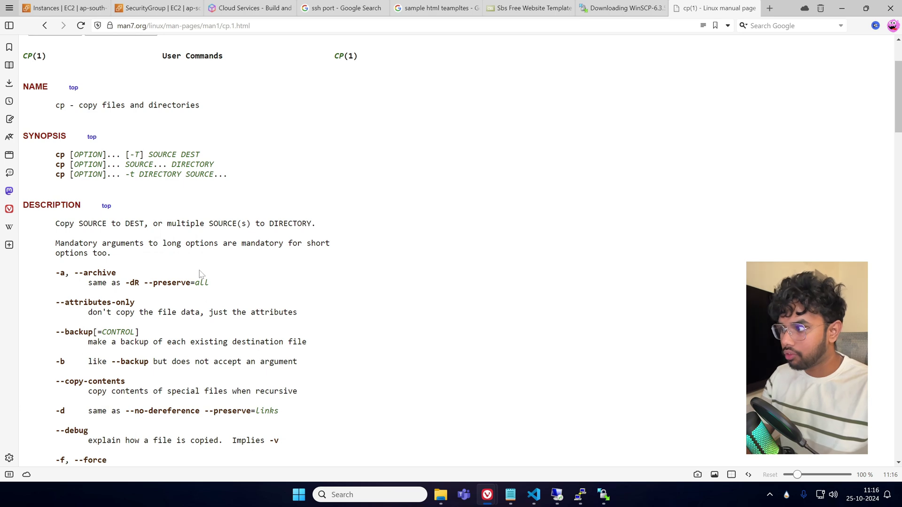
pyautogui.scroll(-1, 205, 272)
pyautogui.scroll(-1, 204, 271)
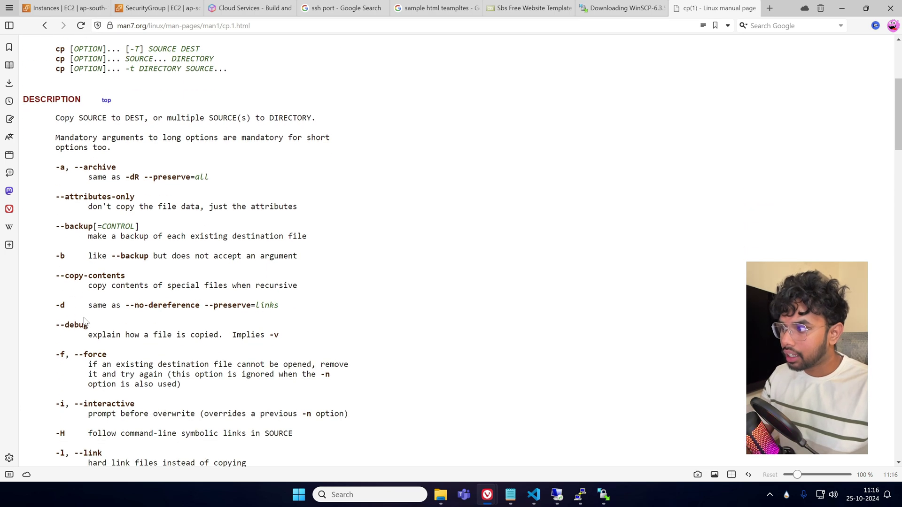
pyautogui.scroll(-4, 82, 322)
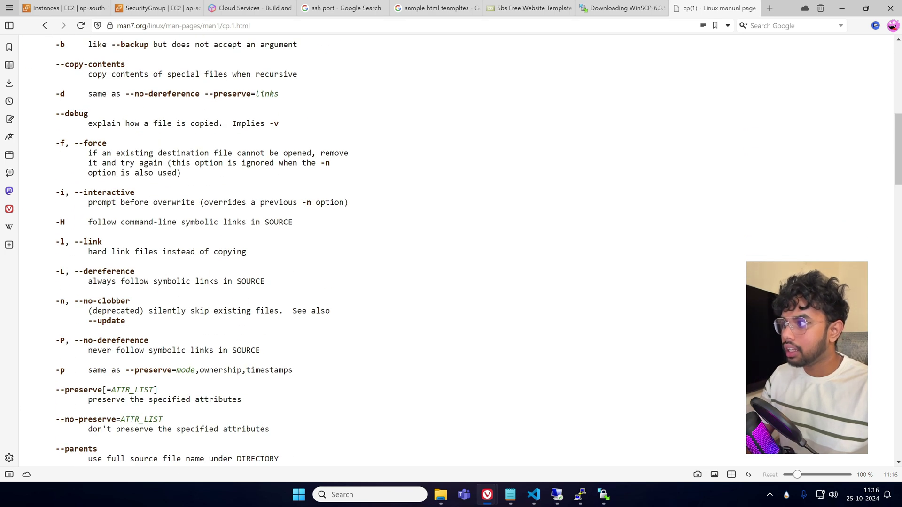
pyautogui.scroll(-3, 72, 236)
pyautogui.scroll(-4, 85, 264)
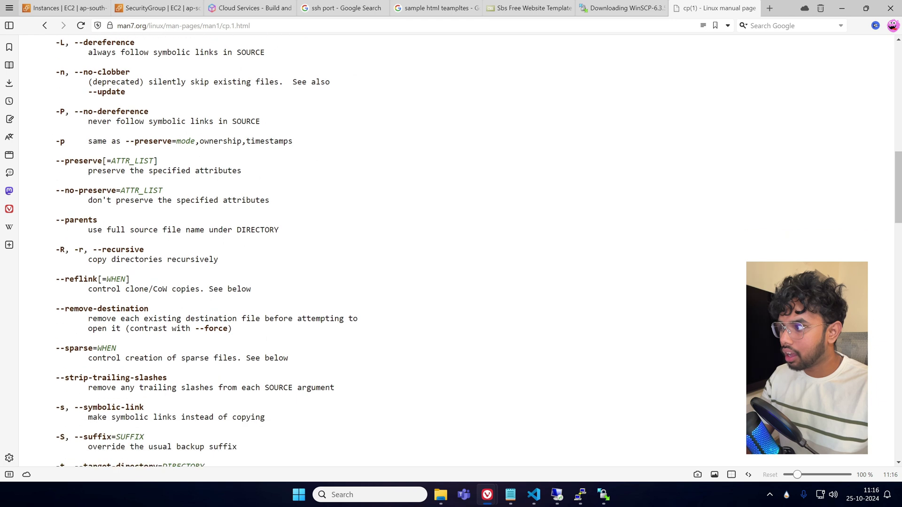
pyautogui.scroll(1, 85, 265)
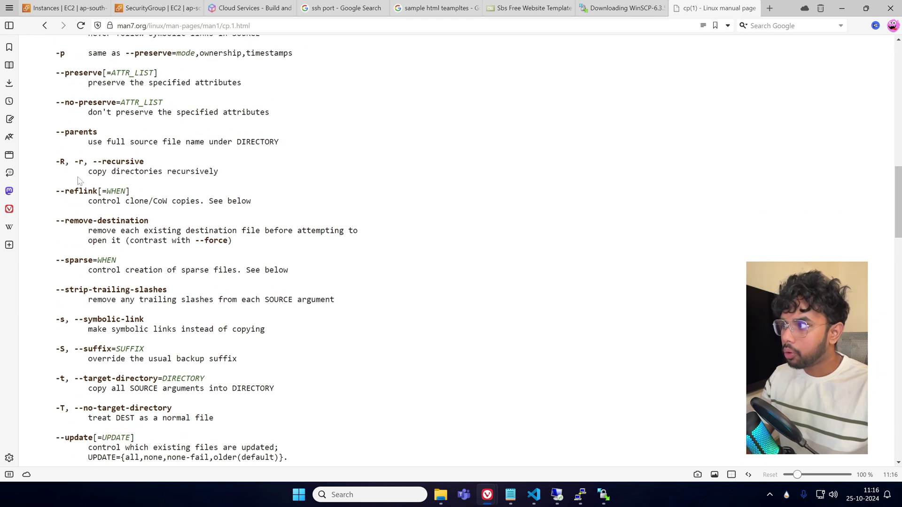
pyautogui.moveTo(74, 161); pyautogui.dragTo(52, 162)
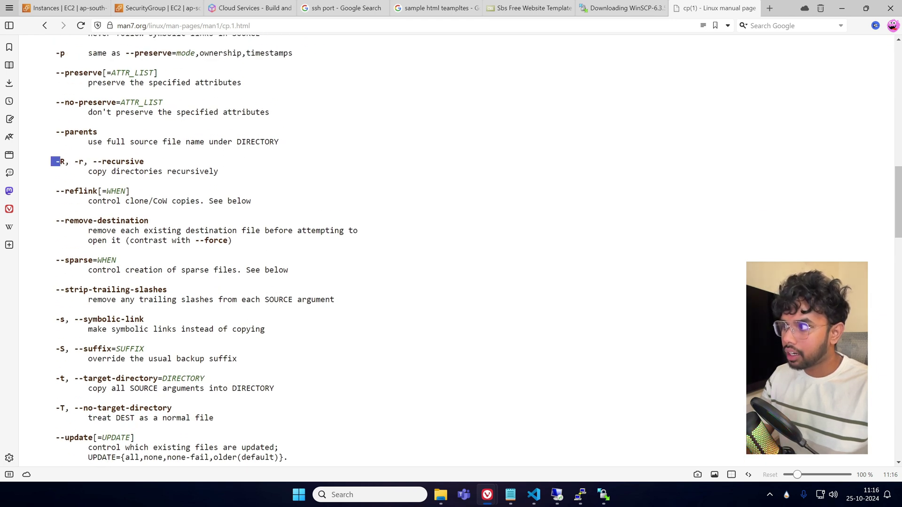
pyautogui.moveTo(112, 161)
pyautogui.mouseDown()
pyautogui.moveTo(144, 162)
pyautogui.moveTo(97, 172)
pyautogui.mouseUp()
pyautogui.click(262, 182)
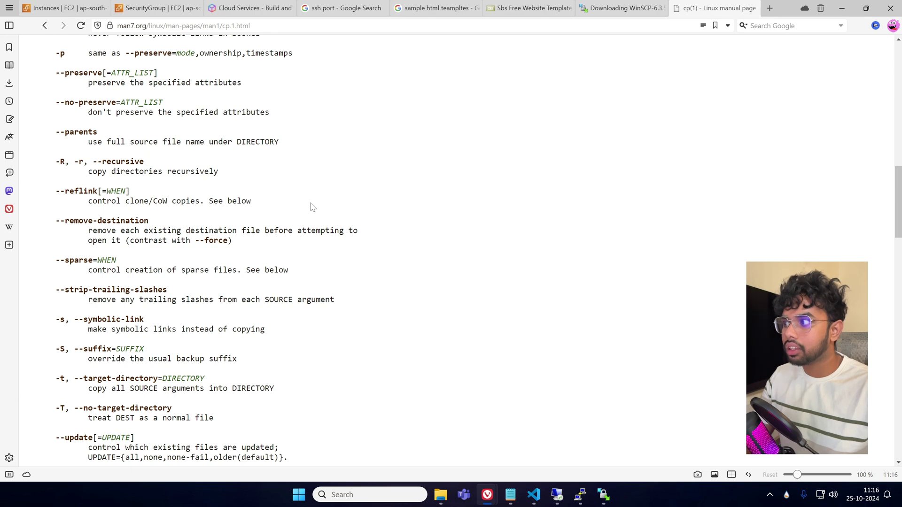
pyautogui.hotkey('alt', 'Tab')
# Add -r to the recalled cp command and run the recursive copy into /var/www/html.
pyautogui.press('Left')
pyautogui.press('Left')
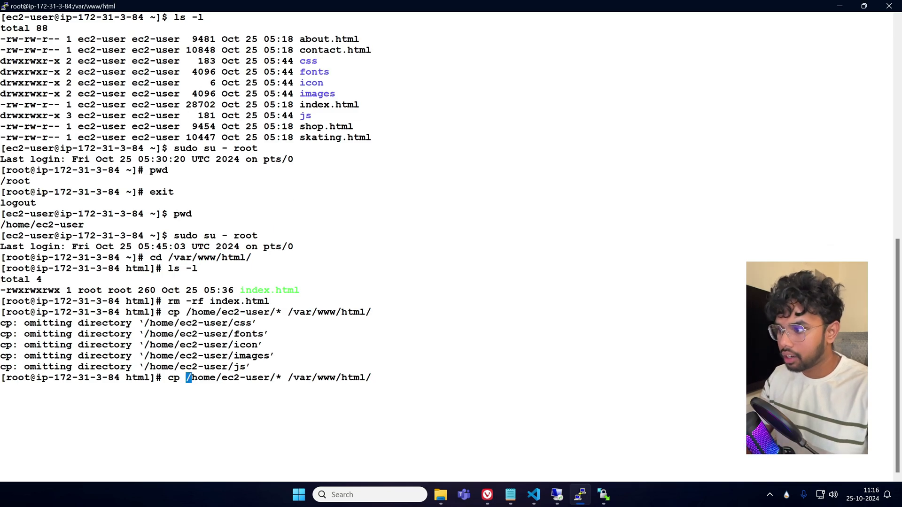
pyautogui.write('-r')
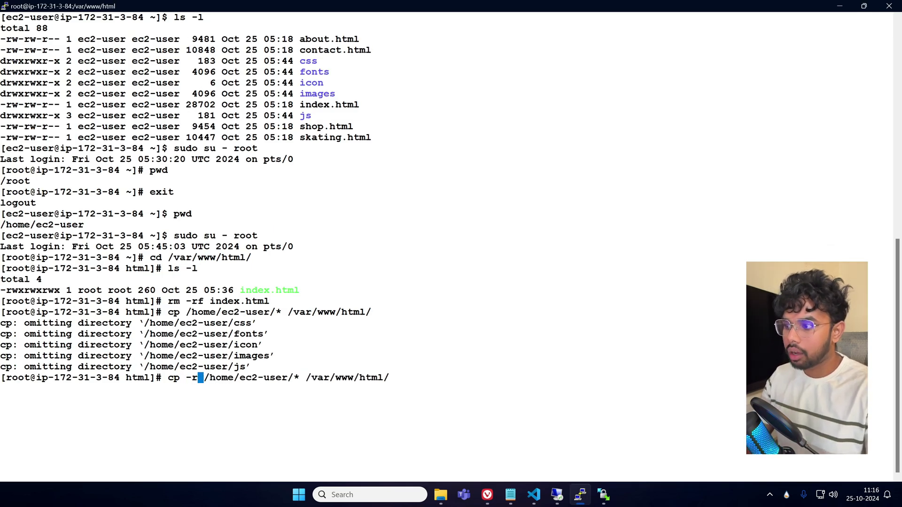
pyautogui.press('Return')
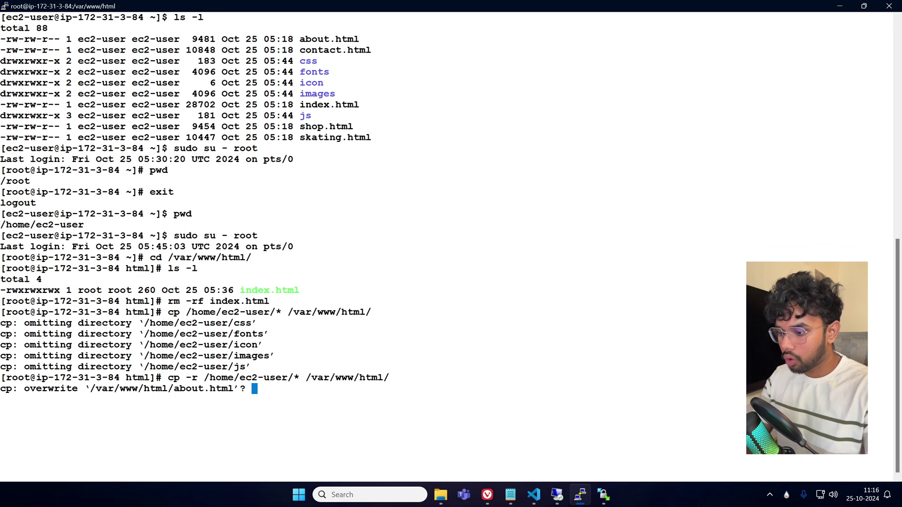
# Answer yes to overwrite about.html, contact.html, index.html, shop.html and skating.html, clearing the stray yes.
pyautogui.write('yes')
pyautogui.press('Return')
pyautogui.write('yes')
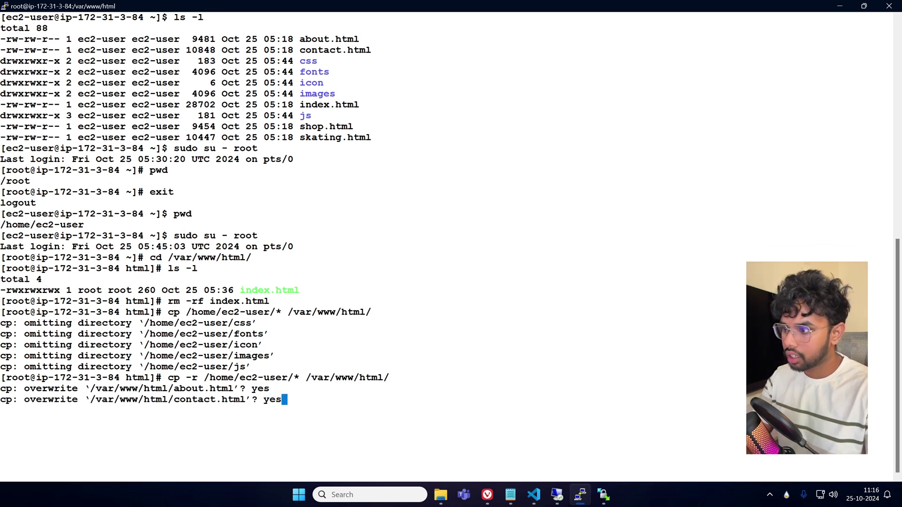
pyautogui.press('Return')
pyautogui.write('yes')
pyautogui.press('Return')
pyautogui.write('yes')
pyautogui.press('Return')
pyautogui.write('yes')
pyautogui.press('Return')
pyautogui.write('yes')
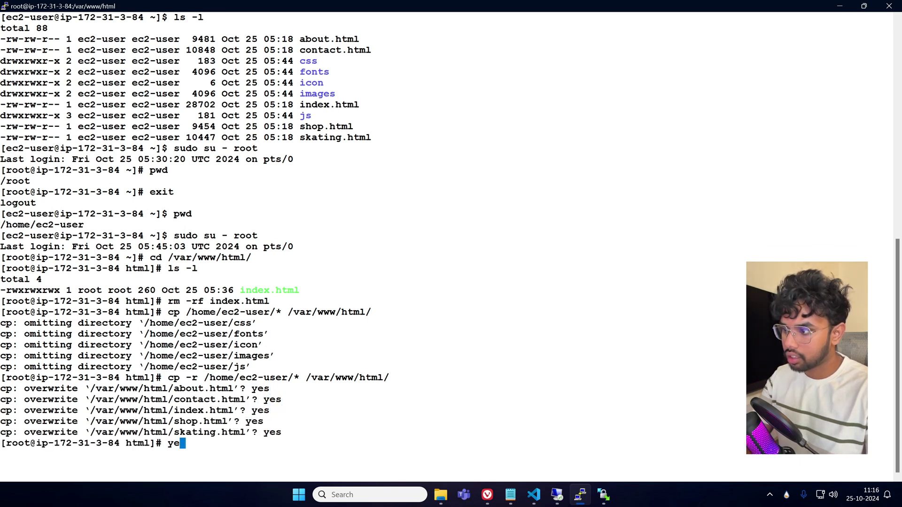
pyautogui.press('BackSpace')
pyautogui.press('BackSpace')
pyautogui.press('BackSpace')
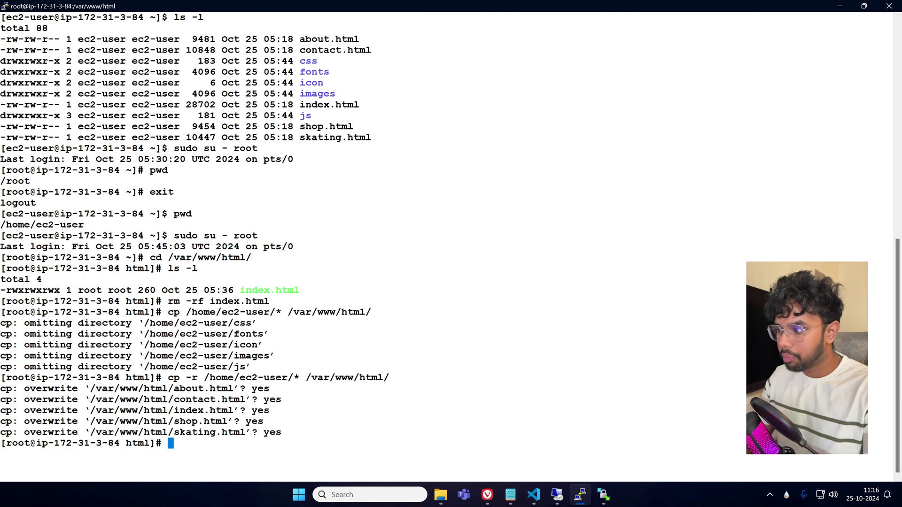
# Check the working directory and list /var/www/html, showing total 88.
pyautogui.write('pwd')
pyautogui.press('Return')
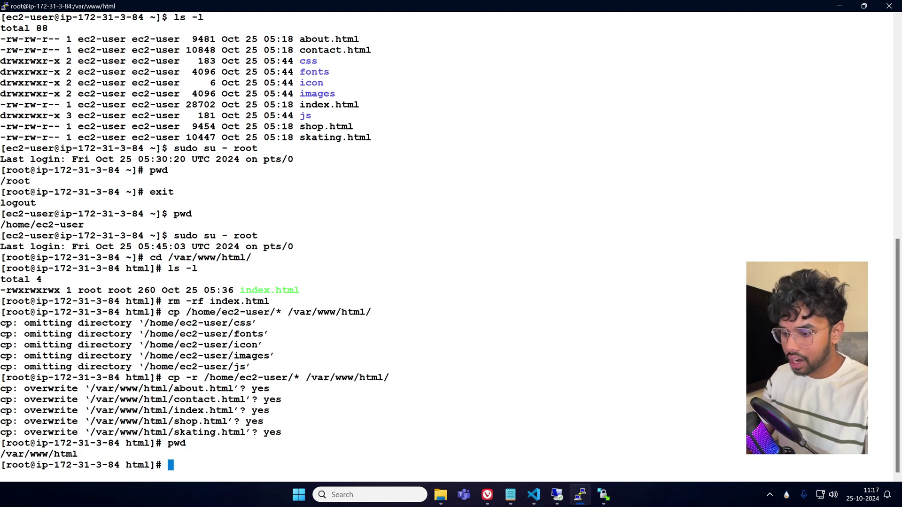
pyautogui.write('ls -l')
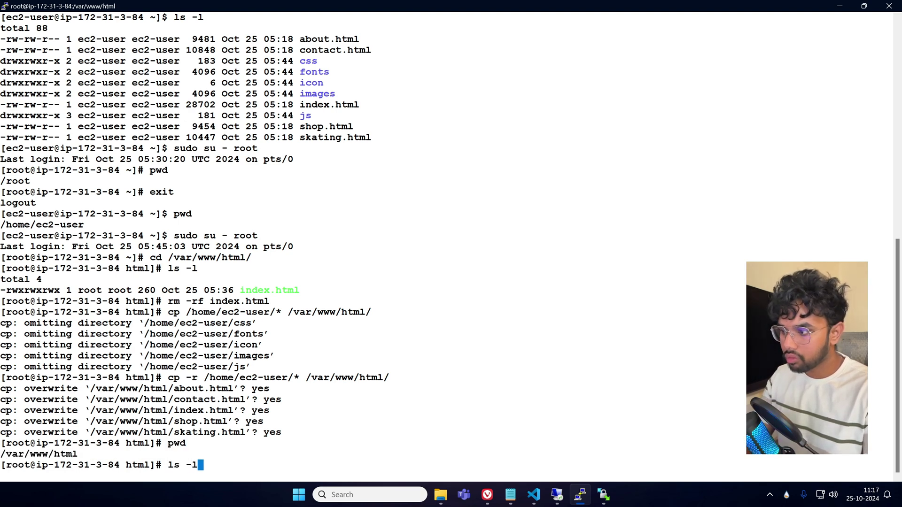
pyautogui.press('Return')
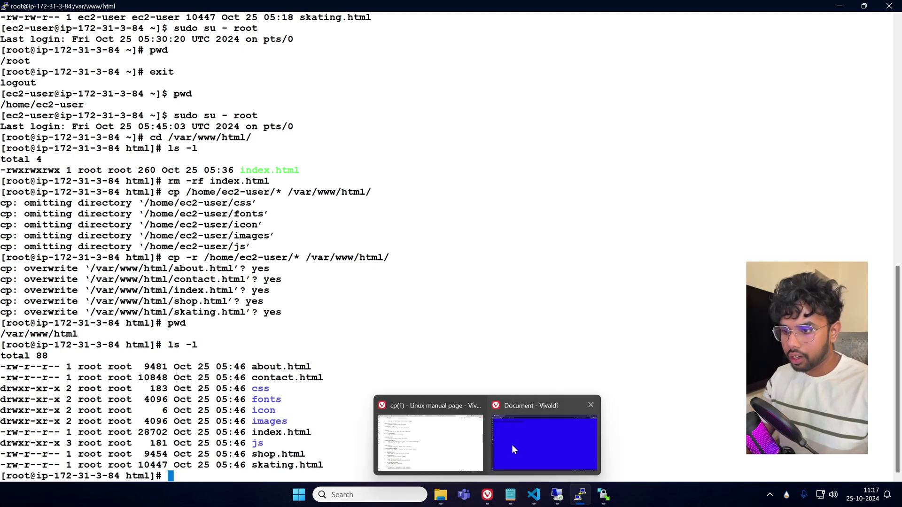
# Reload 3.110.121.33 in Vivaldi to show the SBS Skating Board School site, then return to Notepad.
pyautogui.click(511, 444)
pyautogui.click(81, 27)
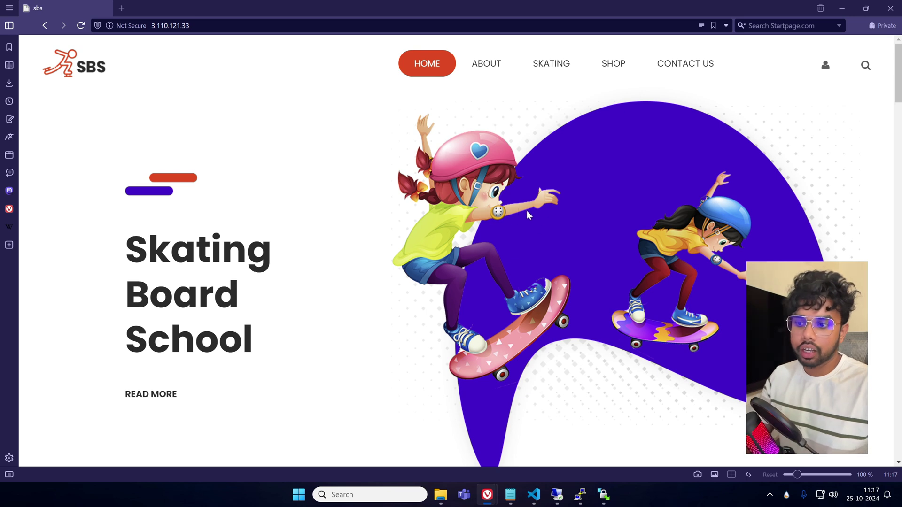
pyautogui.click(511, 495)
pyautogui.scroll(2, 165, 292)
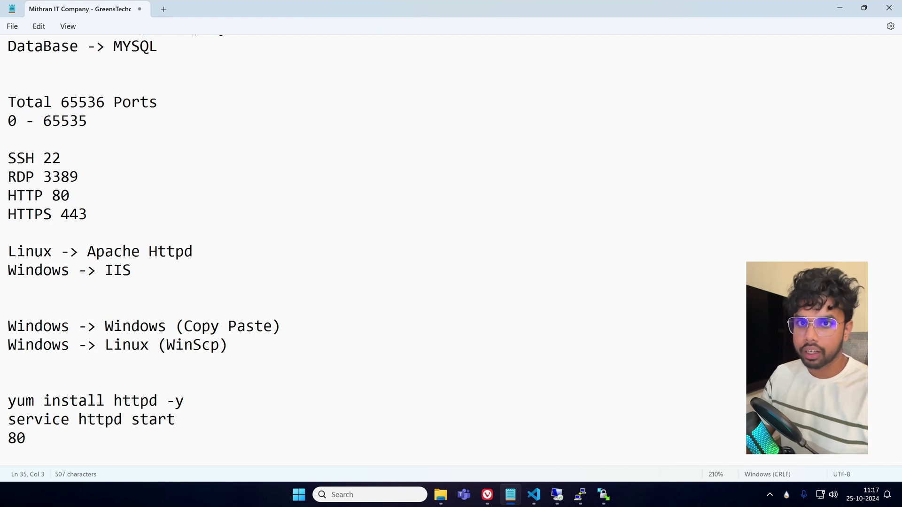
# Select and delete the 80 note on line 35.
pyautogui.scroll(-3, 329, 254)
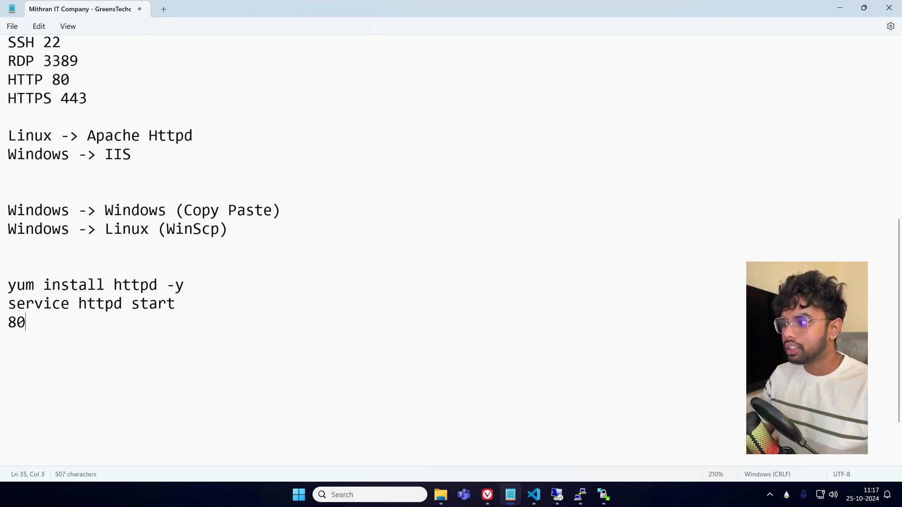
pyautogui.press('Up')
pyautogui.press('Up')
pyautogui.press('Home')
pyautogui.hotkey('ctrl', 'shift', 'Right')
pyautogui.hotkey('ctrl', 'shift', 'Right')
pyautogui.hotkey('ctrl', 'shift', 'Right')
pyautogui.hotkey('shift', 'End')
pyautogui.hotkey('shift', 'Right')
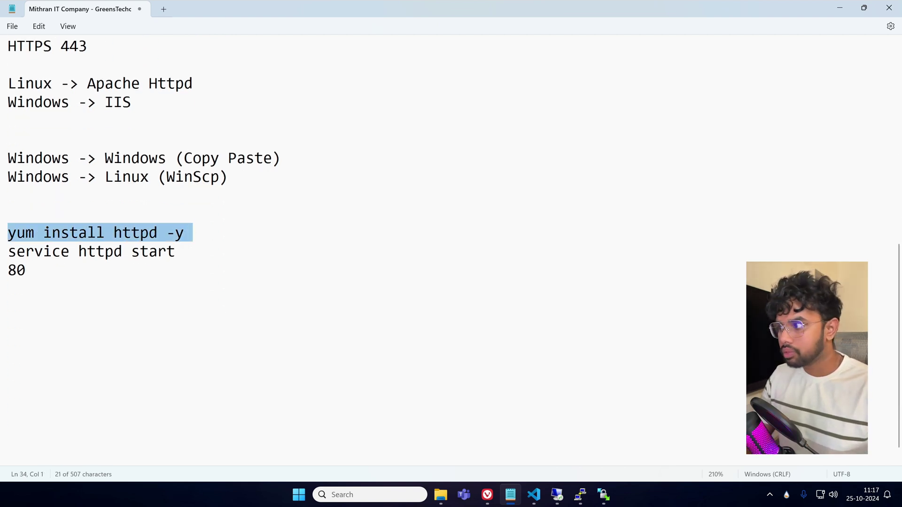
pyautogui.hotkey('shift', 'Down')
pyautogui.press('Up')
pyautogui.hotkey('shift', 'Down')
pyautogui.press('Down')
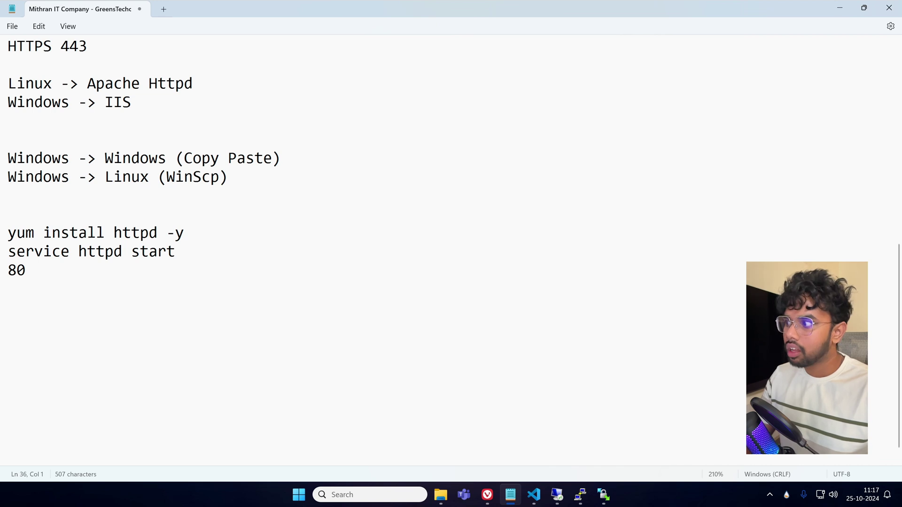
pyautogui.press('Up')
pyautogui.hotkey('shift', 'End')
pyautogui.press('BackSpace')
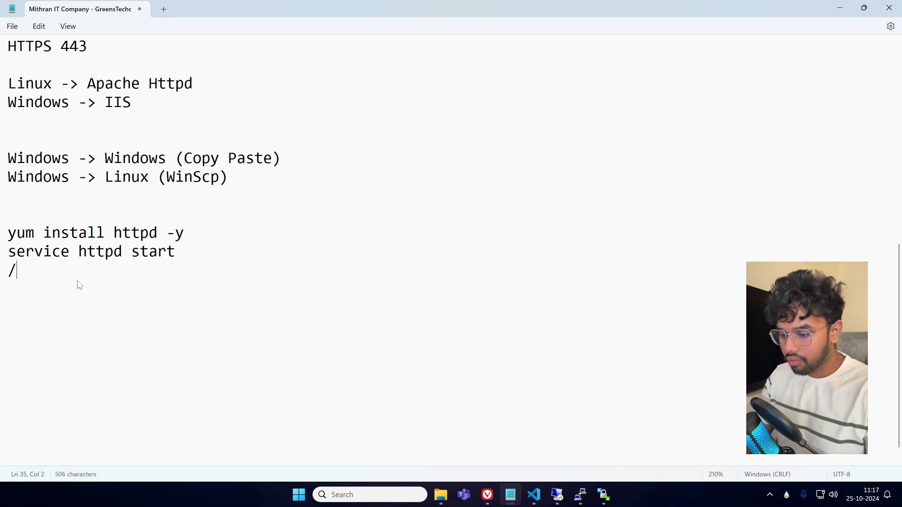
# Type the notes /var/www/html, winscp and /home/ec2-user, and start a cp line.
pyautogui.write('/var/www/html')
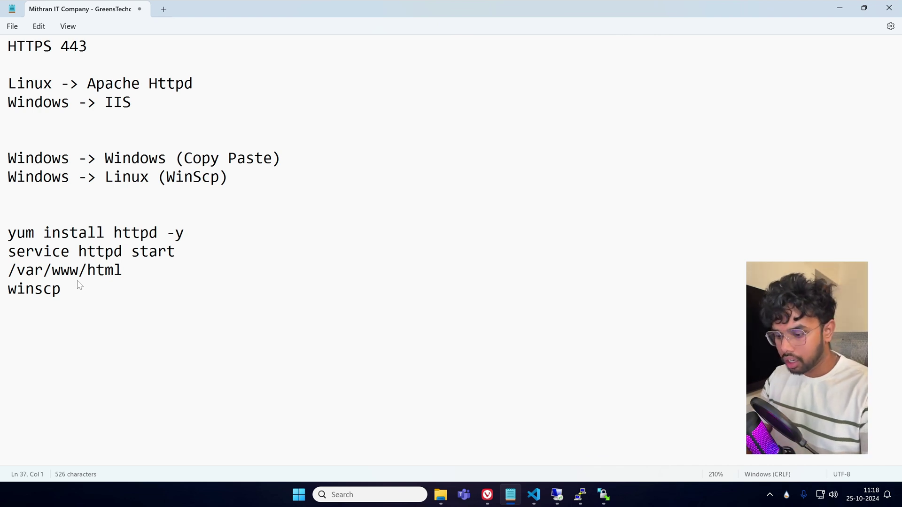
pyautogui.write('ome/ec')
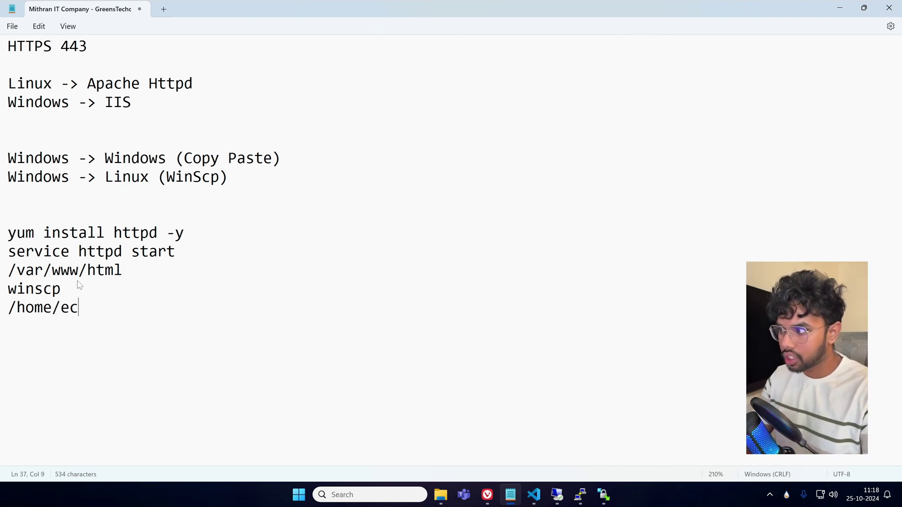
pyautogui.write('2-user')
pyautogui.press('Return')
pyautogui.write('cp')
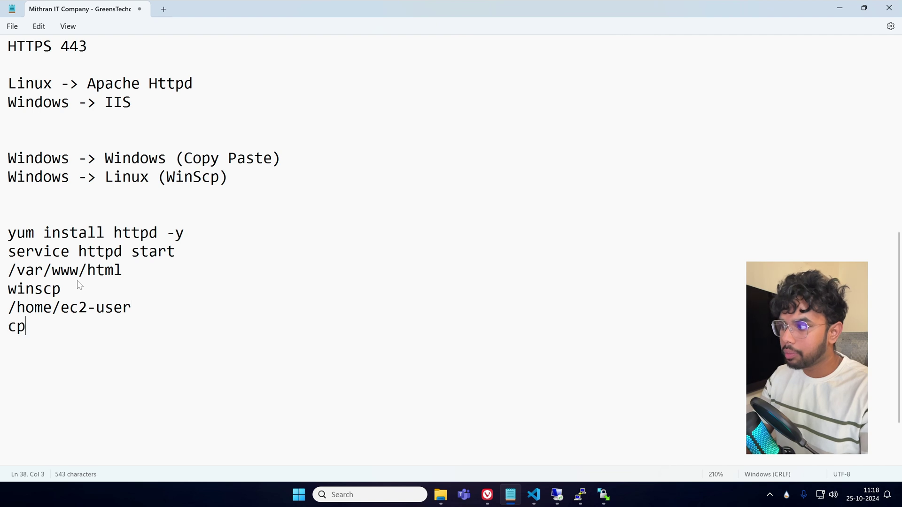
# Finish the last note as cp -r, then switch back to the skating site in Vivaldi.
pyautogui.tripleClick(70, 307)
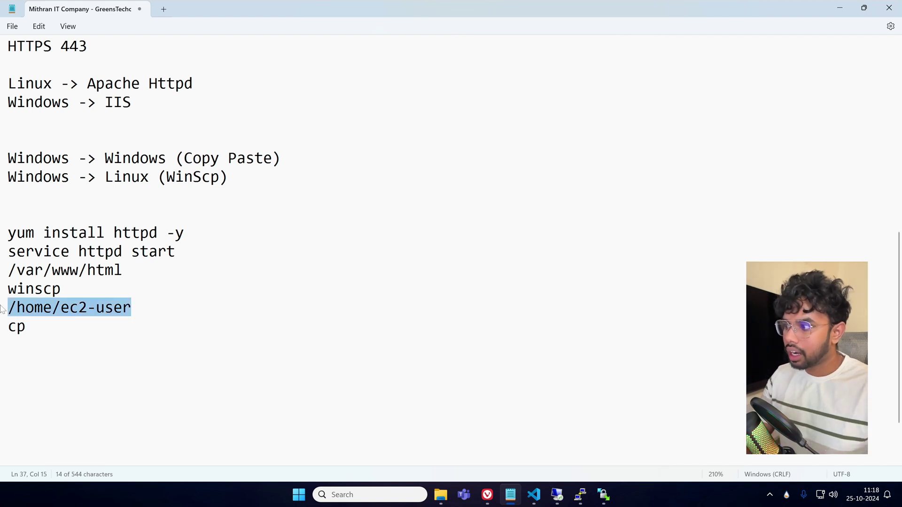
pyautogui.click(123, 272)
pyautogui.hotkey('shift', 'Home')
pyautogui.hotkey('shift', 'Up')
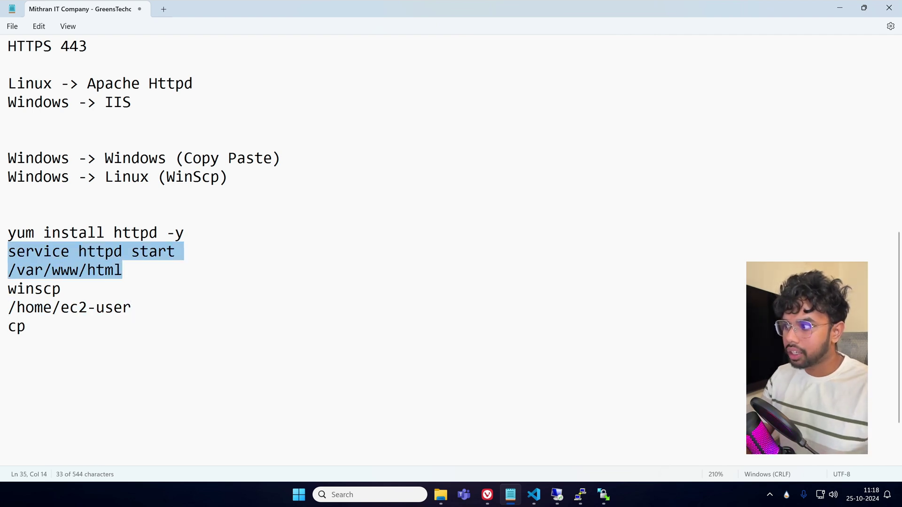
pyautogui.click(50, 329)
pyautogui.write('-r')
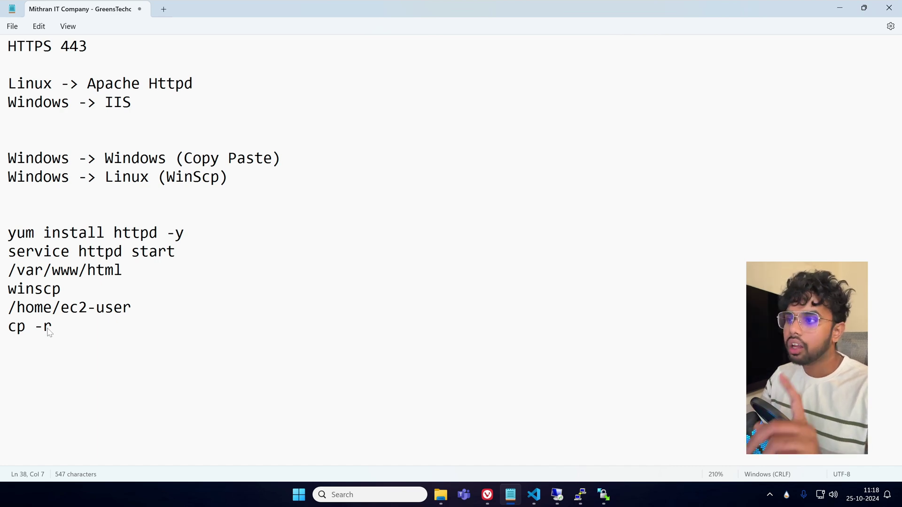
pyautogui.hotkey('alt', 'Tab')
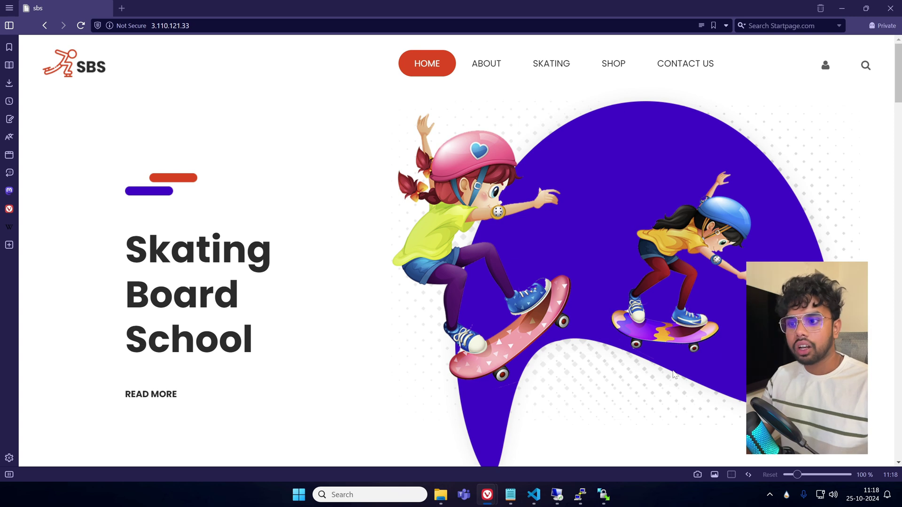
pyautogui.scroll(-2, 675, 375)
pyautogui.scroll(2, 674, 375)
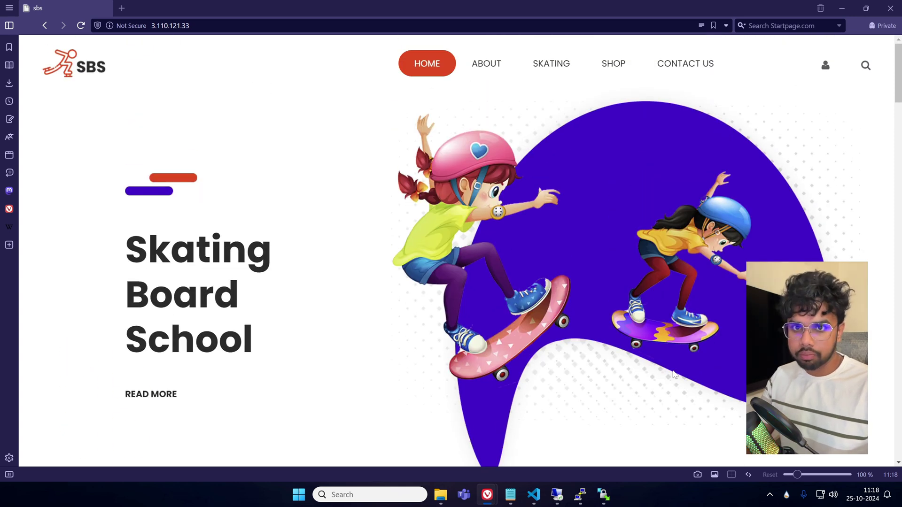
pyautogui.scroll(-2, 665, 403)
pyautogui.scroll(2, 664, 403)
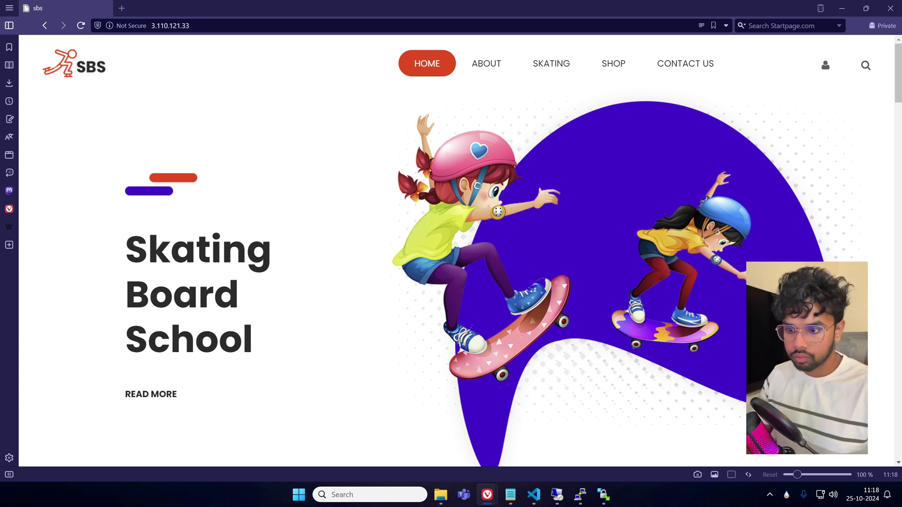
pyautogui.click(769, 495)
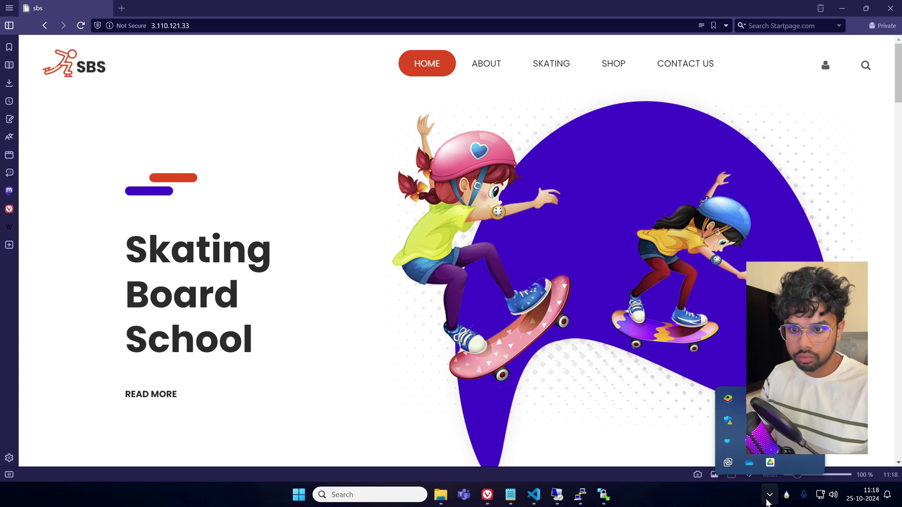
pyautogui.click(792, 441)
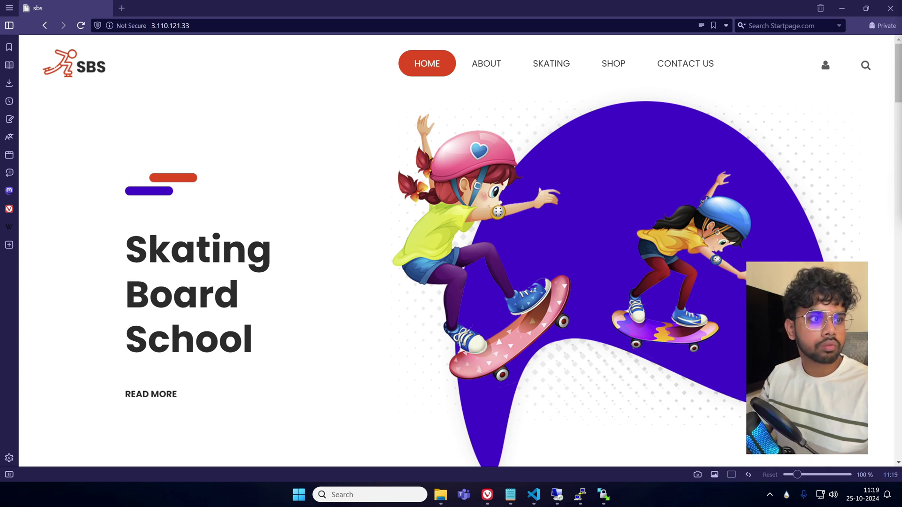